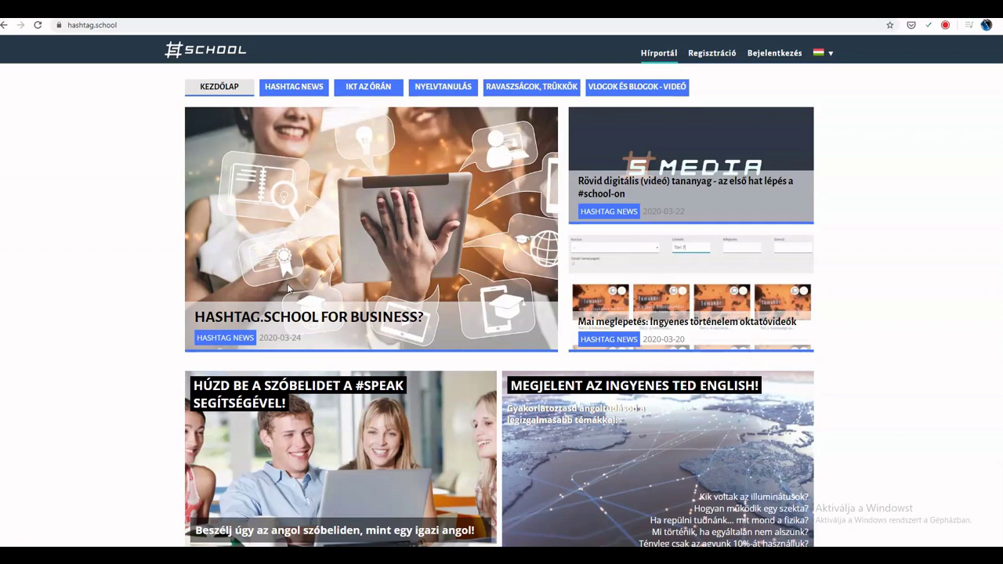
- Open the registration page and examine its form fields and the account type options
scroll(941, 271, "down", 4)
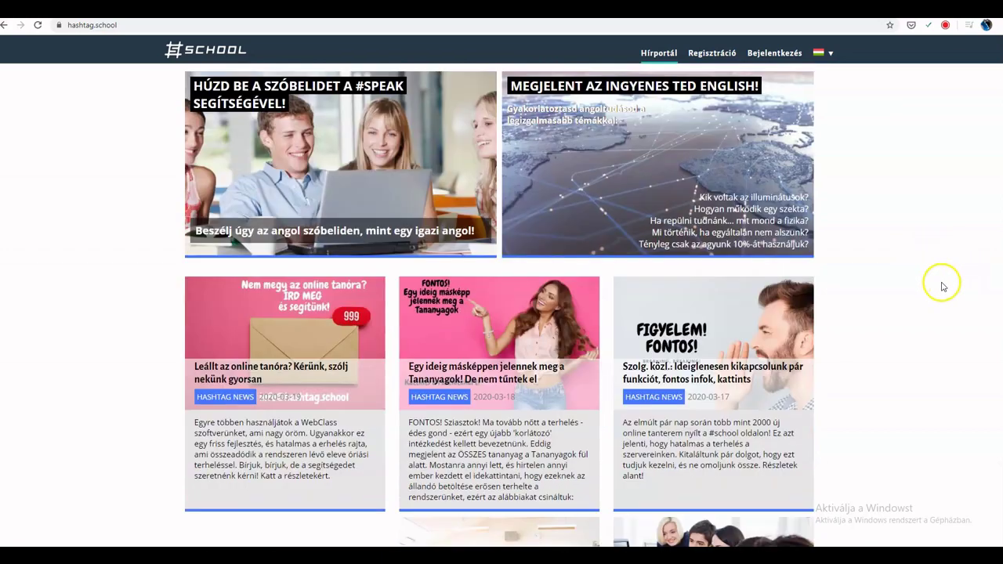
scroll(943, 286, "down", 4)
scroll(943, 286, "up", 8)
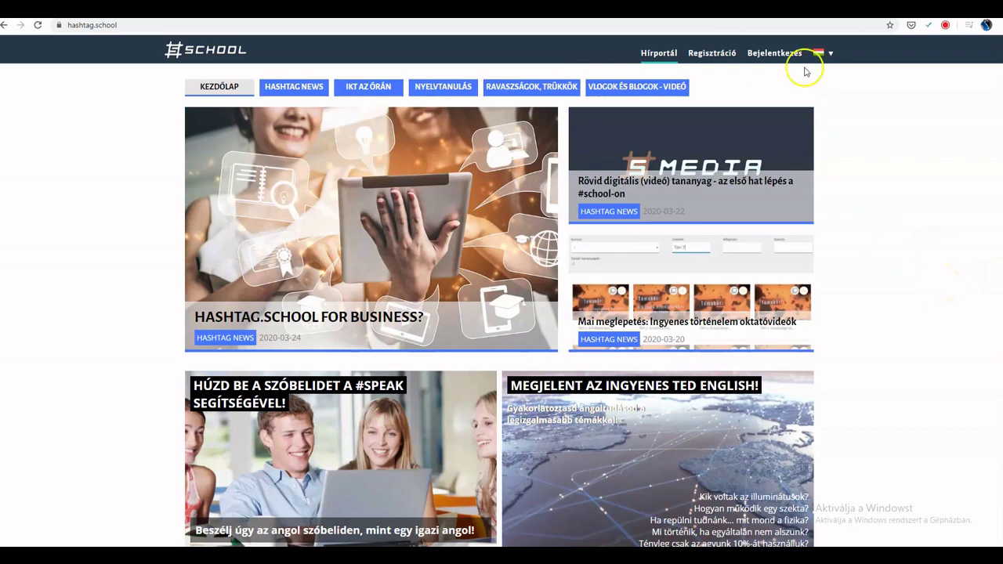
left_click(765, 55)
left_click(703, 55)
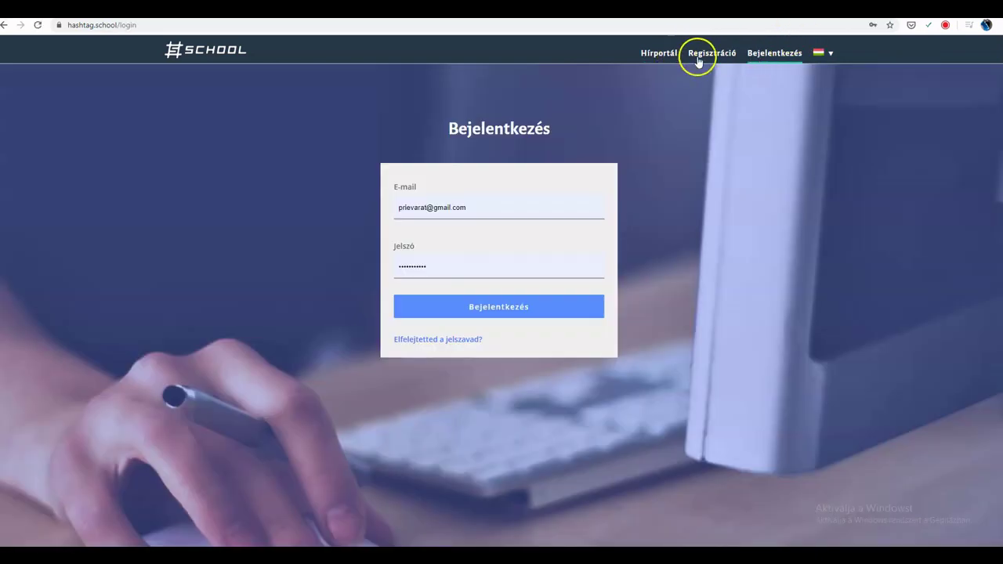
left_click(423, 194)
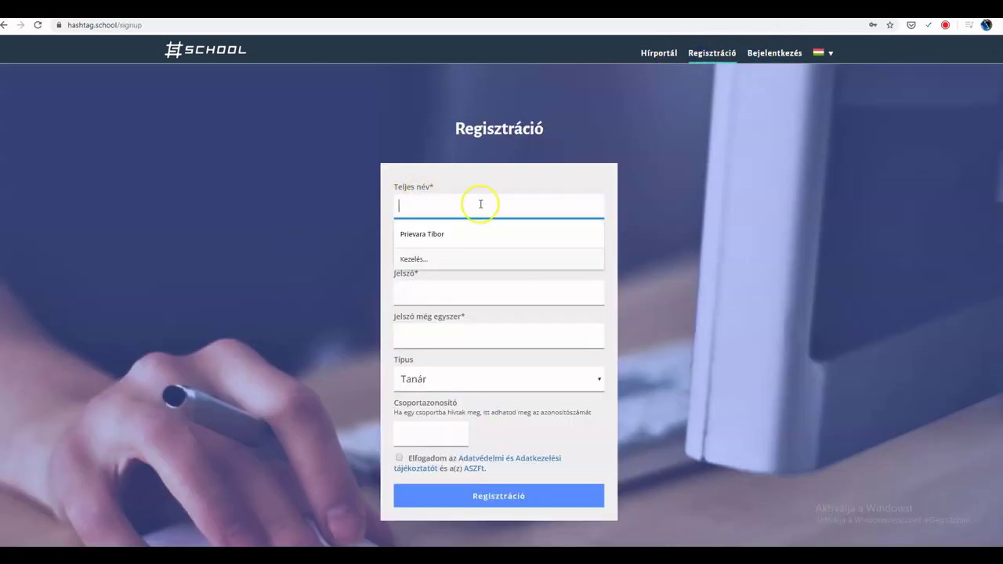
left_click(505, 175)
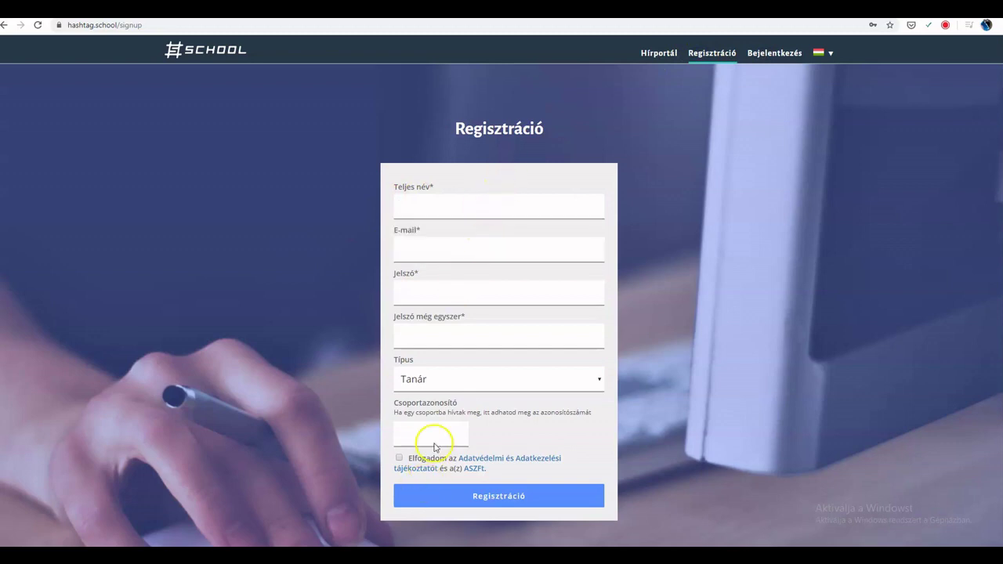
left_click(443, 384)
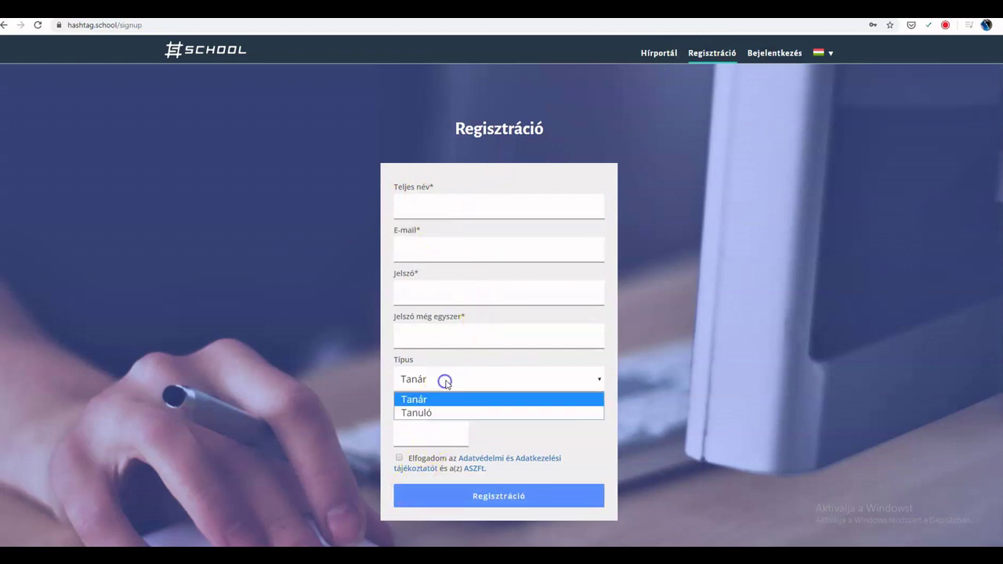
left_click(444, 380)
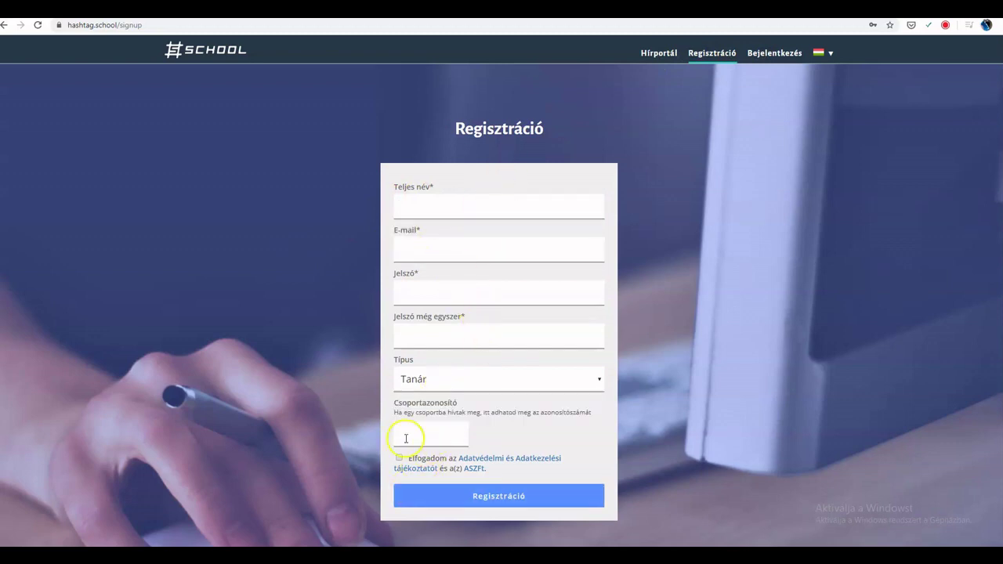
- Log in with the saved account credentials and look over the dashboard
left_click(768, 52)
left_click(486, 308)
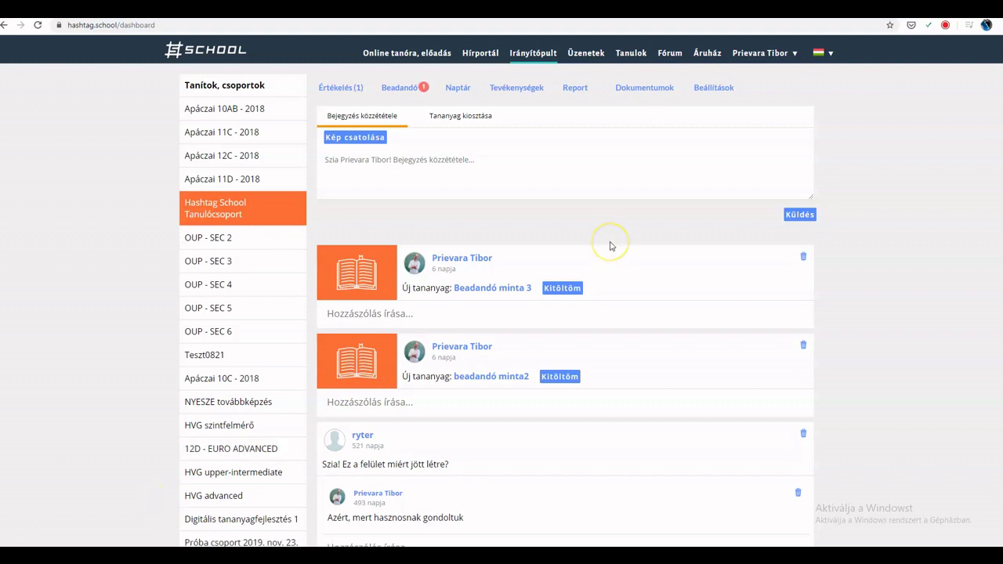
left_click(613, 242)
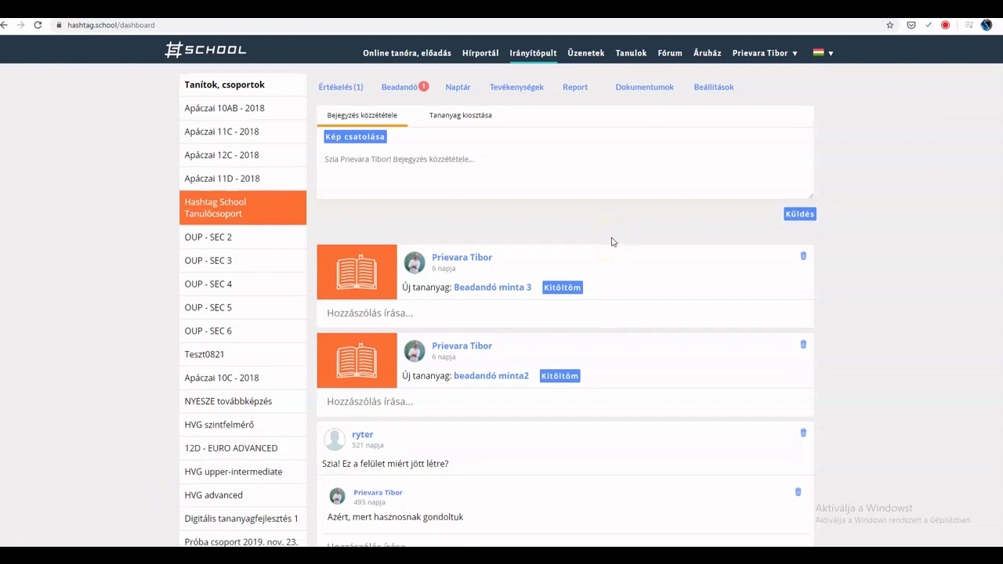
scroll(613, 242, "down", 3)
scroll(612, 242, "up", 3)
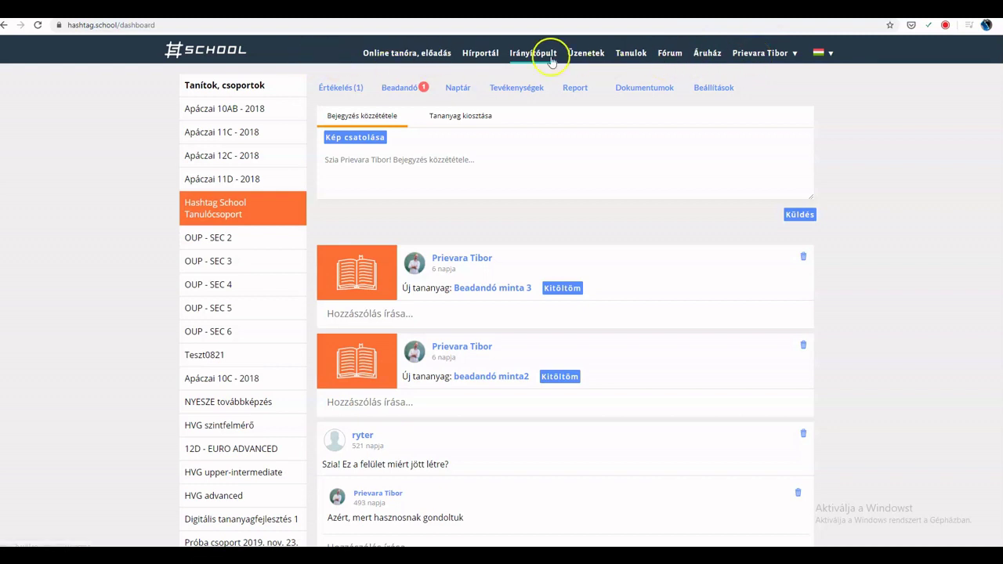
- Start a new group from the list of taught groups and name it "új csoport 2222"
left_click(747, 55)
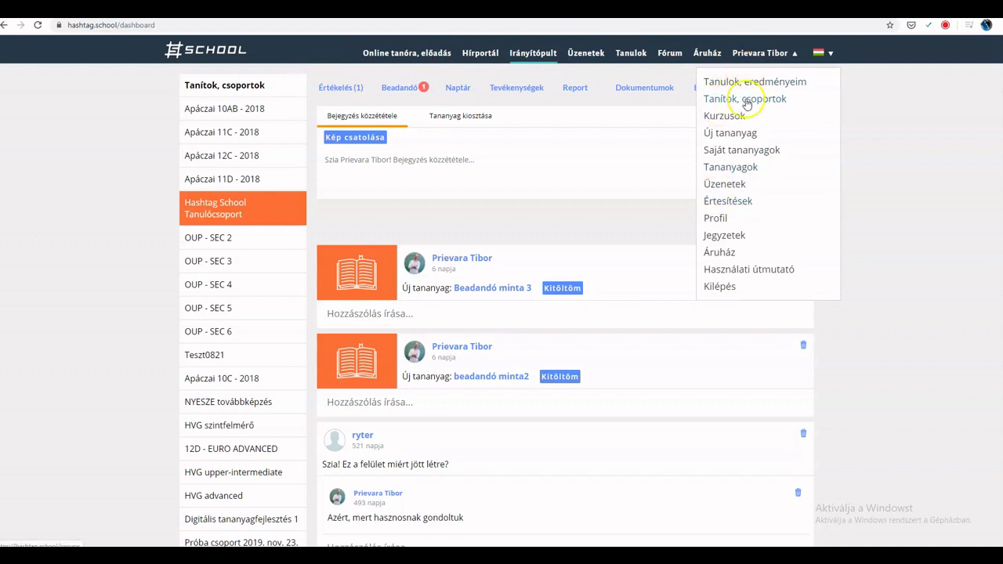
left_click(747, 102)
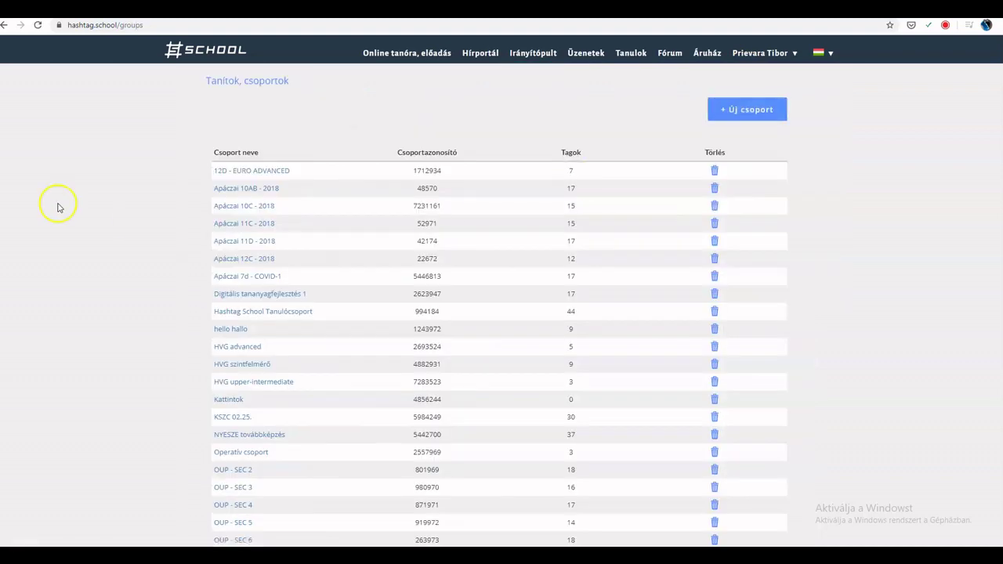
left_click(757, 112)
left_click(362, 138)
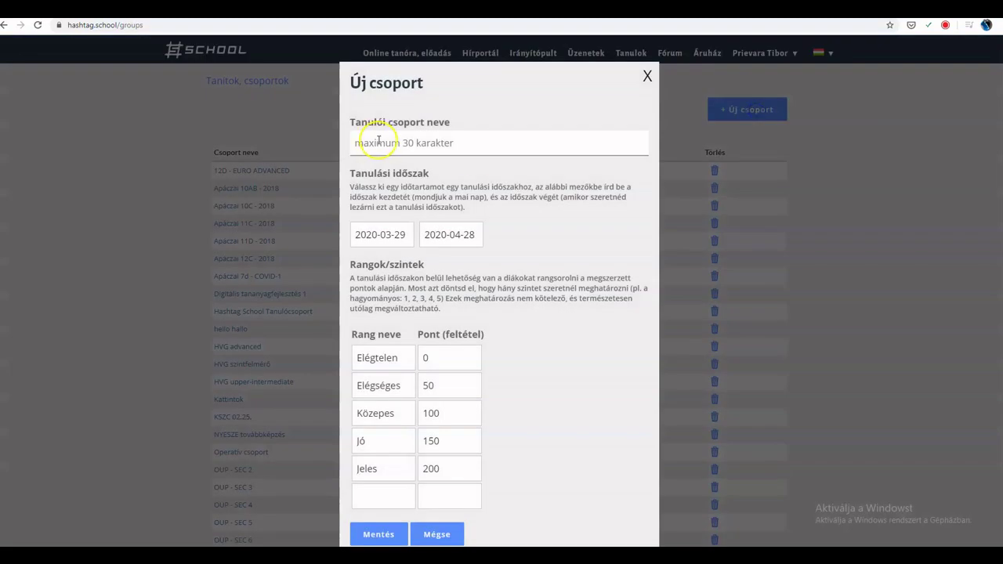
type("új csoport 22")
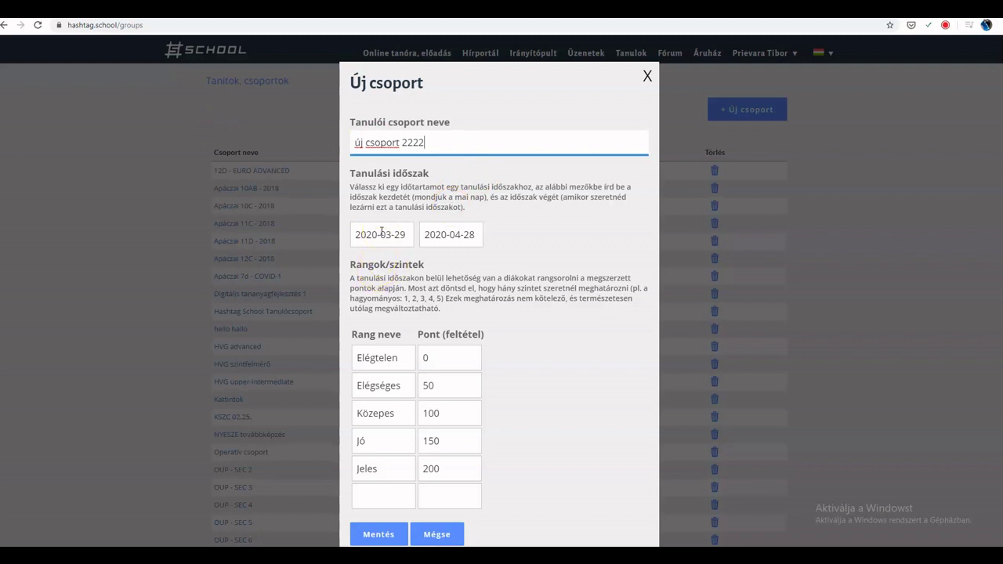
type("22")
left_click(520, 197)
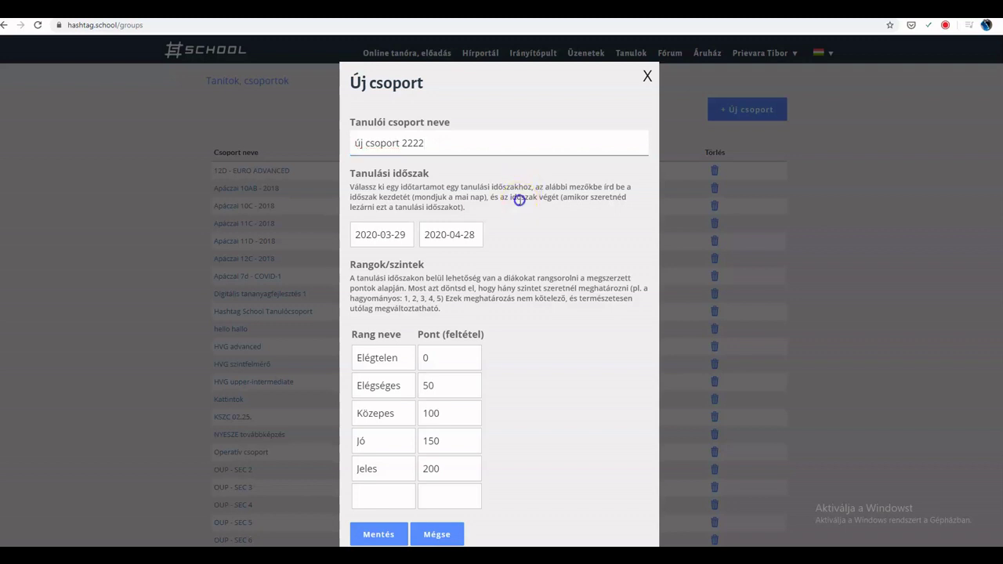
- Rename the new group's lowest rank to "Padawan" and its 200-point rank to "Jedi"
scroll(520, 197, "down", 1)
double_click(387, 267)
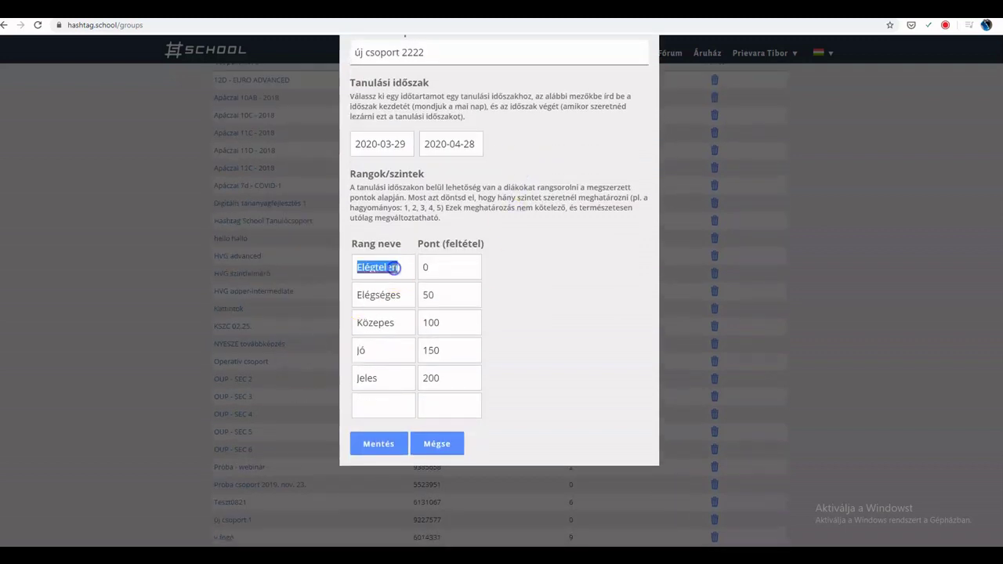
type("Padawan")
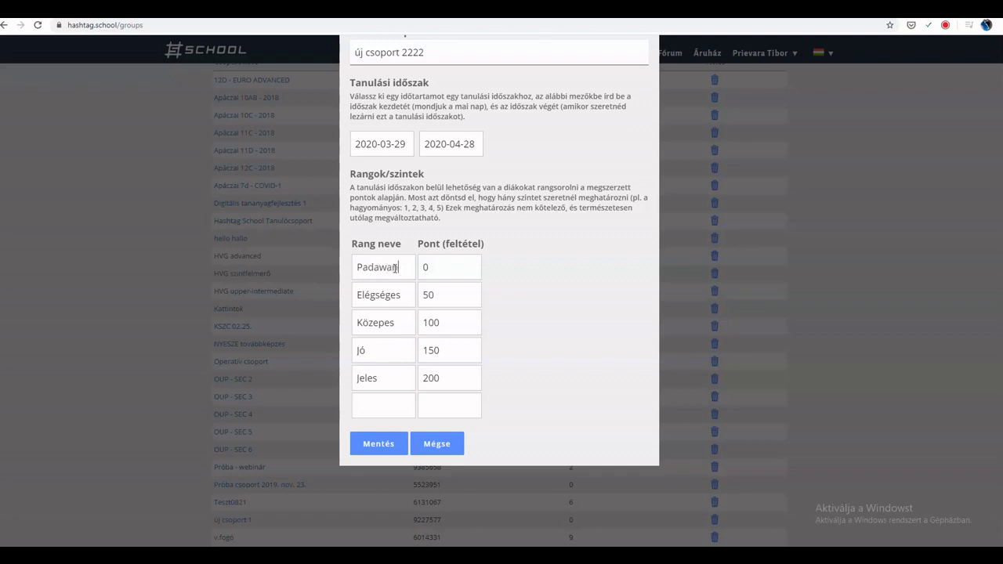
double_click(374, 379)
type("Jedi")
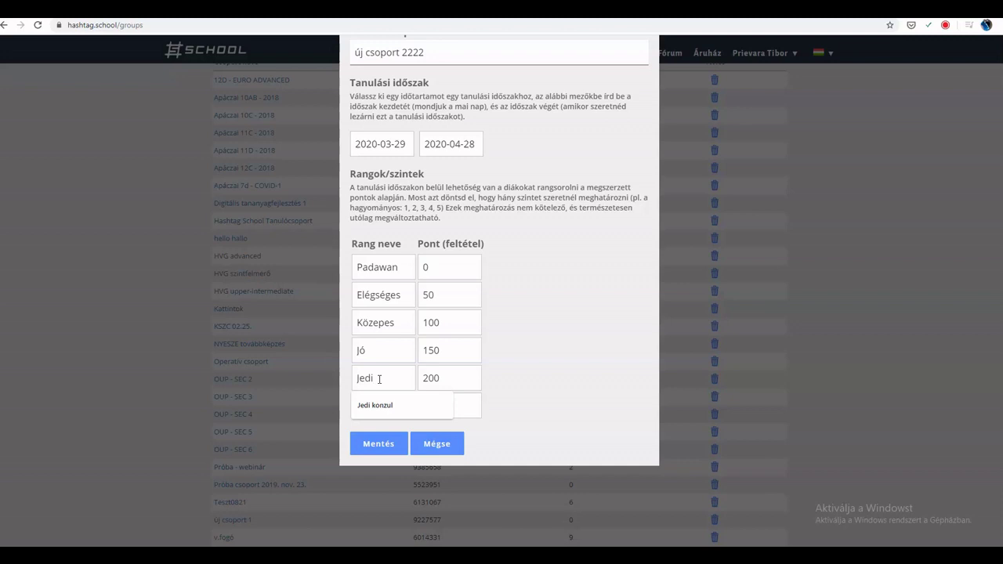
left_click(620, 290)
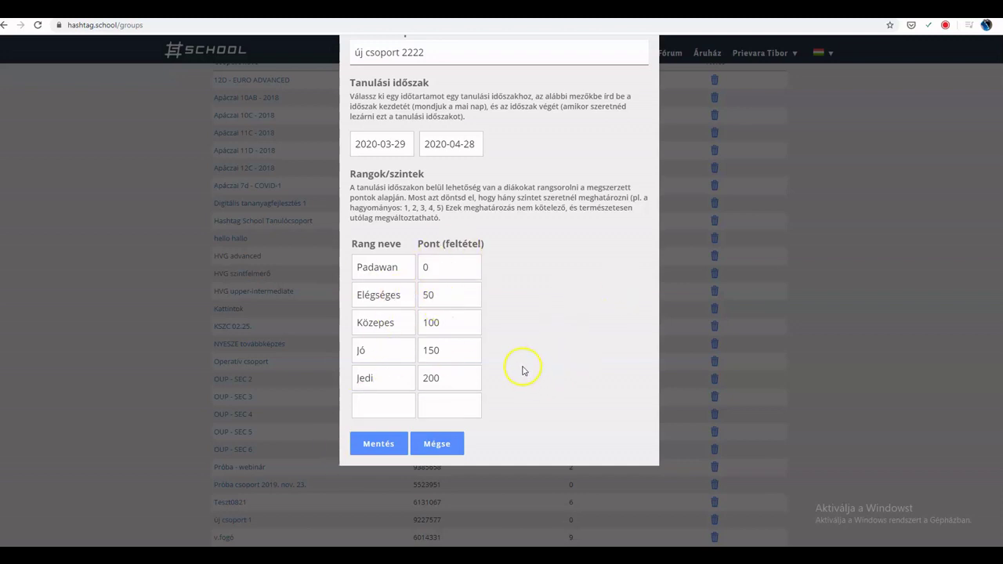
- Save the new group with its name, learning period and ranks
double_click(437, 265)
left_click(389, 449)
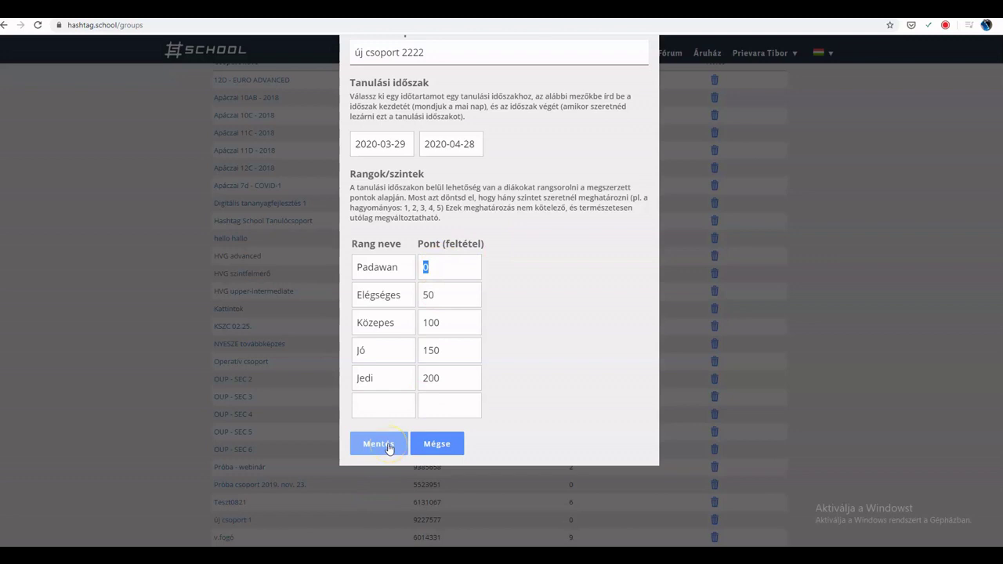
left_click_drag(424, 52, 354, 52)
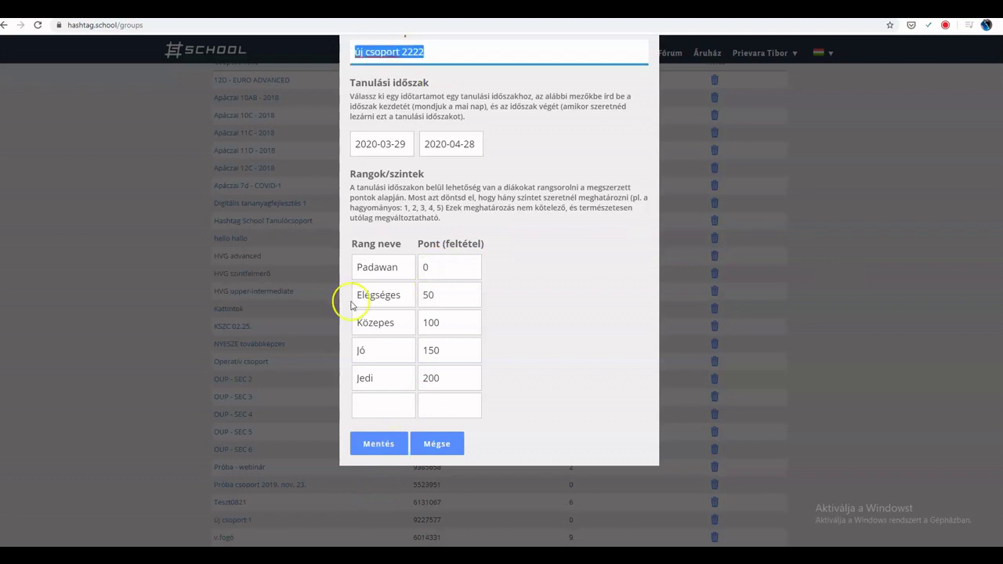
left_click(382, 454)
left_click(384, 457)
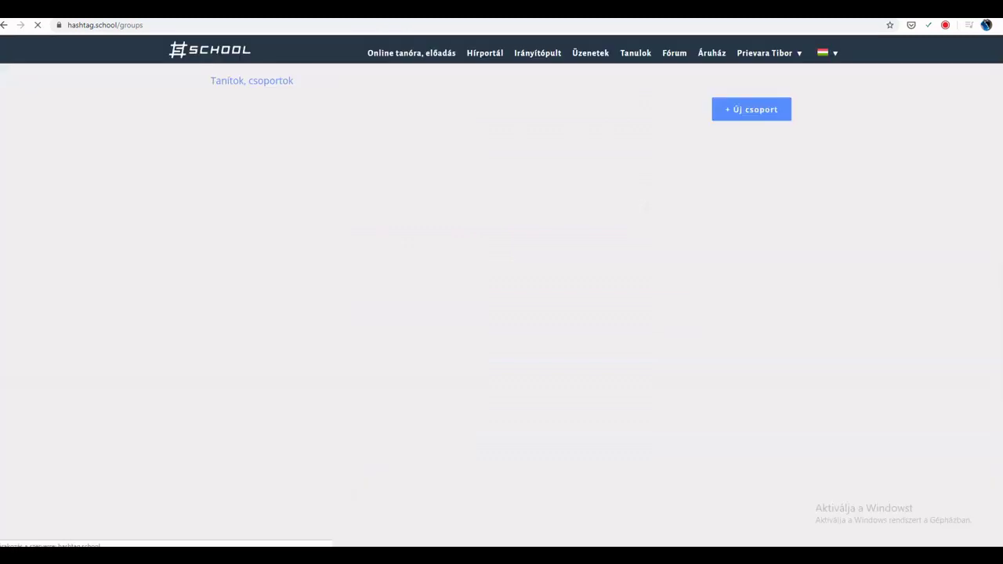
- Find "új csoport 2222" in the groups list and examine its group identifier
scroll(112, 320, "down", 2)
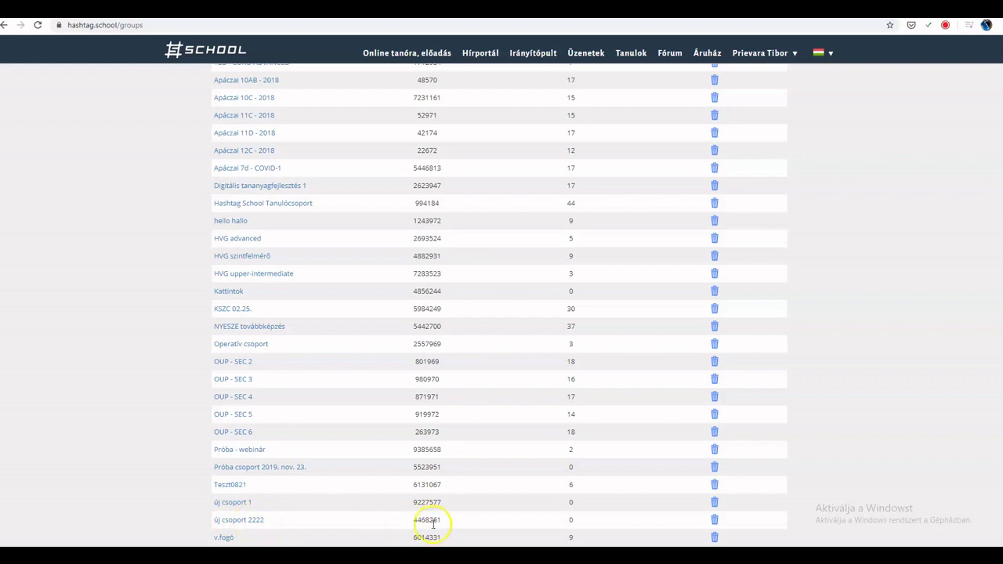
scroll(427, 522, "up", 2)
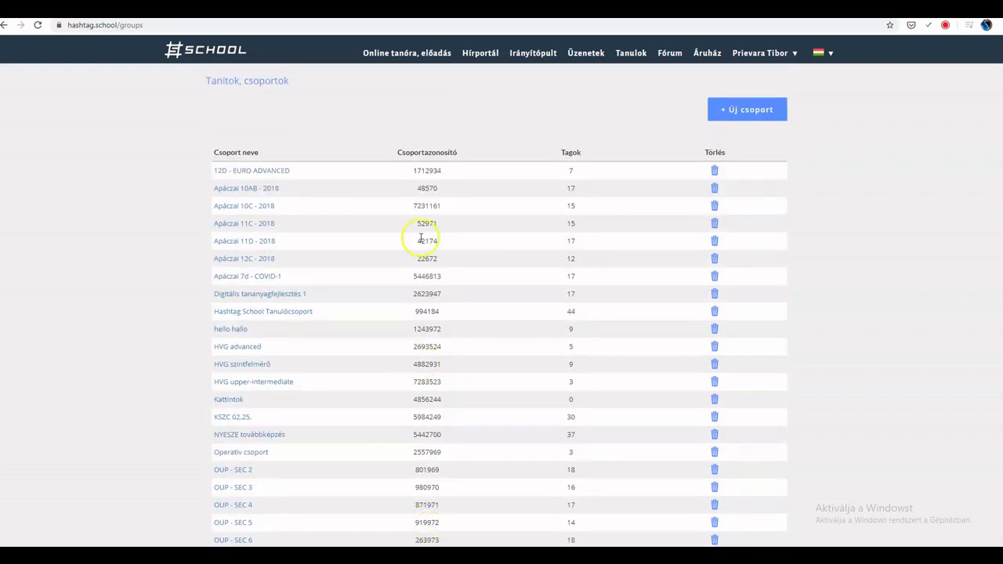
double_click(430, 152)
scroll(432, 409, "down", 3)
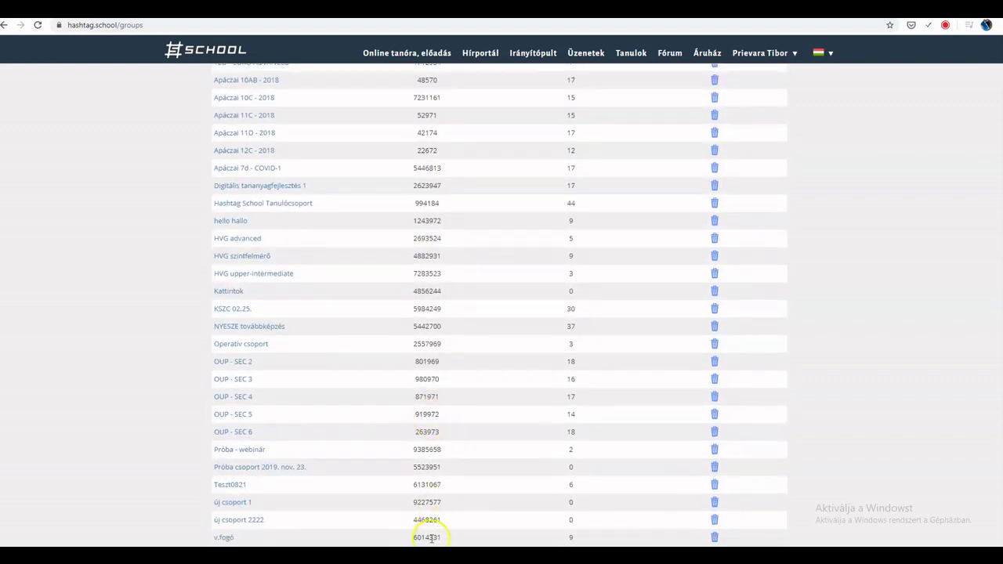
double_click(427, 520)
left_click(802, 348)
double_click(423, 517)
left_click(530, 500)
scroll(865, 371, "up", 2)
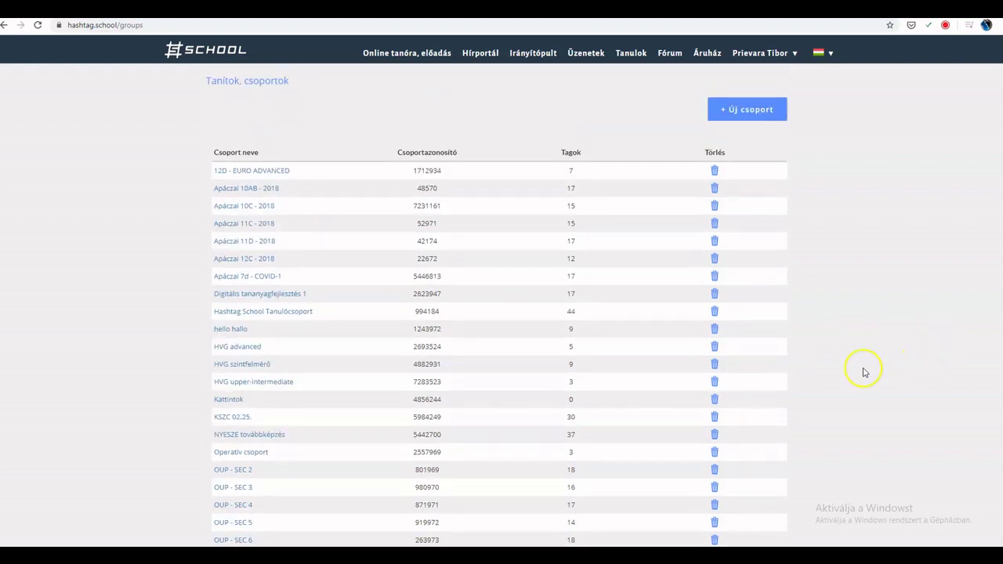
- Go to "Tanulok, eredményeim", view the form for joining a group by its identifier, and close it without joining
left_click(763, 54)
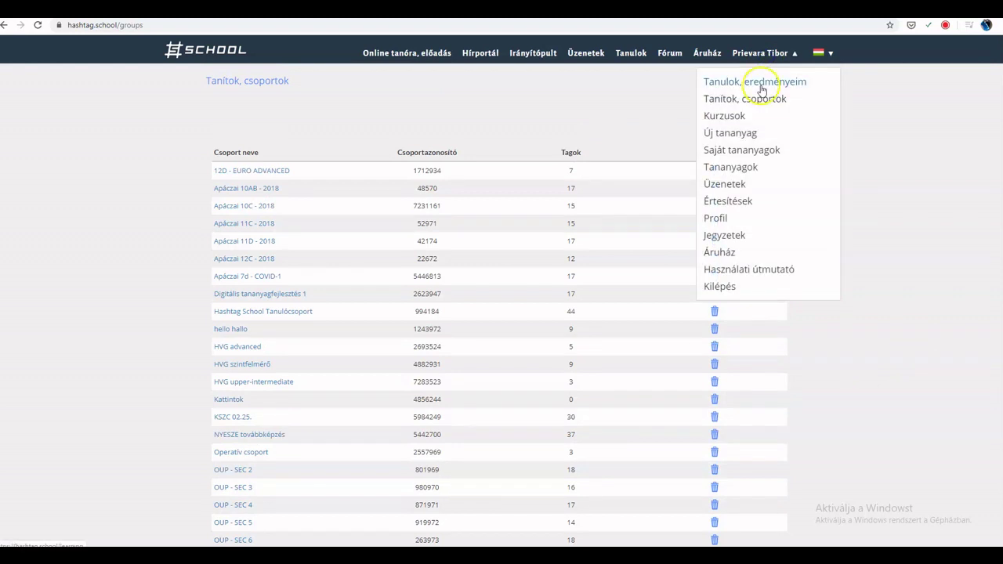
left_click(760, 85)
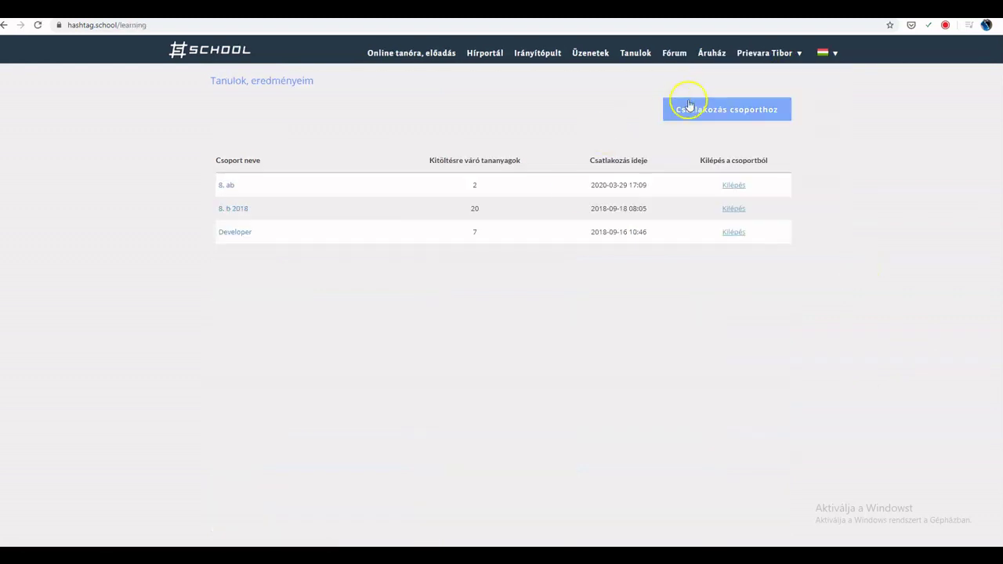
left_click(713, 110)
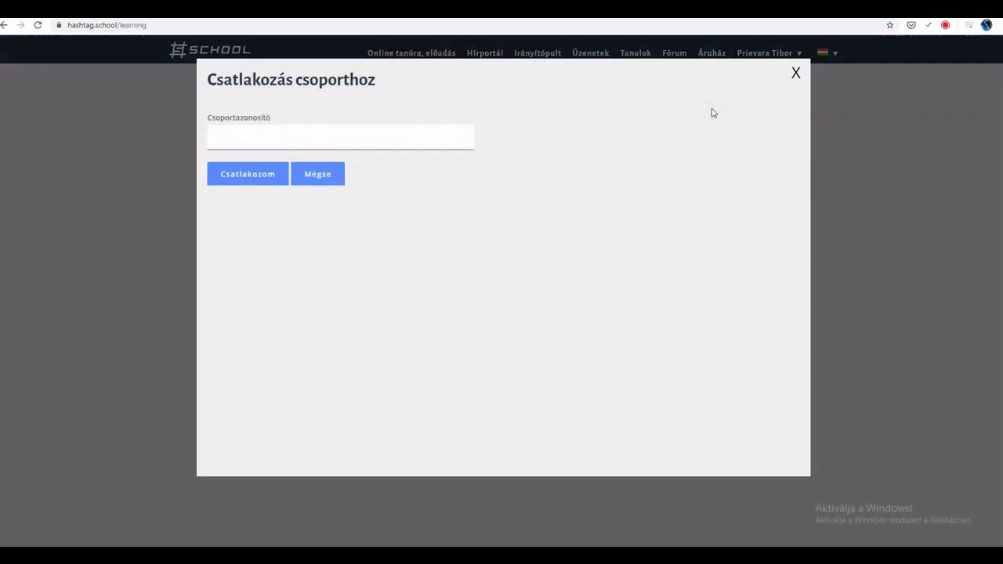
left_click(796, 76)
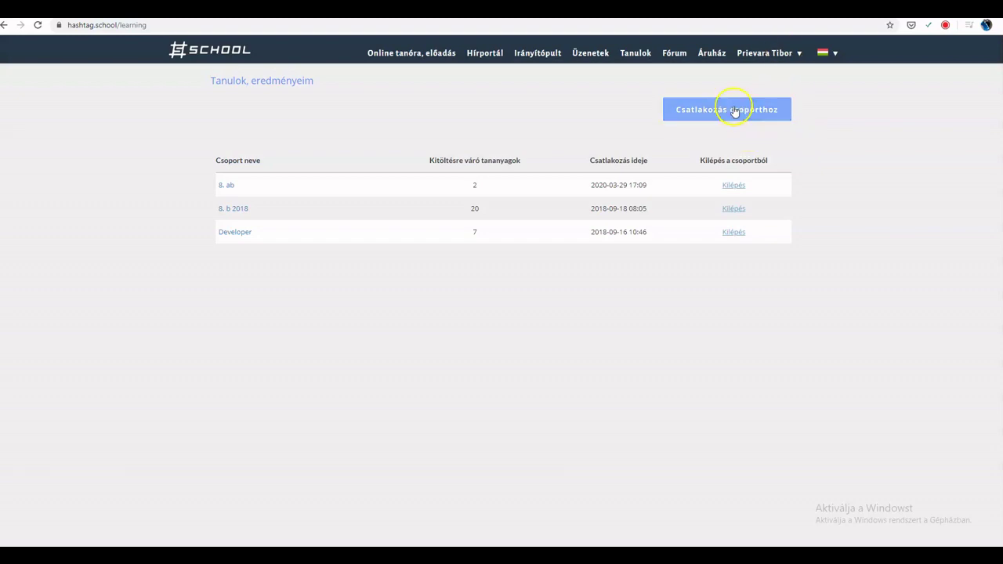
- Return to the dashboard and examine the lists of taught groups and of groups attended as a learner
left_click(538, 53)
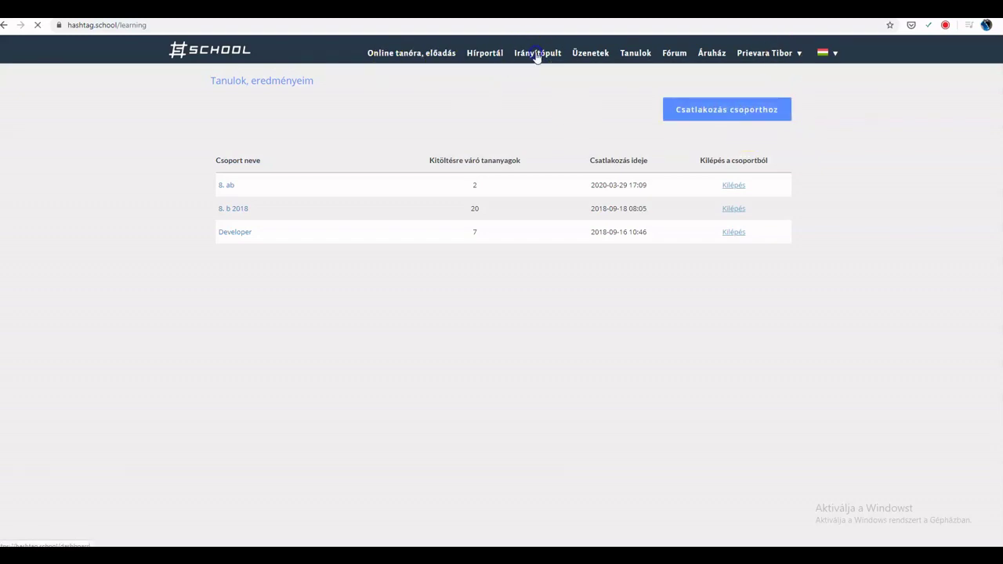
scroll(211, 157, "down", 5)
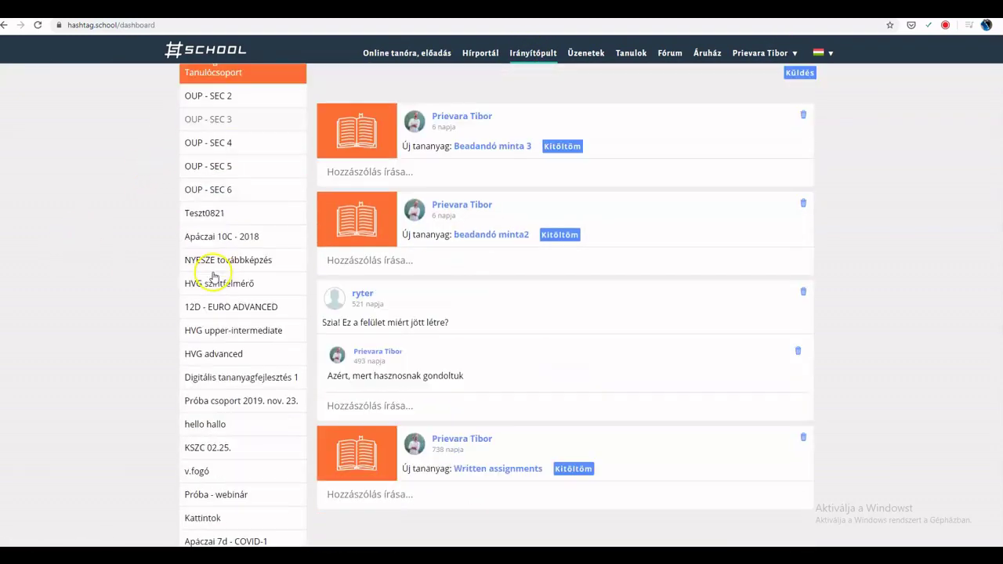
scroll(240, 354, "down", 2)
scroll(241, 354, "up", 5)
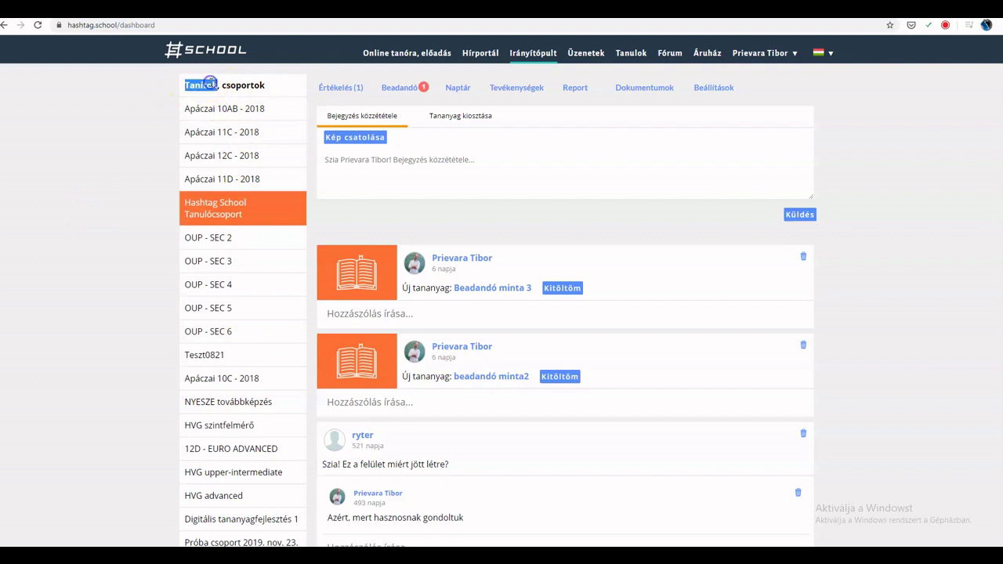
triple_click(212, 84)
left_click(108, 148)
scroll(100, 266, "down", 1)
scroll(101, 266, "down", 5)
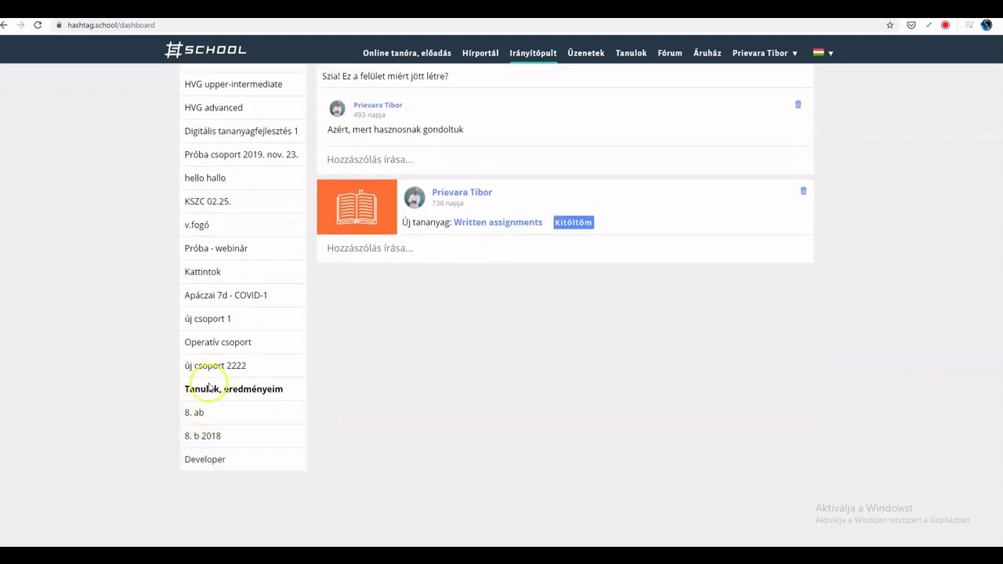
scroll(890, 367, "up", 4)
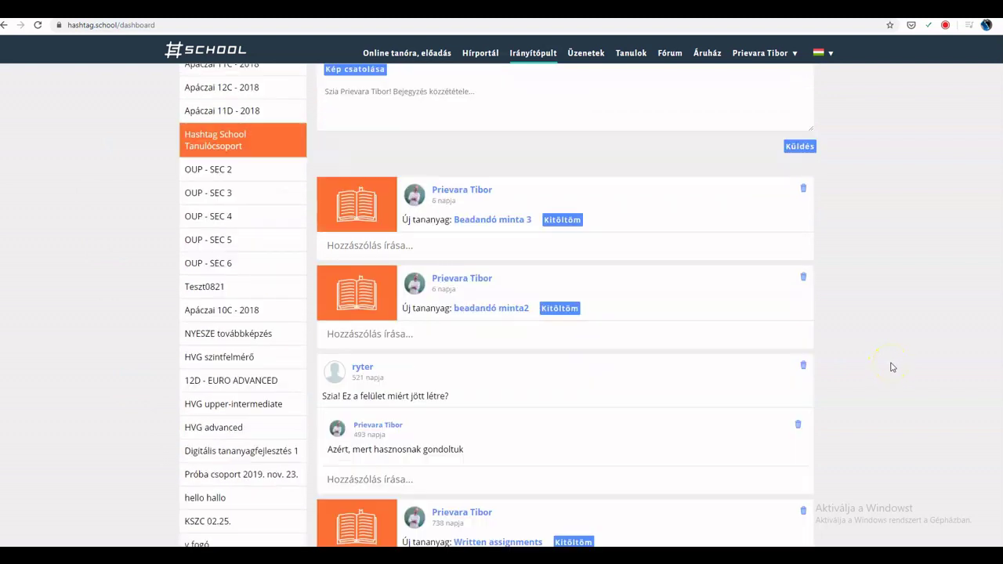
- Open the settings of Hashtag School Tanulócsoport and view the choices for closing the group and for its status, leaving both as they are
scroll(891, 367, "up", 1)
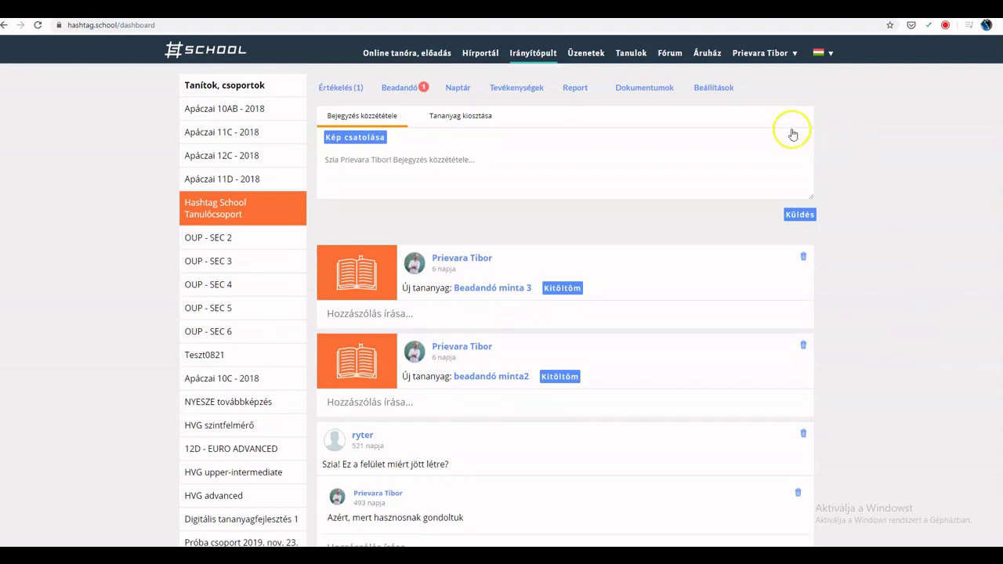
left_click(709, 88)
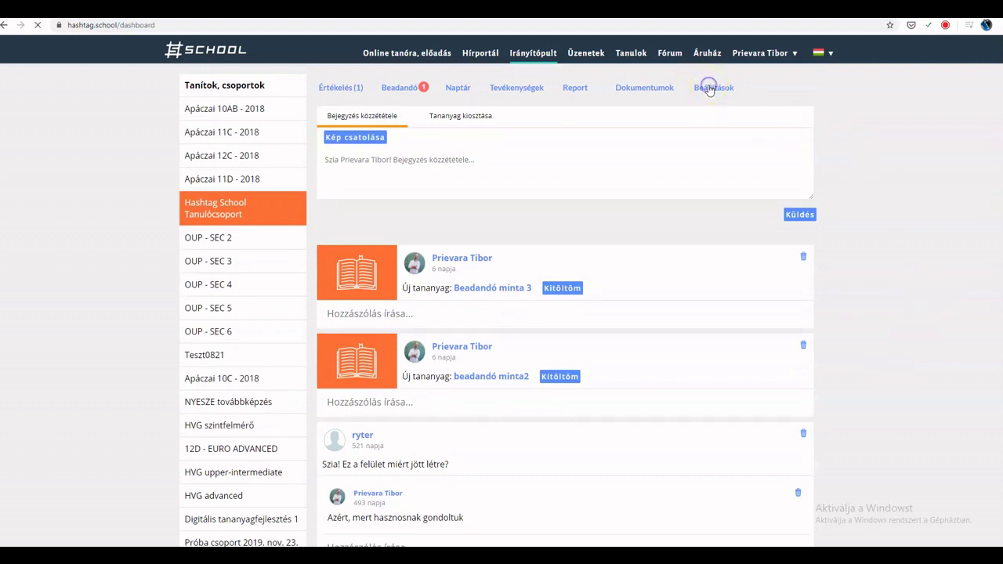
scroll(563, 236, "down", 2)
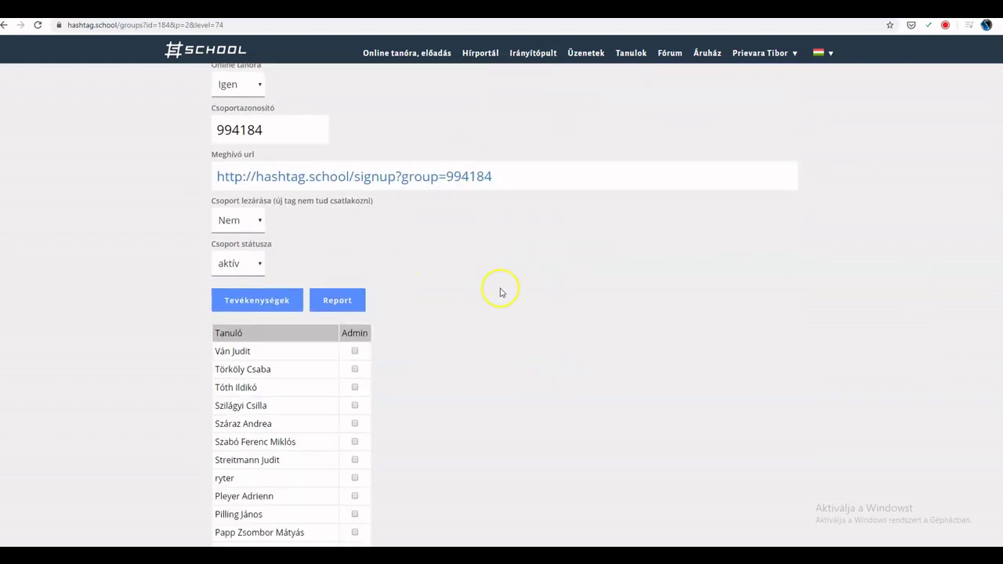
left_click(231, 221)
left_click(240, 221)
left_click(260, 223)
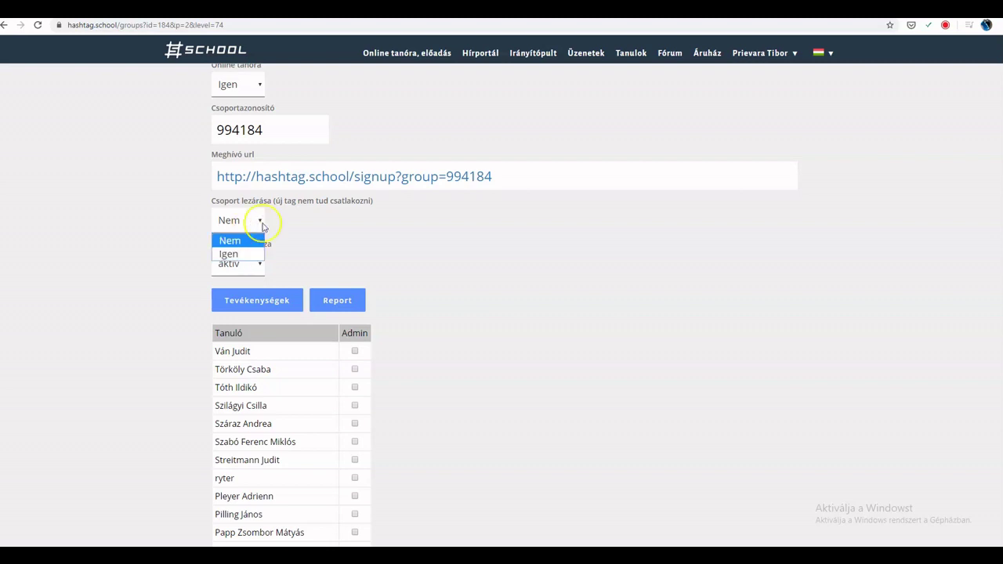
left_click(332, 235)
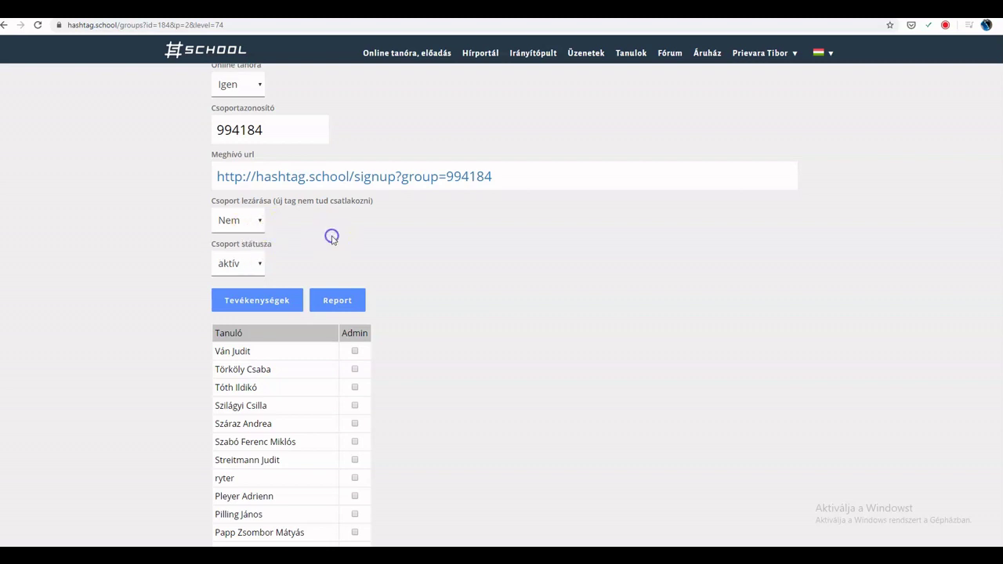
left_click(397, 239)
left_click(244, 266)
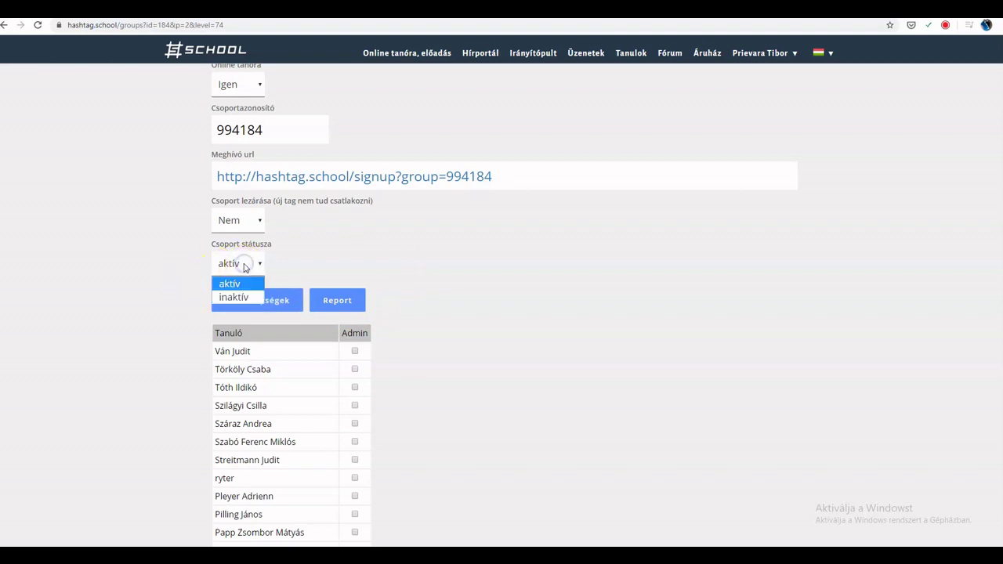
left_click(244, 267)
- Examine the learner list with its admin checkboxes in the group settings
scroll(535, 366, "down", 5)
scroll(538, 369, "down", 2)
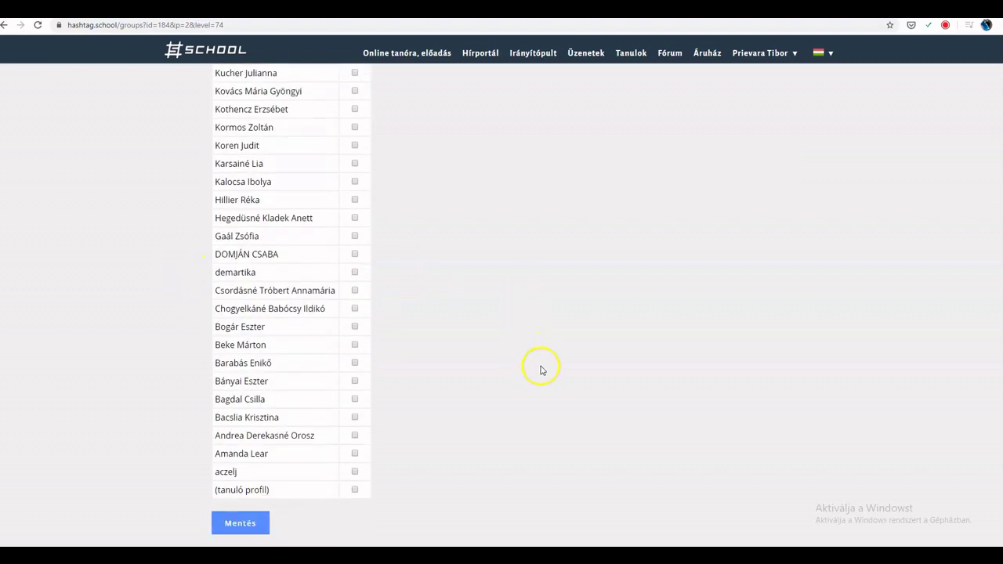
scroll(540, 369, "up", 10)
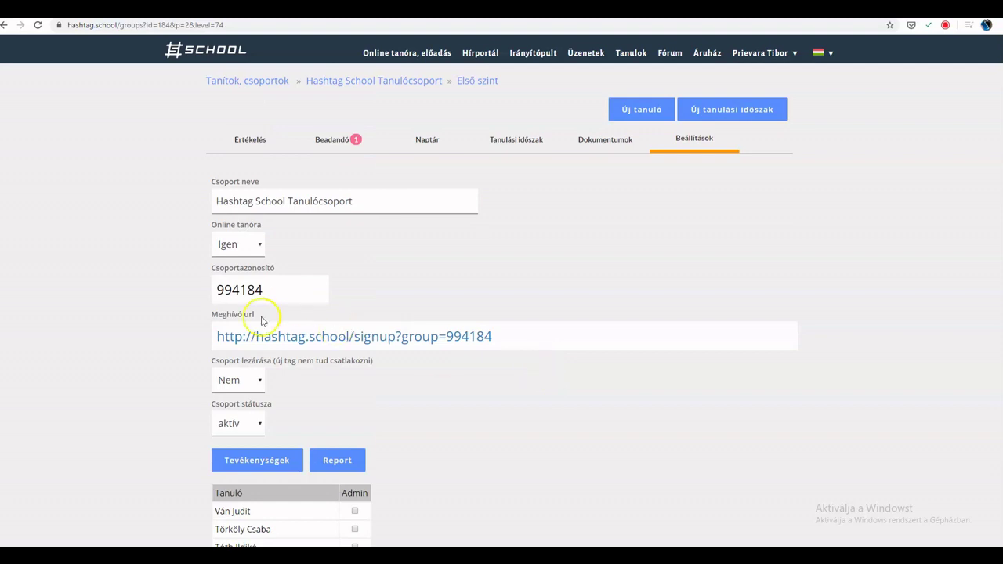
scroll(166, 315, "down", 10)
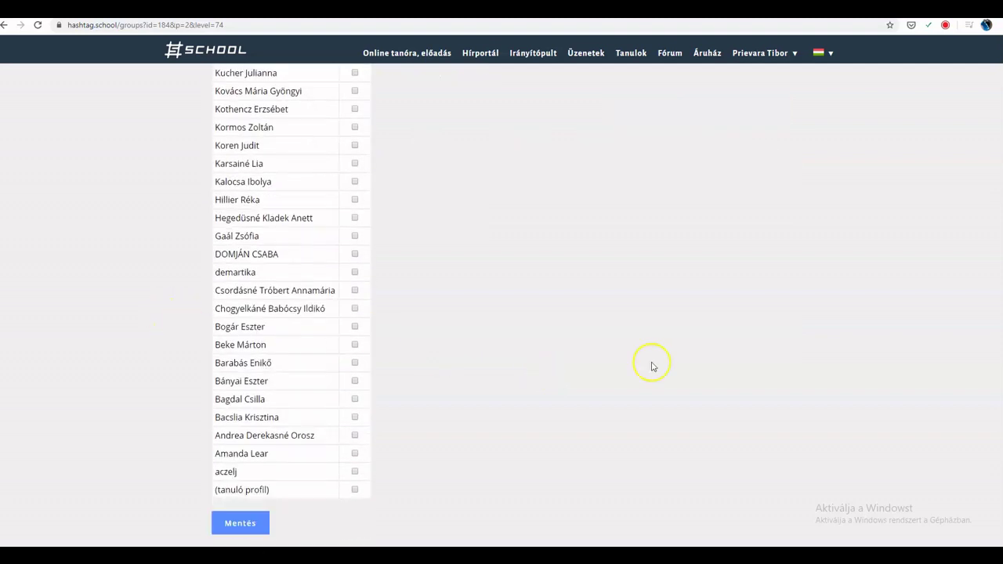
scroll(650, 363, "up", 4)
scroll(652, 366, "up", 5)
scroll(652, 366, "down", 9)
- Mark "(tanuló profil)" as an admin of the group and save the settings
left_click(355, 491)
scroll(516, 450, "up", 6)
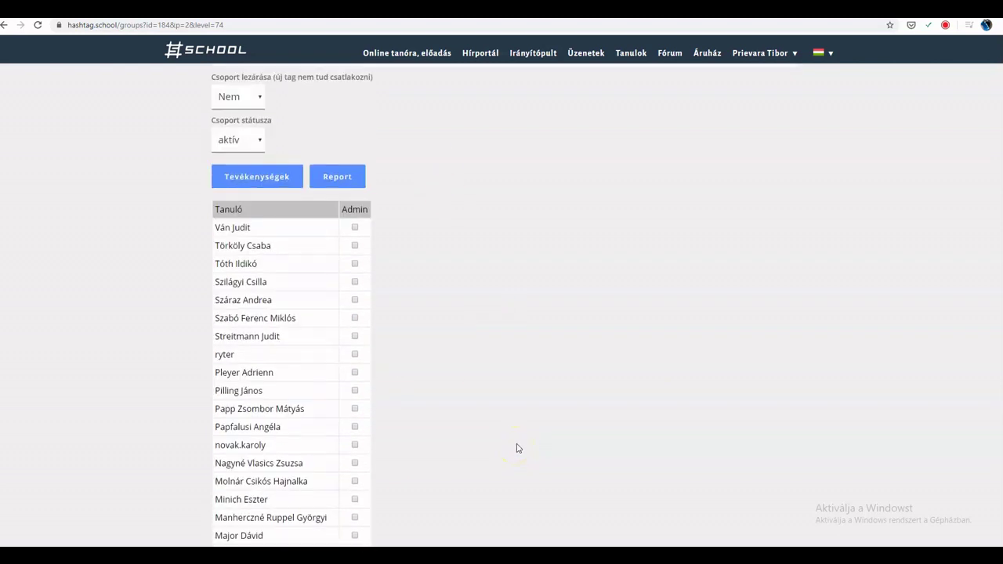
scroll(516, 451, "down", 6)
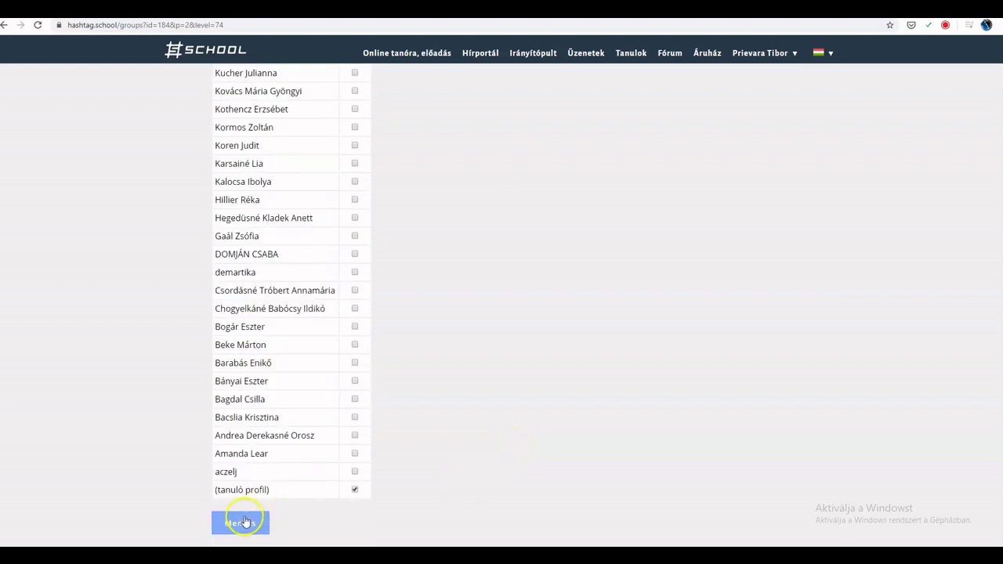
scroll(533, 424, "up", 6)
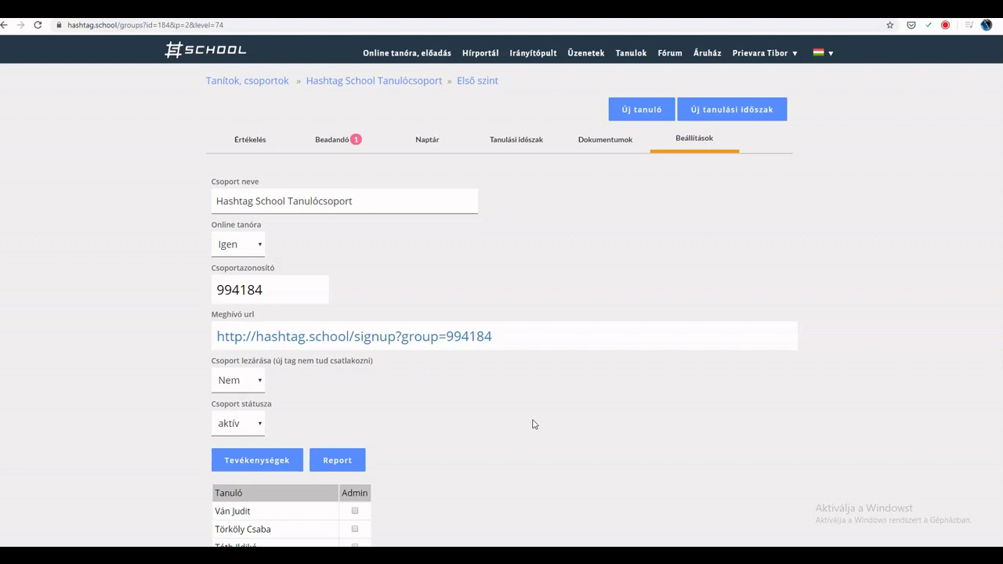
scroll(532, 424, "down", 4)
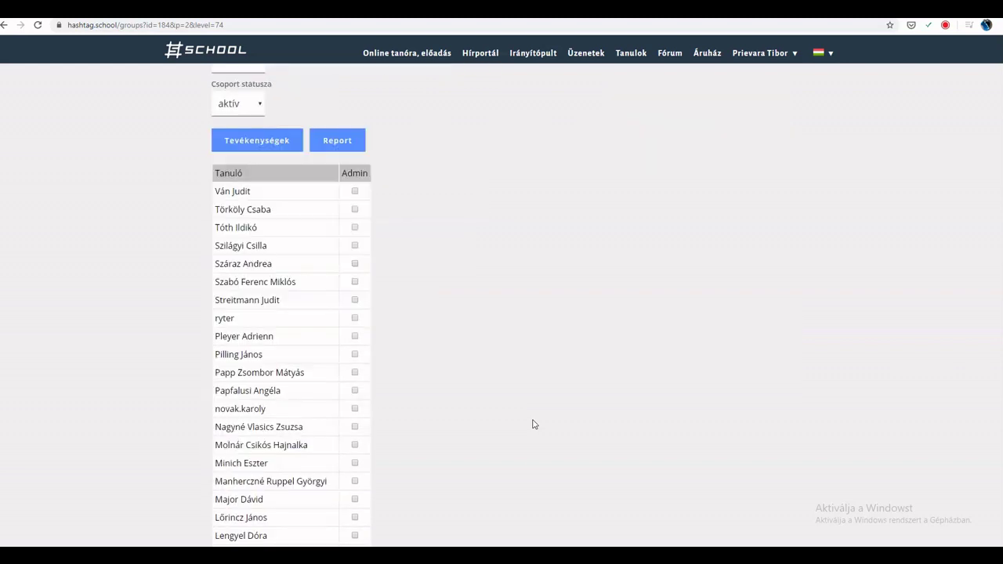
scroll(532, 424, "down", 6)
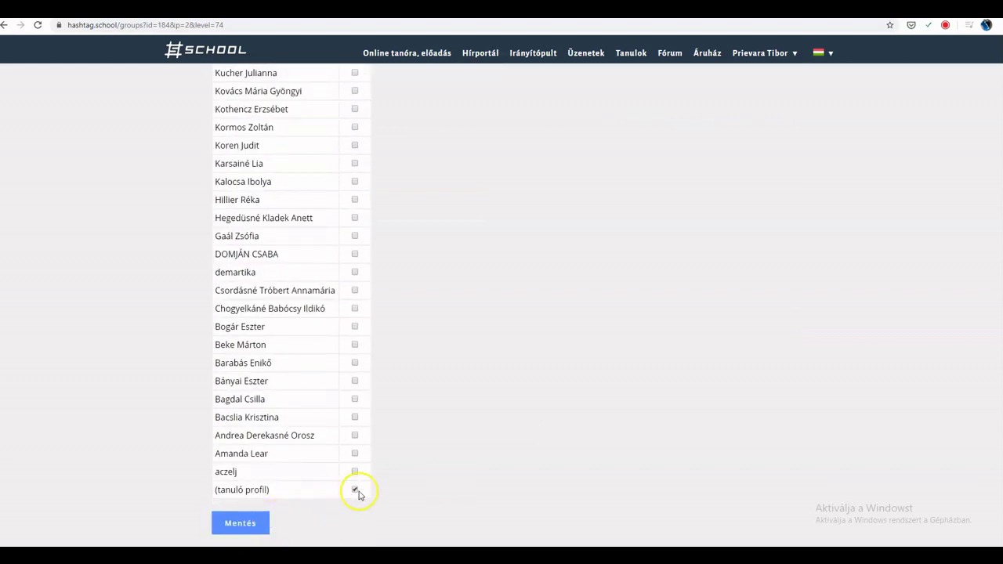
left_click(239, 524)
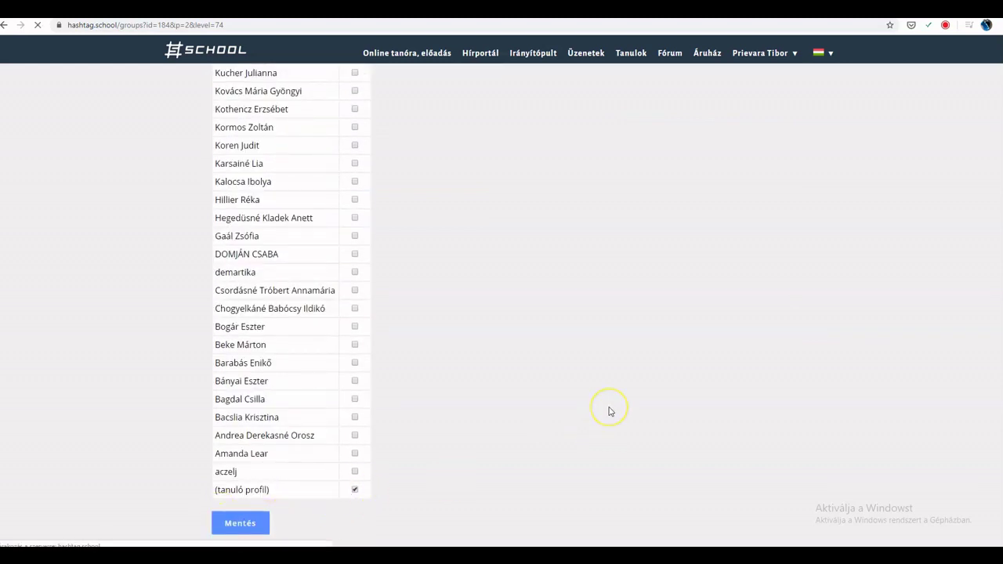
- Examine the admin entry for "(tanuló profil)" at the head of the learner list
scroll(606, 410, "down", 2)
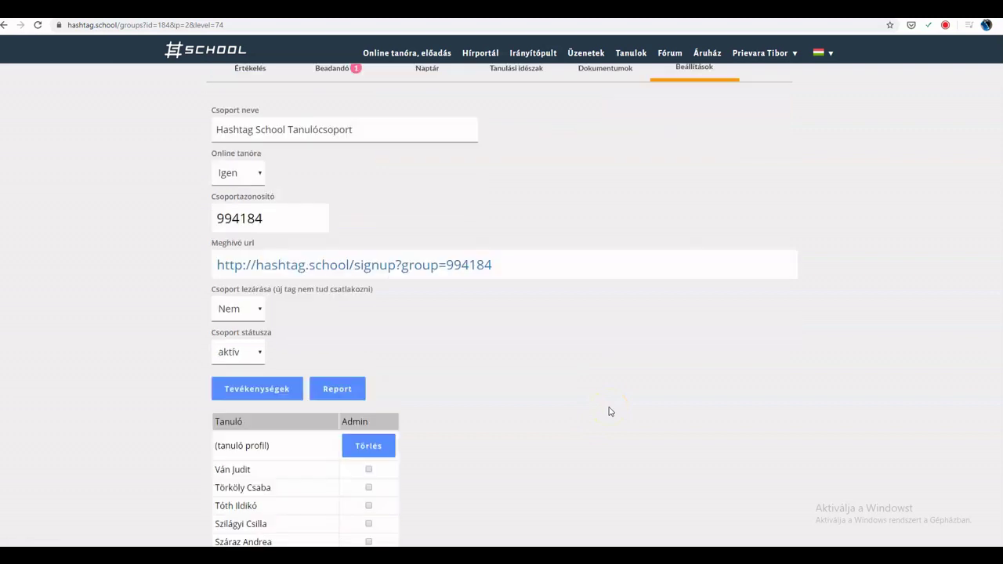
triple_click(235, 358)
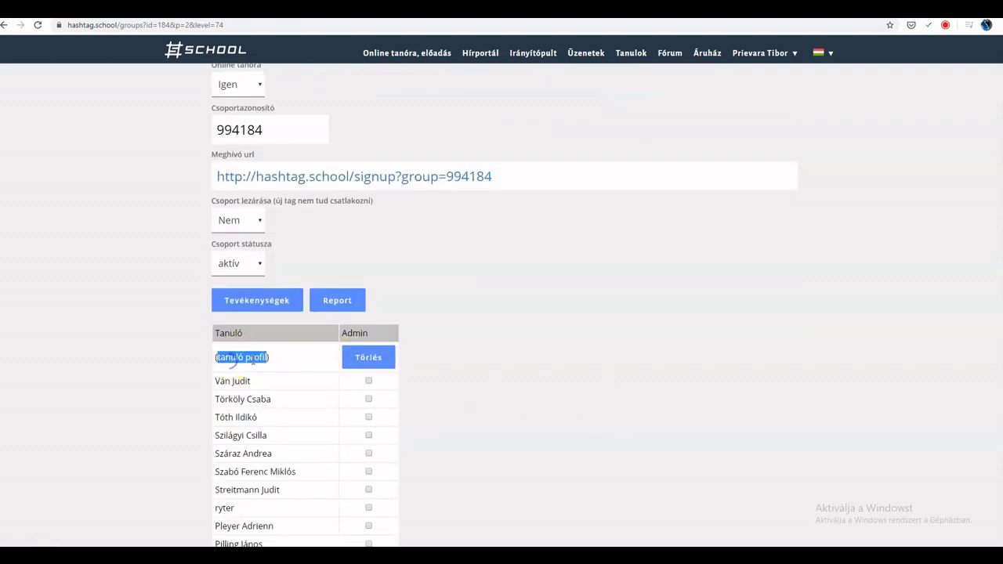
left_click(472, 365)
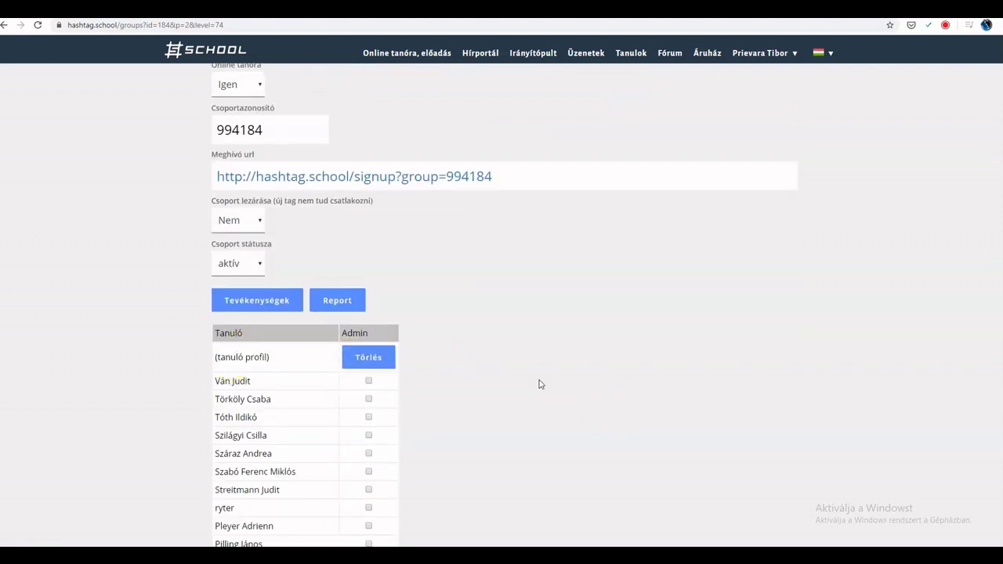
scroll(539, 384, "up", 2)
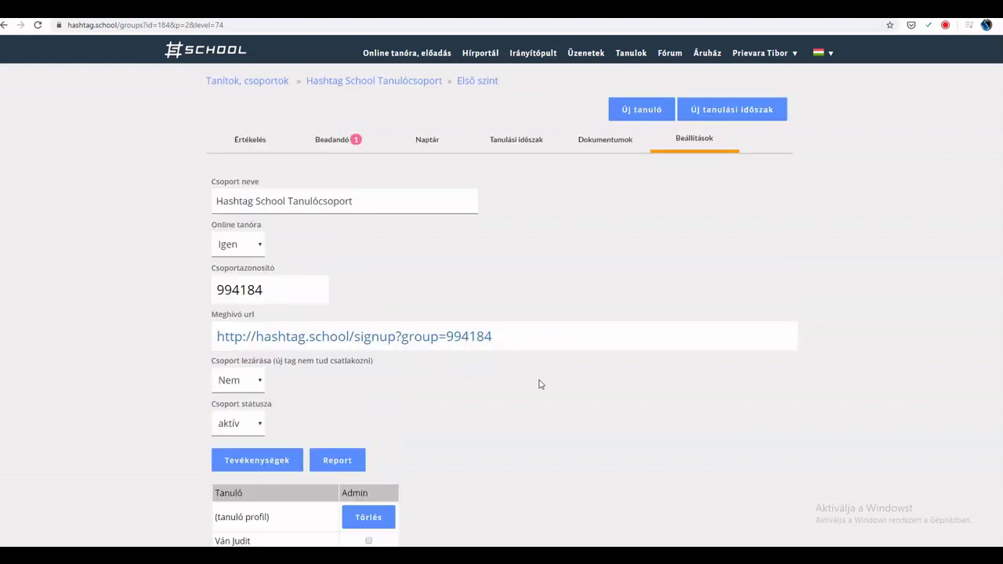
left_click(567, 221)
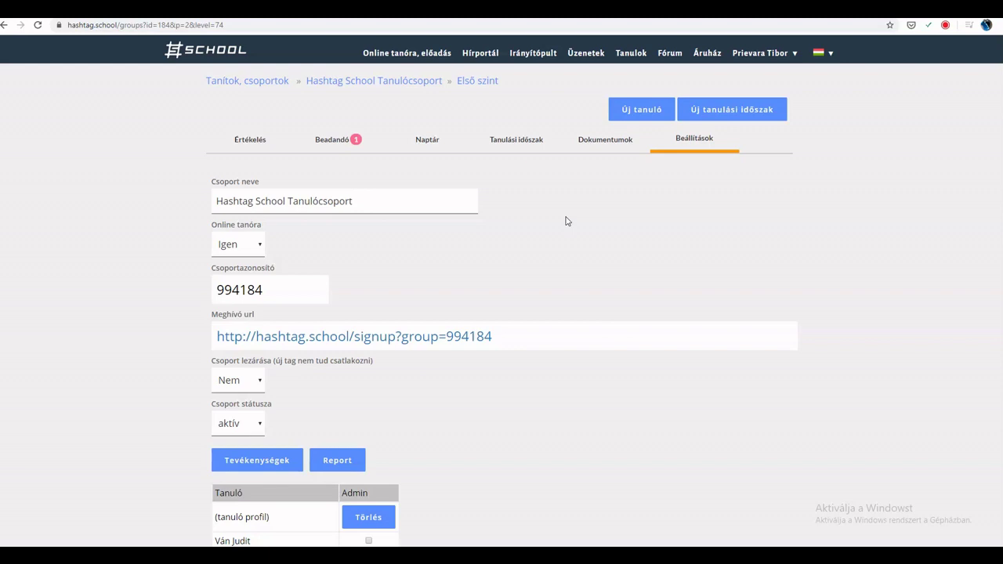
- Return to the dashboard and publish the post "gion ntrt nbf" in Hashtag School Tanulócsoport
left_click(528, 55)
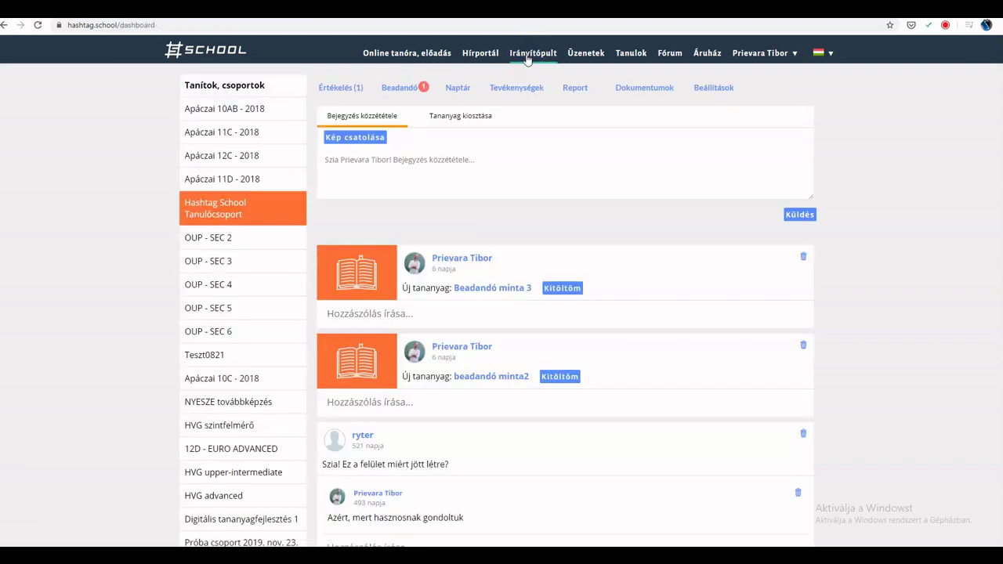
left_click(471, 117)
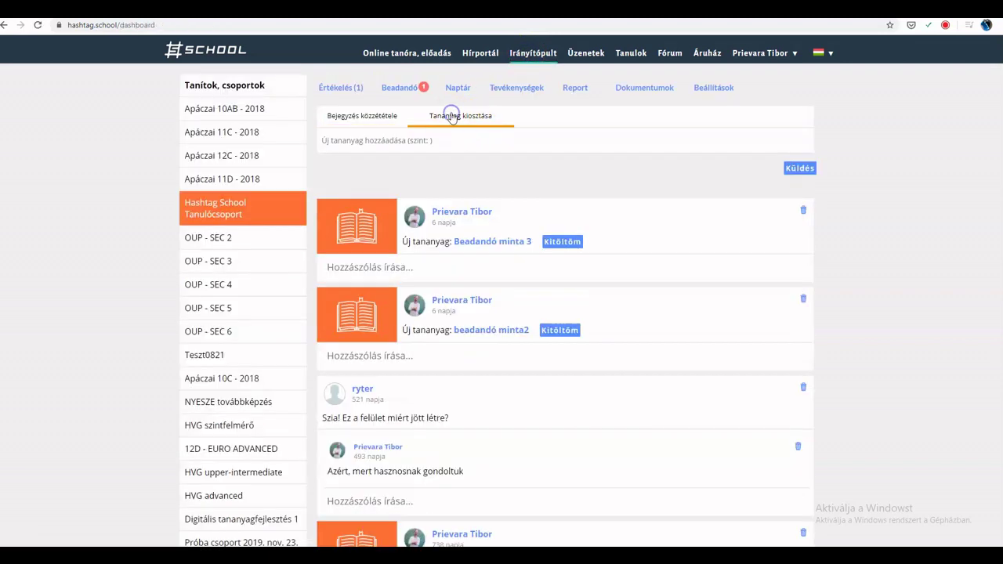
left_click(339, 115)
left_click(473, 165)
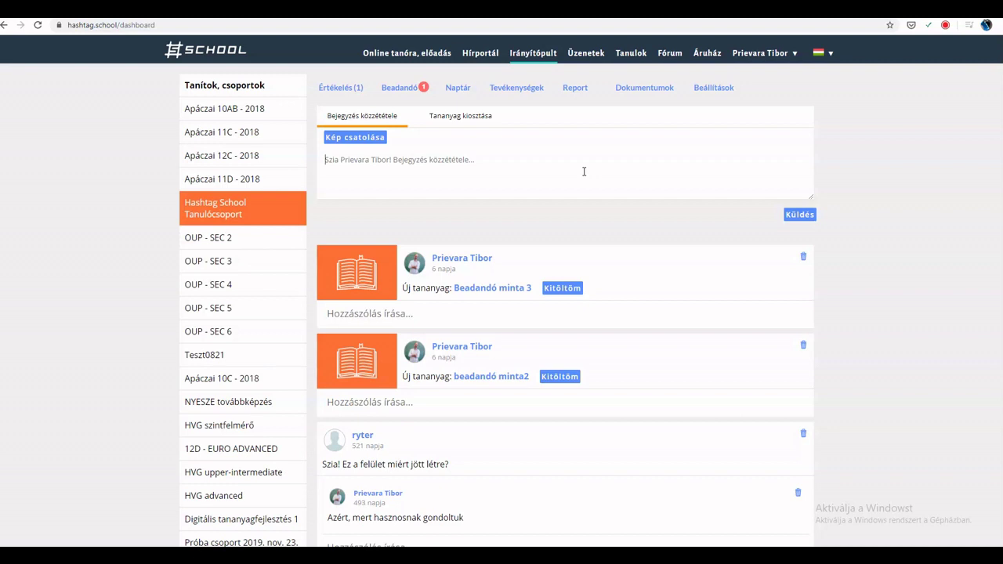
type("gion ntrt nbf")
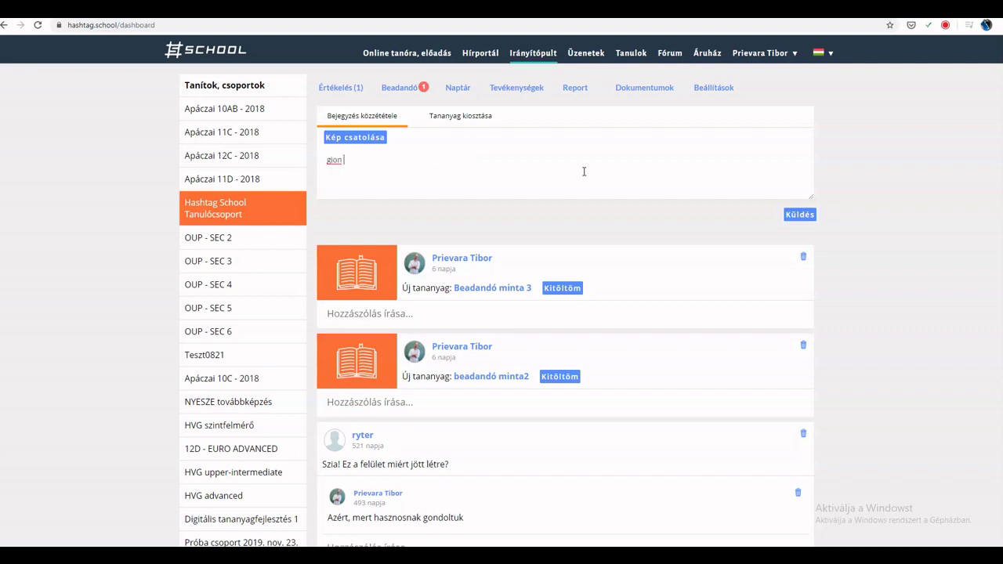
triple_click(413, 148)
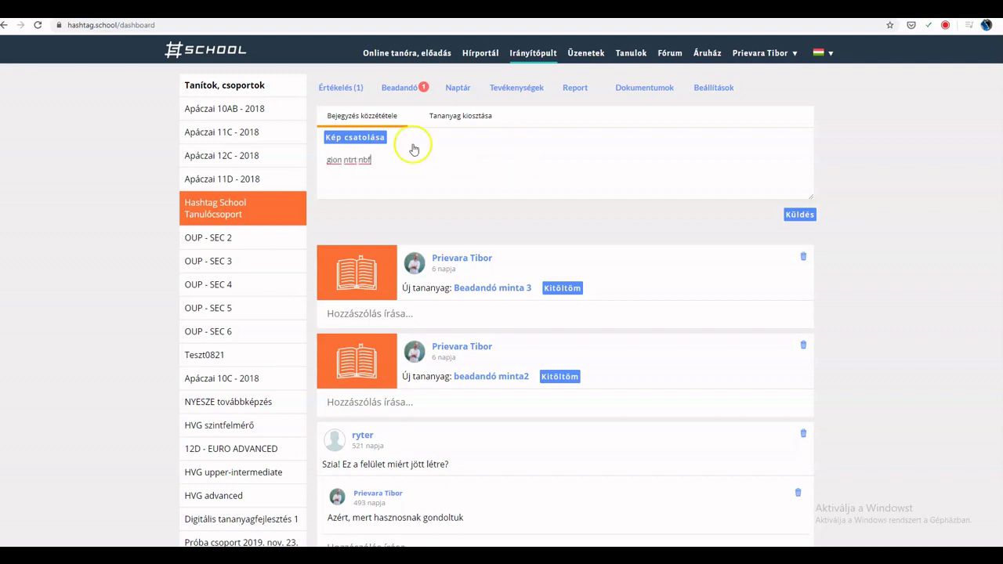
left_click(495, 155)
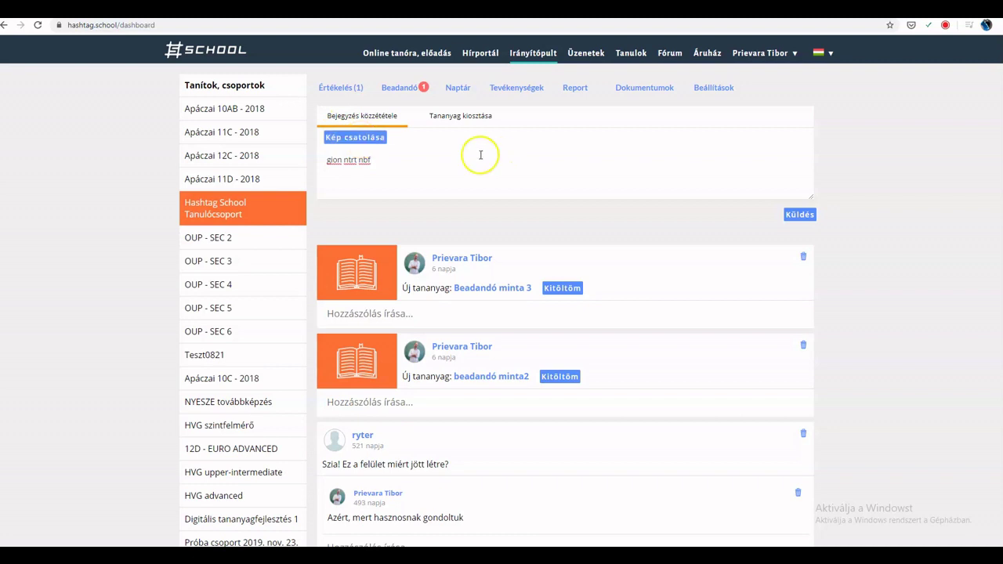
left_click(798, 215)
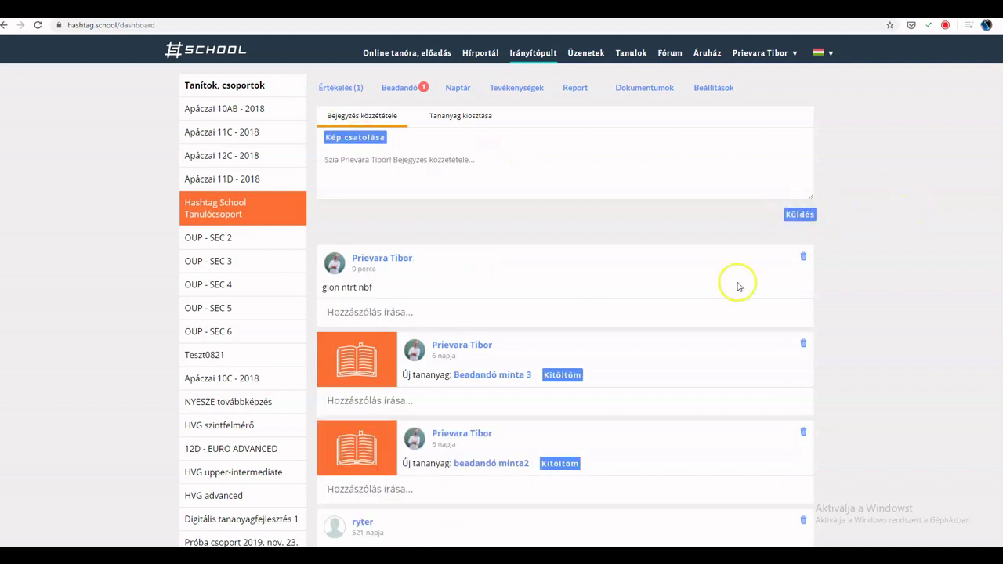
- View the new post's comment field, shorten the post entry box slightly, and look at the "Tananyag kiosztása" form before returning to the posting form
left_click(374, 304)
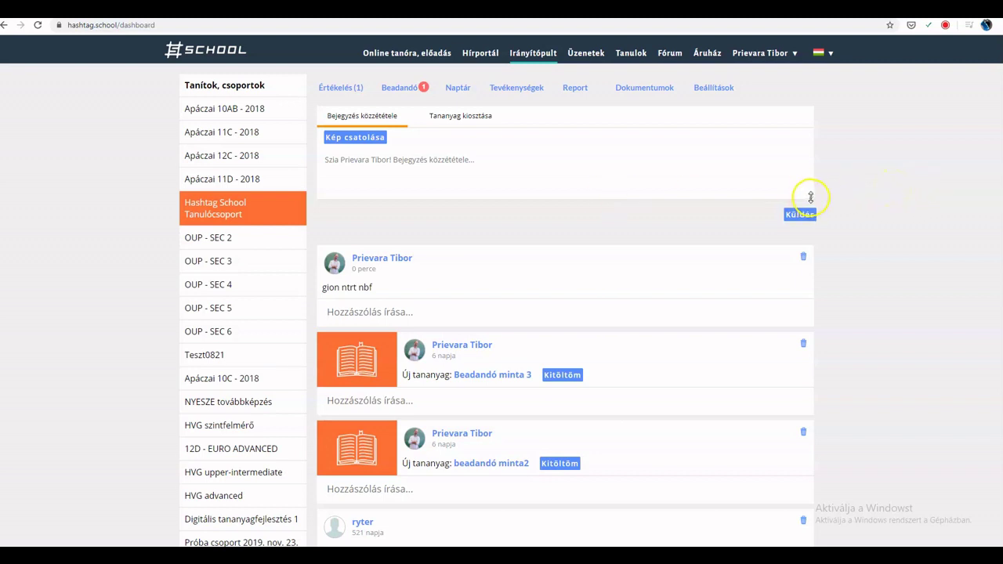
left_click_drag(812, 198, 808, 181)
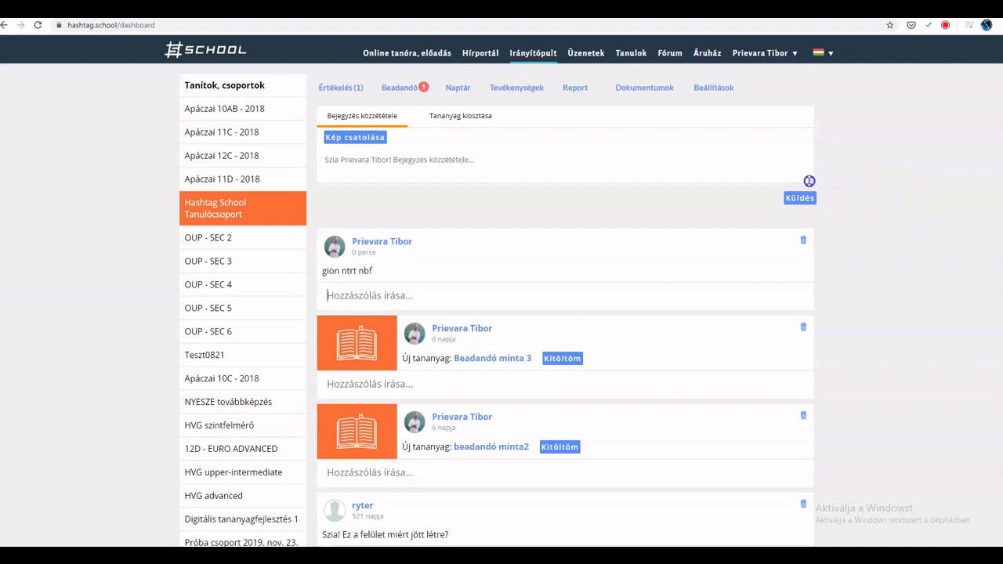
left_click(456, 117)
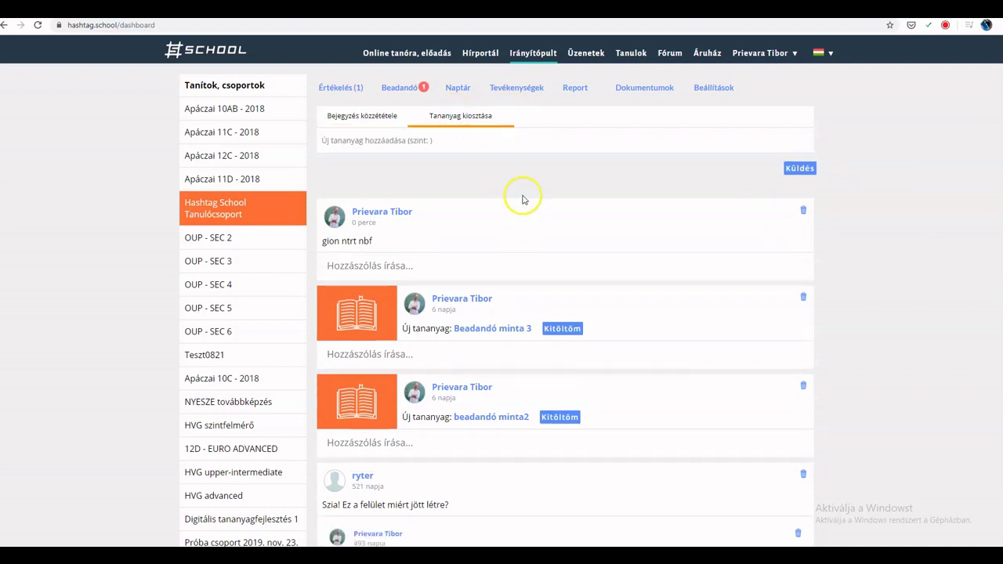
left_click(353, 117)
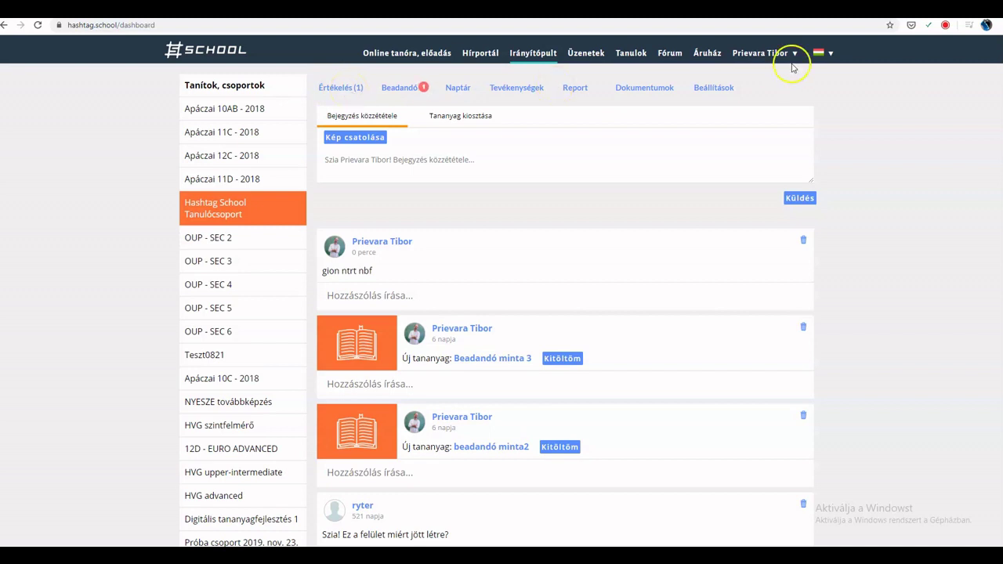
- Go to "Tanítok, csoportok", open the evaluation of Hashtag School Tanulócsoport, and examine its learning period choices and the learners' activities and results
left_click(754, 56)
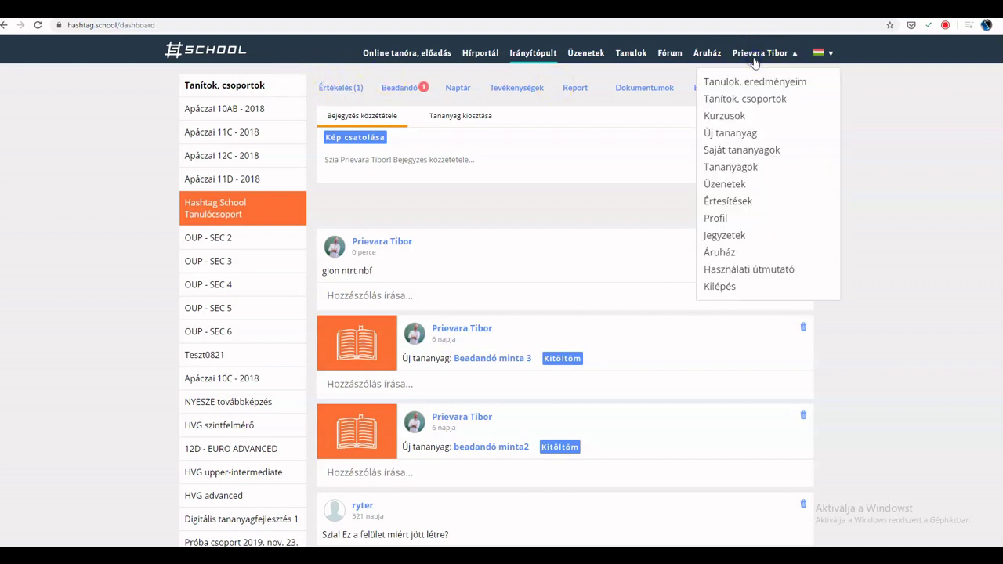
left_click(749, 101)
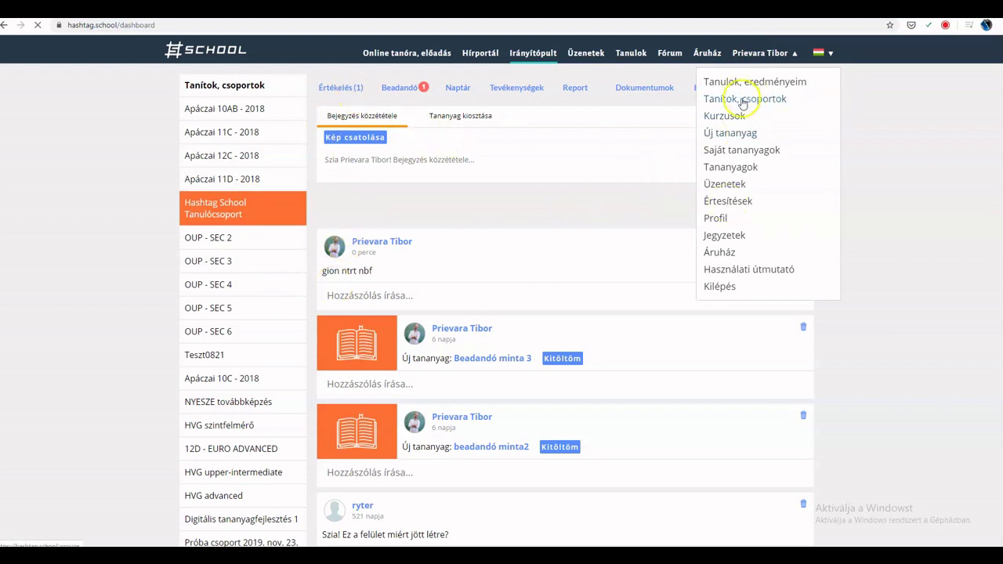
left_click(336, 87)
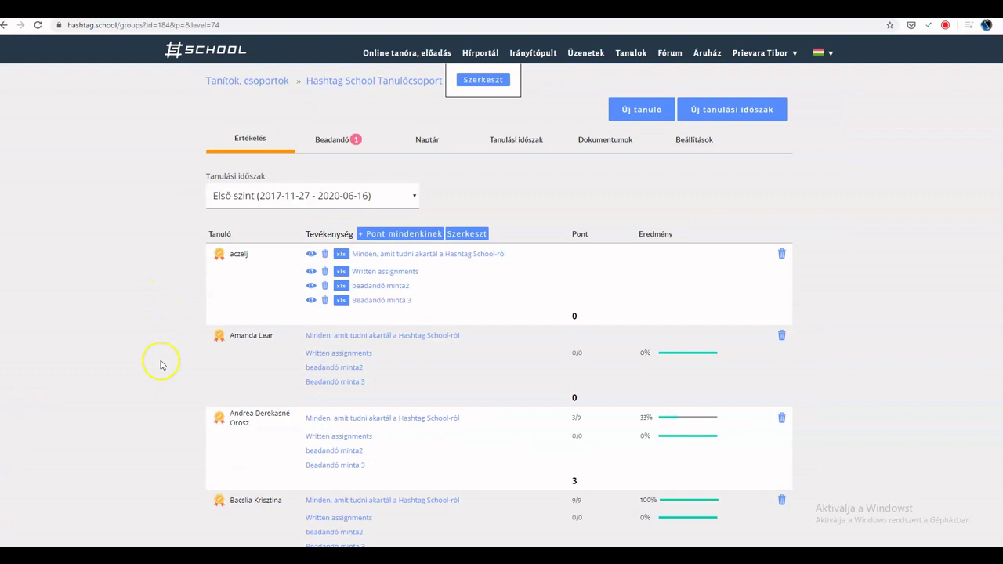
left_click(261, 196)
left_click(262, 197)
scroll(145, 220, "down", 2)
scroll(145, 218, "up", 2)
scroll(142, 288, "down", 2)
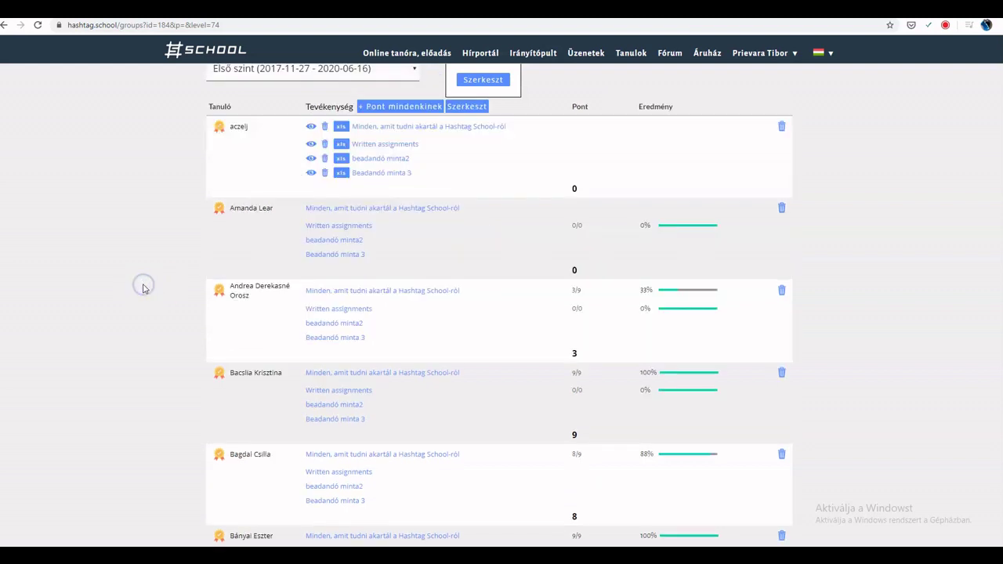
- Open the third listed learner's detailed results for "Minden, amit tudni akartál a Hashtag School-ról" and examine the individual task scores
scroll(143, 288, "up", 2)
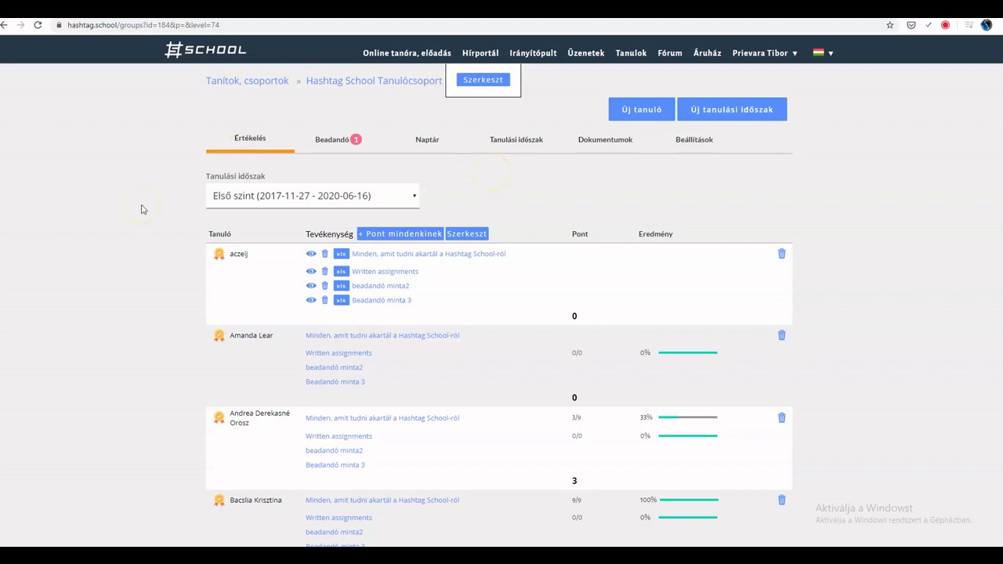
scroll(353, 354, "down", 1)
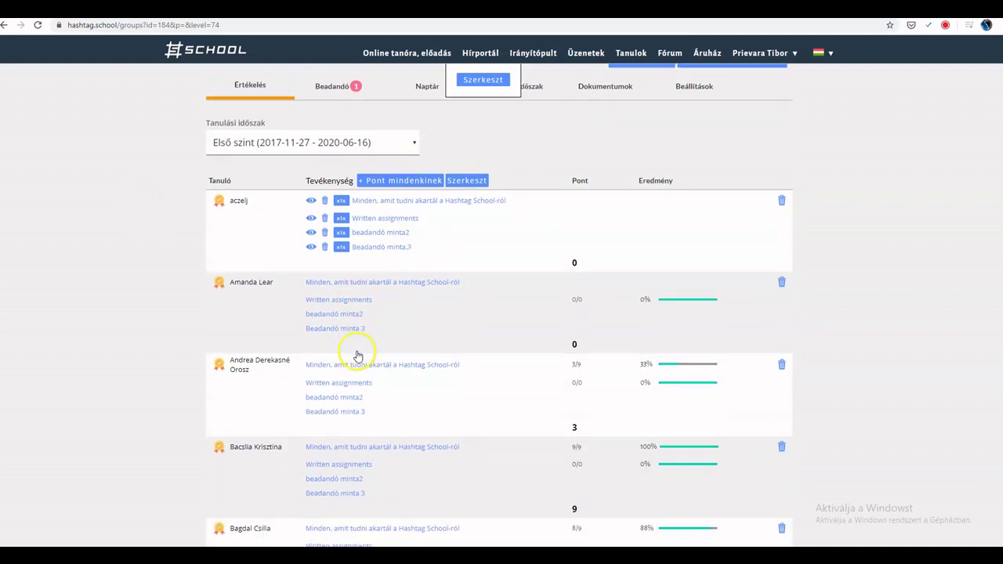
double_click(643, 364)
left_click(374, 364)
scroll(564, 290, "up", 2)
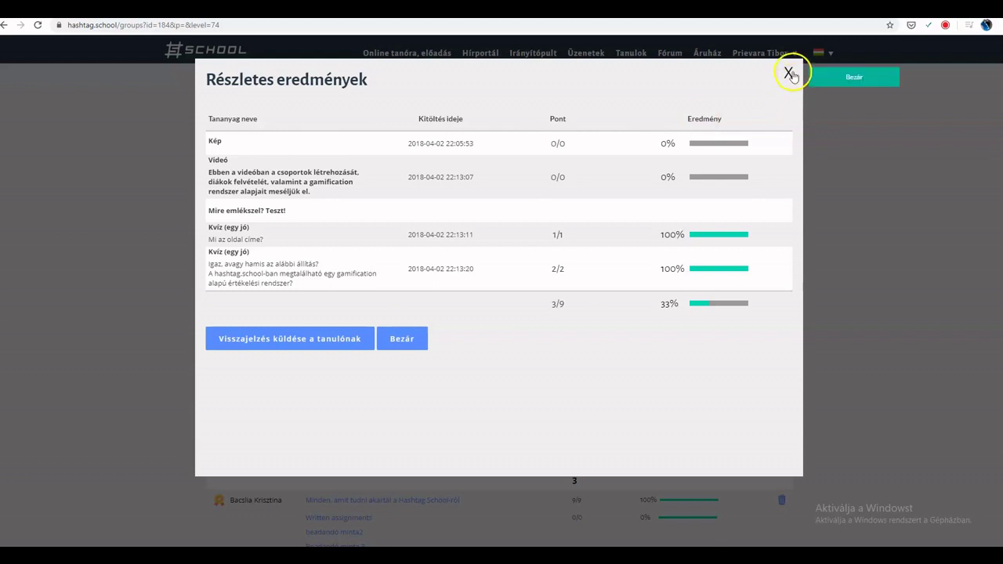
double_click(227, 266)
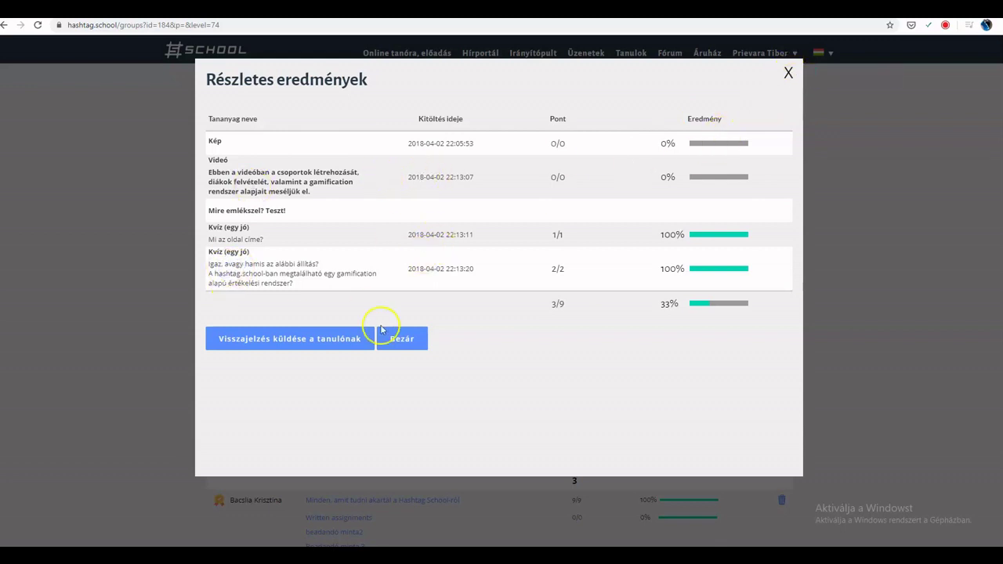
- View the form for sending feedback to the learner, and return to the evaluation list without sending anything
left_click(337, 345)
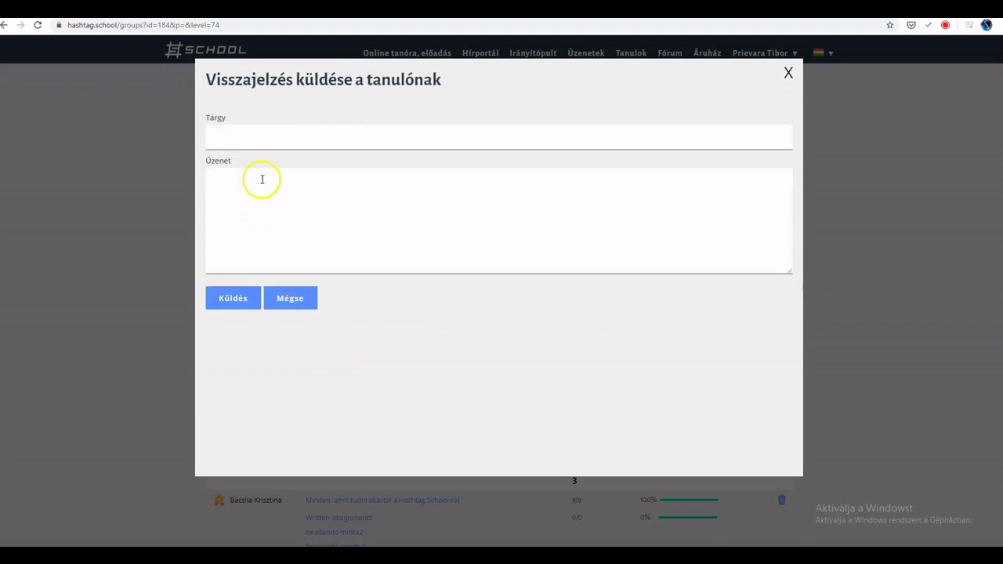
left_click(789, 73)
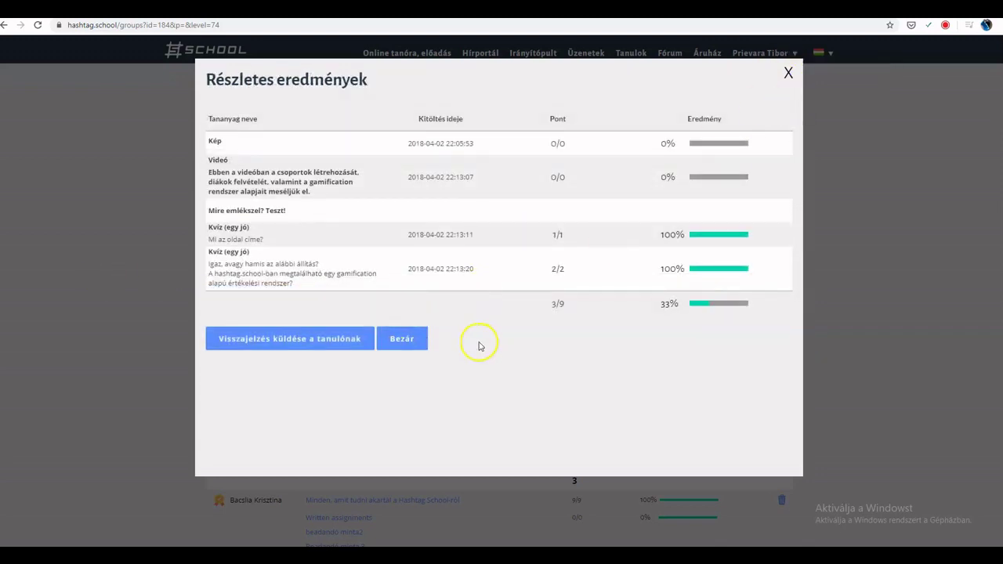
left_click(413, 338)
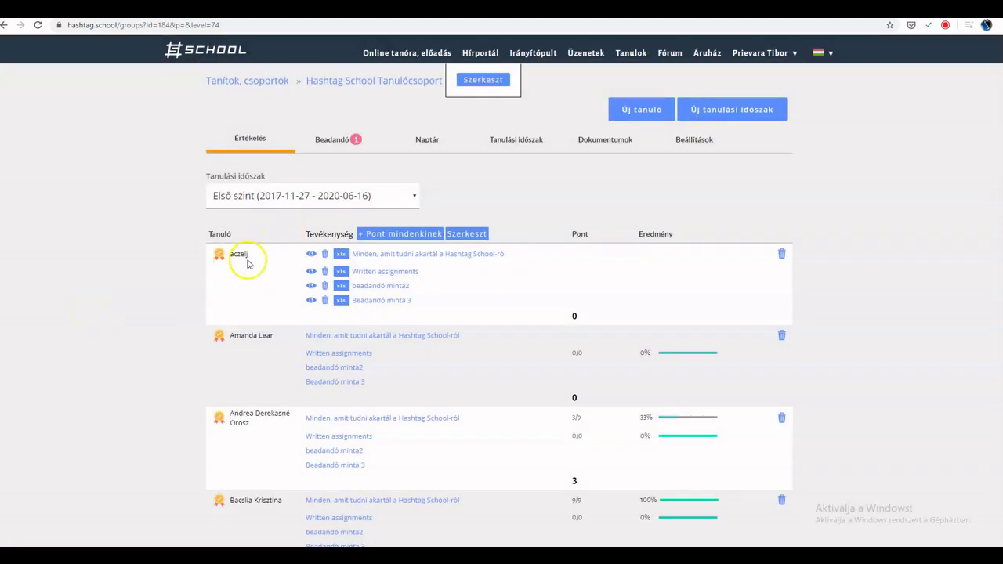
- Give the first listed learner an individual score named "Okos voltál" worth 100 points, save it, and check the learner's total
scroll(179, 273, "down", 3)
scroll(179, 276, "up", 3)
left_click(466, 233)
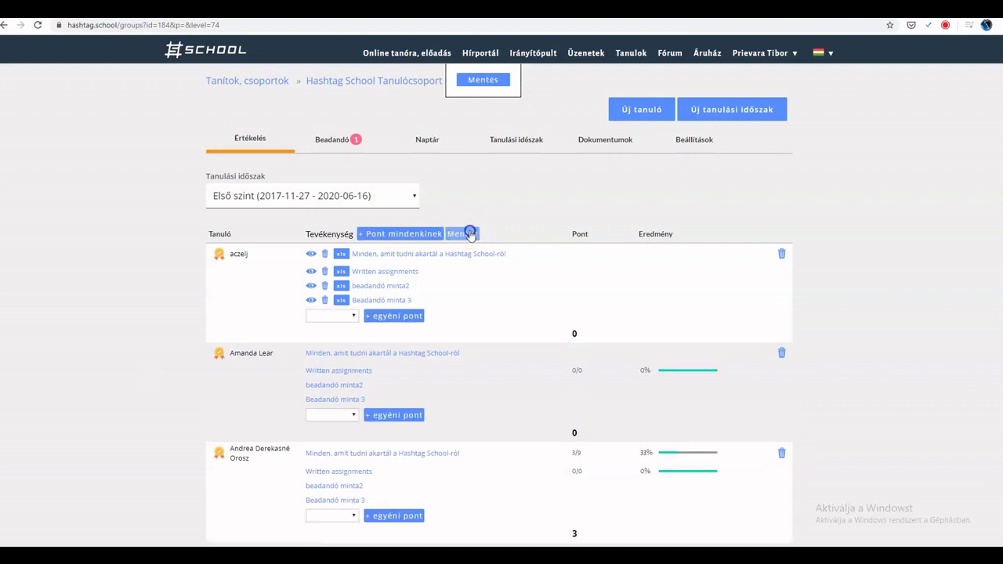
left_click(395, 315)
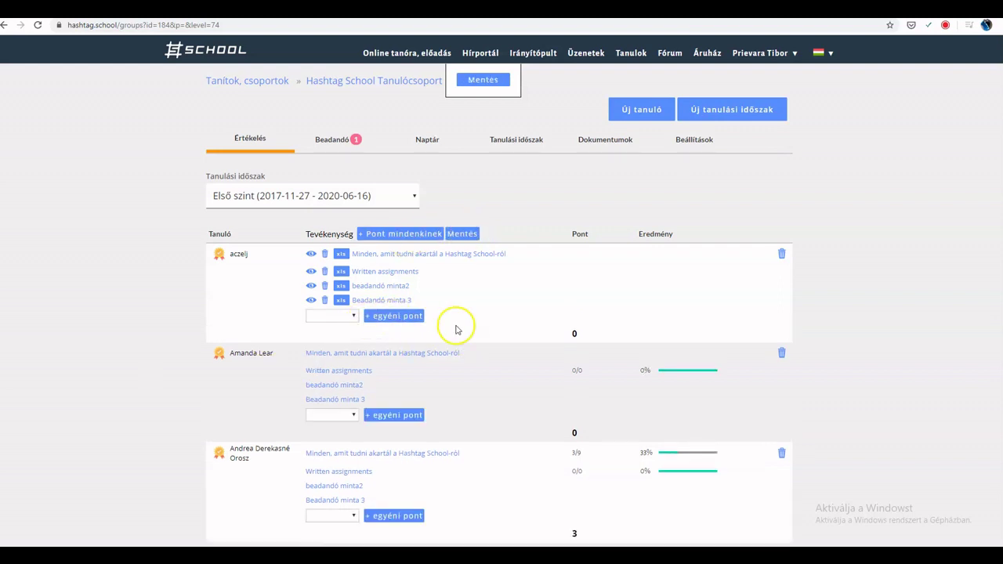
left_click(384, 307)
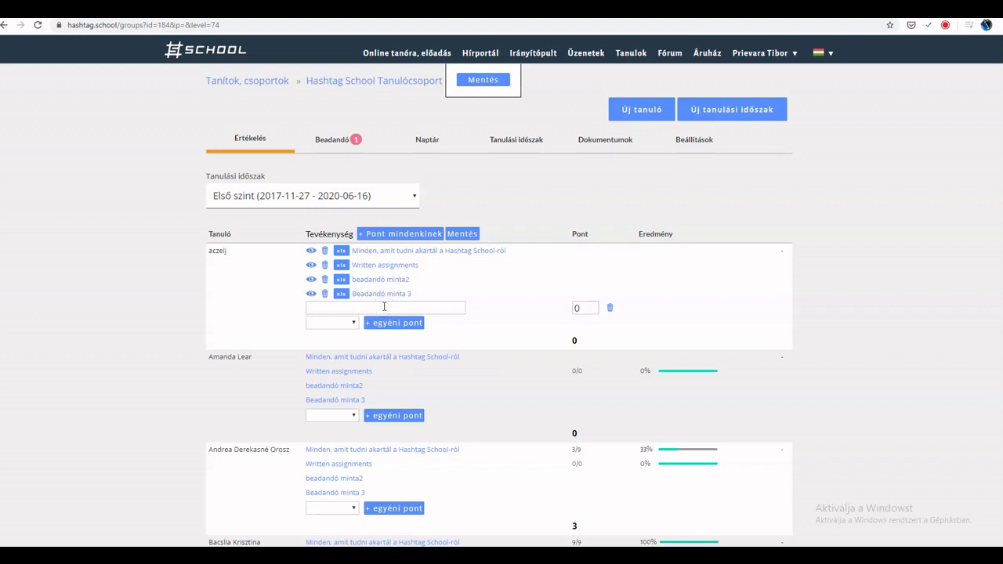
type("Okos volt")
type("!")
type("ál")
key("Tab")
type("100")
left_click(455, 238)
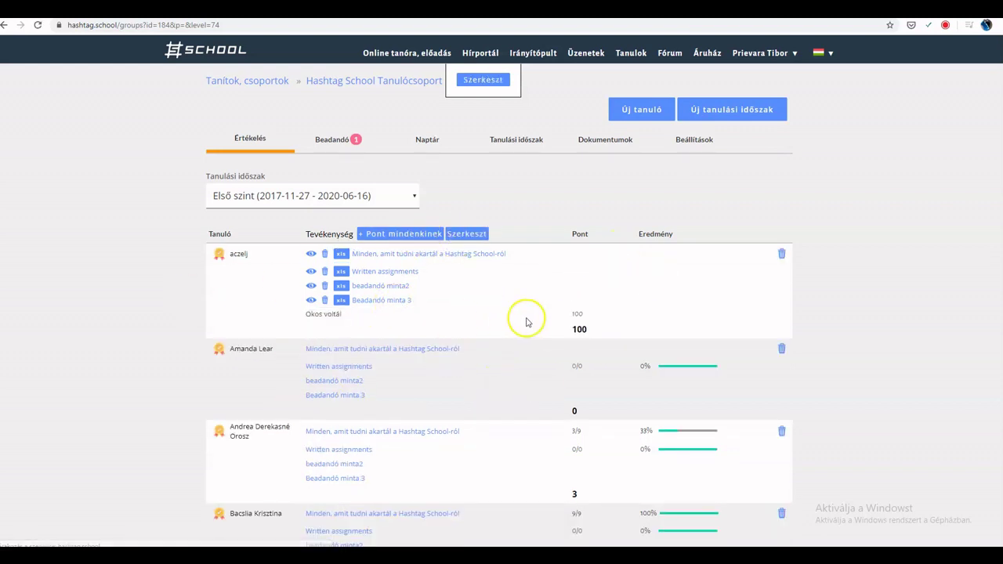
double_click(579, 329)
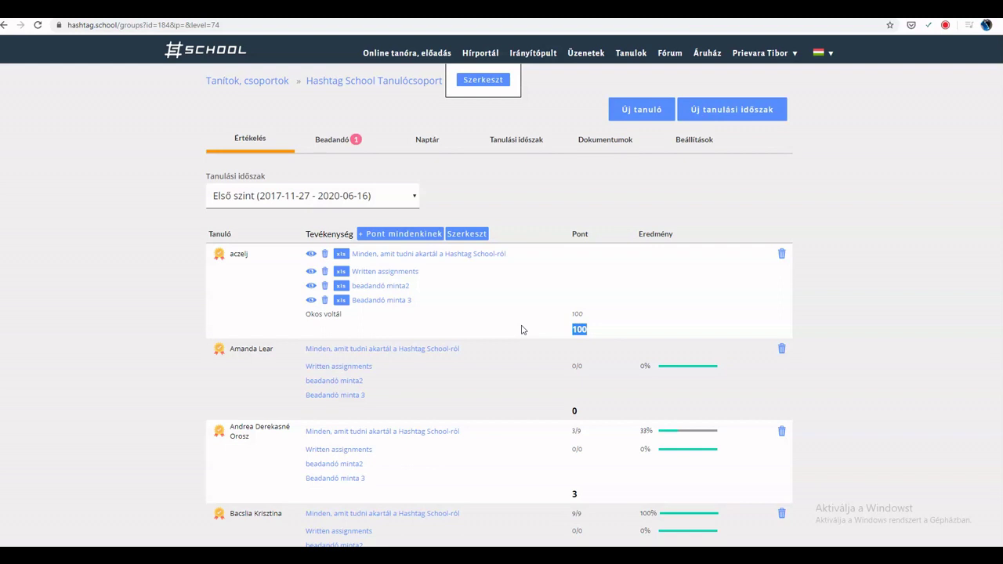
left_click(522, 330)
- Examine the form for adding points to all learners, close it unchanged, and look through the learners' evaluation list
left_click(398, 234)
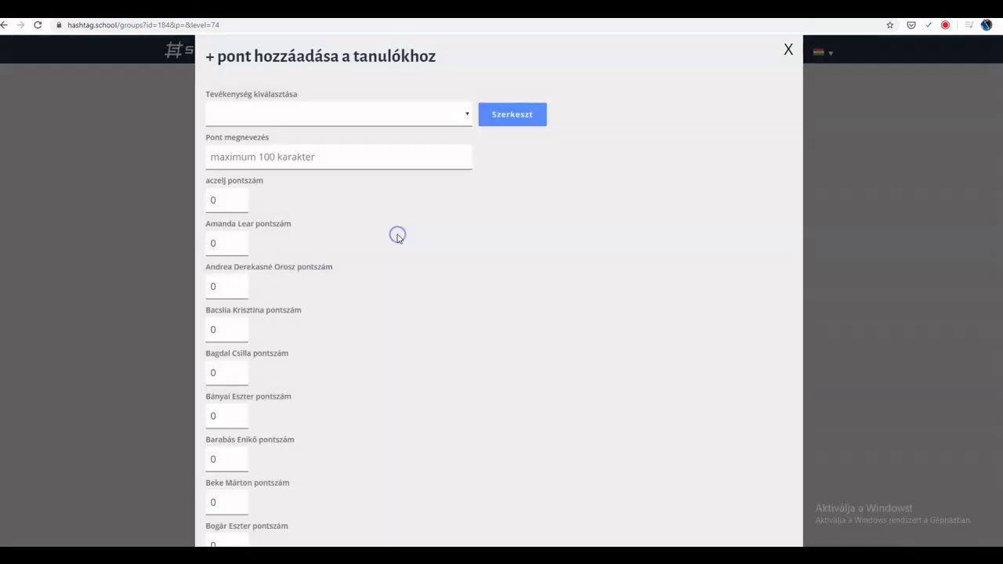
scroll(608, 347, "down", 10)
scroll(609, 347, "down", 12)
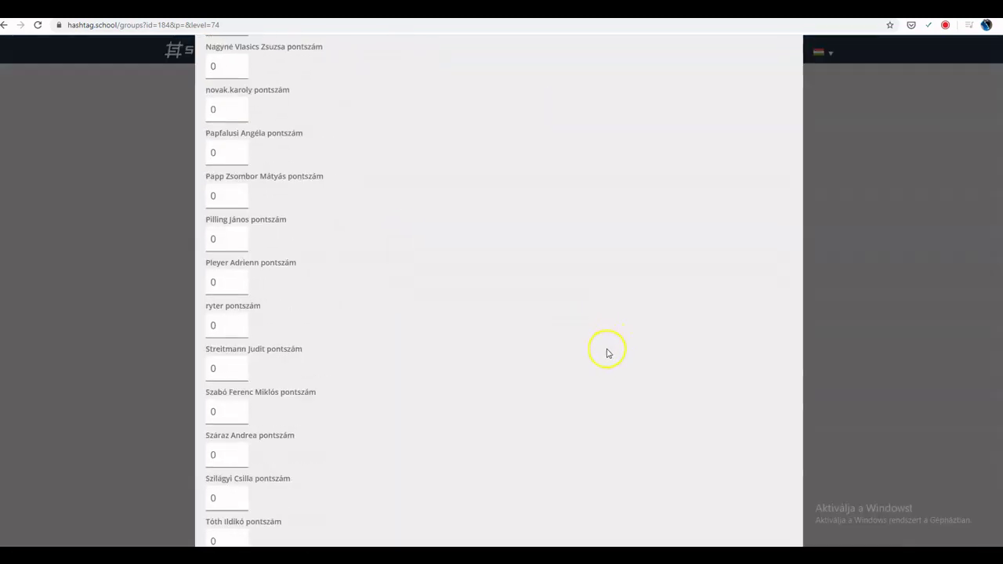
scroll(610, 347, "up", 20)
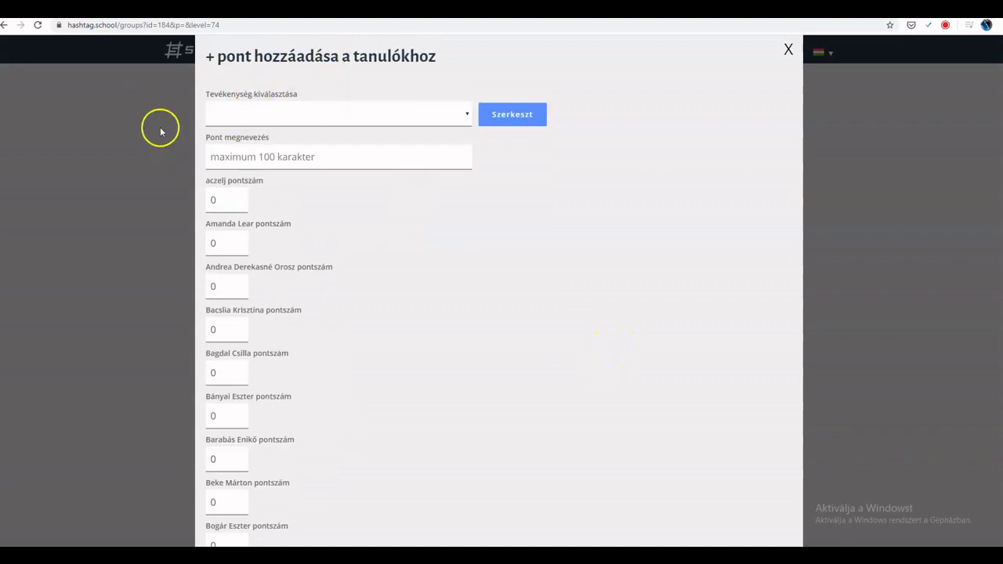
left_click(787, 52)
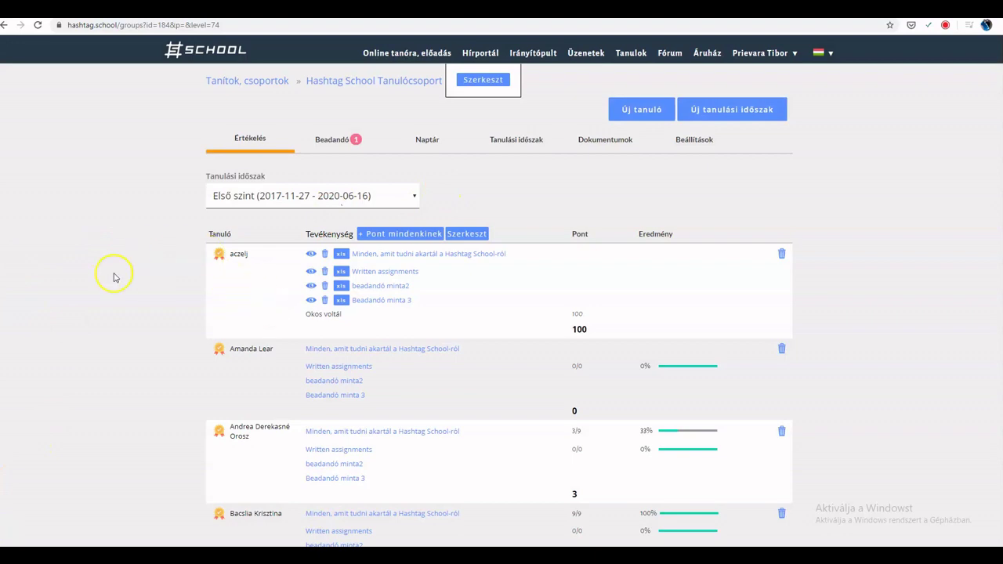
scroll(940, 329, "down", 20)
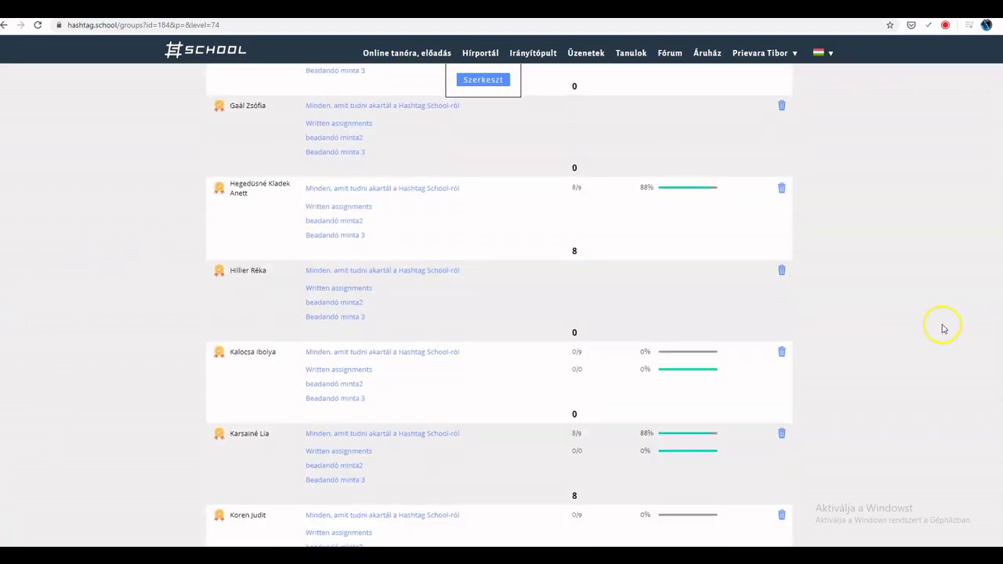
scroll(944, 329, "up", 20)
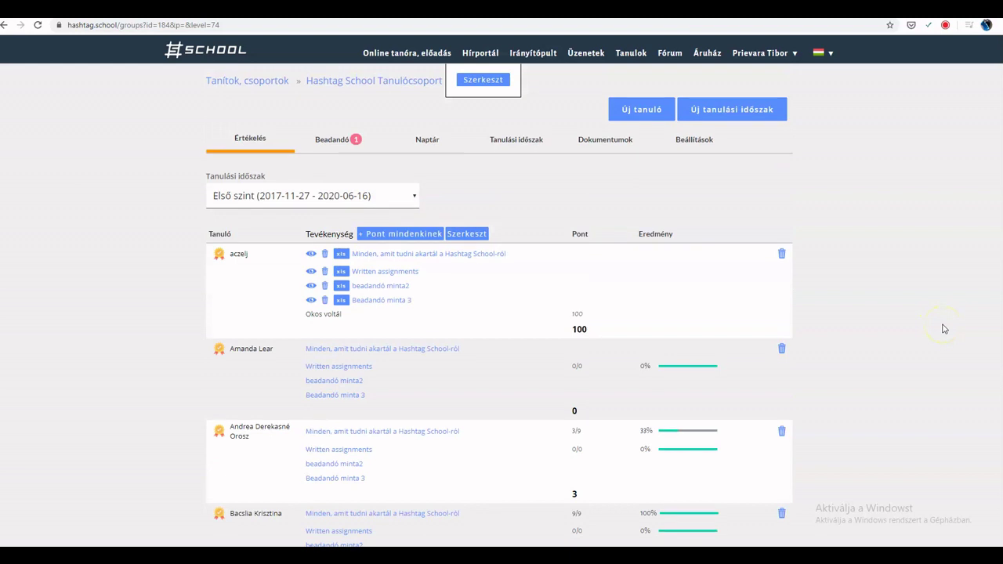
- Return to the dashboard, open the calendar of Hashtag School Tanulócsoport, and look over the March 2020 month view
left_click(533, 52)
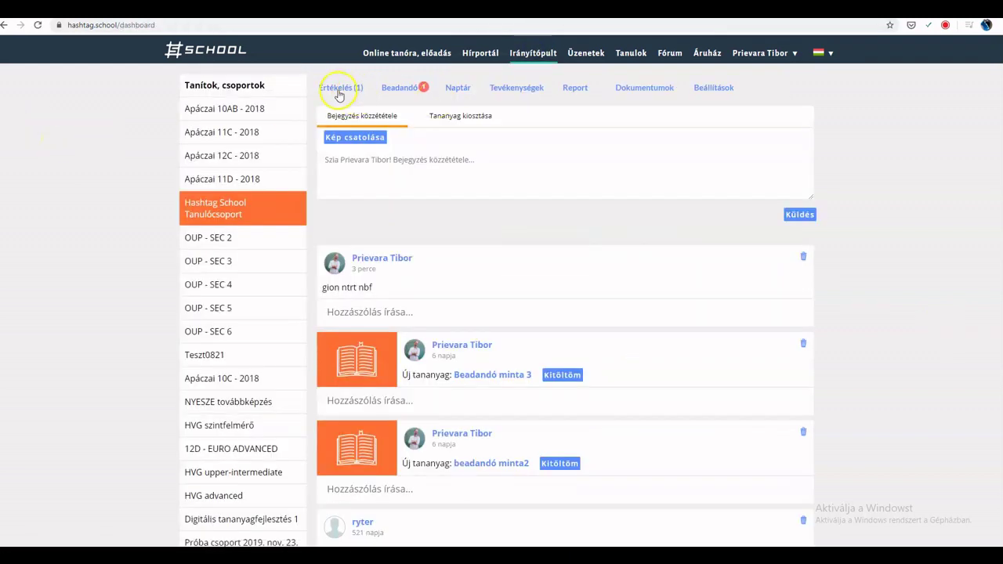
left_click(456, 92)
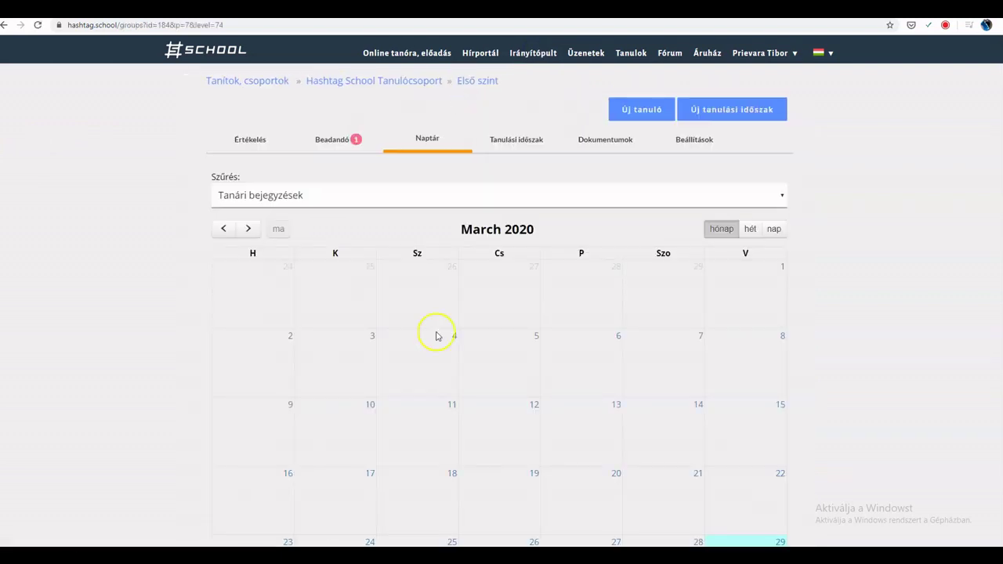
scroll(436, 336, "down", 2)
scroll(437, 336, "up", 2)
scroll(269, 282, "down", 1)
scroll(270, 285, "up", 1)
scroll(458, 390, "down", 2)
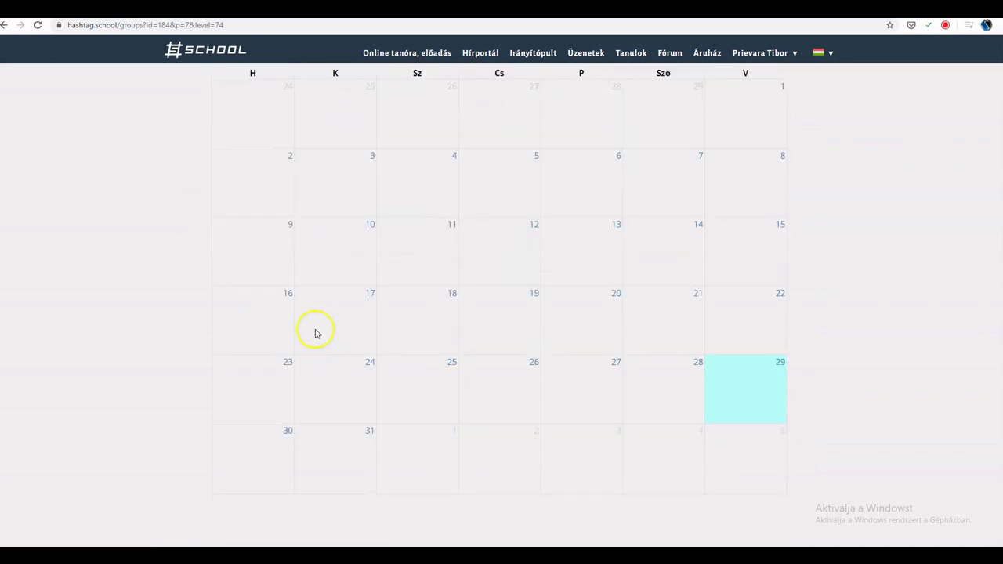
- Save a calendar entry for 2020-03-16 at 04:00 named "rt thrtd" with the note "htzd hdz hdz hz"
left_click(270, 327)
left_click(239, 193)
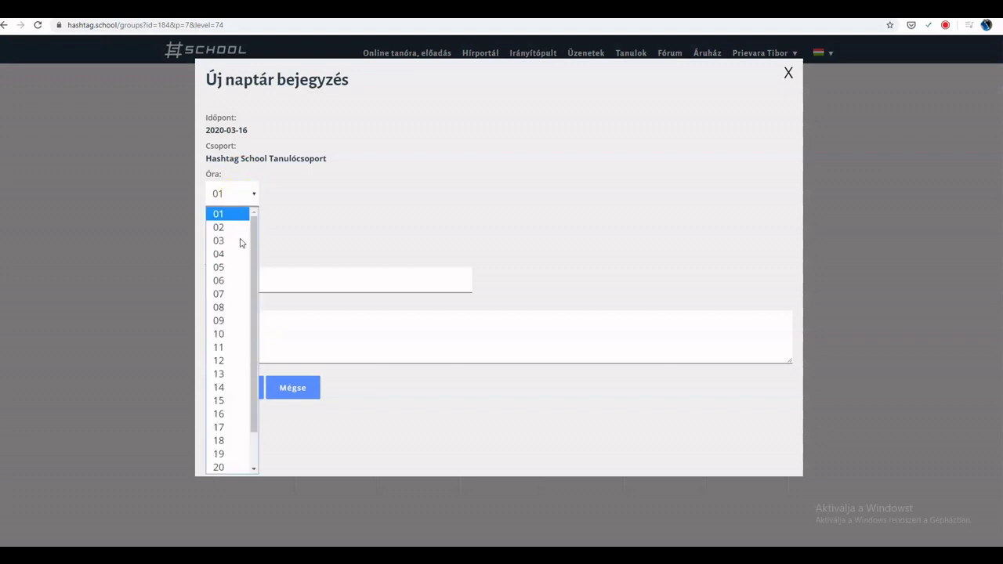
left_click(233, 255)
left_click(239, 284)
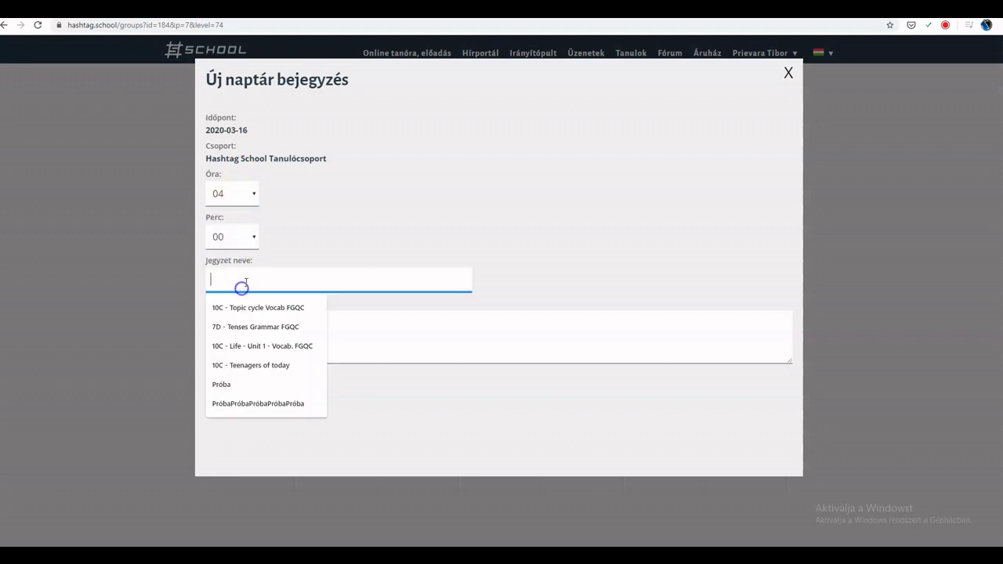
type("rt thrtd")
left_click(267, 358)
type("htzd hdz hdz hzf")
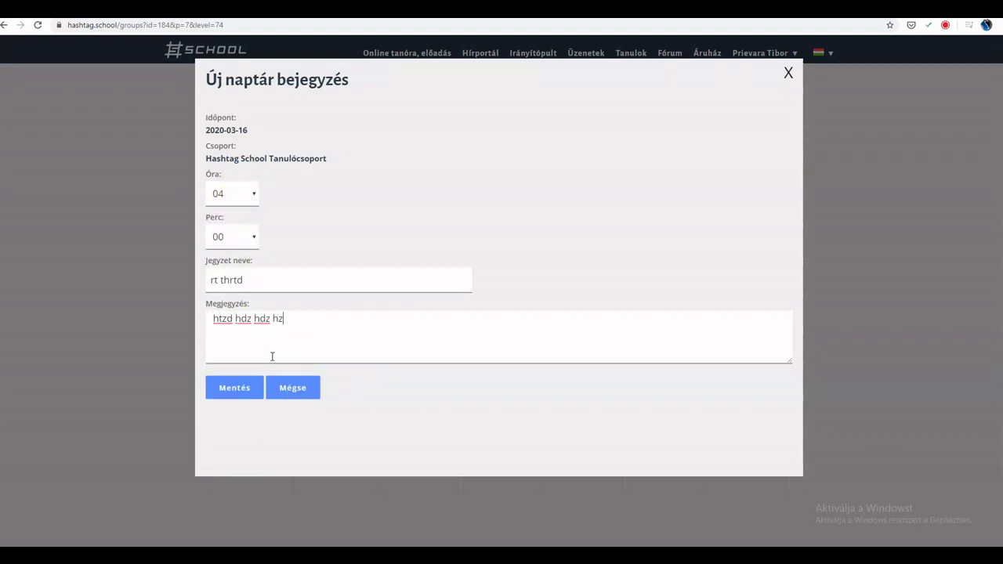
left_click(233, 394)
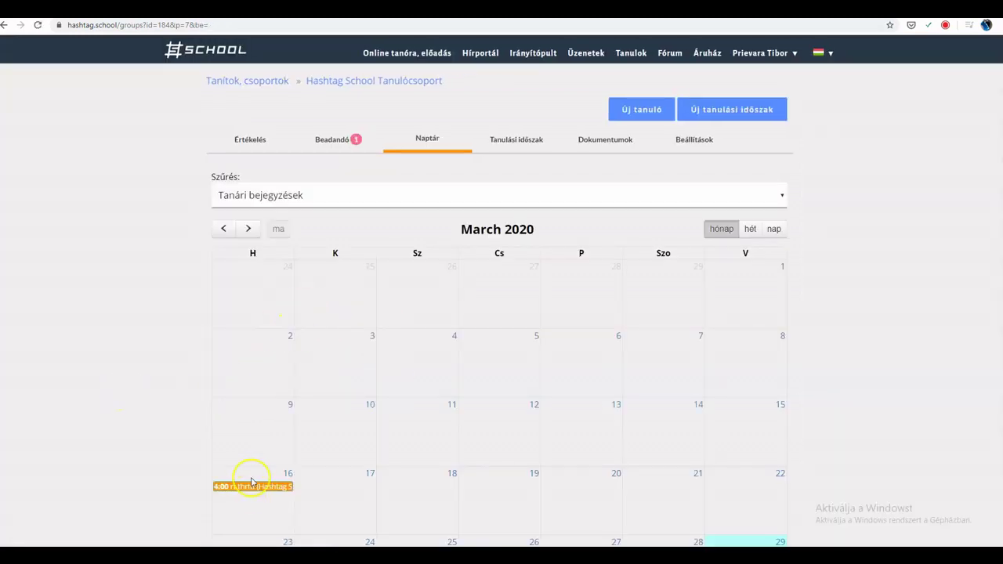
- Check the new entry in the calendar and set the calendar filter to "Mind"
scroll(287, 387, "down", 3)
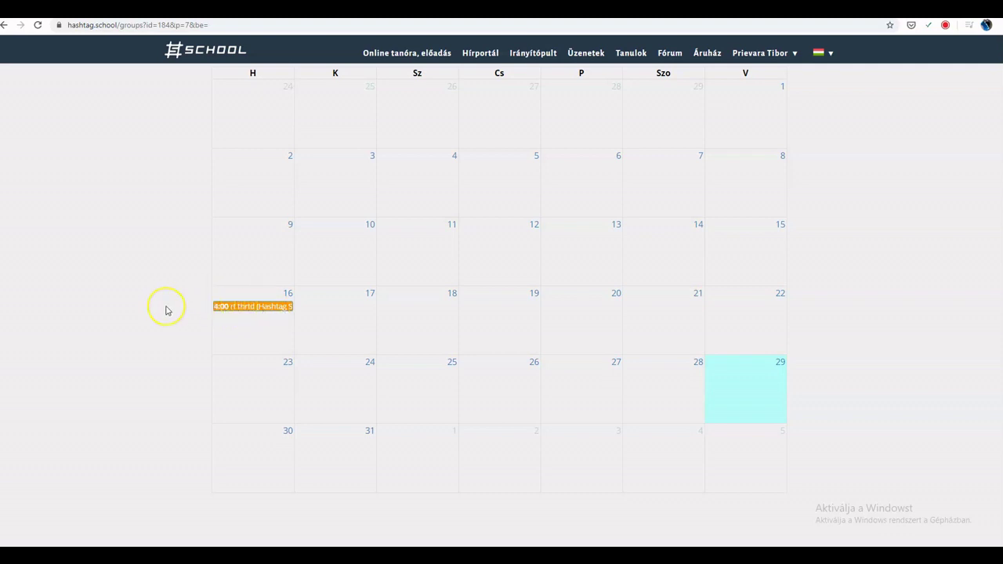
scroll(166, 311, "up", 3)
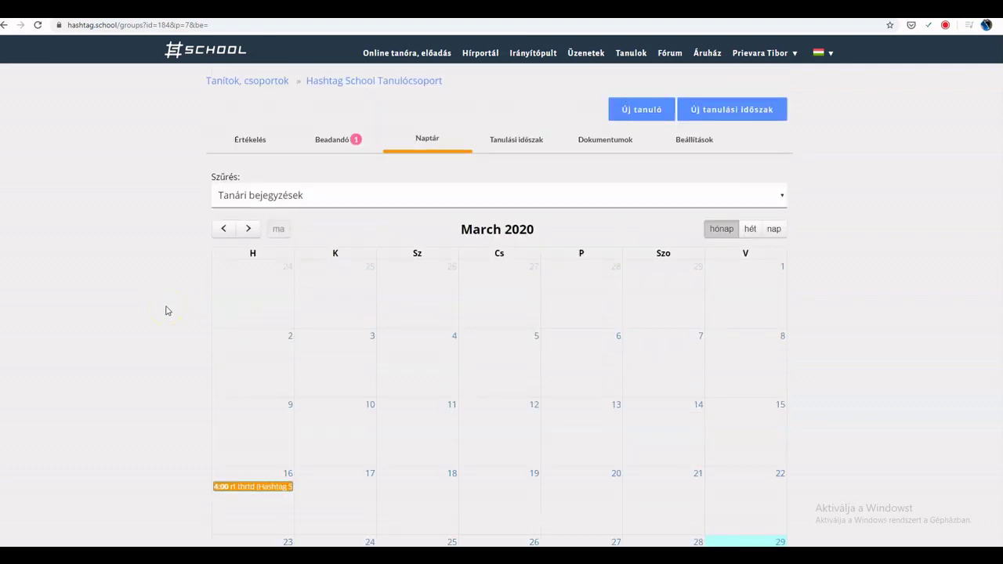
scroll(165, 311, "down", 3)
scroll(170, 304, "up", 3)
left_click(347, 198)
left_click(349, 230)
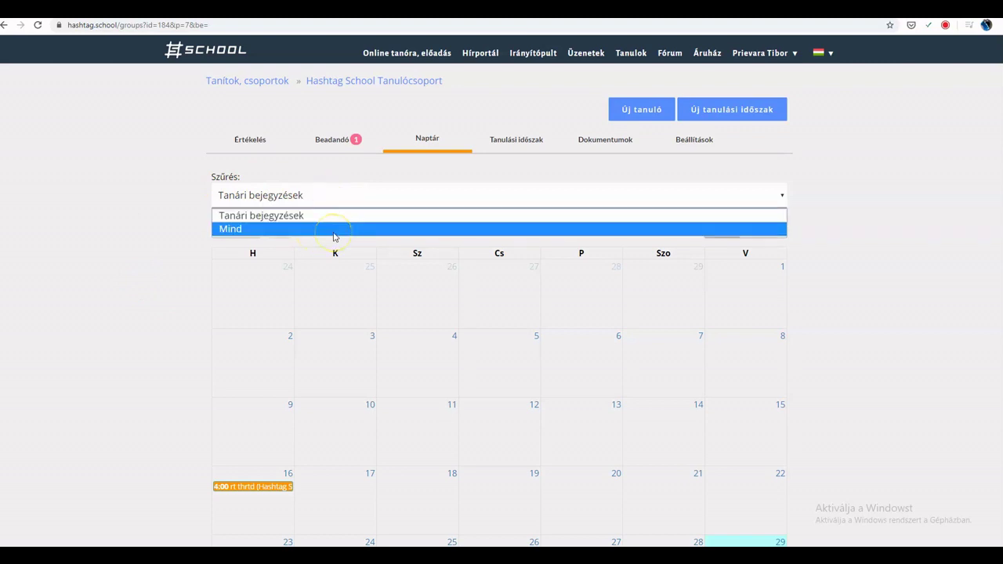
left_click(333, 231)
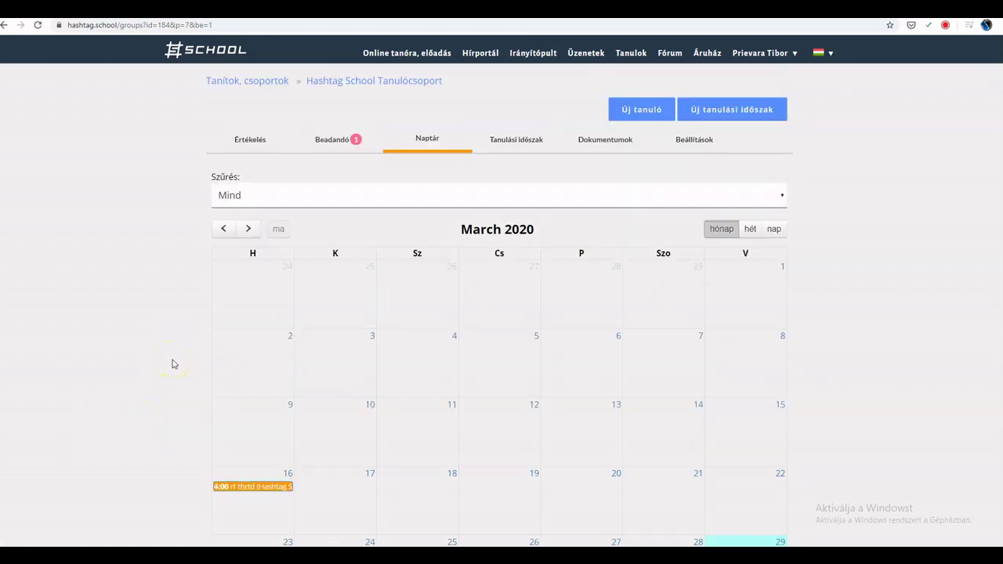
- Open the documents of Hashtag School Tanulócsoport from the dashboard and start a new document with the saved Google Drive folder URL beginning "19Sa5GOkhaCEDB1"
left_click(536, 54)
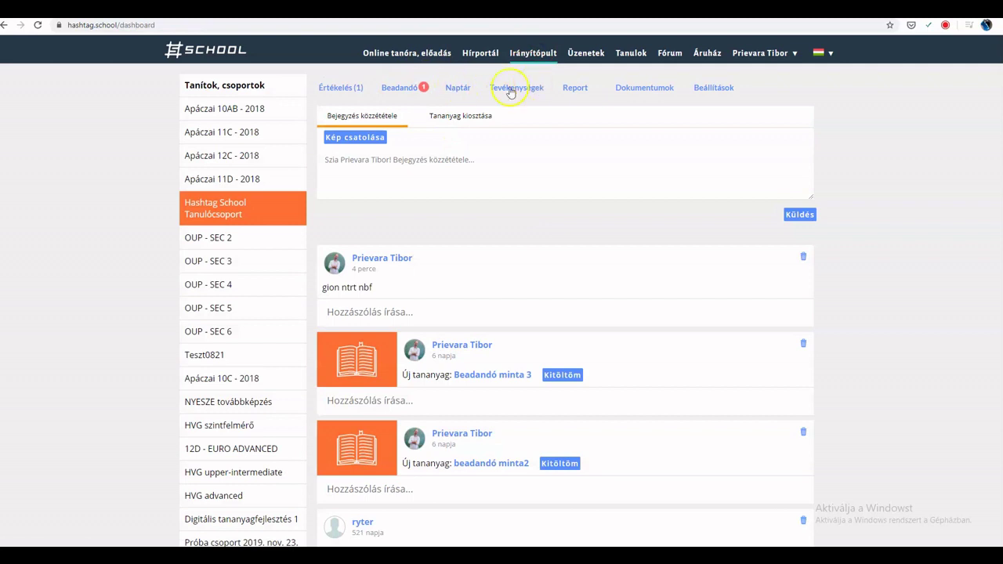
left_click(656, 91)
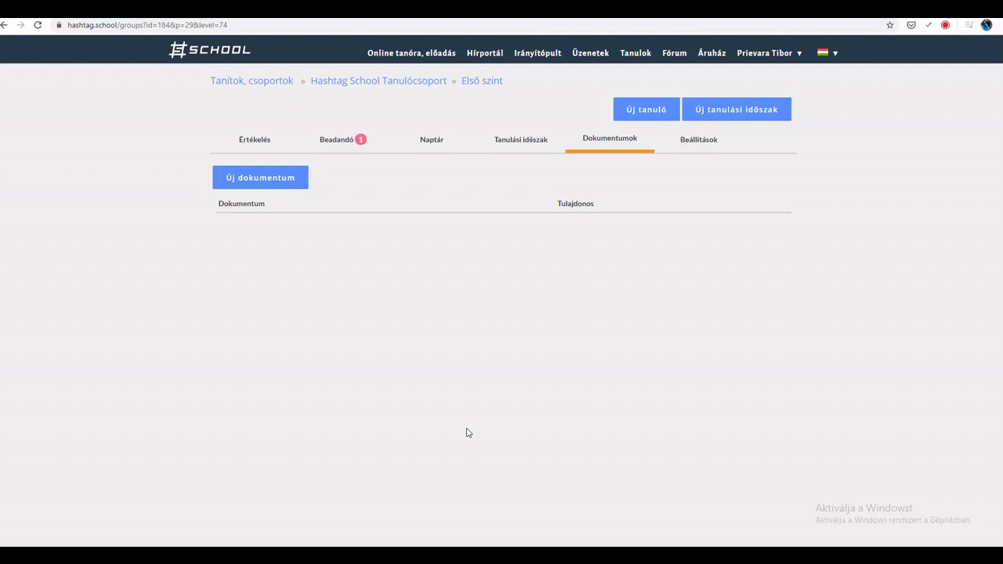
left_click(279, 180)
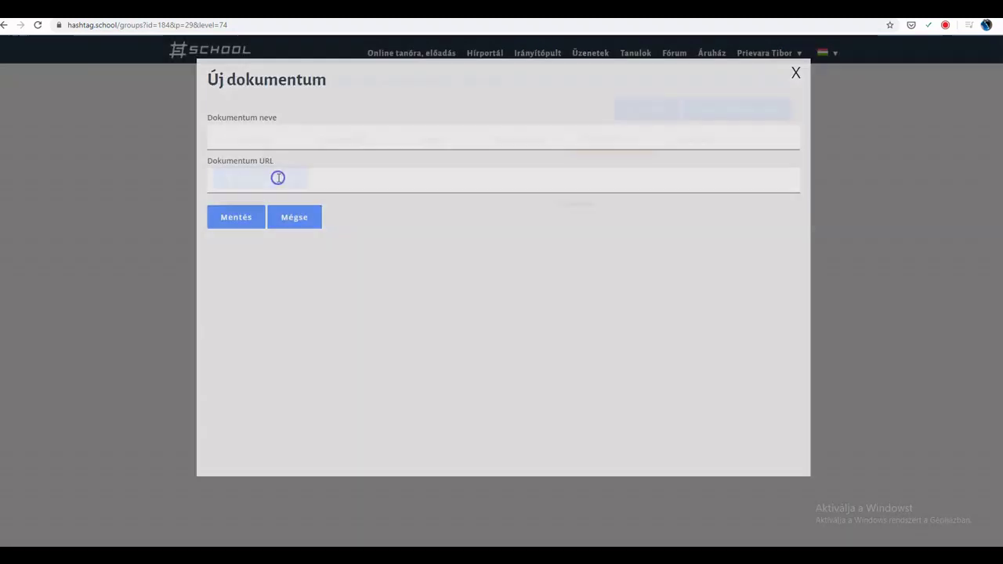
left_click(272, 177)
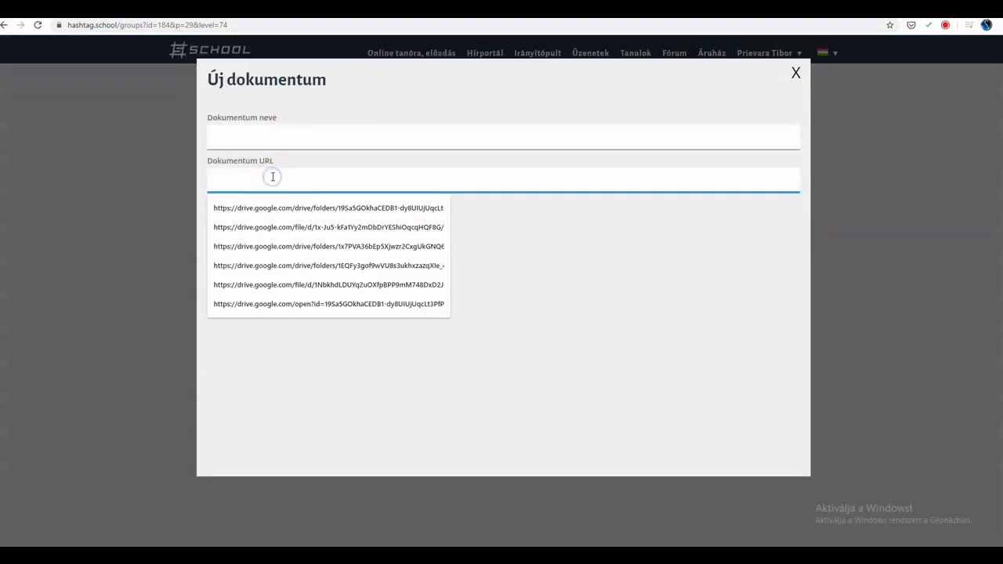
left_click(265, 209)
- Name the new document "Minta dokumentum" and save it
left_click(334, 128)
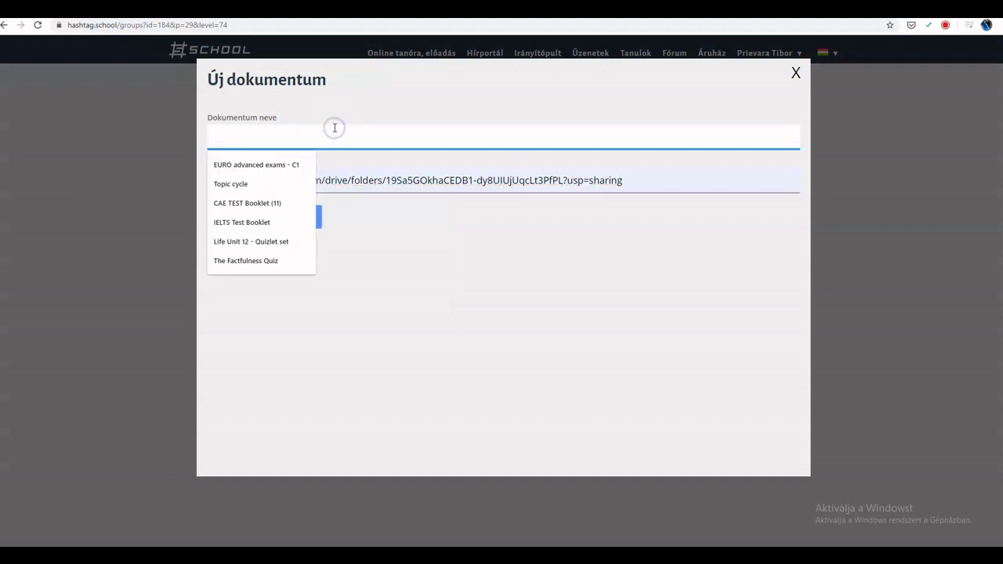
type("Minta do")
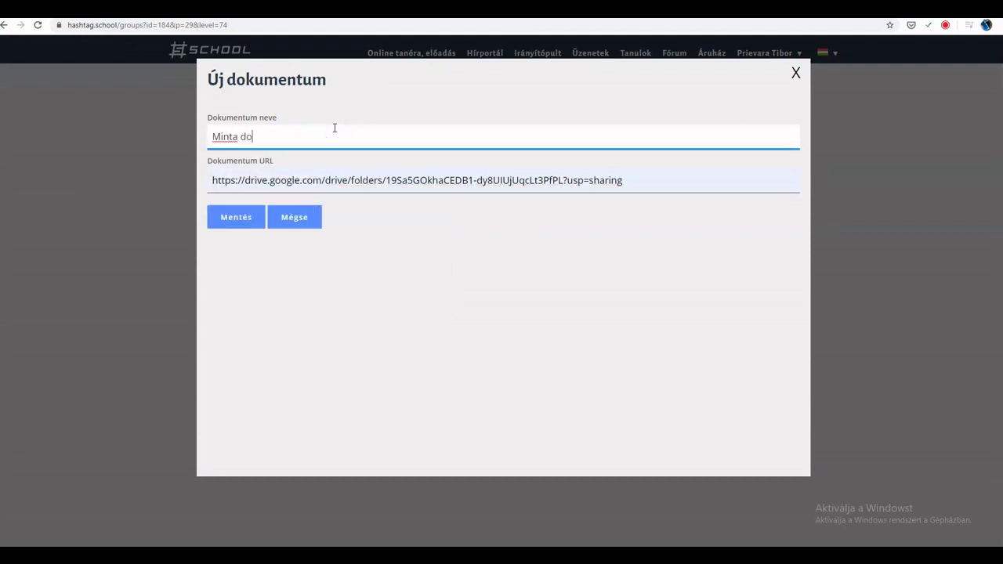
type("kem")
left_click(272, 137)
key("BackSpace")
key("BackSpace")
type("ume")
key("Delete")
key("Delete")
type("n")
left_click(239, 217)
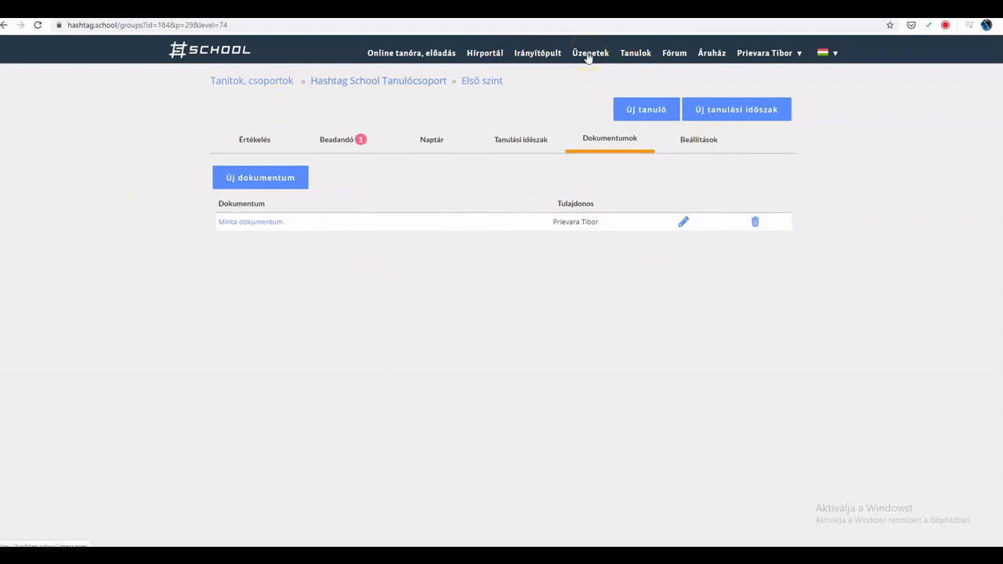
- Look over the dashboard posts and the messages page, and return to the dashboard
left_click(539, 54)
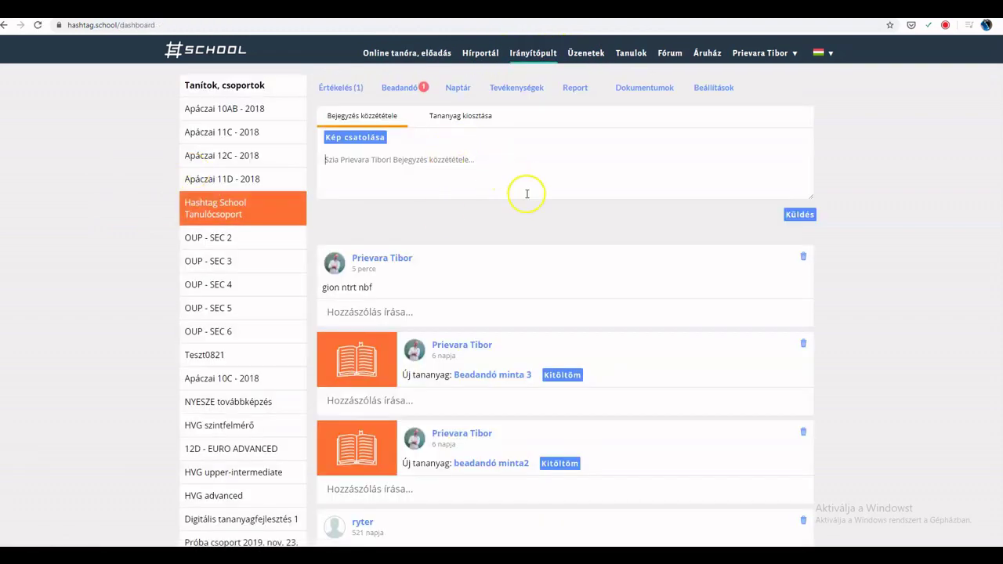
scroll(683, 362, "down", 5)
scroll(683, 363, "up", 5)
left_click(583, 56)
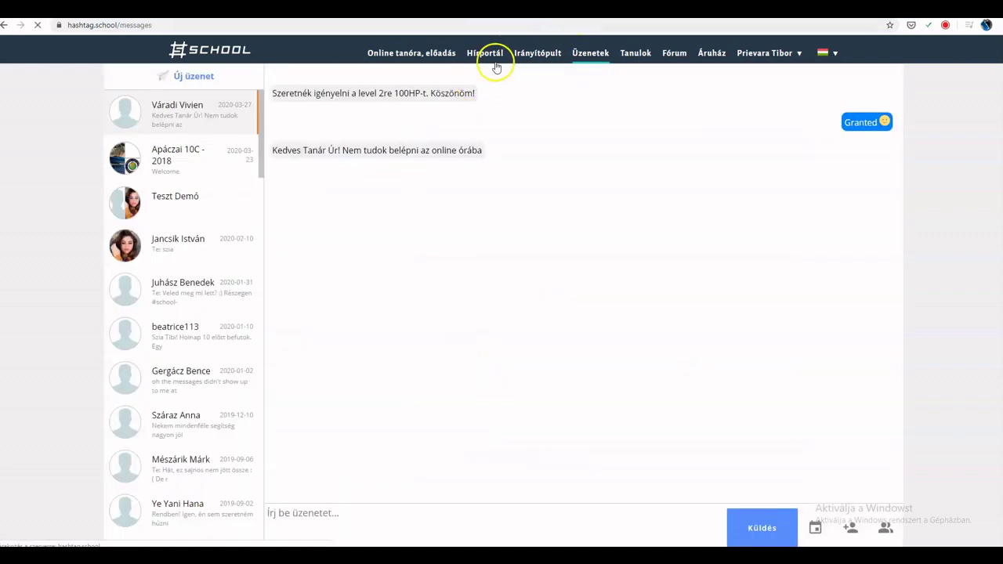
left_click(541, 56)
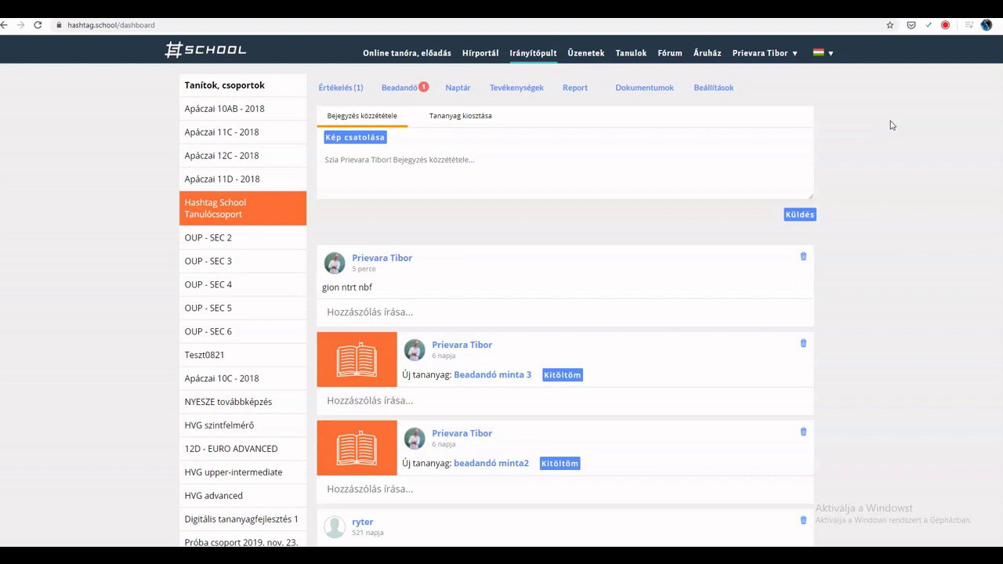
- Open the account's Jegyzetek page and start a new private note named "v zvuzvuz"
left_click(773, 56)
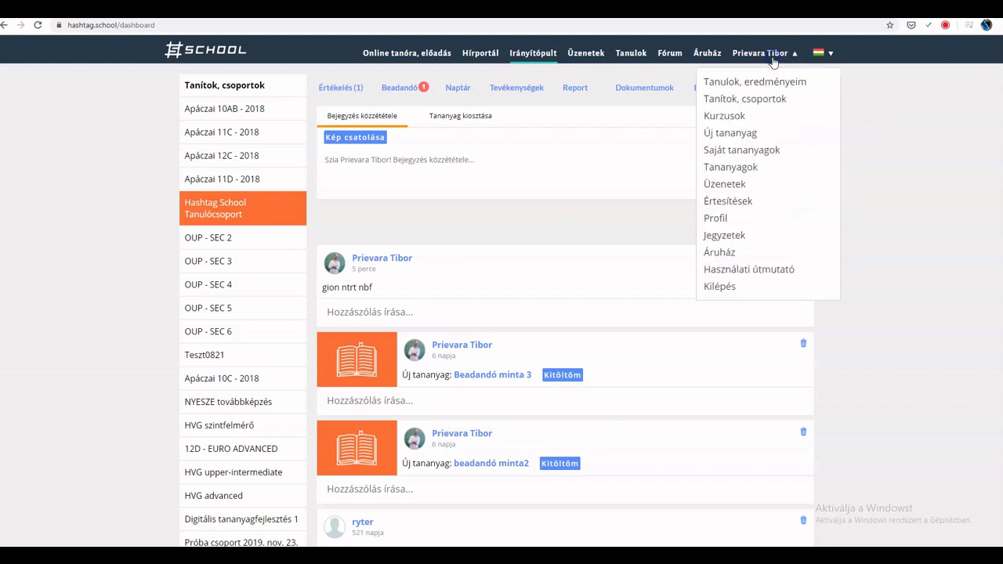
left_click(718, 218)
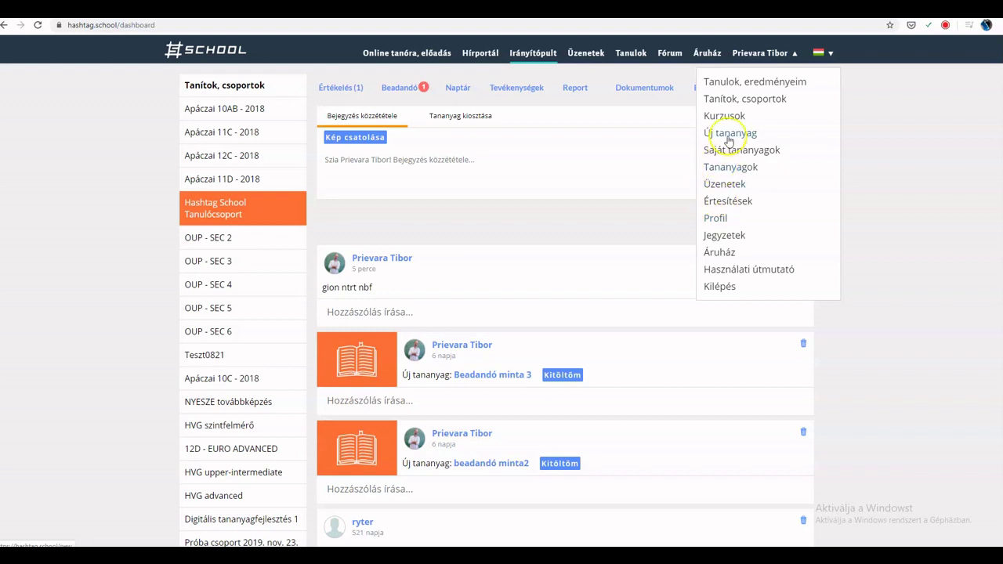
left_click(716, 235)
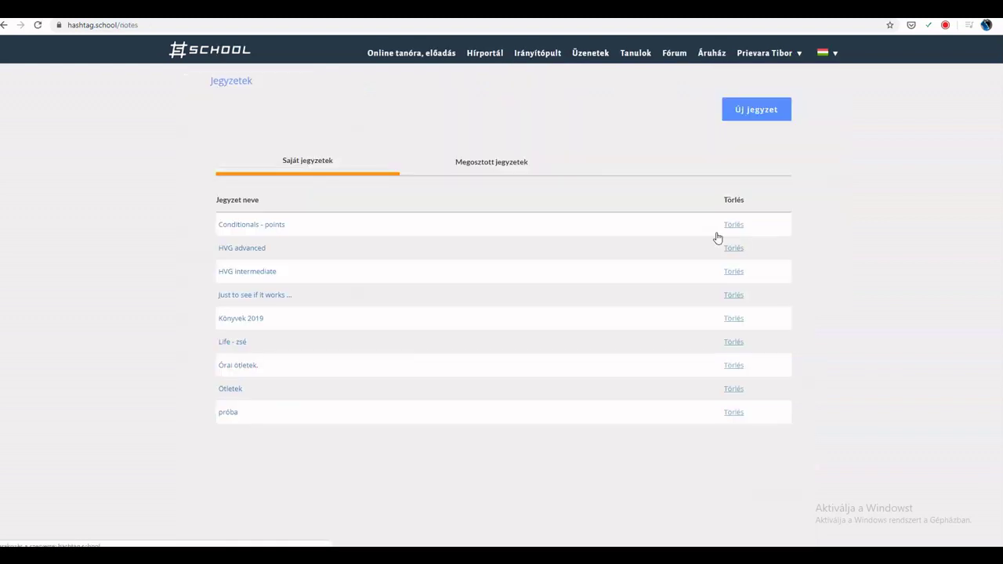
left_click(750, 109)
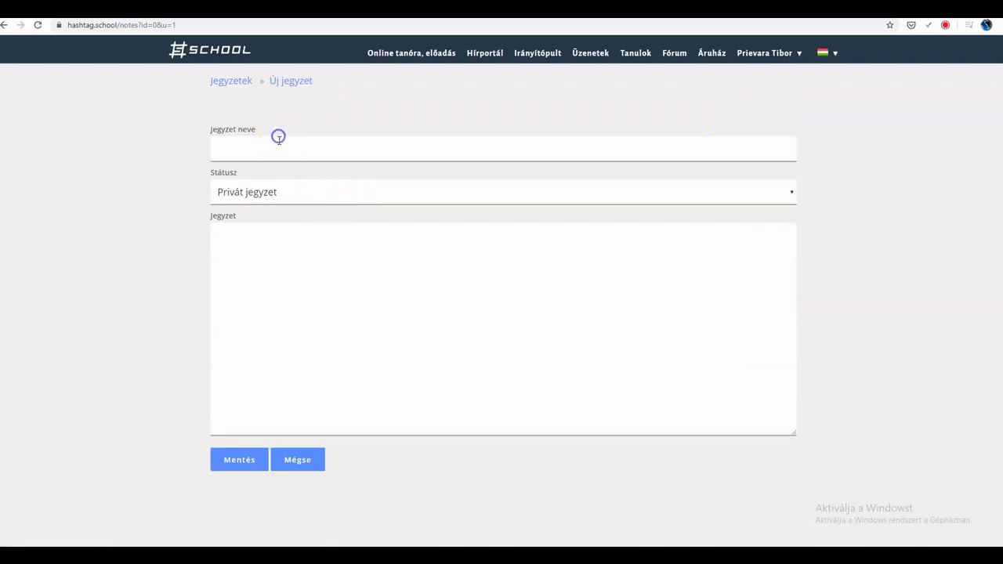
left_click(279, 139)
type("v zvuzvuz")
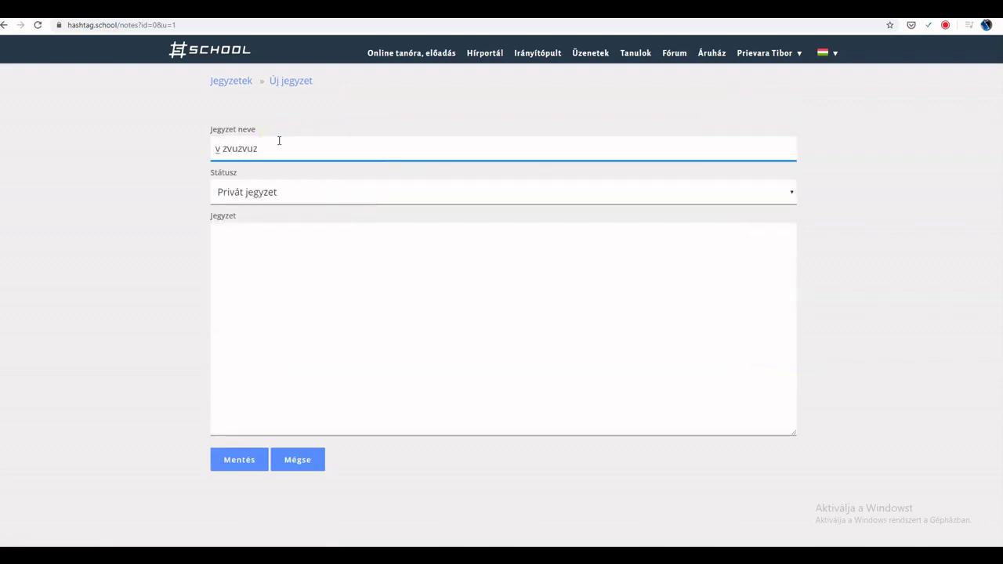
- Write "ozubzubuz b", "z buz biu bi" and "b ibibii" on three lines as the note's text and save the note
left_click(232, 330)
type("ozubzubuz b ")
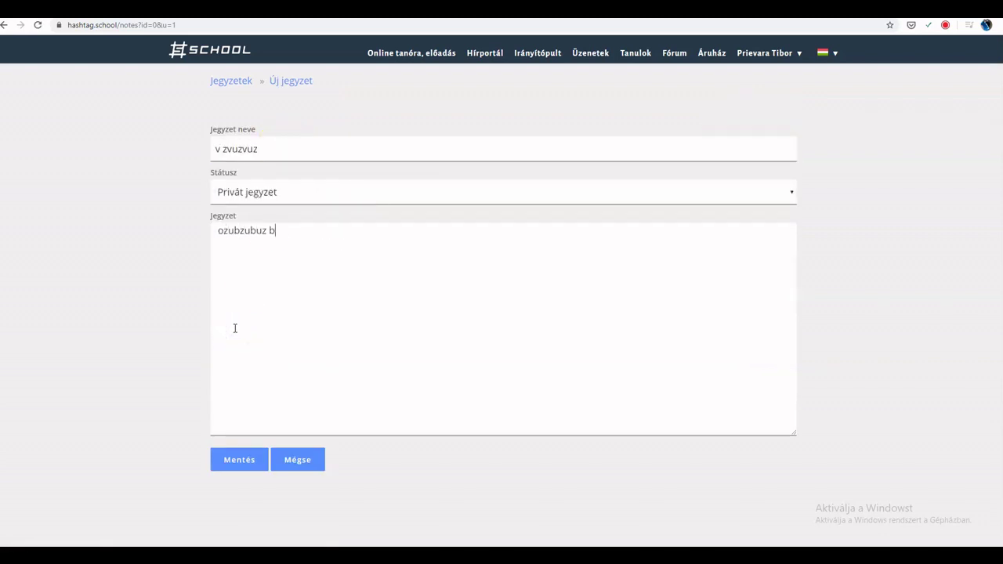
type("z buz biu bi ")
type("b ibibii")
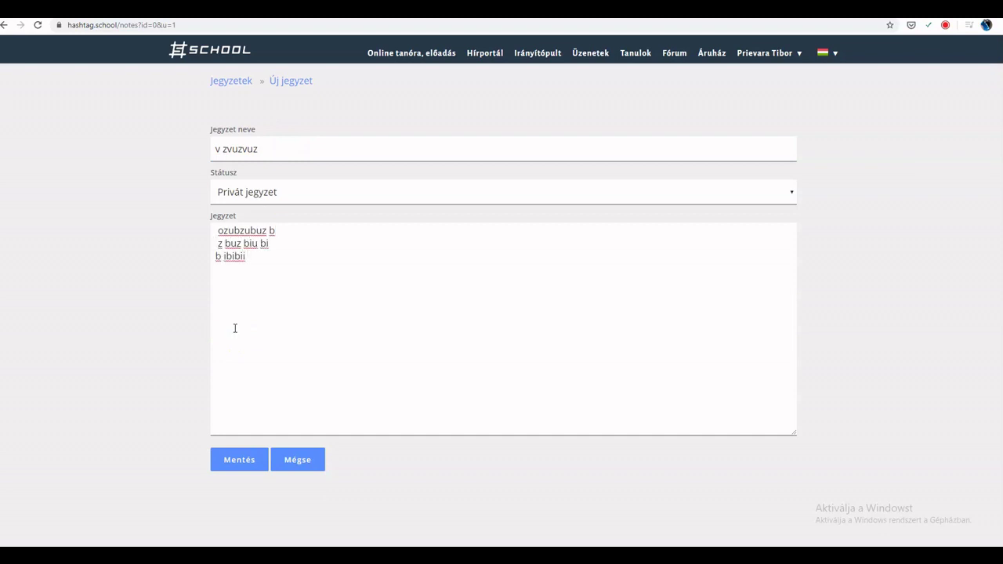
left_click(237, 460)
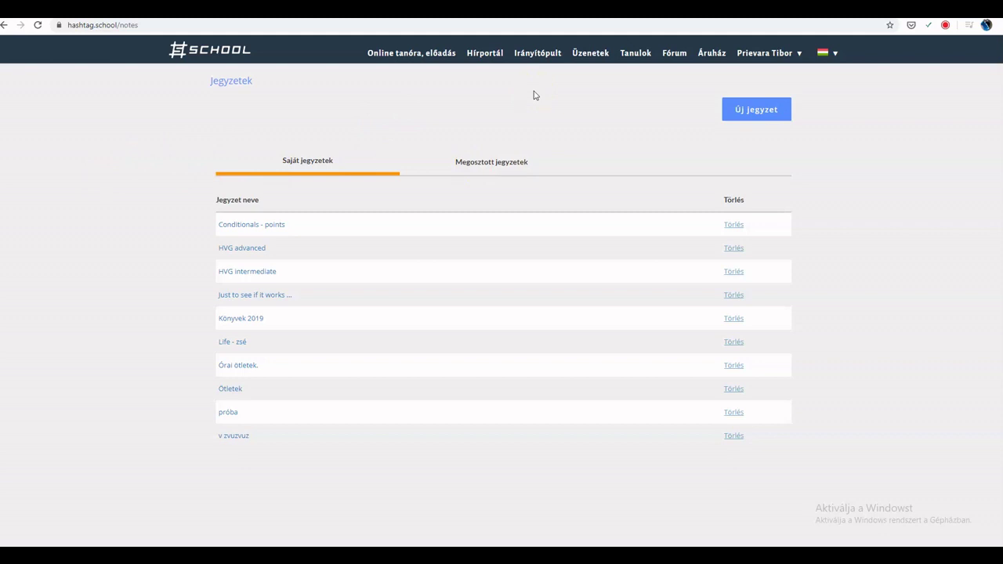
- Minimize the presentation window and look through the classes listed on the Online tanóra, előadás page
left_click(416, 60)
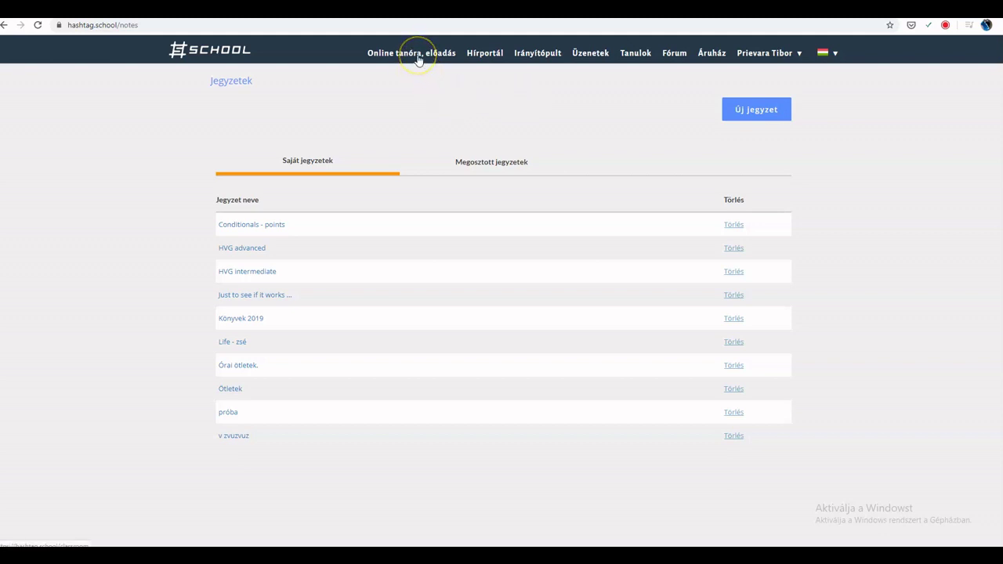
left_click(433, 131)
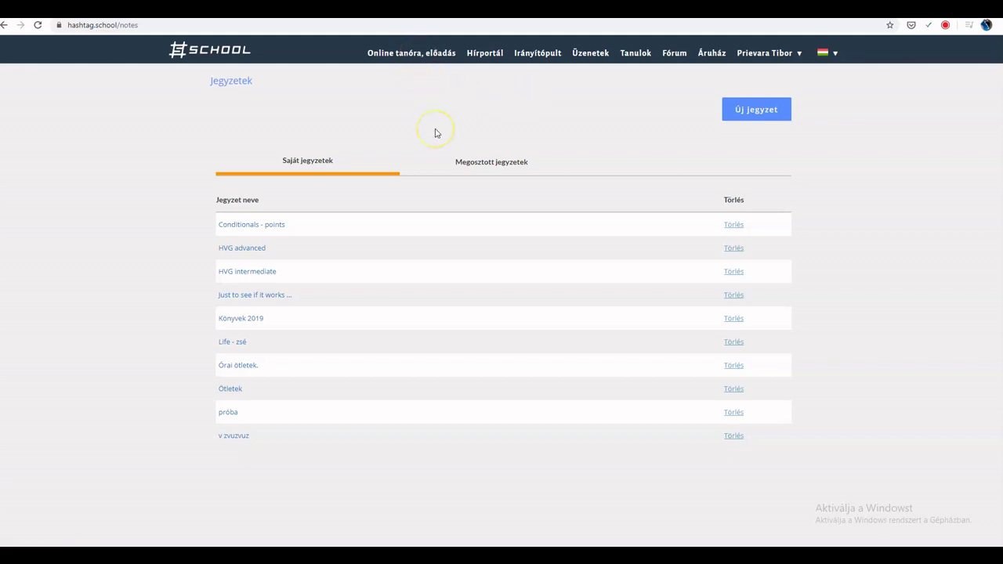
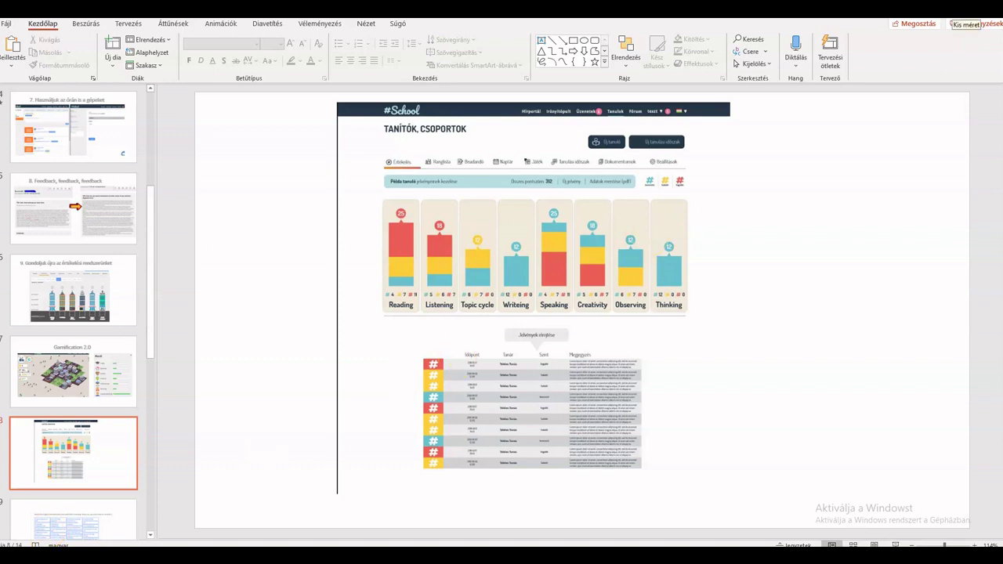
left_click(960, 19)
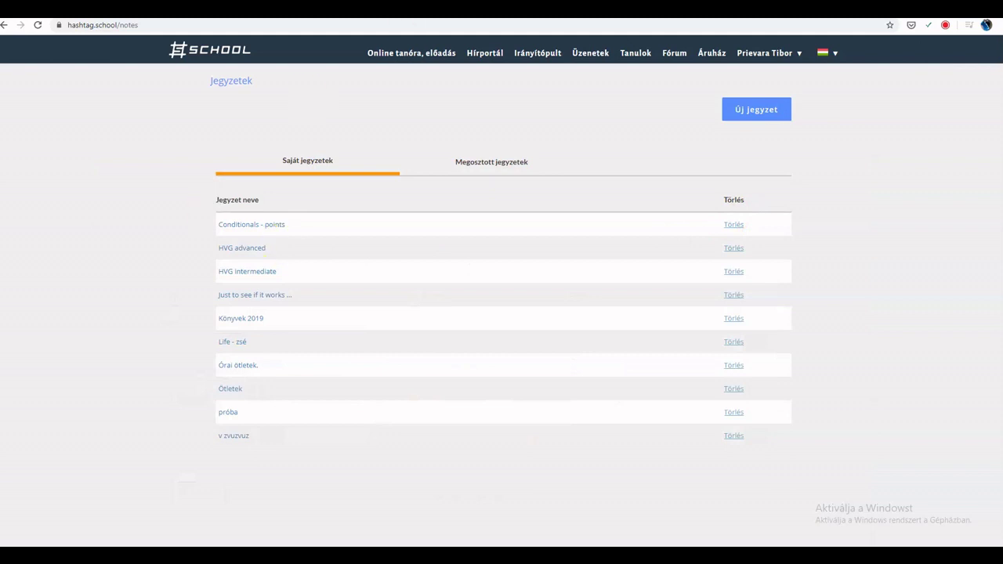
left_click(399, 54)
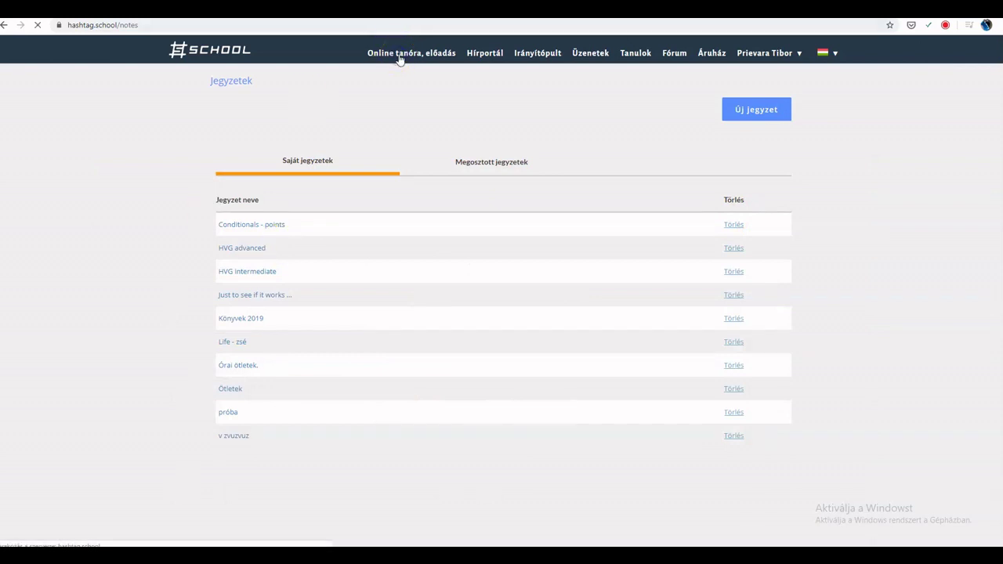
scroll(466, 294, "down", 5)
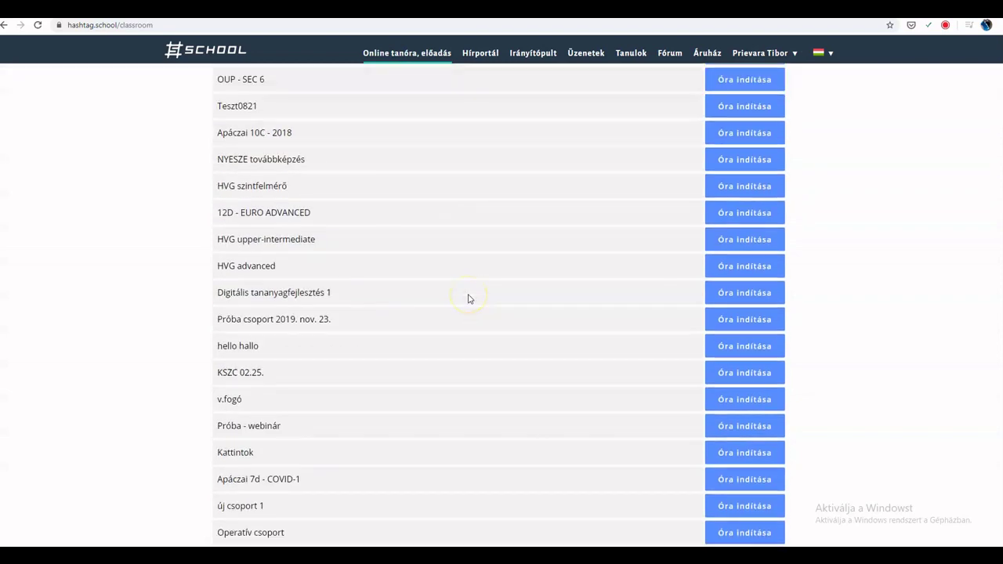
scroll(469, 298, "down", 2)
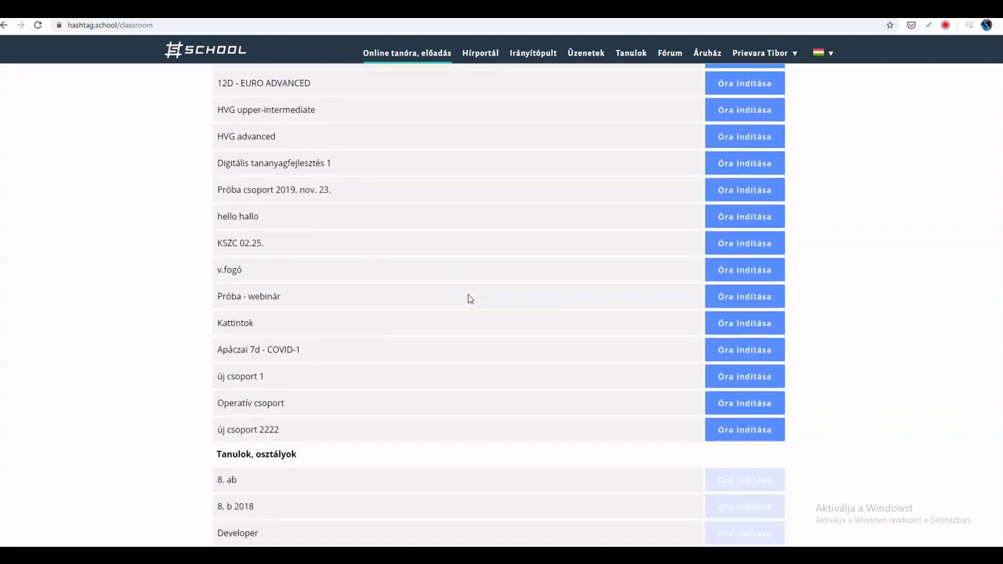
scroll(468, 299, "up", 6)
scroll(467, 298, "down", 6)
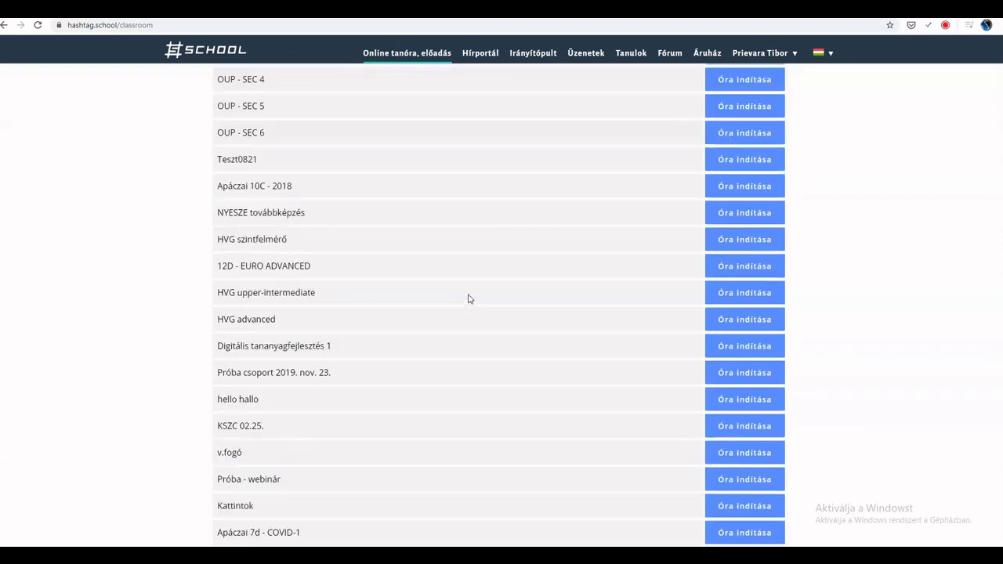
- Start an online lesson for "új csoport 2222", examine its messages, attendees and microphone control, and close the lesson
left_click(740, 429)
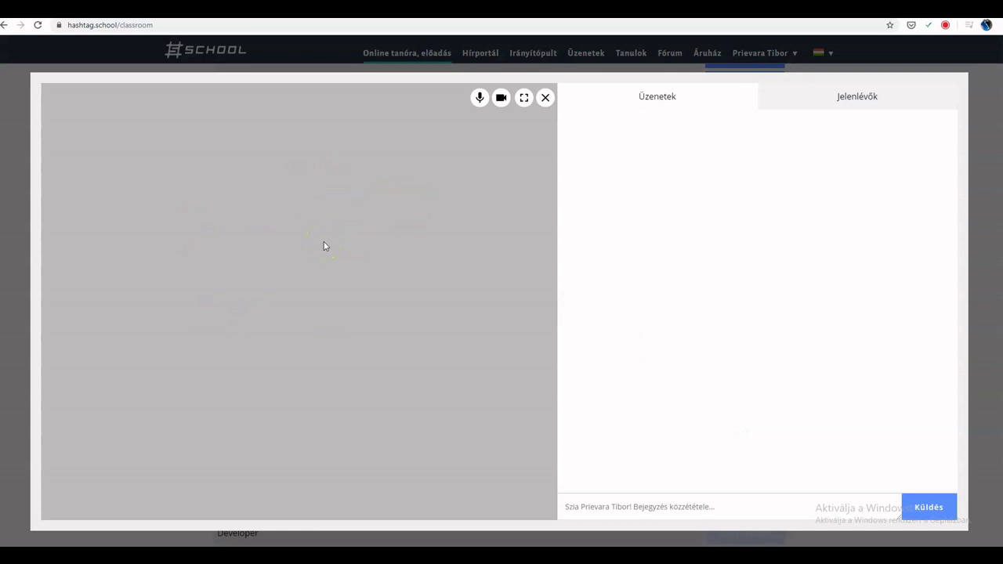
left_click(269, 318)
left_click(867, 100)
left_click(636, 97)
left_click(478, 98)
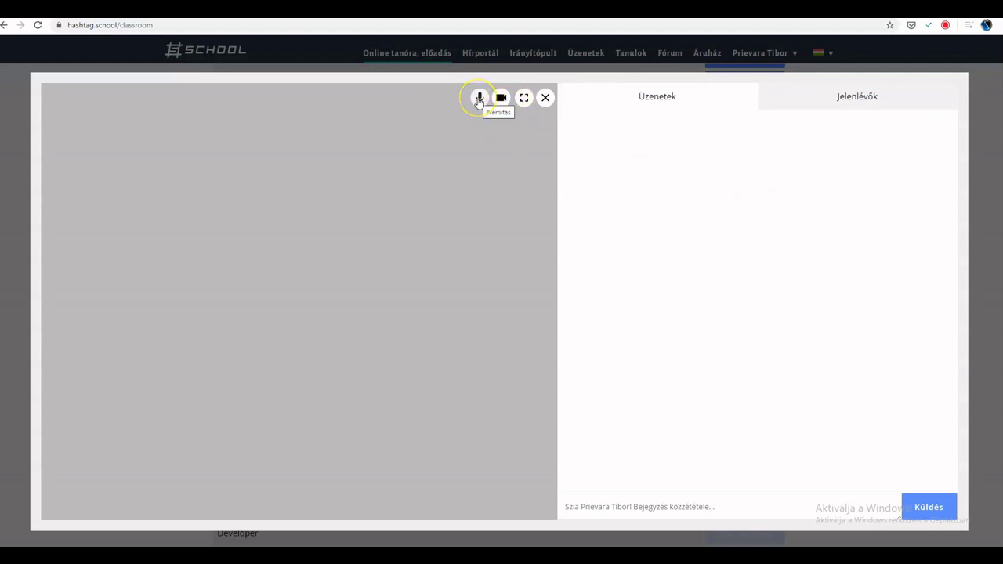
left_click(690, 226)
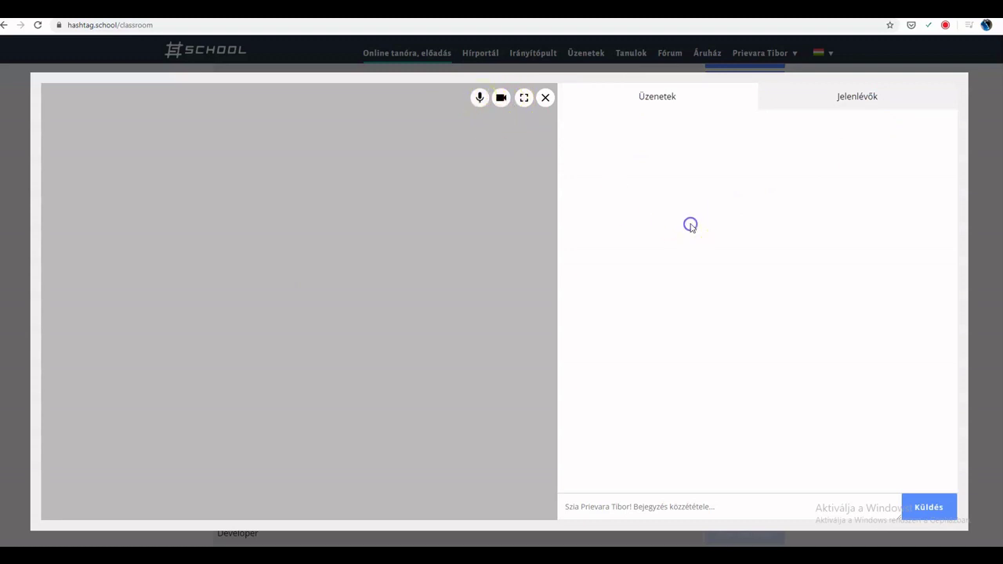
left_click(656, 514)
left_click(545, 98)
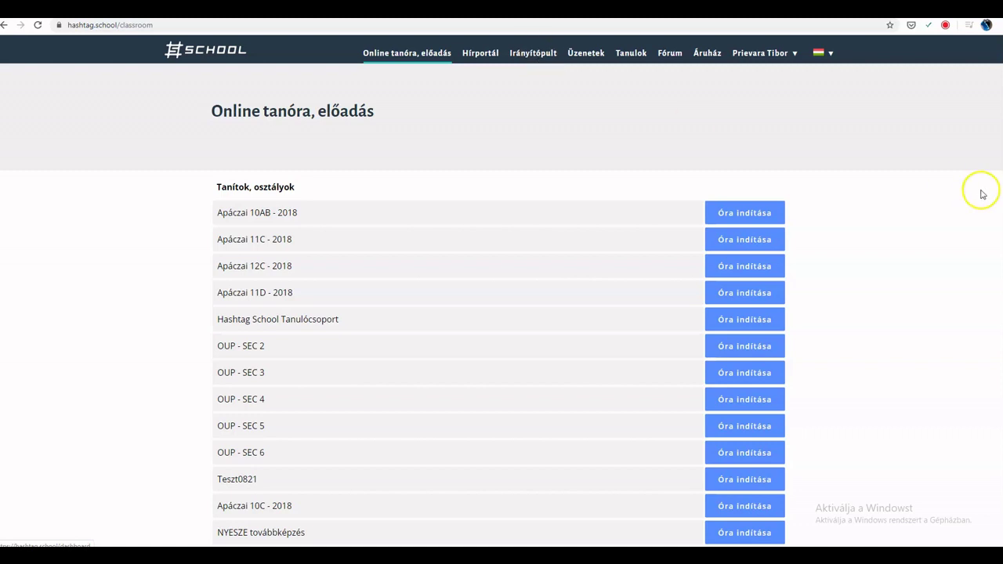
- Look over the online lesson class list and the account options, and return to the dashboard
scroll(925, 258, "down", 2)
scroll(925, 258, "up", 2)
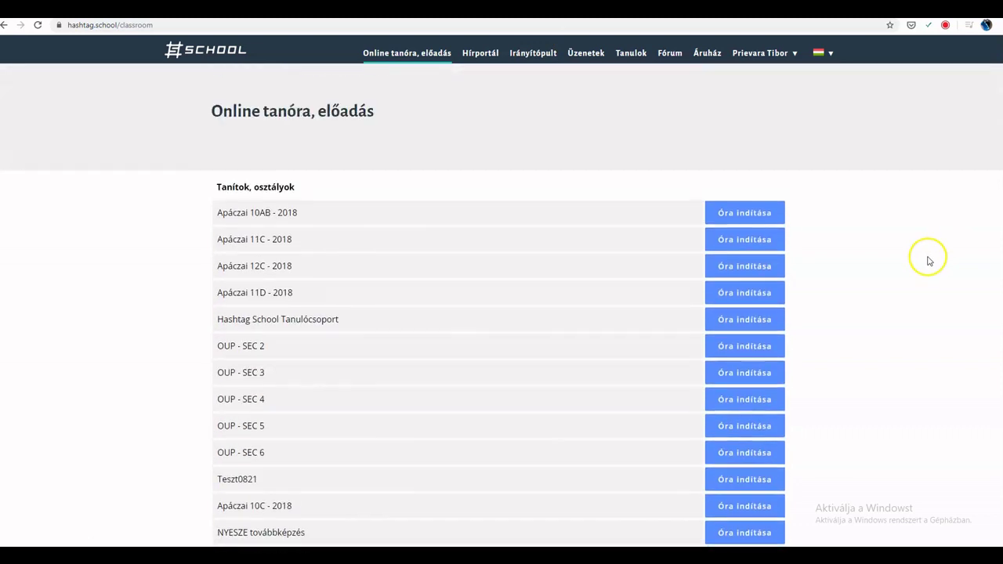
left_click(765, 57)
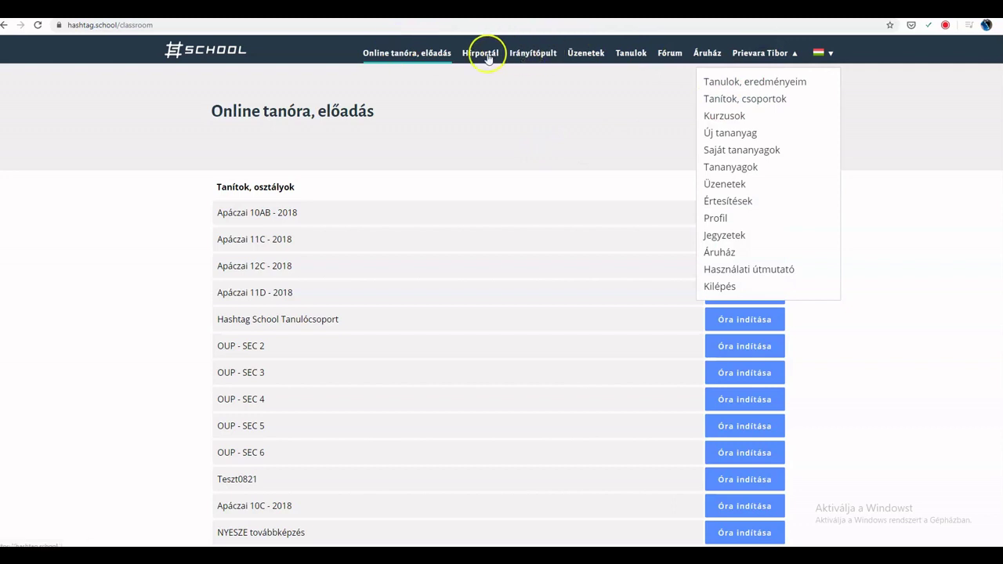
left_click(536, 56)
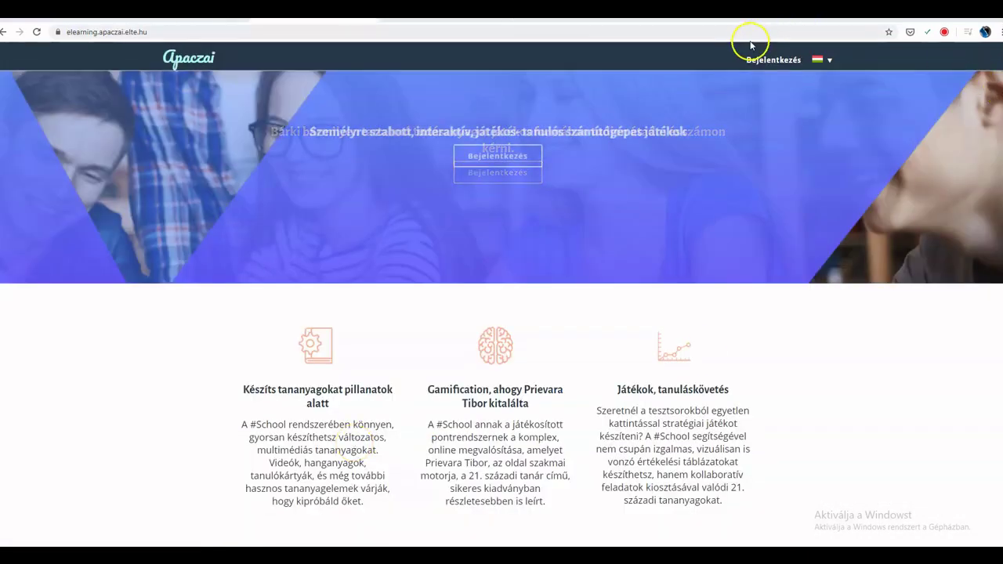
- Log in to the Apaczai site at elearning.apaczai.elte.hu and display the account options on its dashboard
left_click(768, 60)
left_click(515, 335)
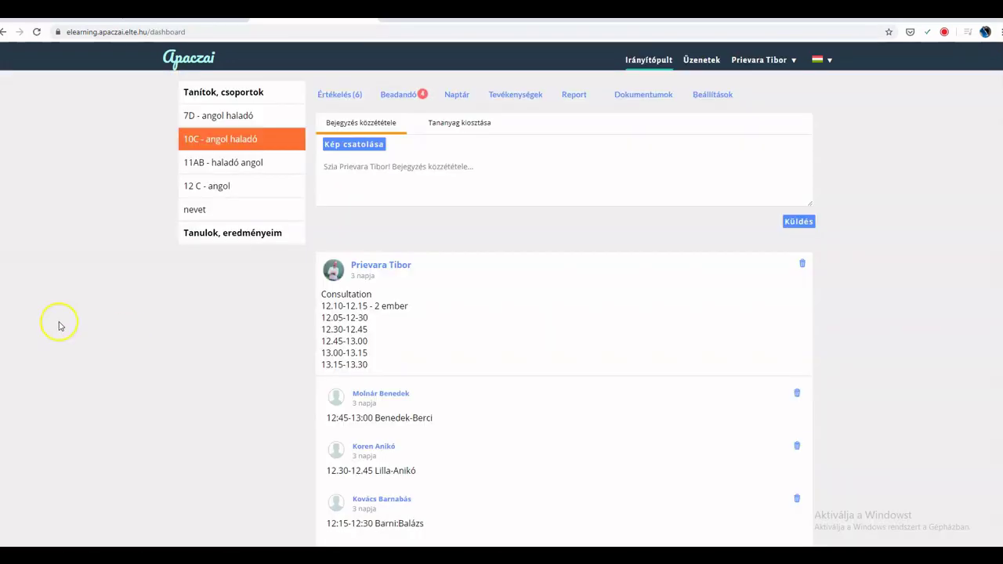
left_click(747, 62)
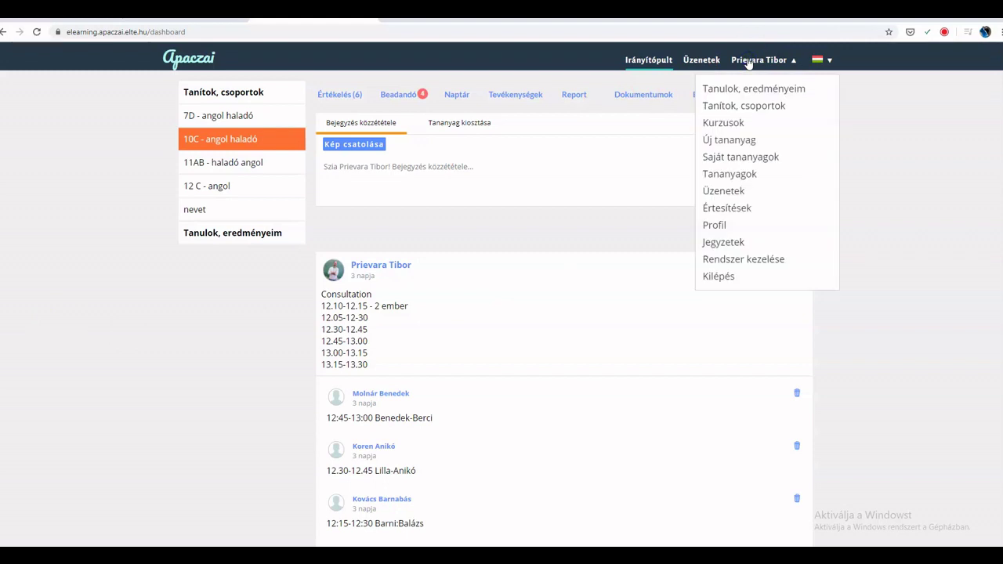
- Start a new learning material and name it "Új tananyag 03.29"
left_click(733, 141)
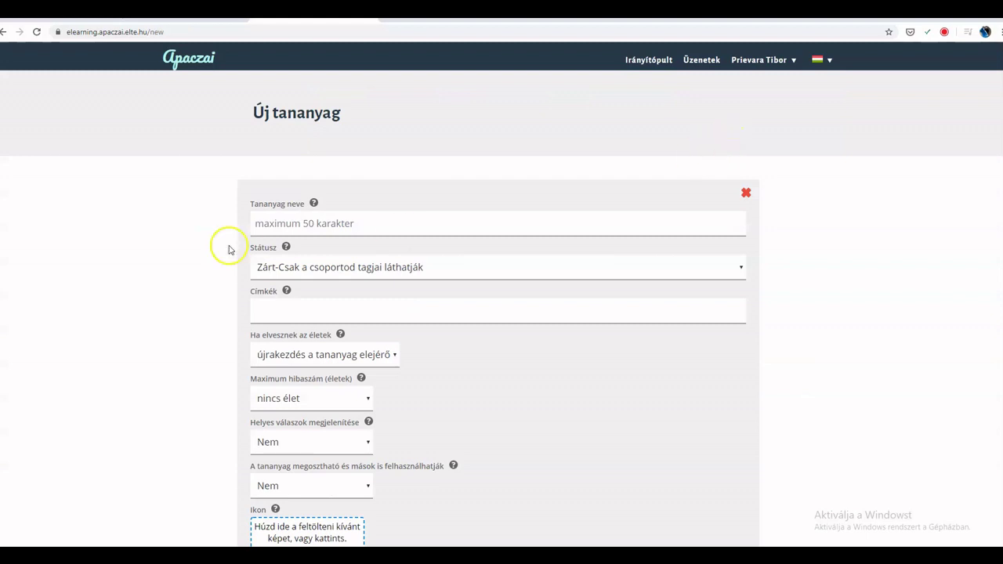
left_click(290, 225)
type("uivntr uivng")
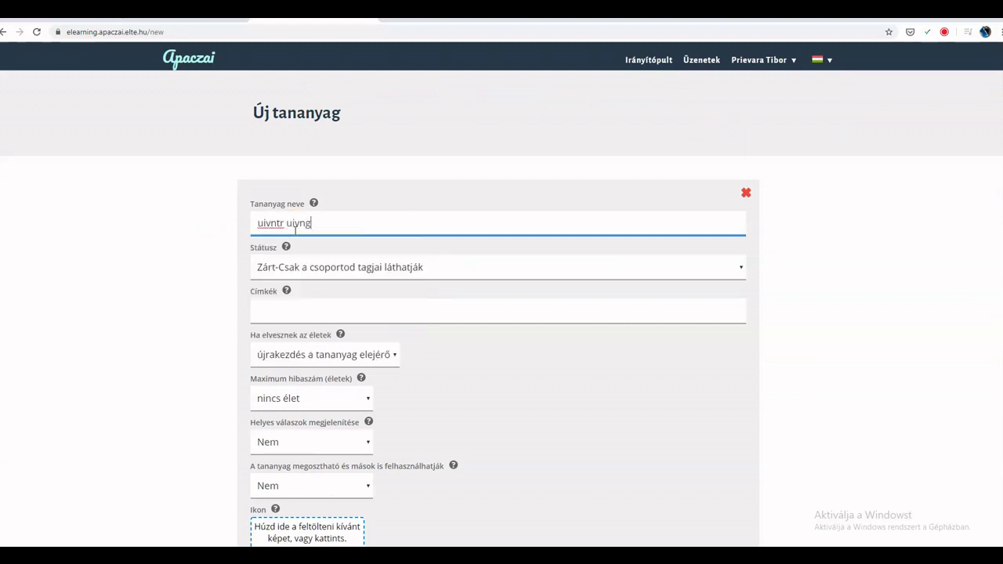
type("jv")
key("BackSpace")
key("ctrl+a")
key("BackSpace")
type("Új")
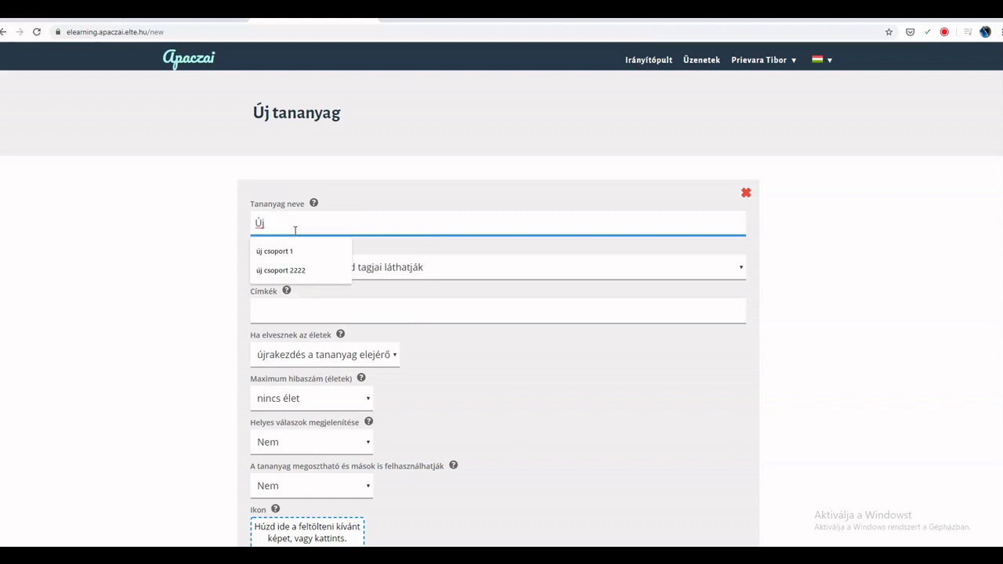
type(" tananyag")
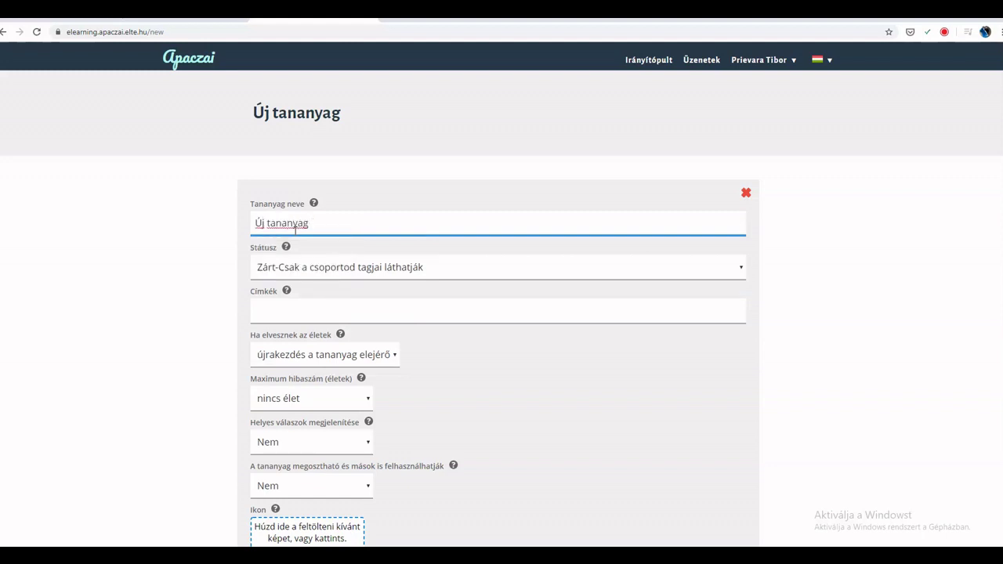
type(" 03.29")
left_click(284, 224)
- Set the new material's status to "Publikus(Mindenki láthatja)"
scroll(361, 274, "down", 2)
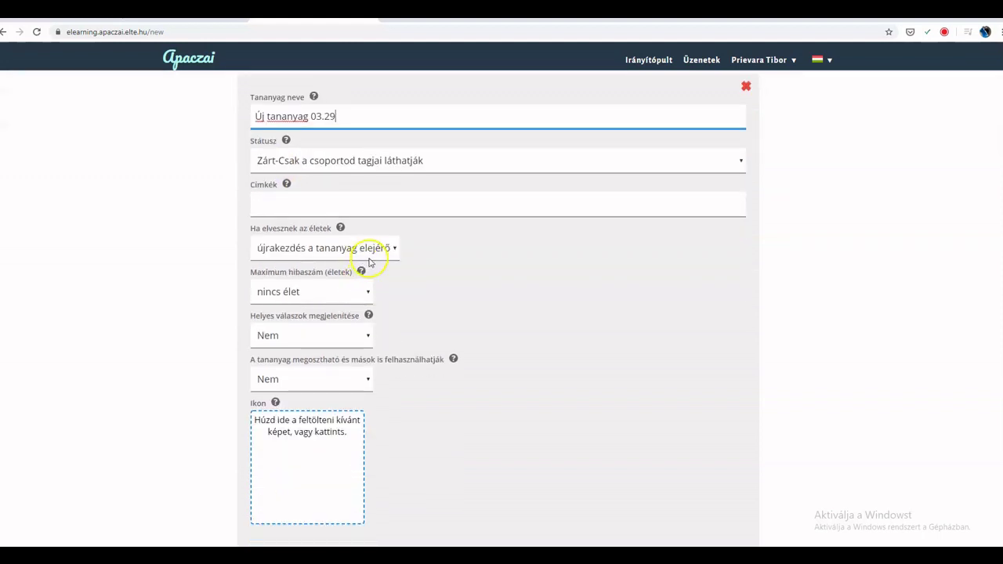
left_click(402, 159)
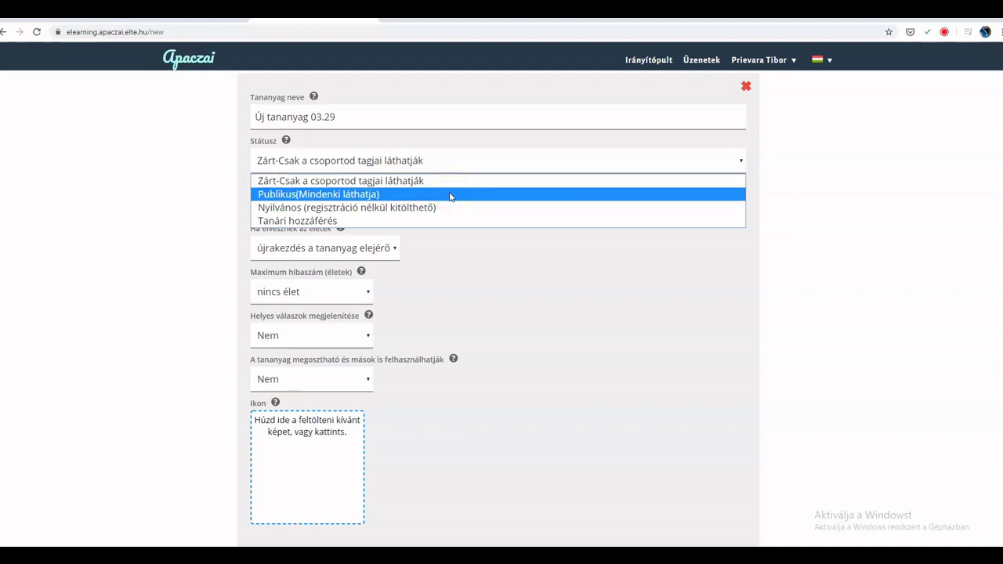
left_click(451, 197)
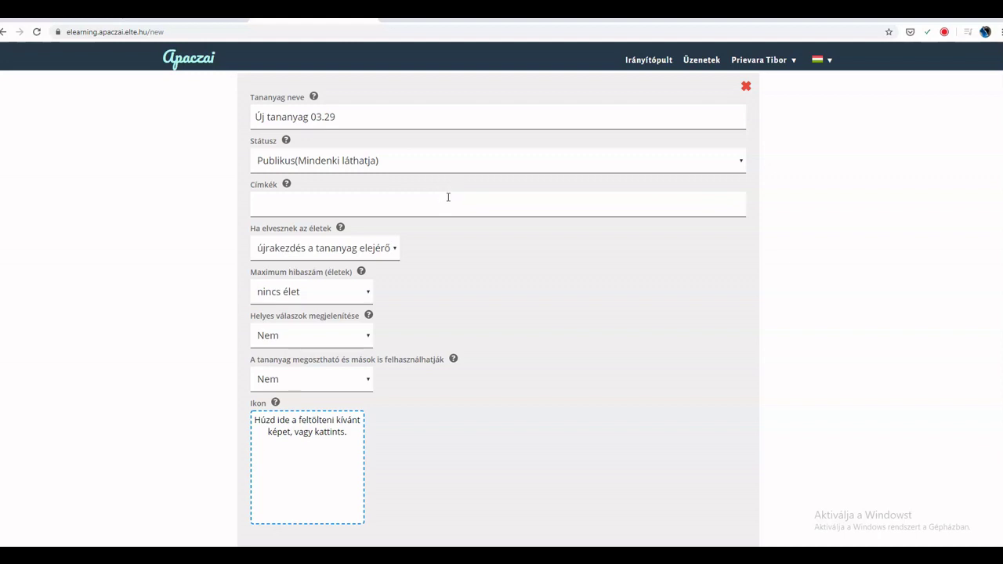
left_click(448, 197)
left_click(448, 246)
- Look through the maximum mistakes options, keeping "nincs élet", and set the lost-lives behaviour to "újrakezdés a sikeres résztől"
scroll(492, 243, "down", 1)
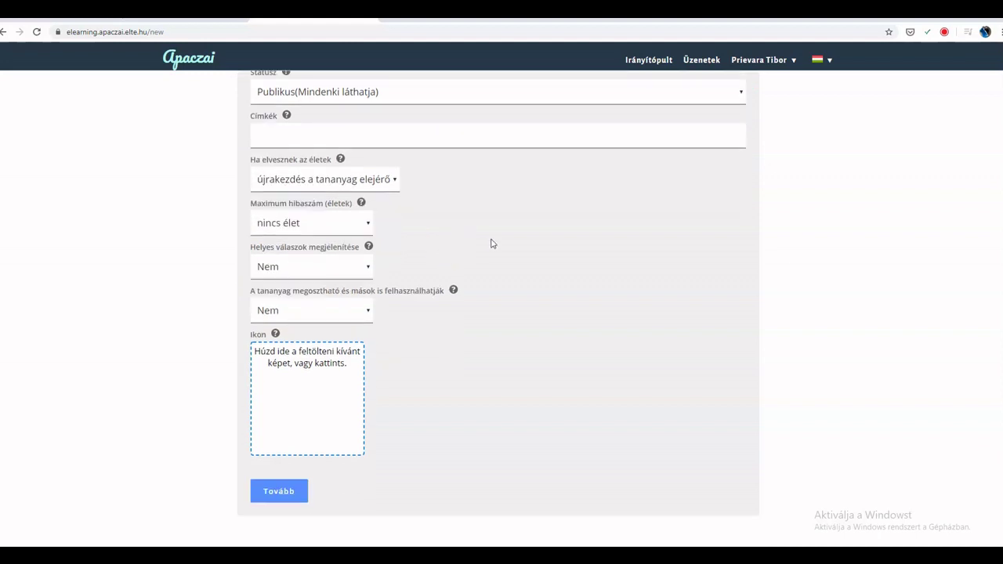
left_click(315, 219)
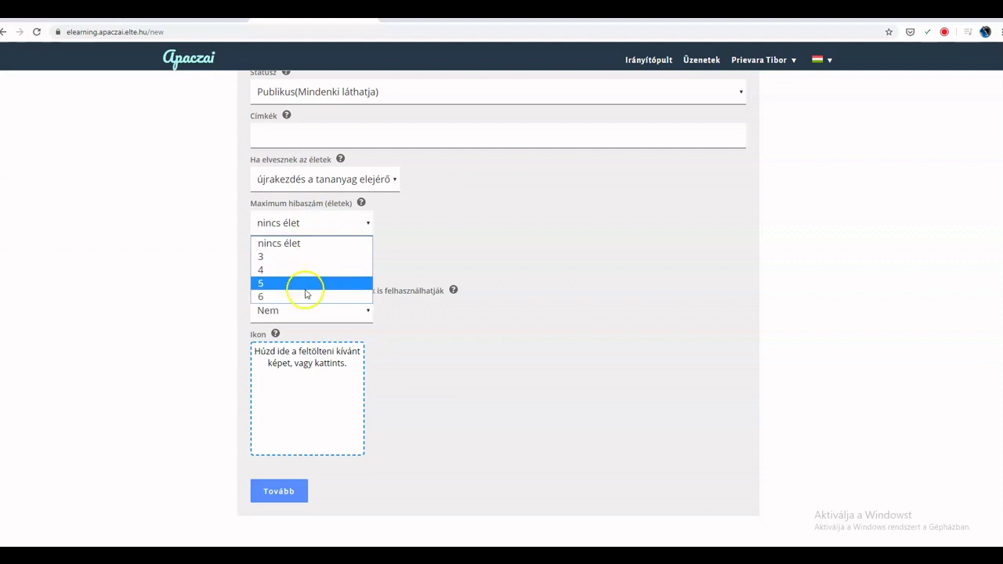
left_click(332, 238)
left_click(342, 183)
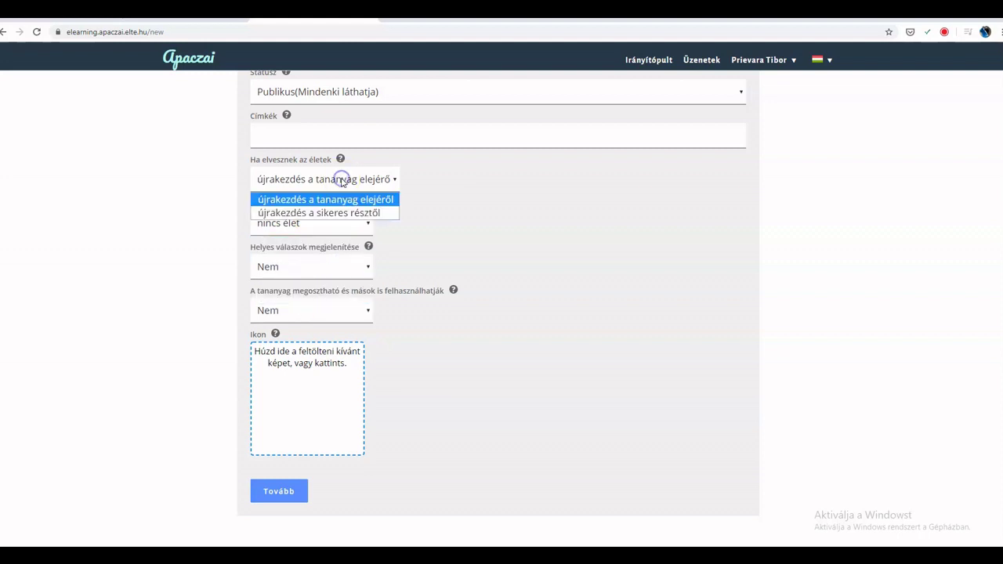
left_click(342, 213)
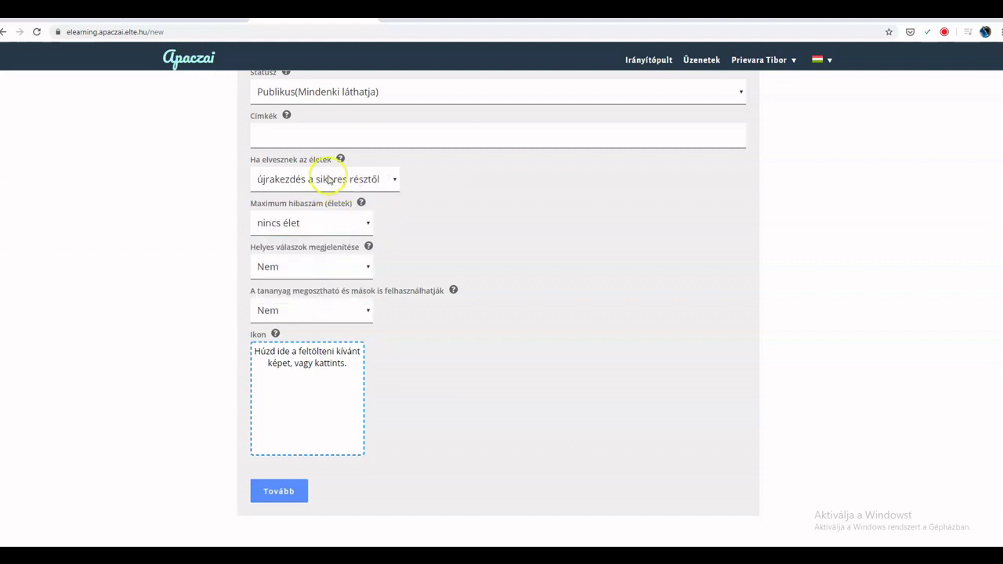
left_click(360, 182)
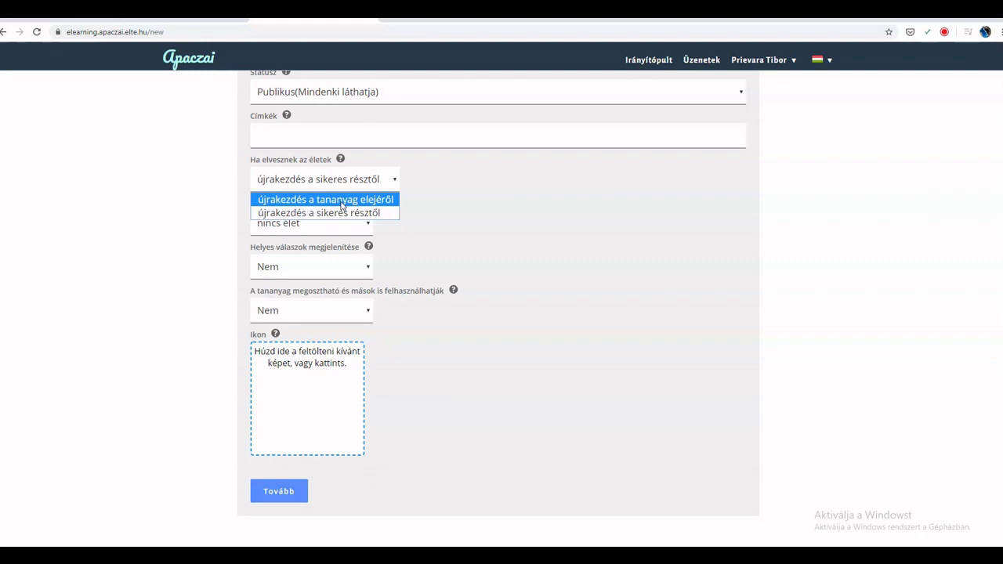
left_click(346, 182)
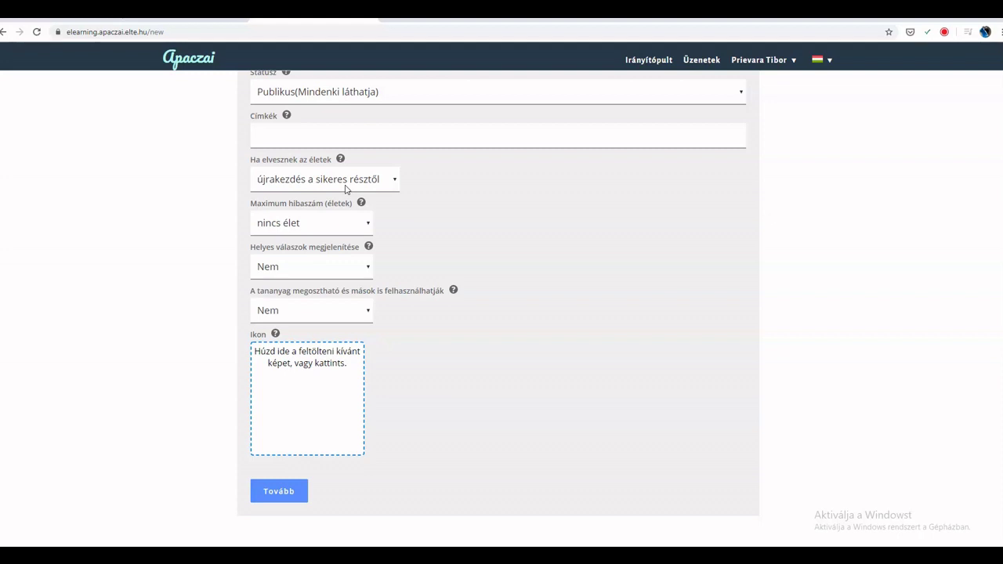
left_click(345, 184)
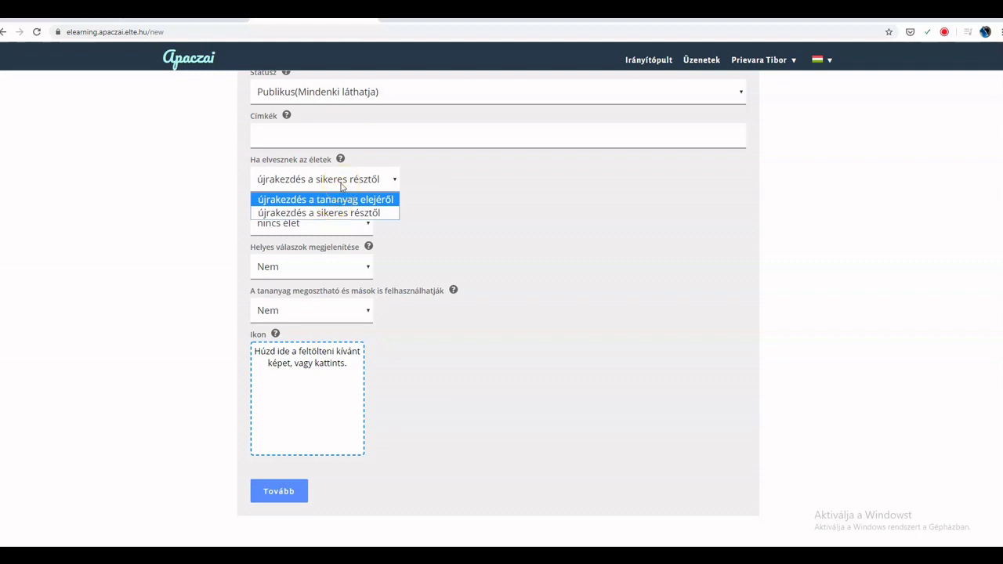
left_click(334, 216)
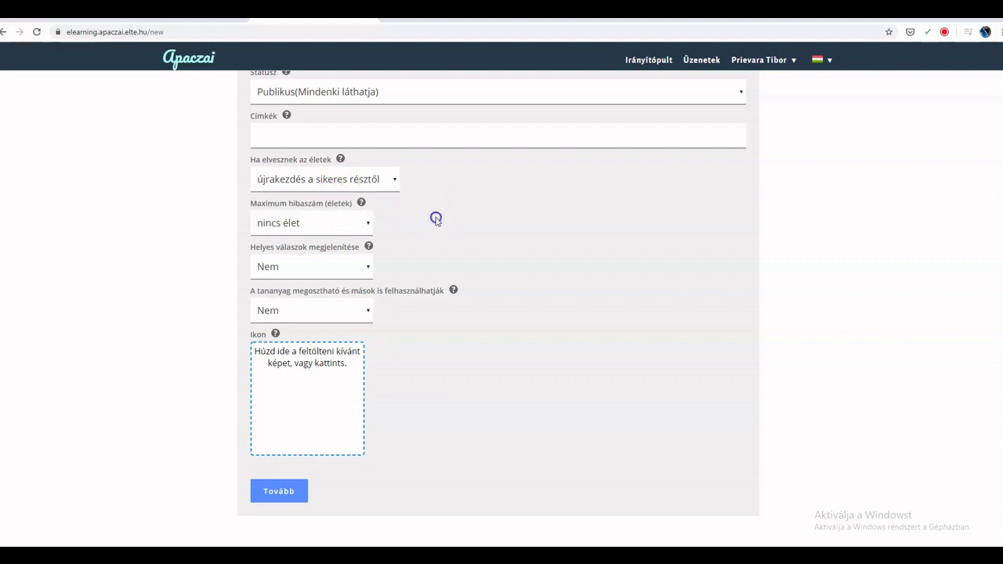
- Set both the display of correct answers and the sharing of the material with others to "Igen"
double_click(262, 248)
left_click(262, 249)
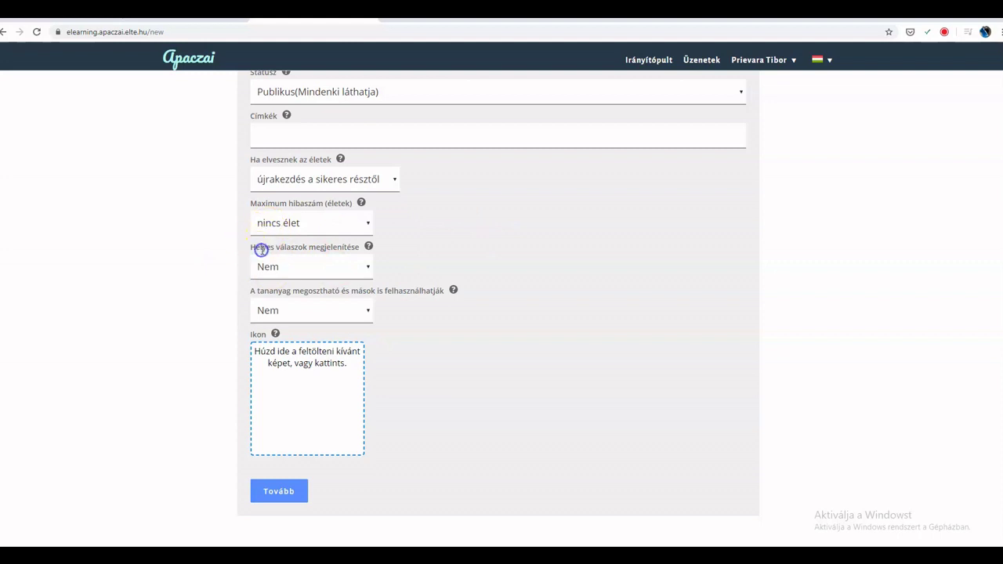
left_click(318, 272)
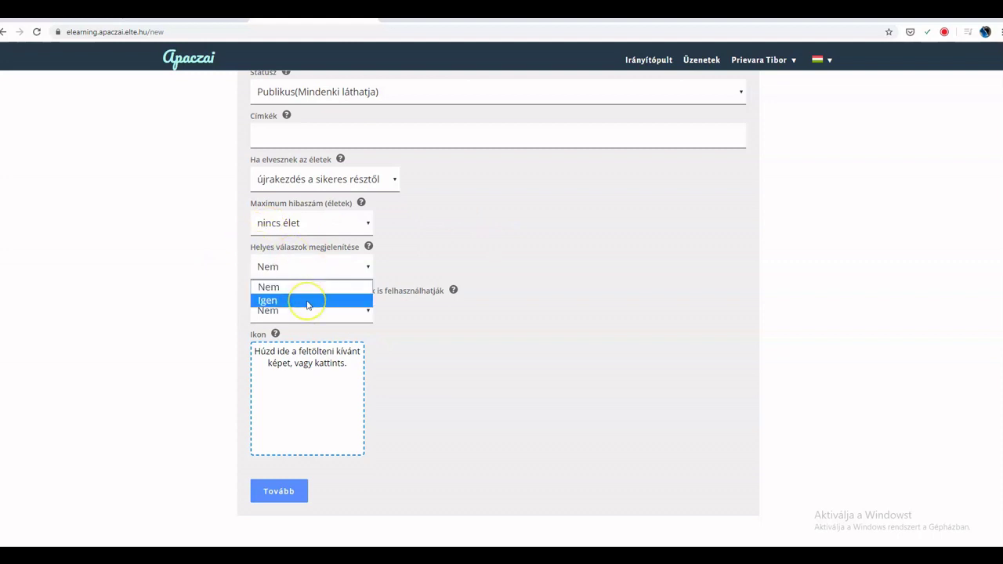
left_click(309, 300)
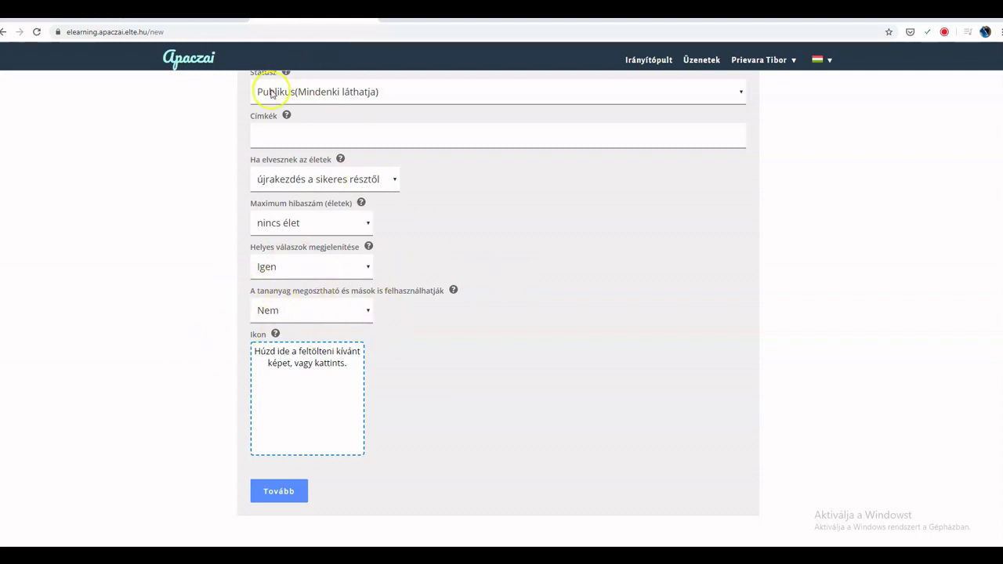
mouse_move(276, 336)
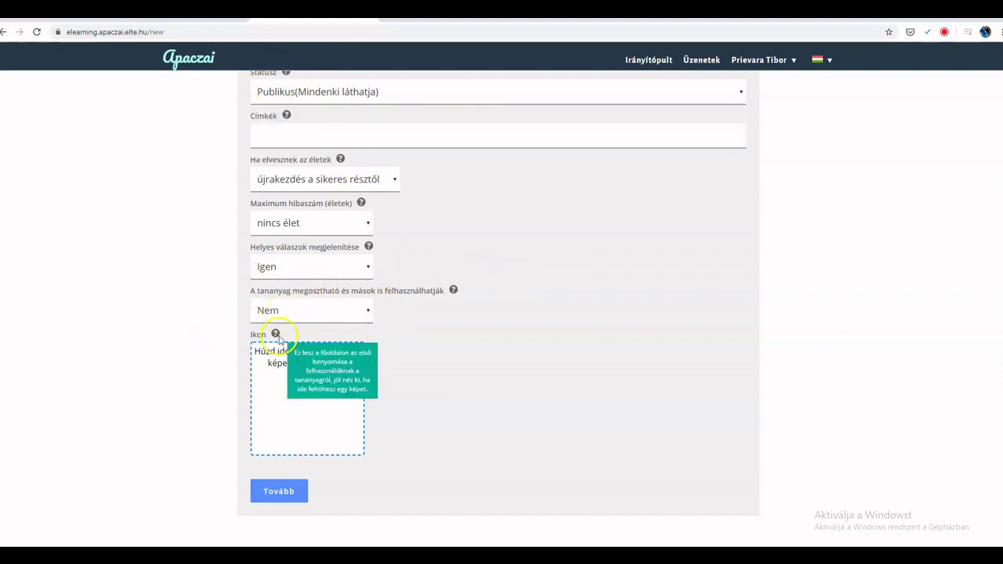
left_click(305, 310)
left_click(295, 345)
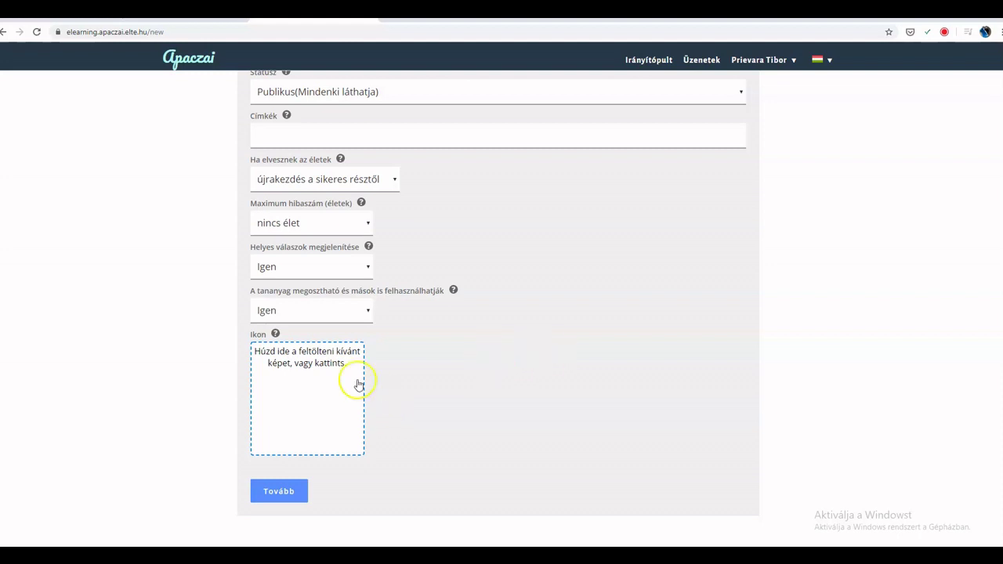
- Upload the booster4 image as the material's icon and continue to the material editor
left_click(319, 380)
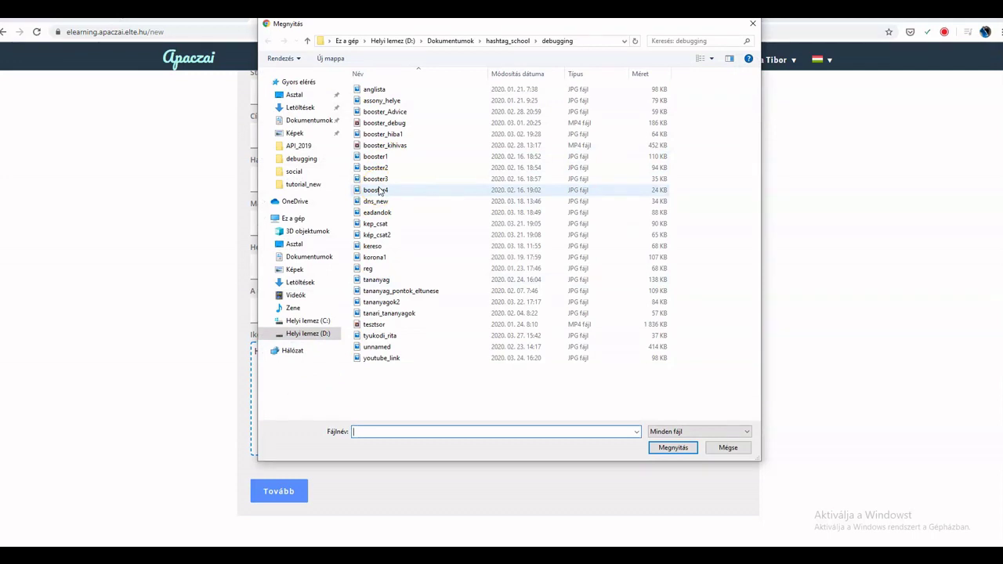
double_click(376, 189)
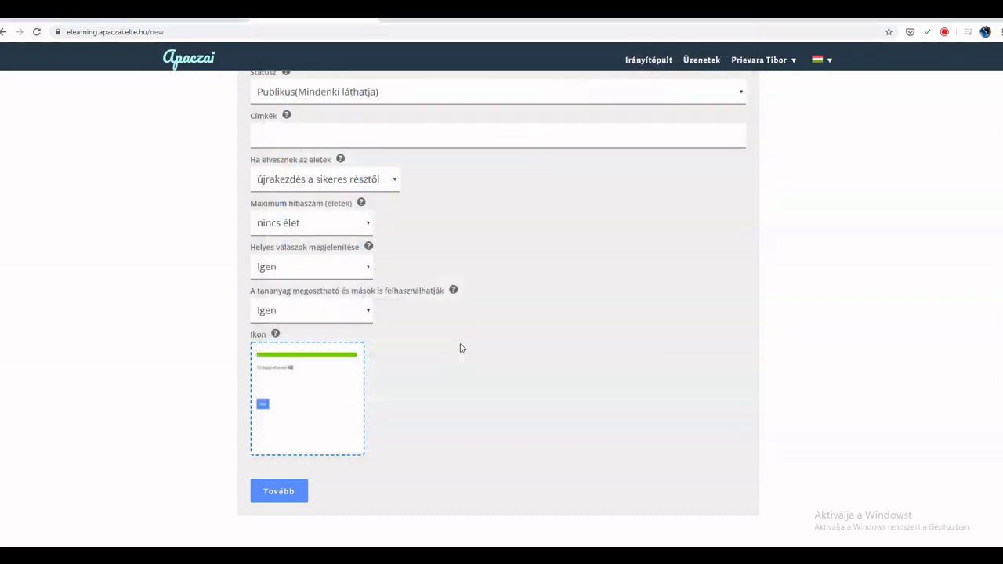
left_click(279, 491)
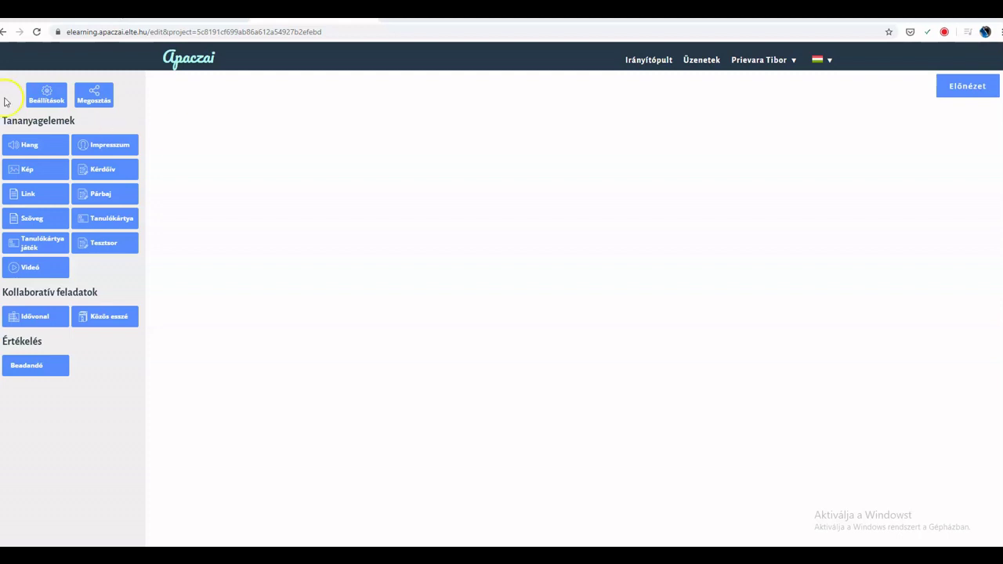
- Open the new material's settings and look through all its options down to the save controls
left_click(31, 100)
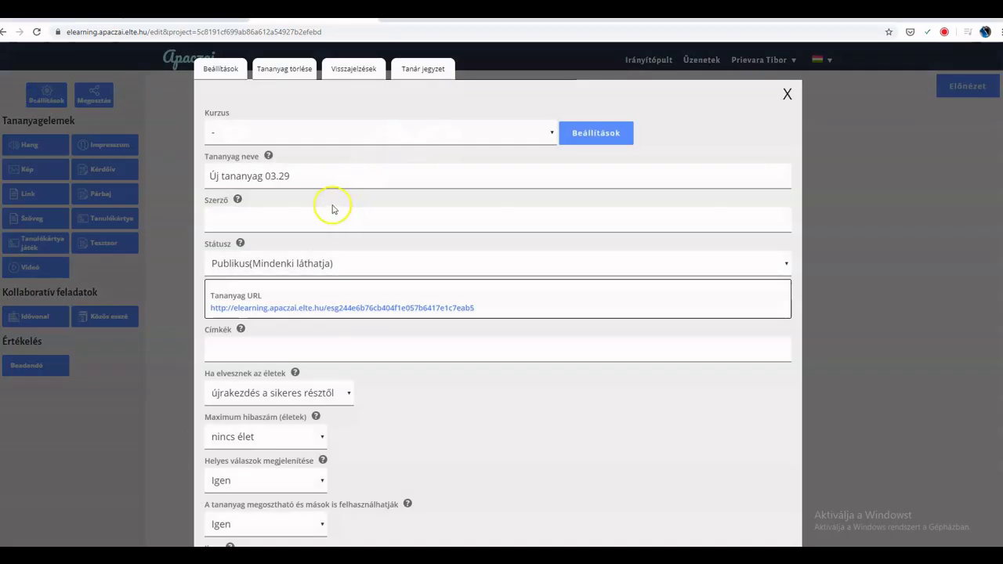
scroll(475, 251, "down", 5)
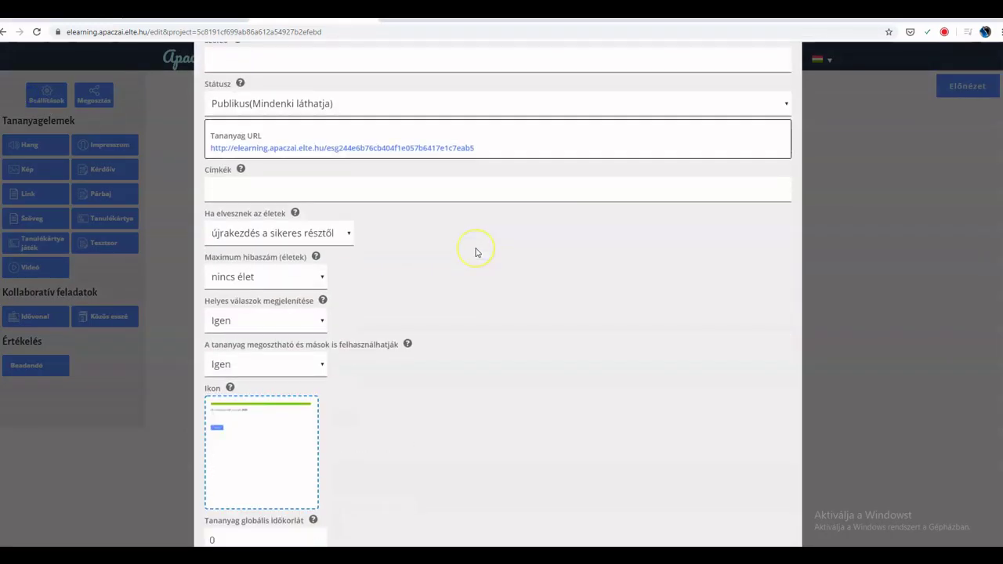
scroll(475, 253, "up", 5)
scroll(474, 253, "down", 3)
scroll(475, 252, "down", 3)
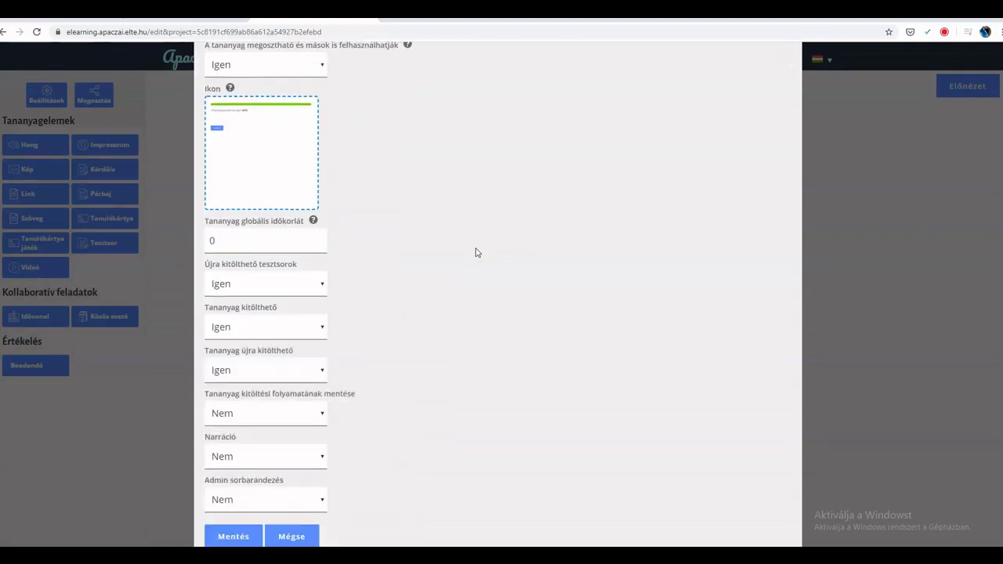
- Examine the global time limit, the retakeable test series and the "Tananyag kitölthető" options in the material's settings
left_click(244, 239)
left_click(542, 238)
left_click(229, 240)
double_click(264, 265)
left_click(266, 266)
left_click(259, 329)
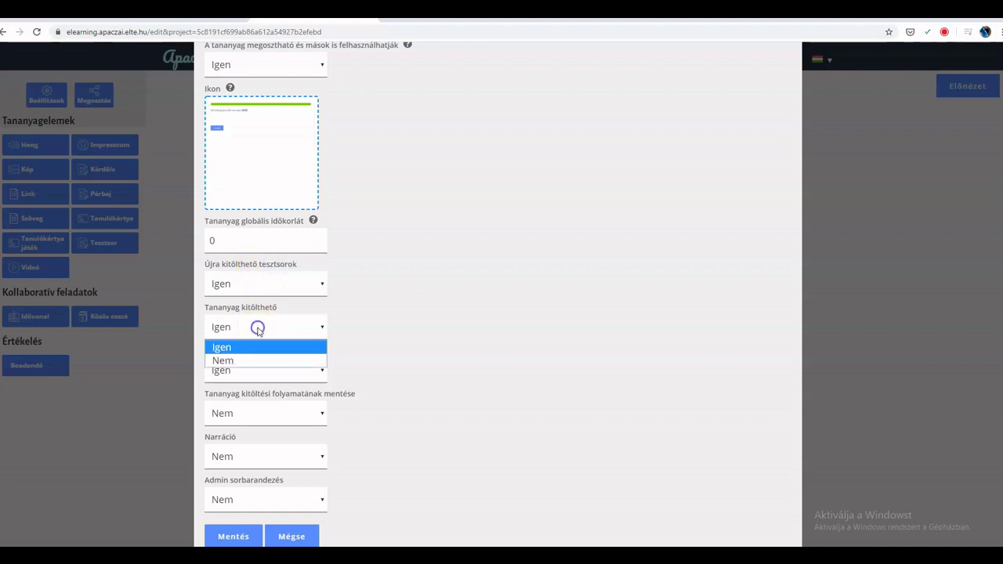
left_click(257, 326)
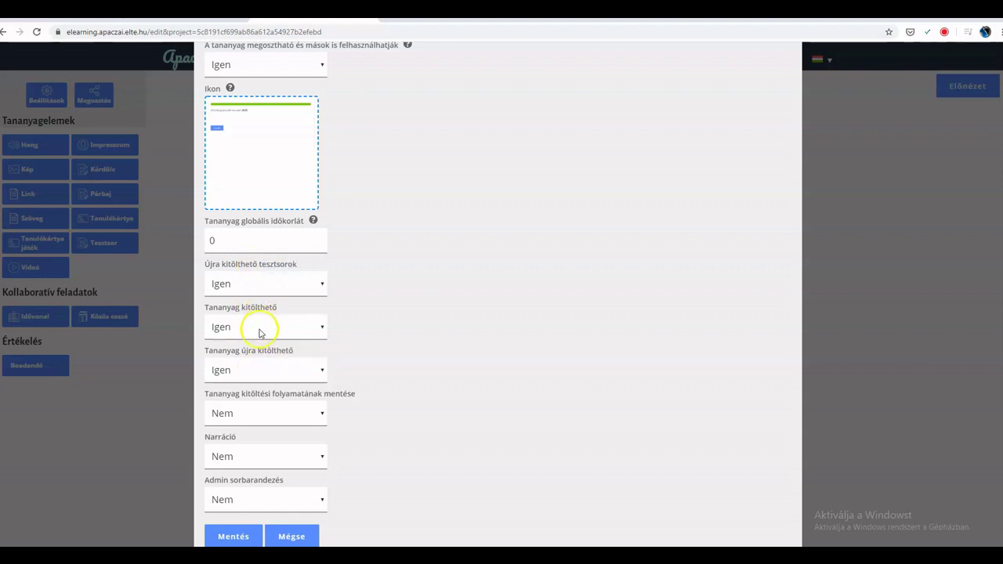
left_click(258, 328)
left_click(432, 295)
scroll(440, 294, "up", 6)
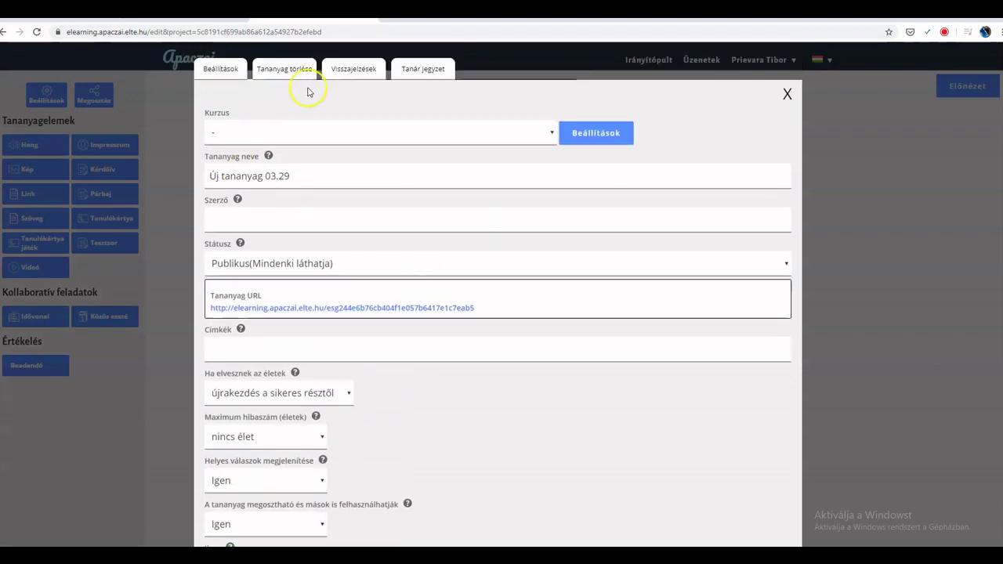
- Open the material's feedback settings and set the displayed feedback form to "kép + szöveg"
left_click(340, 75)
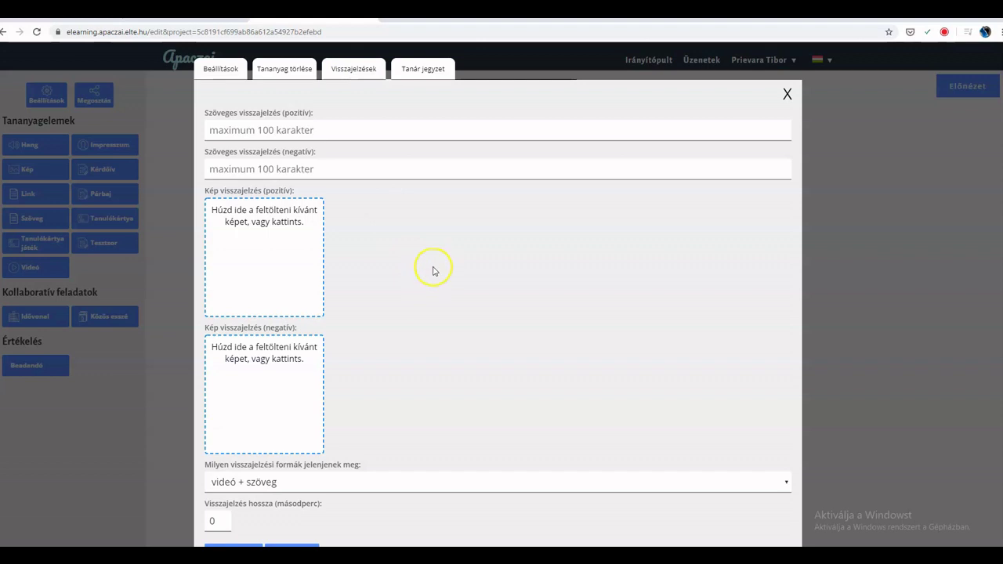
scroll(435, 271, "down", 1)
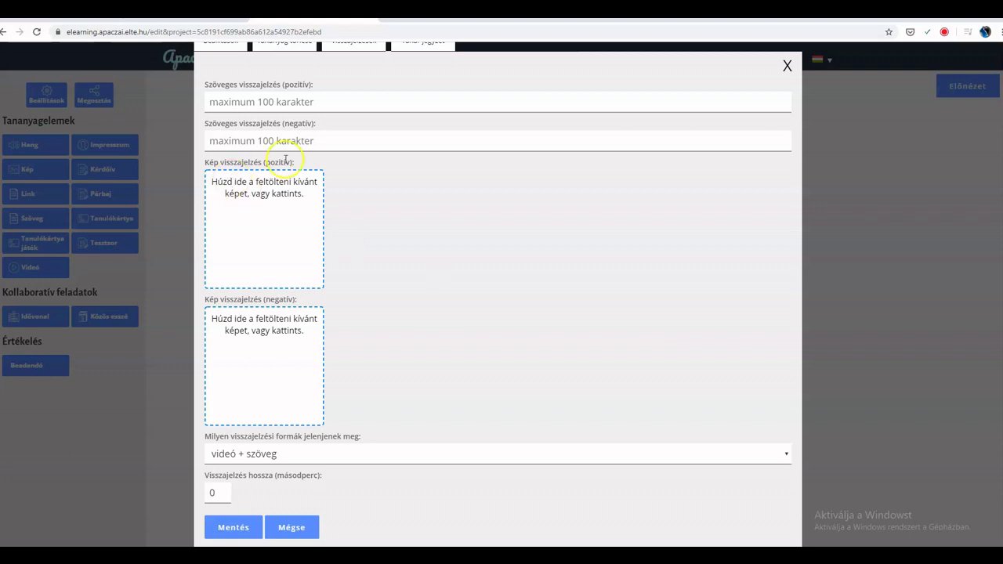
left_click(280, 455)
left_click(284, 478)
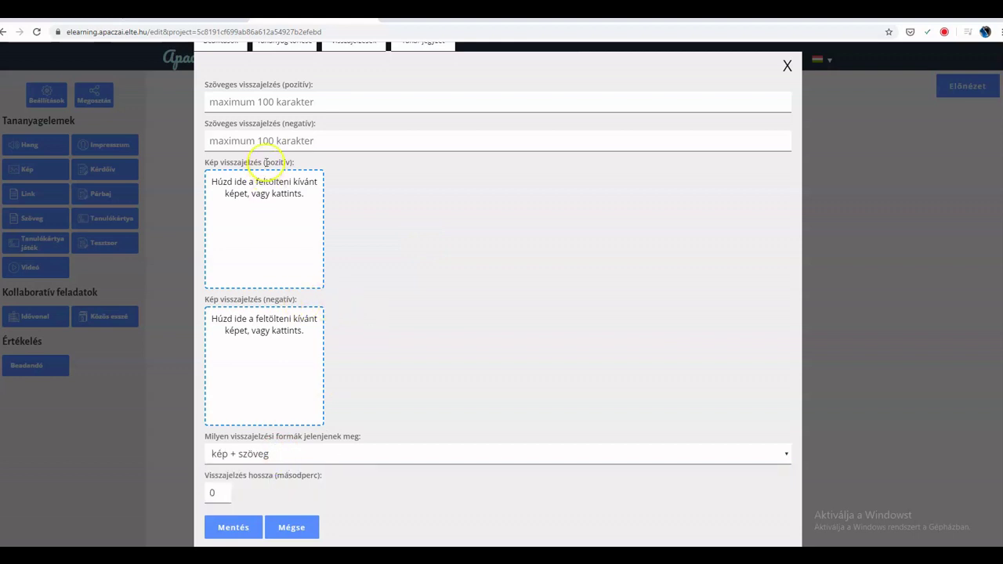
- Set the feedback length to 1 second and save the material's feedback settings
left_click(264, 100)
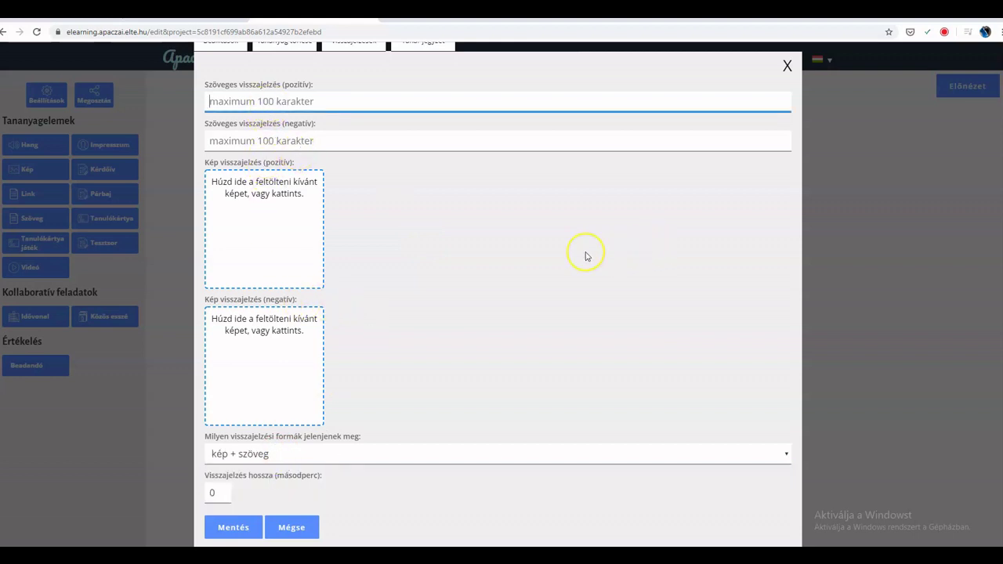
left_click(353, 141)
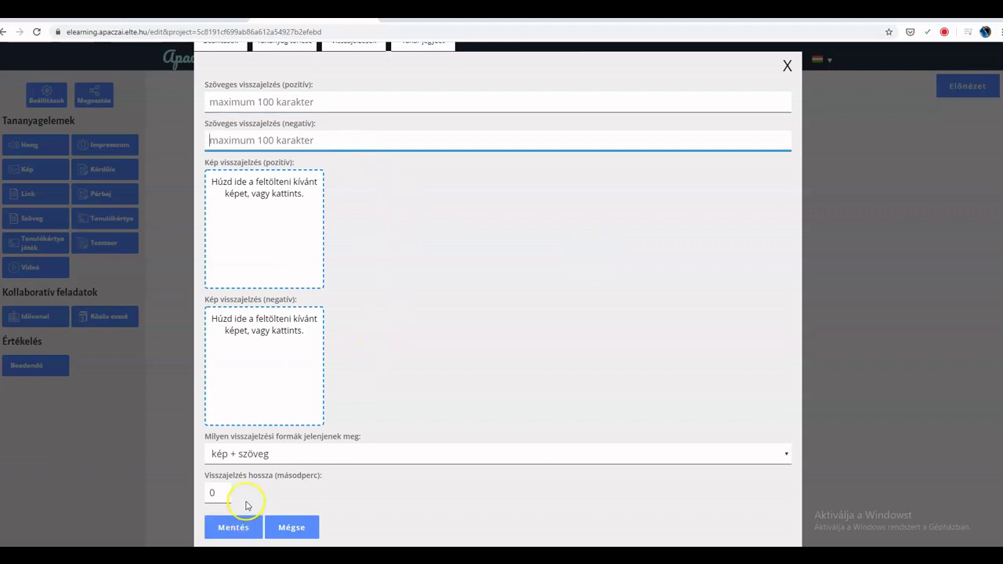
left_click(211, 492)
double_click(211, 492)
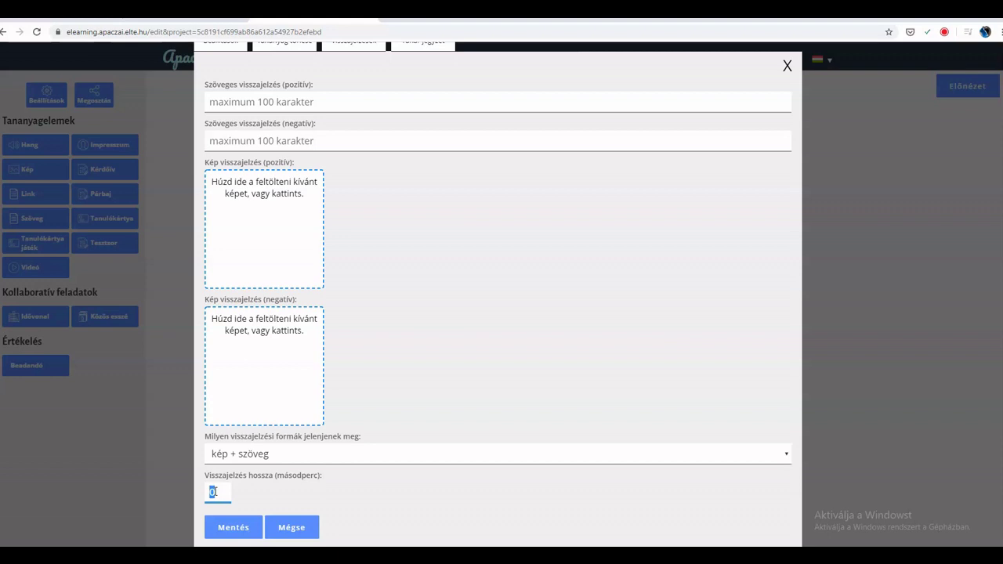
type("1")
left_click(234, 530)
- View the material deletion option and enter the filler text "hj hj hj hj hj hj" in the teacher's notes
scroll(430, 291, "up", 1)
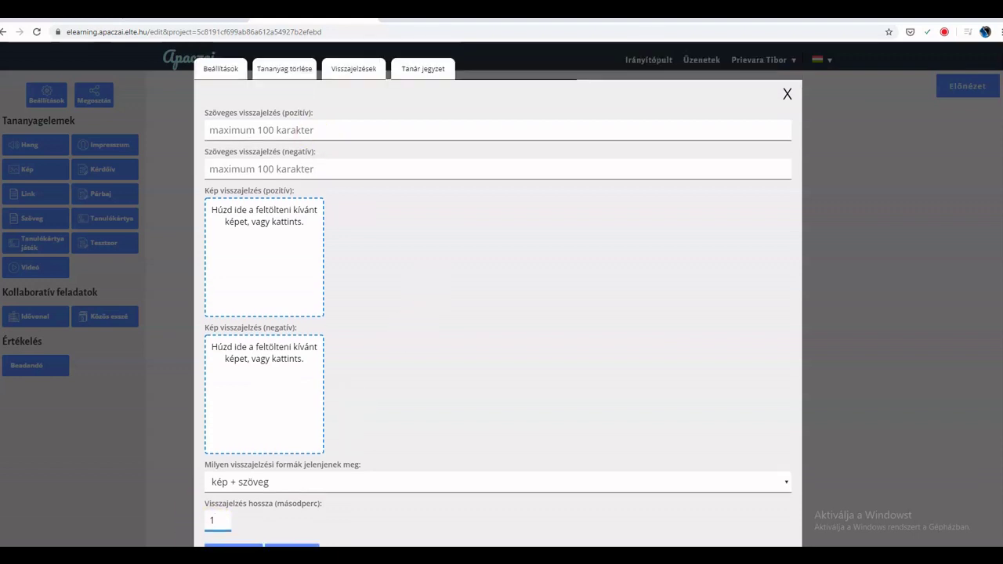
left_click(283, 74)
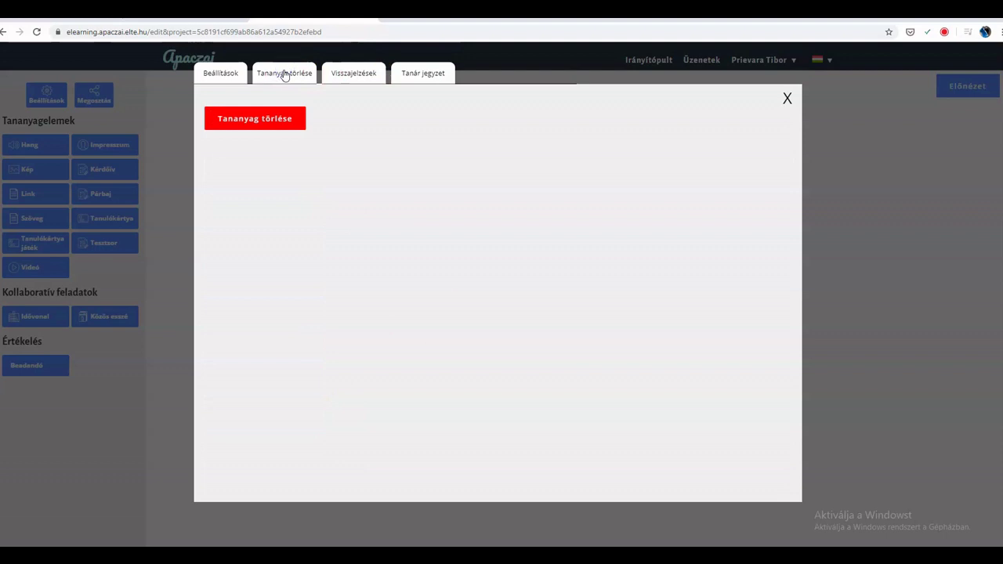
left_click(421, 75)
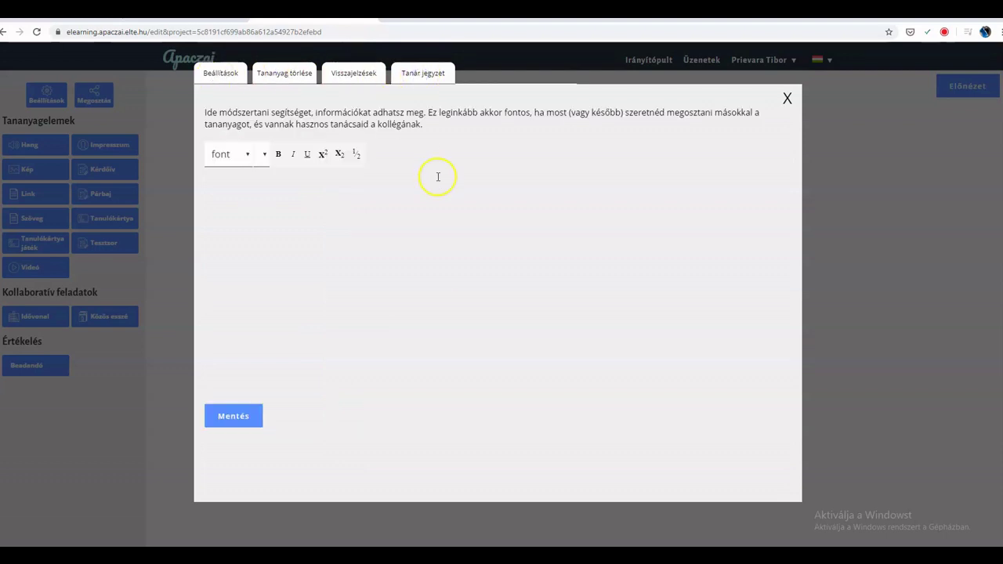
left_click(281, 194)
type("hj hj hj hj hj hj  h jh h")
- Return to the material's general settings and save them to get back to the editor
left_click(208, 73)
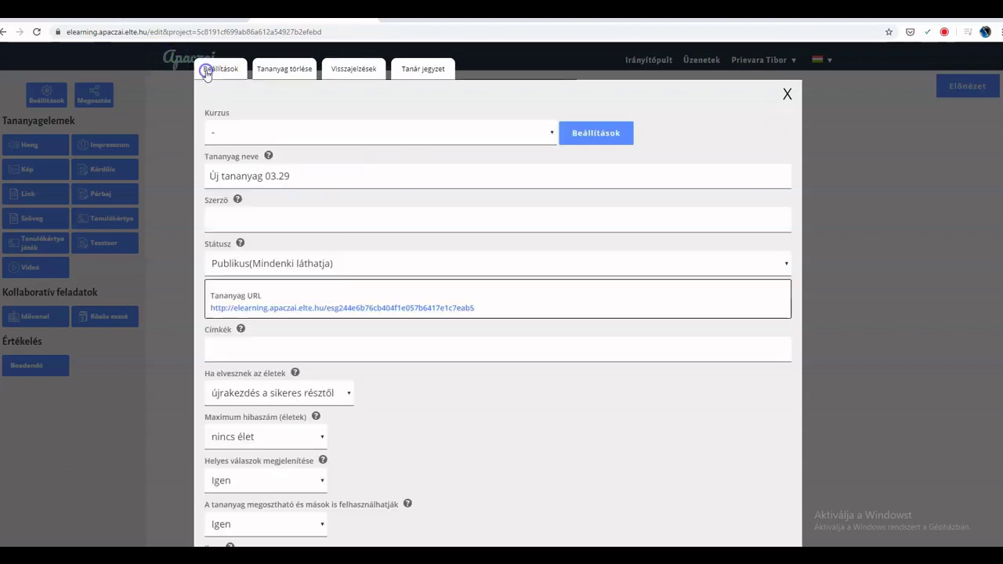
scroll(538, 313, "down", 5)
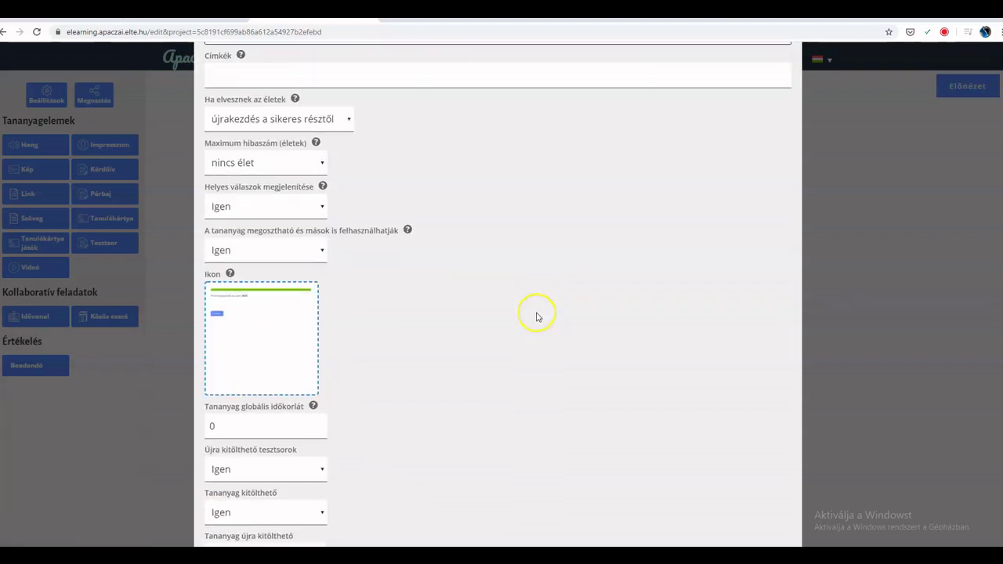
left_click(227, 535)
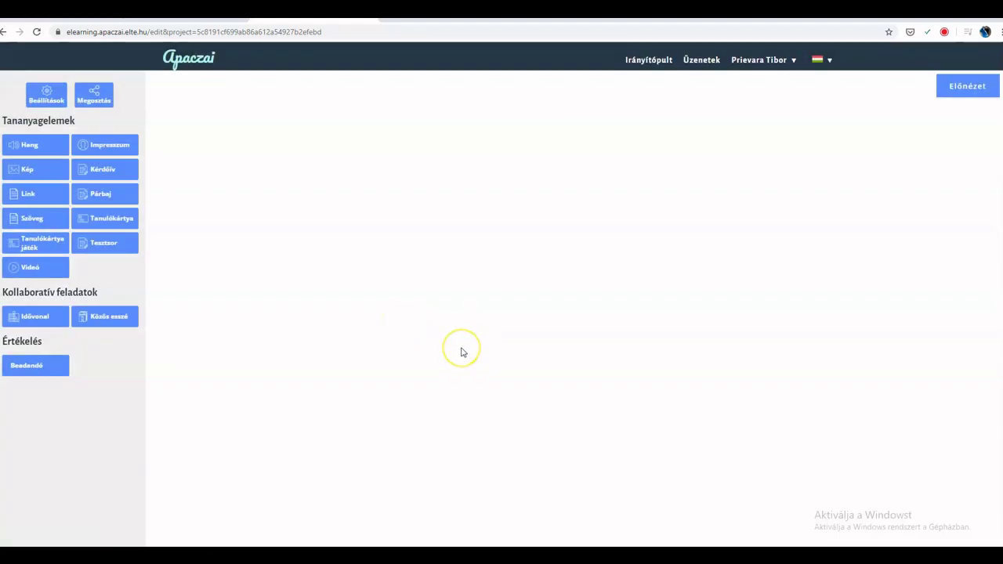
- Add a Hang element to the material with the student instruction "Hallgass!"
left_click(29, 146)
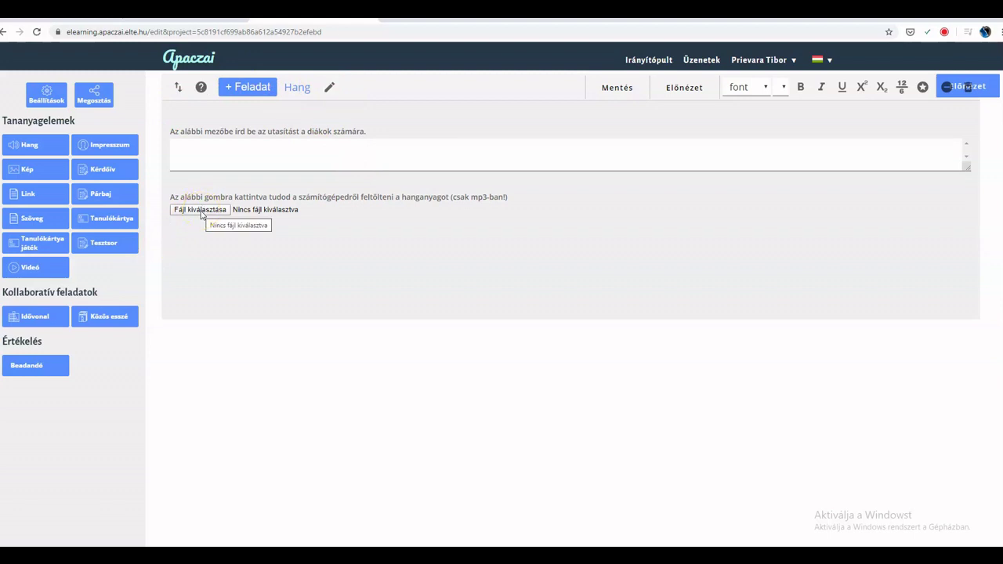
left_click(197, 151)
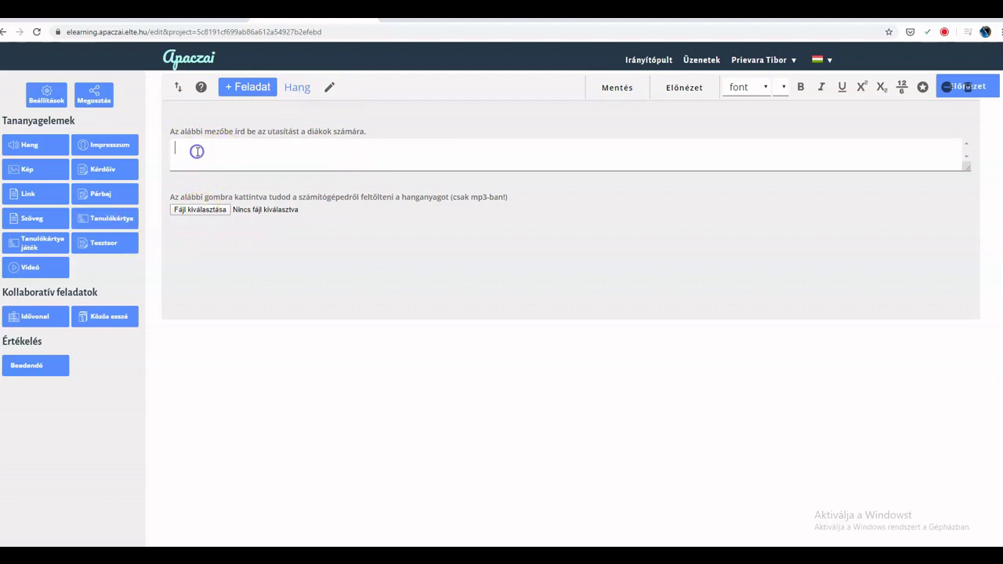
type("Hallgass!")
left_click(168, 164)
left_click(245, 89)
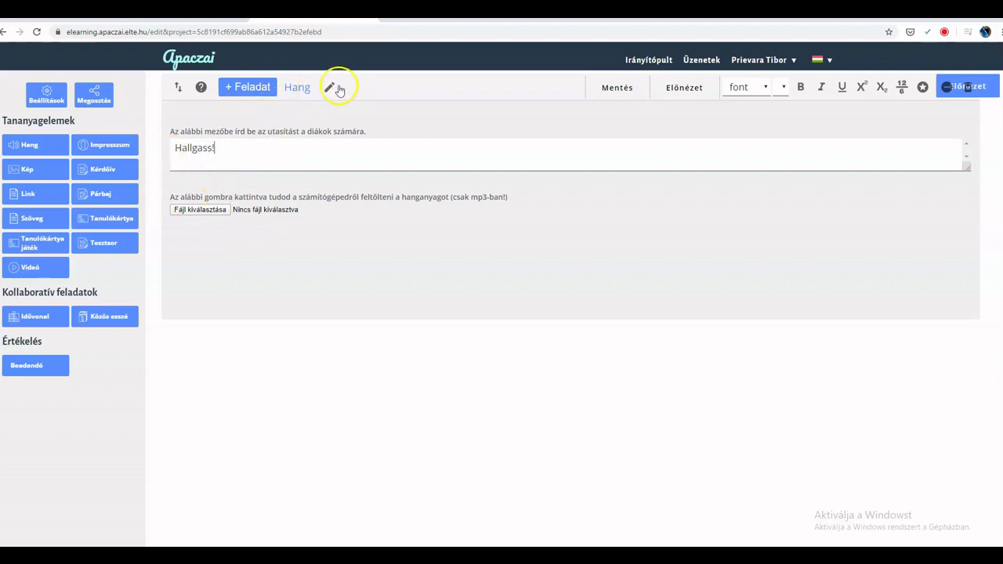
- Rename the Hang element to "Zene" and save it
left_click(332, 87)
double_click(323, 92)
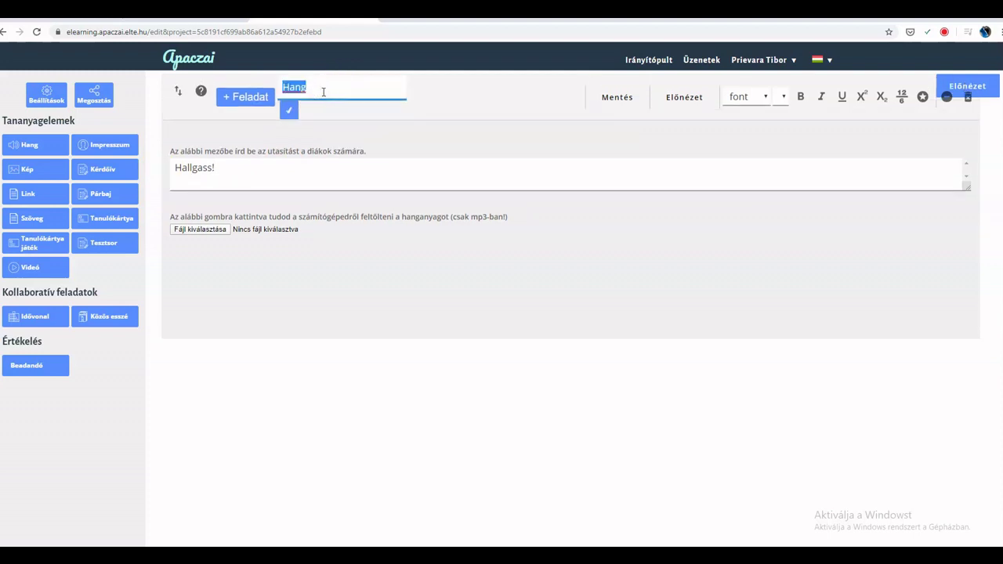
type("H")
key("BackSpace")
type("Zene")
left_click(288, 109)
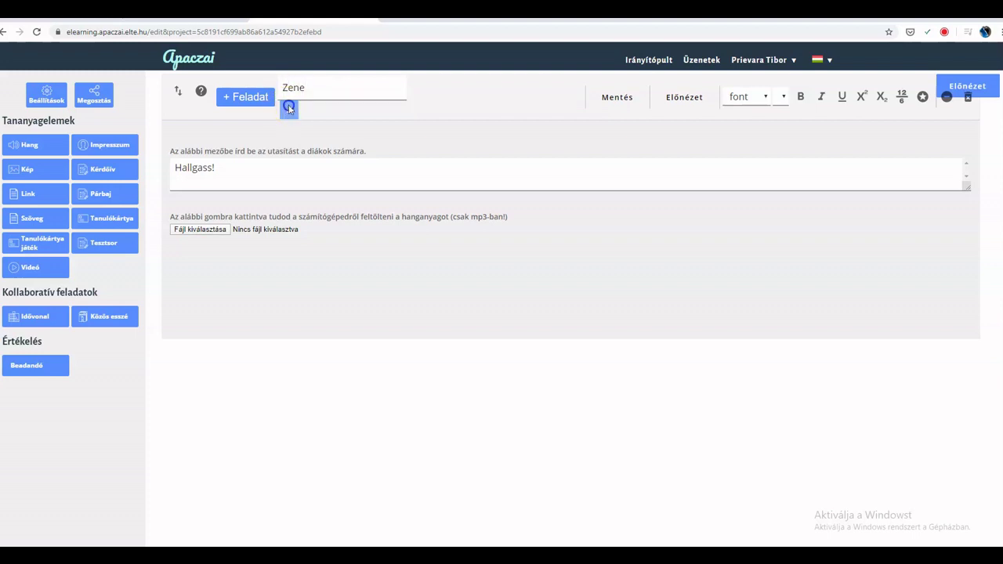
left_click(617, 98)
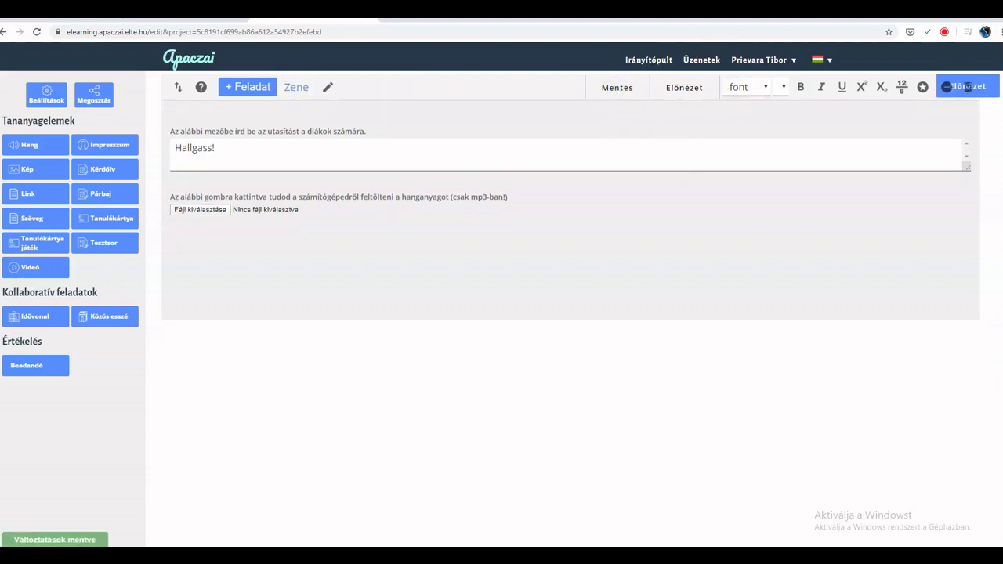
- Preview the material as students see it and return to the editor
left_click(991, 91)
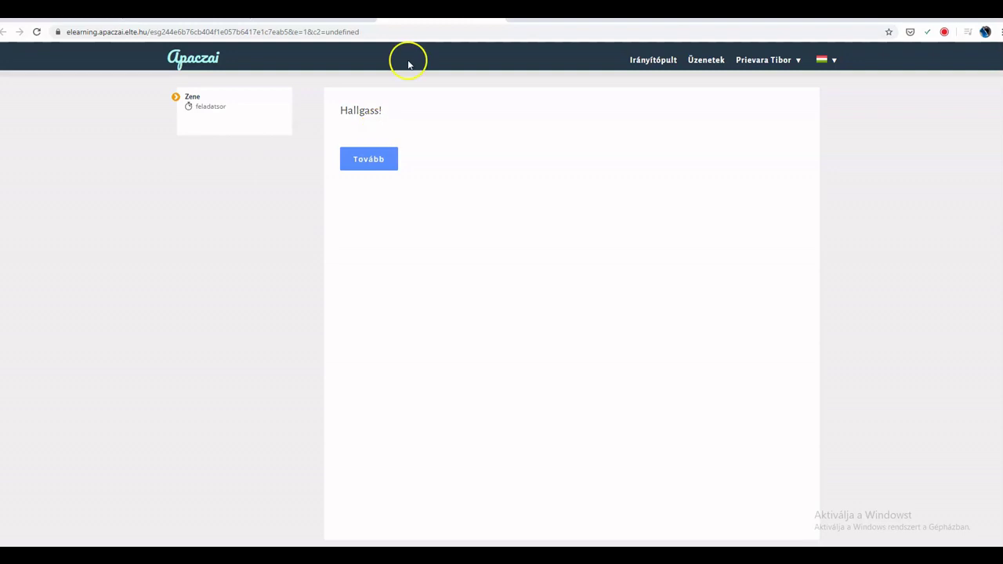
key("ctrl+w")
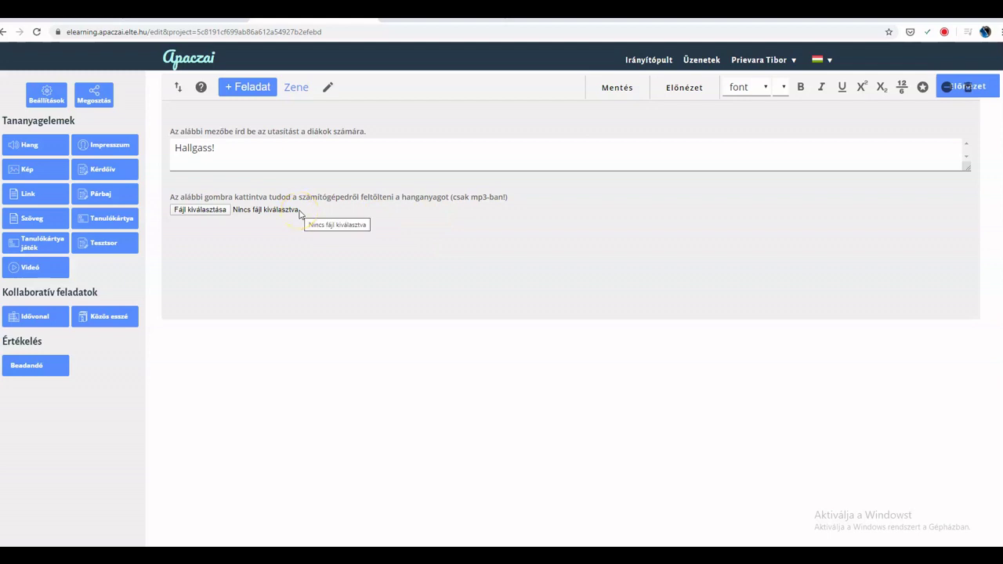
- Collapse the Zene element, and add an empty Kép element that is collapsed as well
left_click(947, 87)
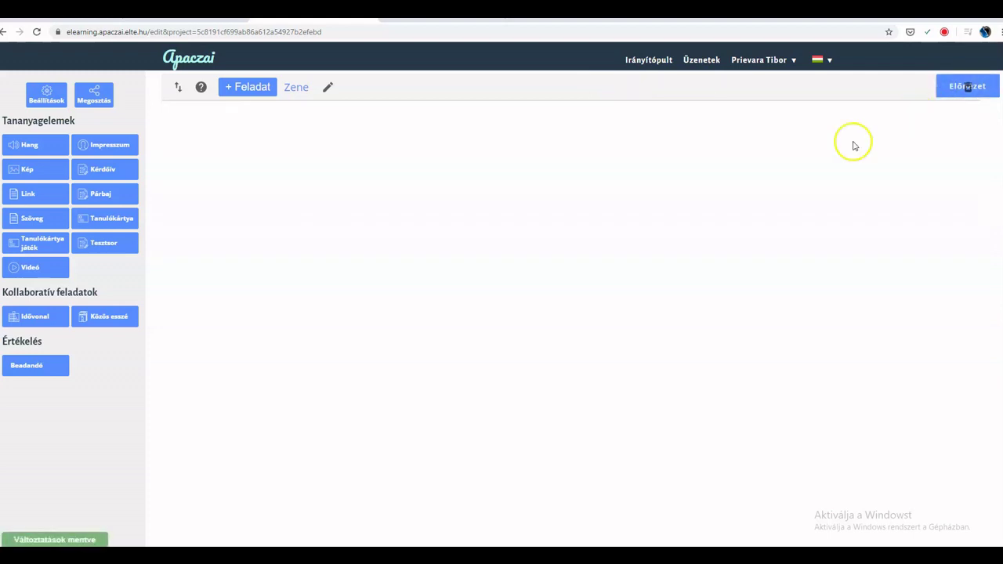
left_click(37, 169)
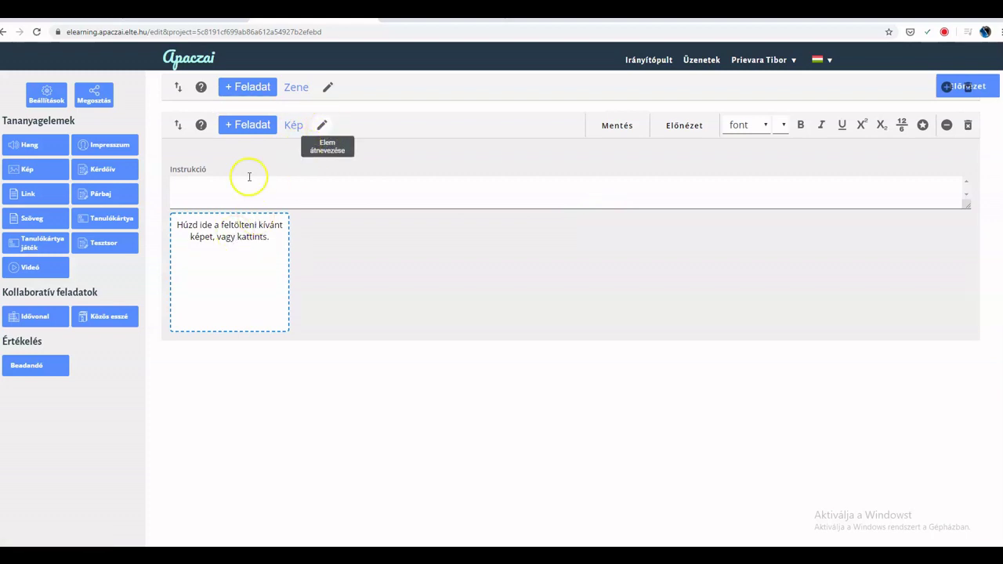
left_click(947, 126)
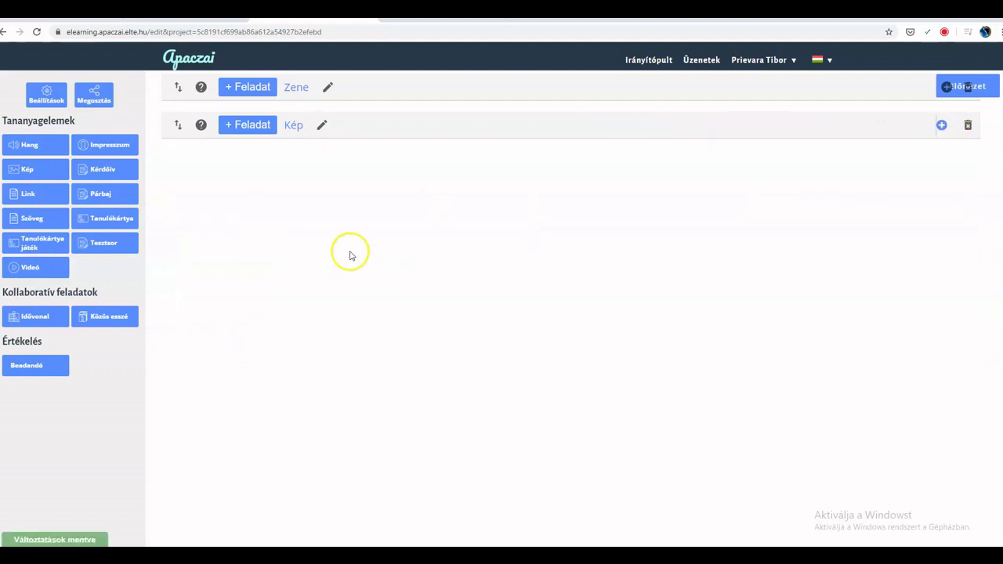
- Add an empty Szöveg element and collapse it after briefly opening a blank Notepad window
left_click(34, 217)
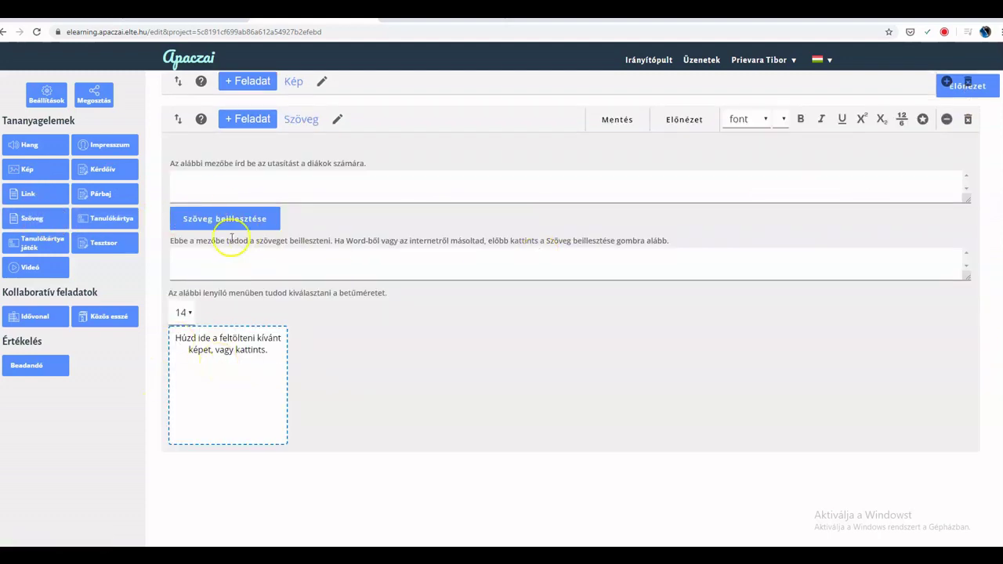
left_click(231, 185)
left_click(413, 554)
left_click_drag(463, 38, 455, 74)
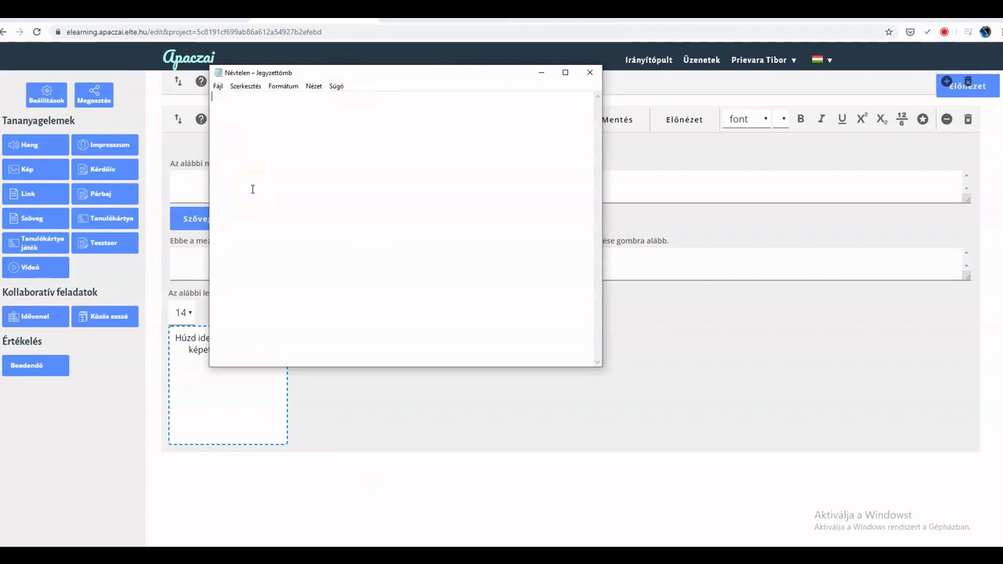
left_click(590, 73)
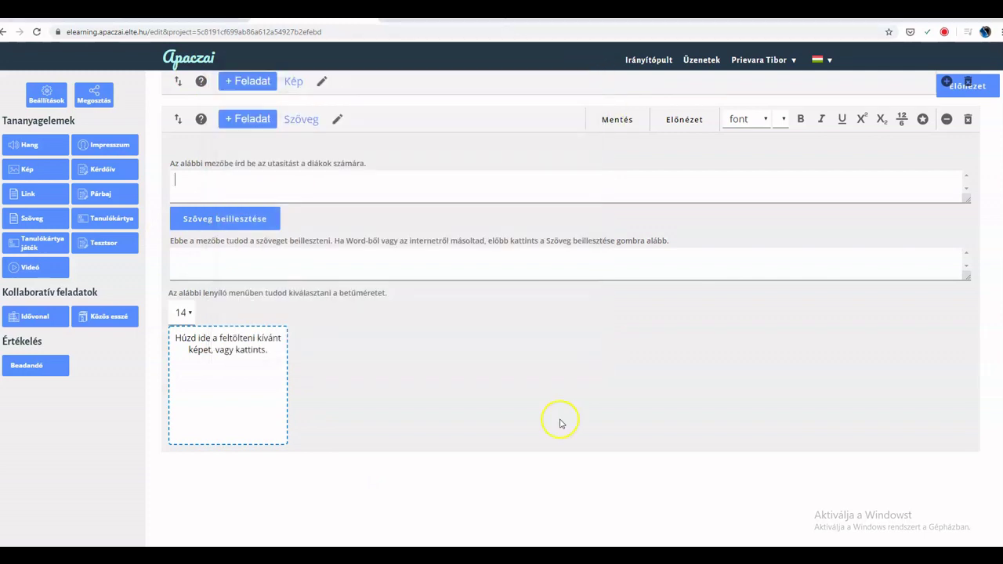
left_click(946, 119)
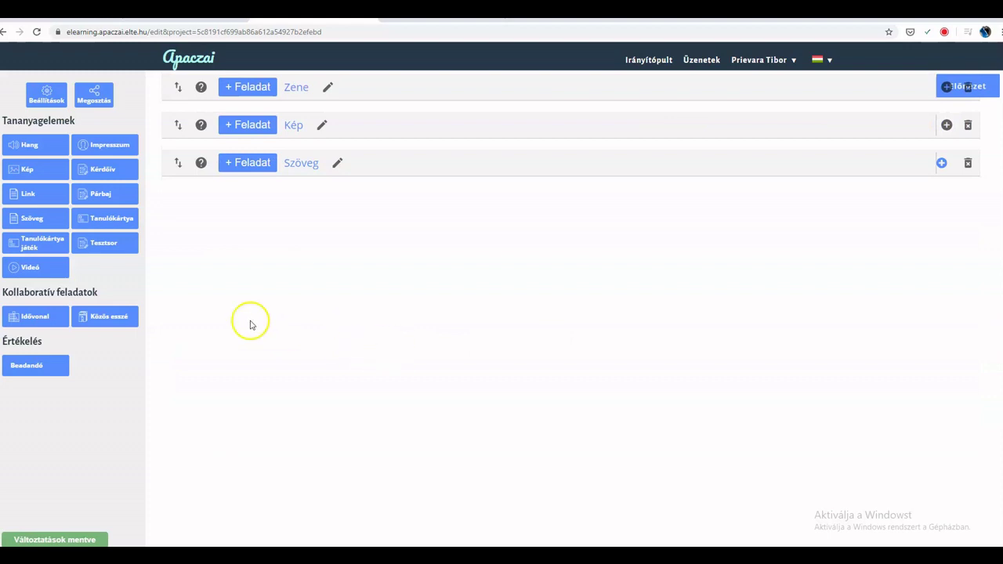
- Add a Link element and set its link target to the Kép element
left_click(25, 192)
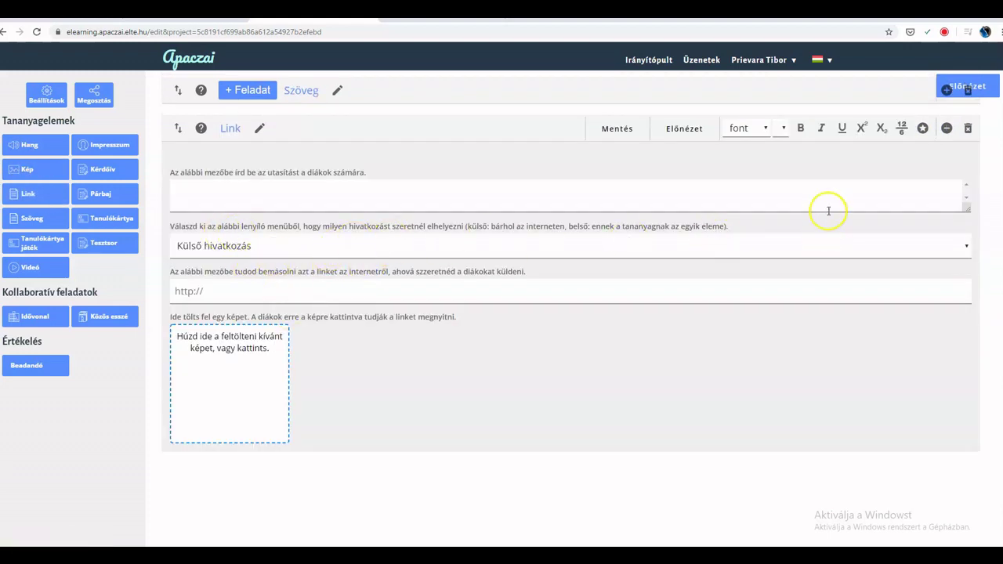
left_click(832, 245)
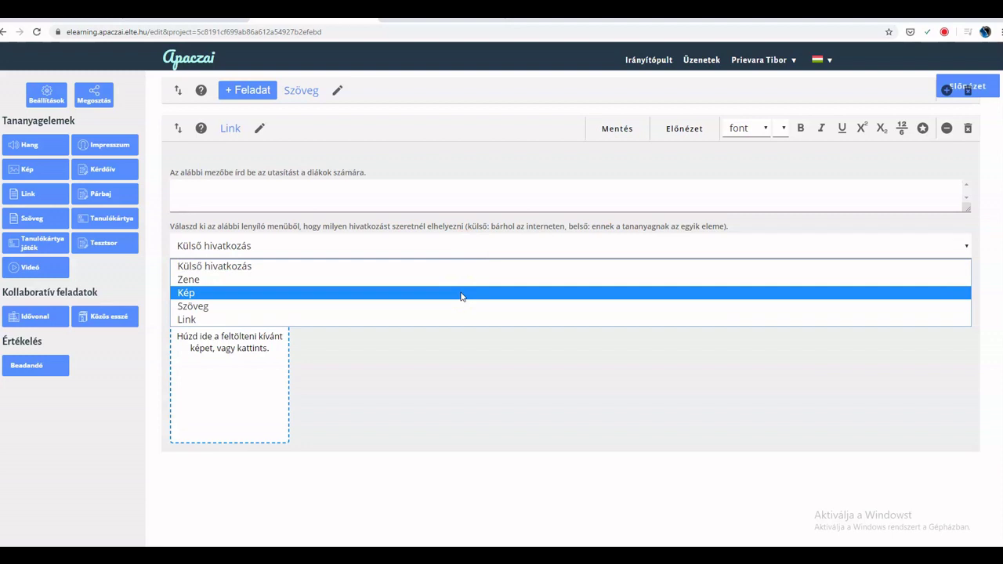
left_click(463, 296)
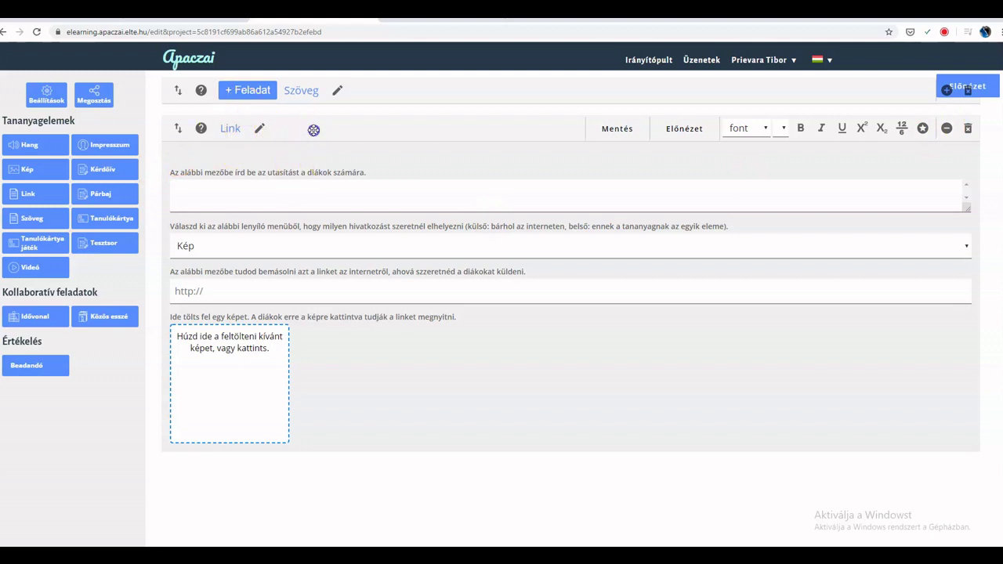
- Move the Link element to the top of the material and check its available link targets
left_click_drag(314, 130, 314, 49)
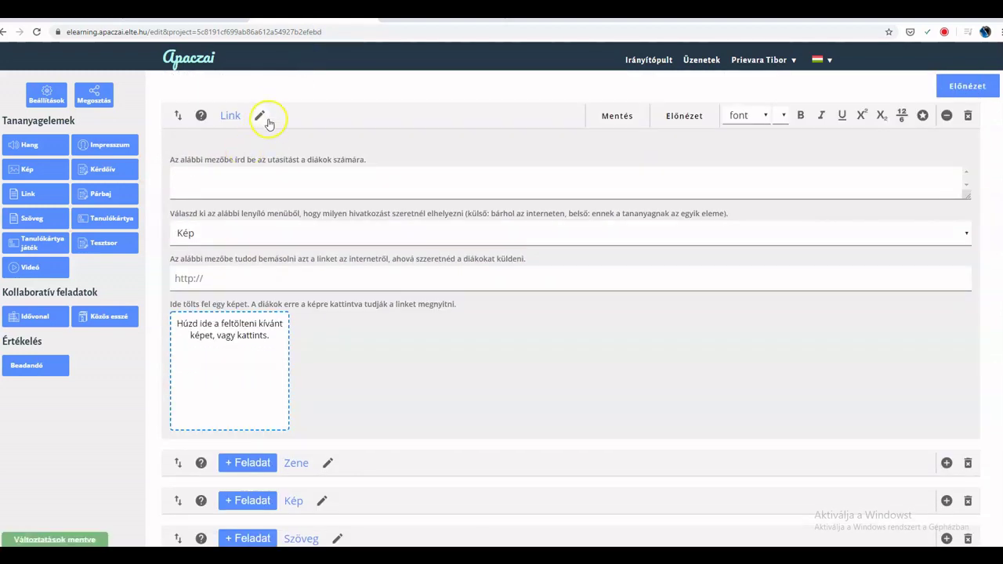
left_click(732, 236)
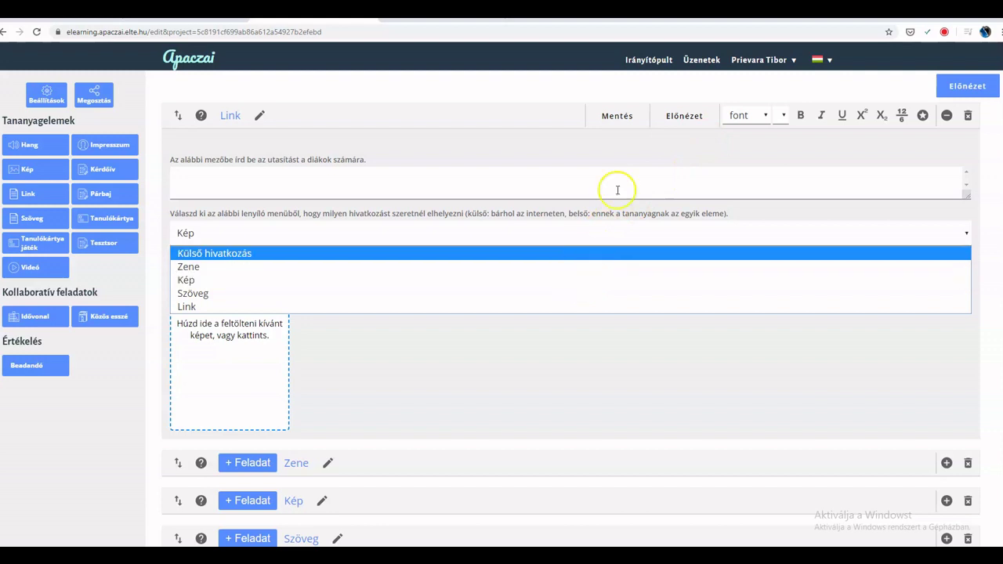
left_click(636, 150)
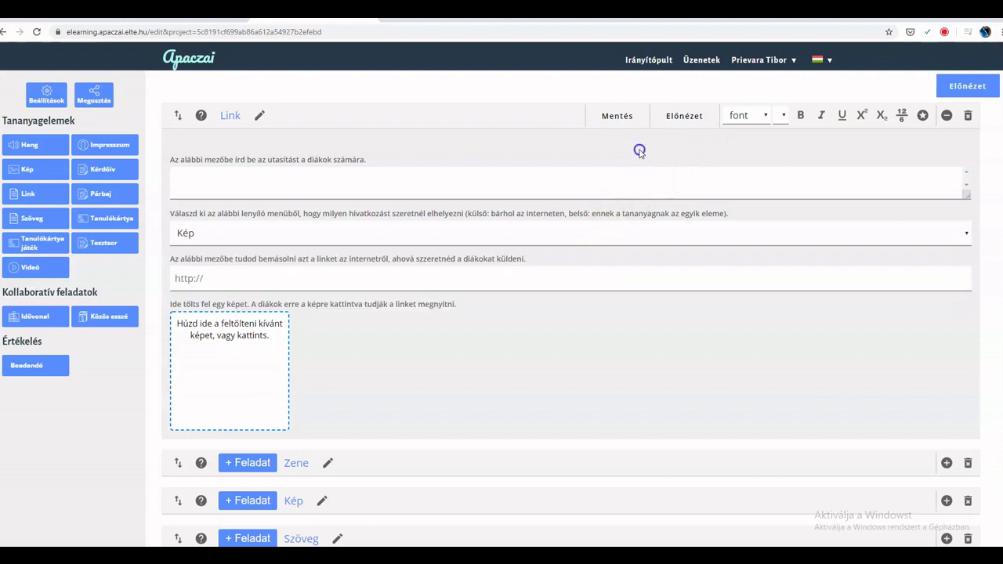
- Collapse the Link element and reorder the elements below it as Szöveg, Kép, Zene
left_click(947, 117)
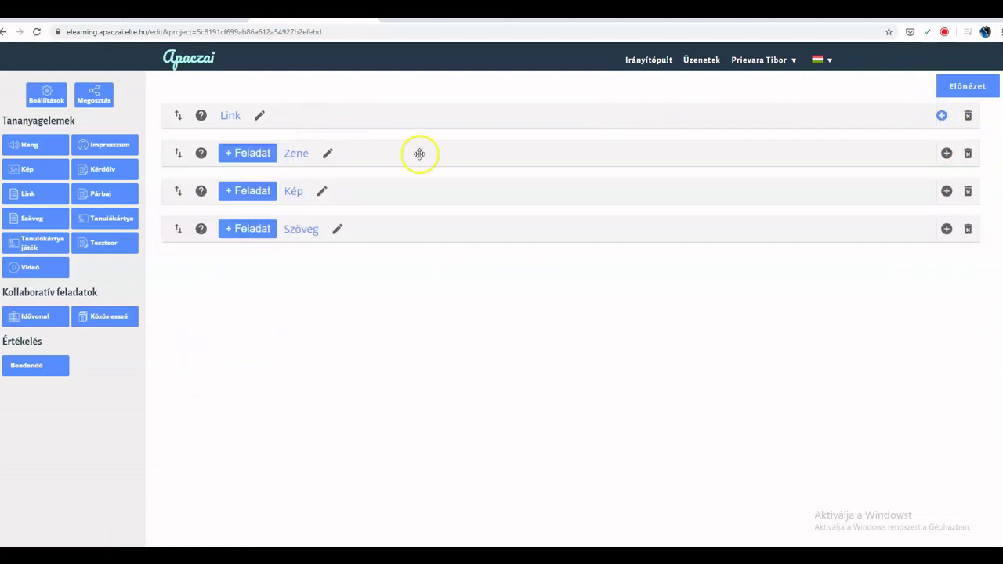
mouse_move(419, 152)
left_mouse_down()
mouse_move(413, 233)
mouse_move(411, 152)
left_mouse_up()
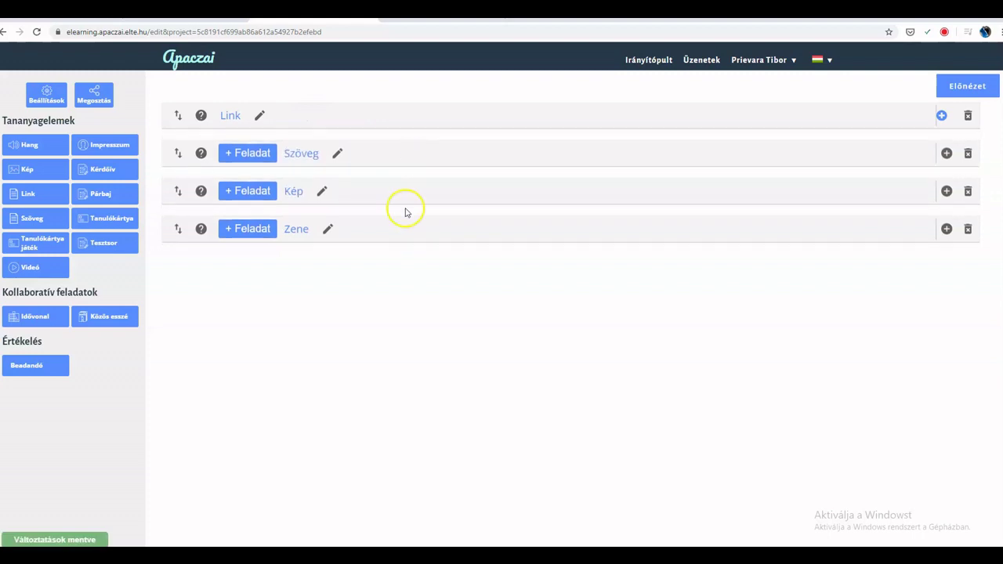
left_click_drag(405, 197, 401, 160)
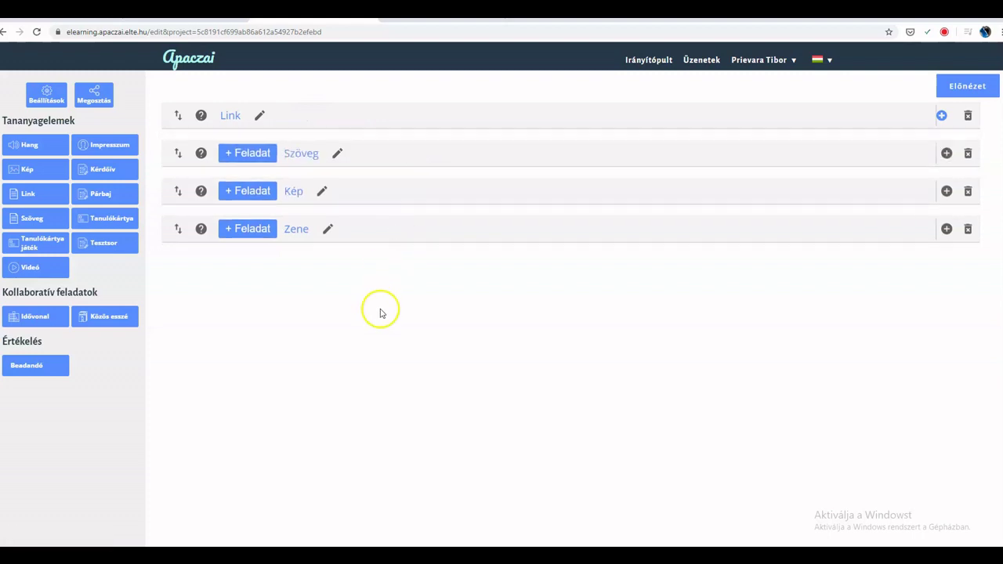
- Add a Videó element, check its YouTube link and Kezdőpont fields without filling them in, and collapse it
left_click(36, 265)
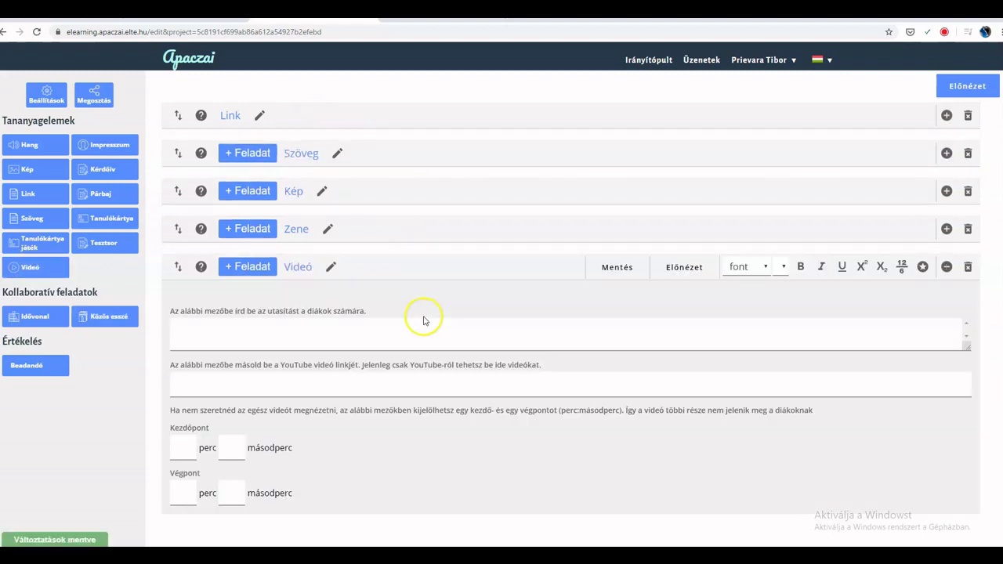
left_click(288, 387)
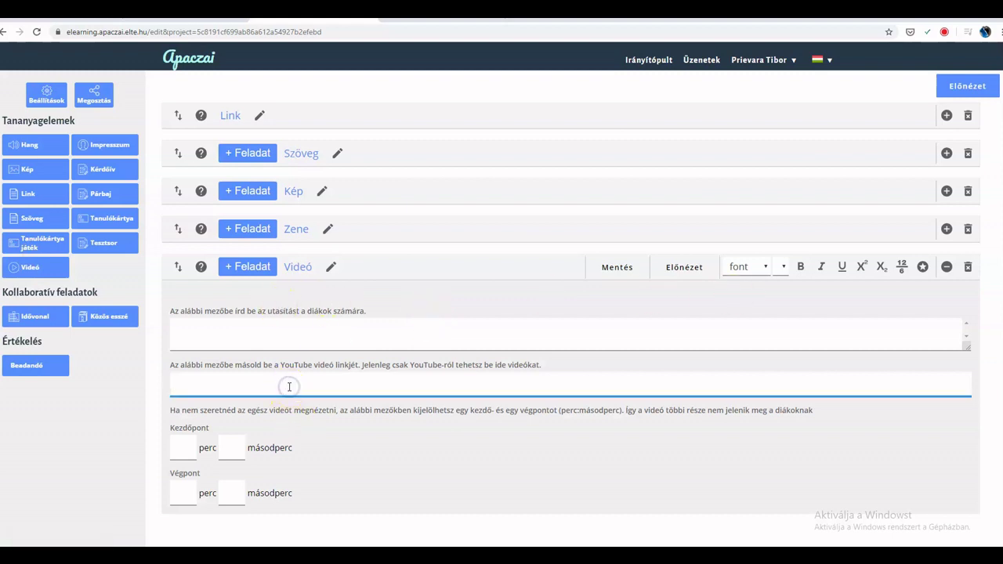
scroll(289, 387, "down", 1)
left_click(181, 386)
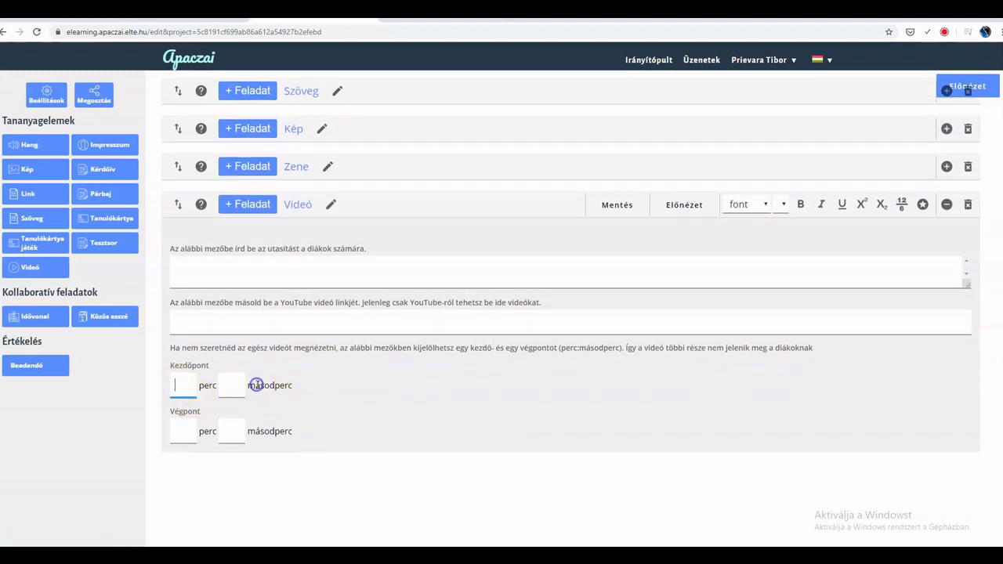
left_click(241, 385)
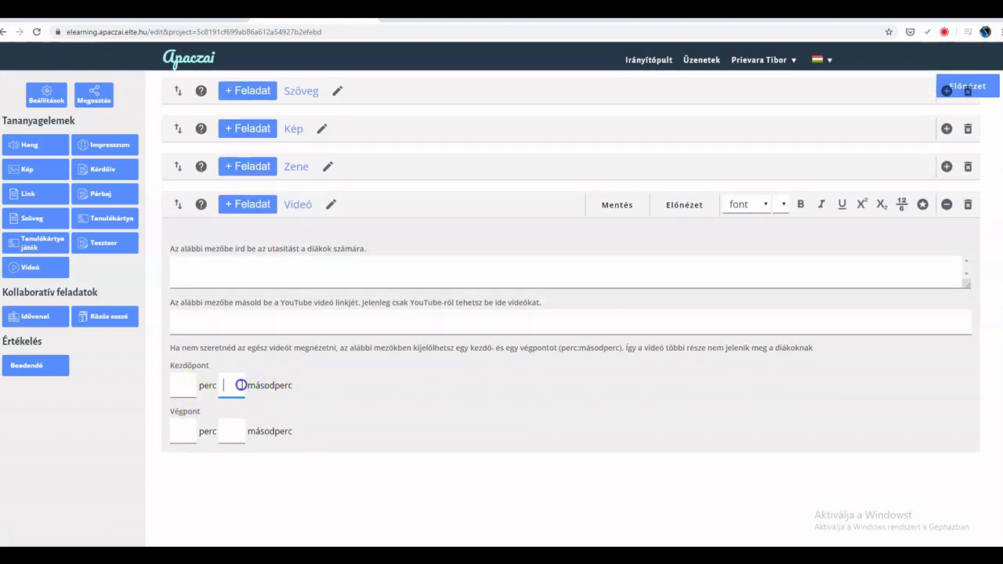
left_click(178, 384)
left_click(947, 204)
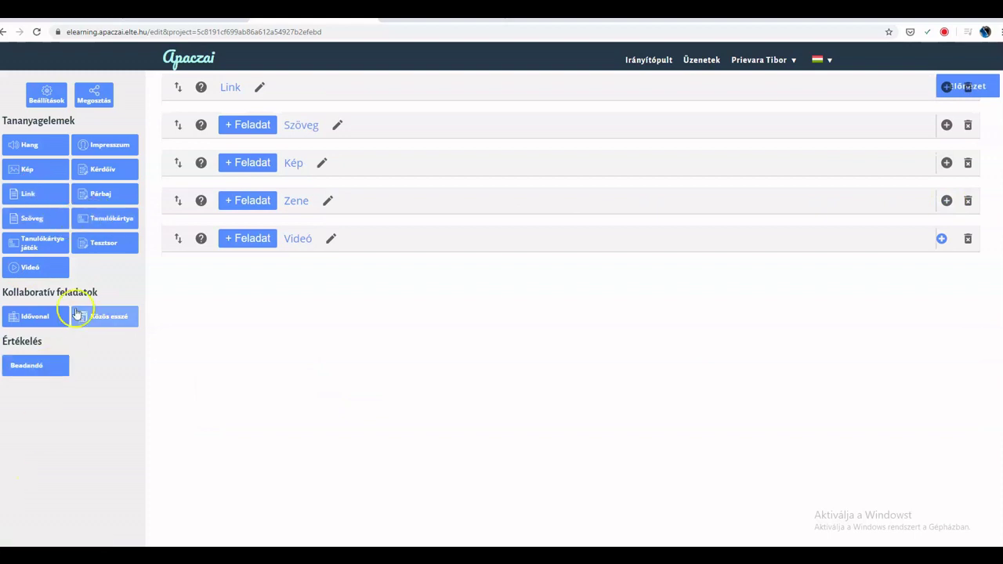
- Add a Tanulókártya element with a new card whose Kifejezés is "helló" and Jelentés is "szia"
left_click(98, 219)
left_click(302, 352)
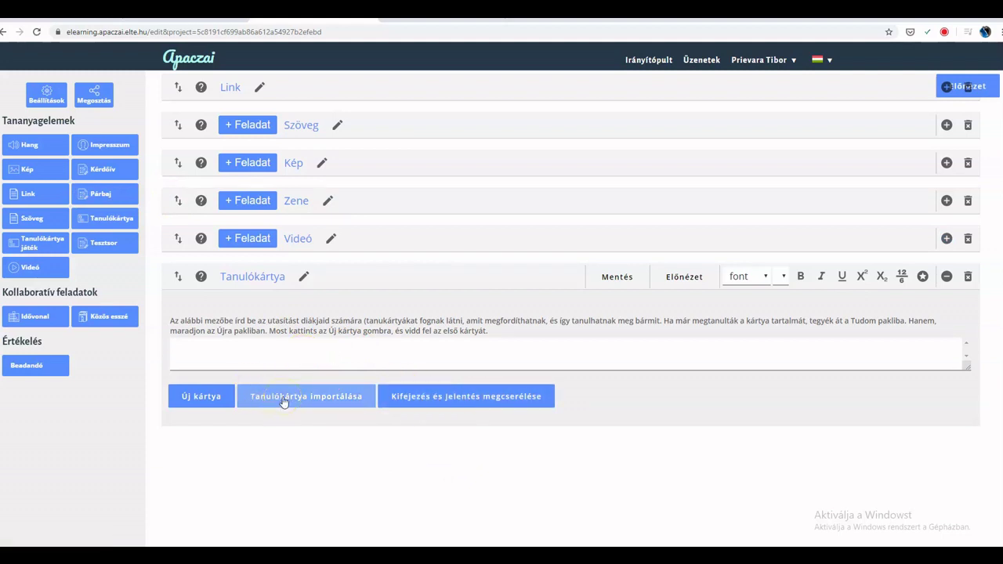
left_click(192, 394)
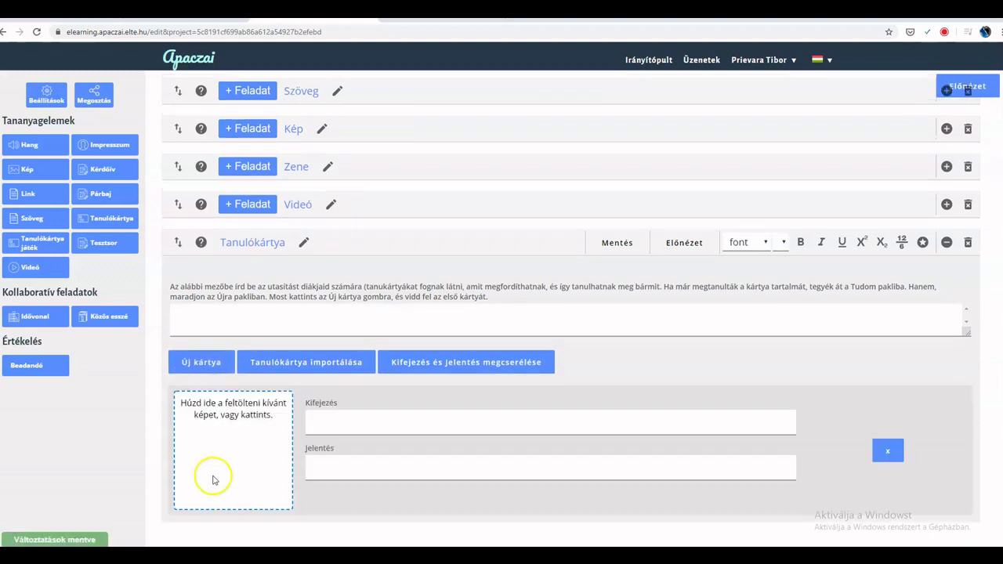
left_click(423, 426)
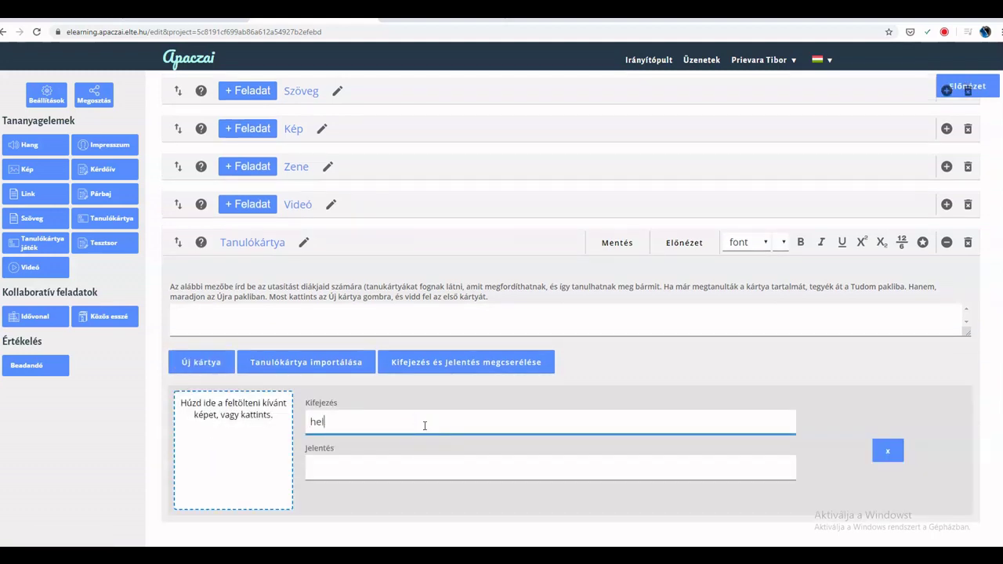
key("Tab")
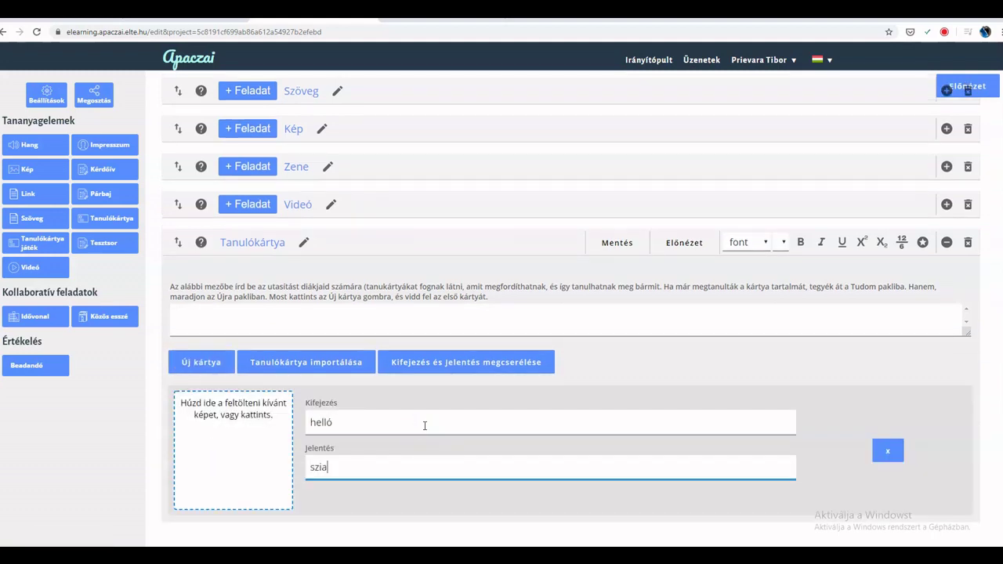
- Upload the image tanari_tananyagok to the helló card and save the Tanulókártya element
left_click(246, 455)
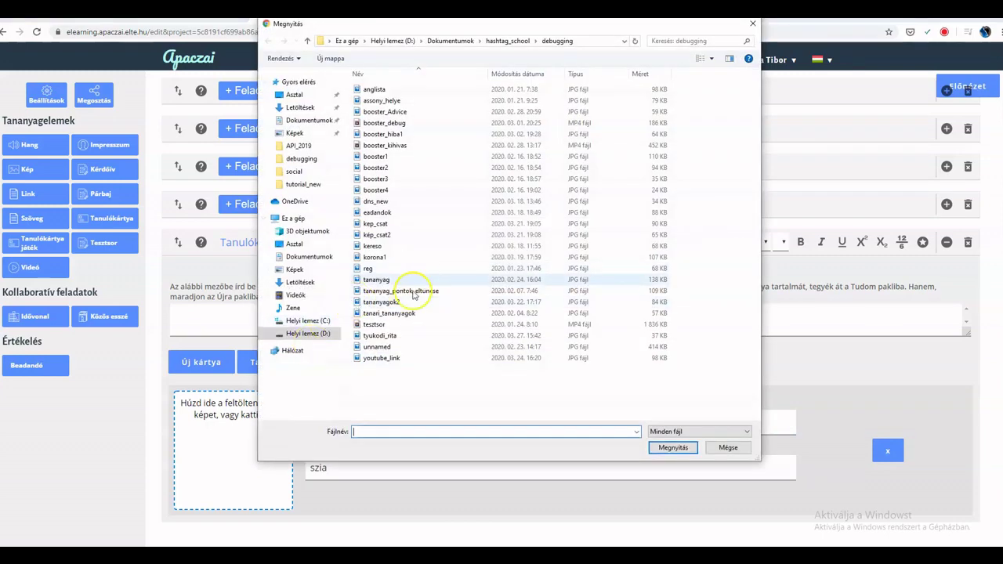
double_click(407, 313)
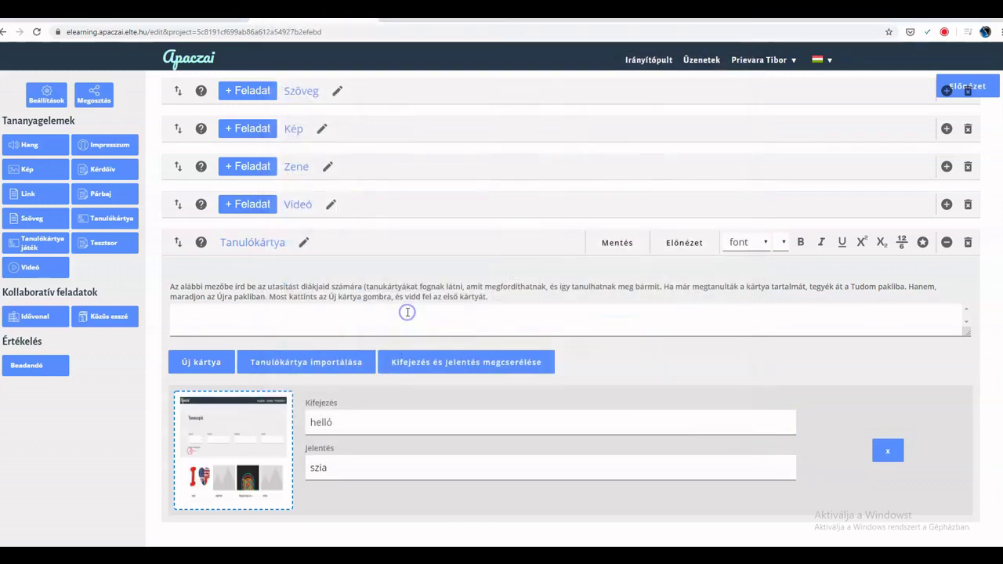
left_click(619, 250)
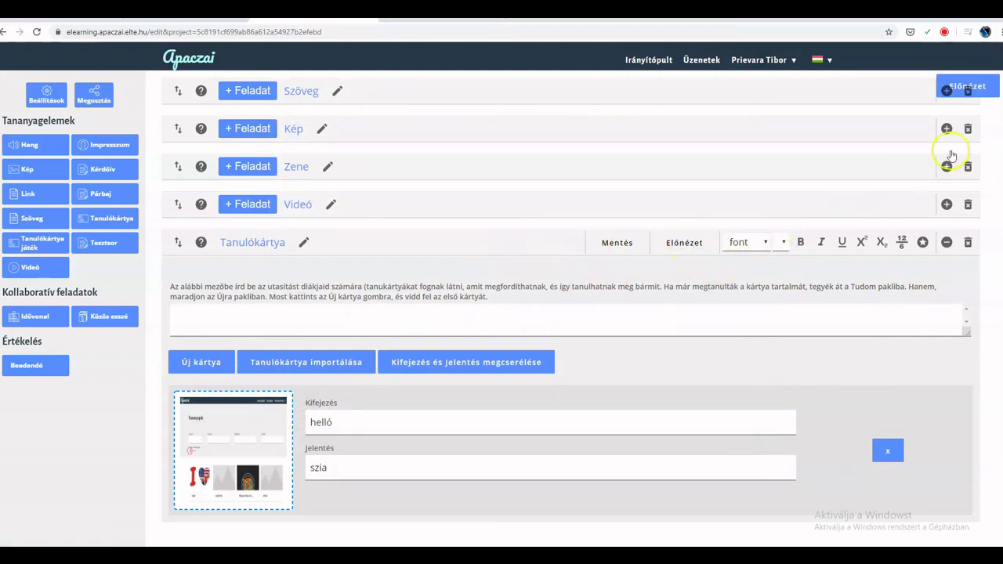
- Preview the Tanulókártya element, flip the card between its two sides several times, and return to the editor
left_click(668, 243)
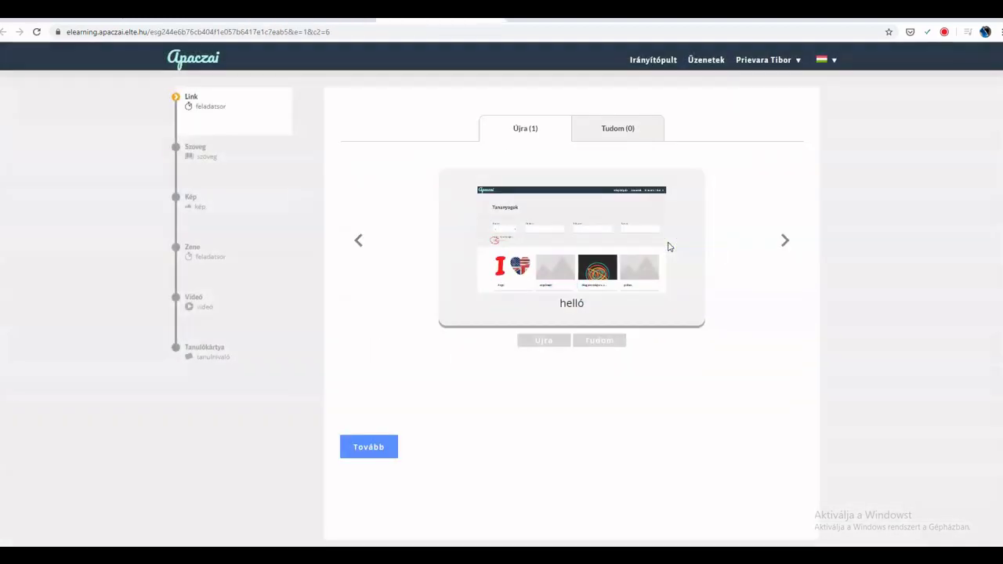
left_click(597, 248)
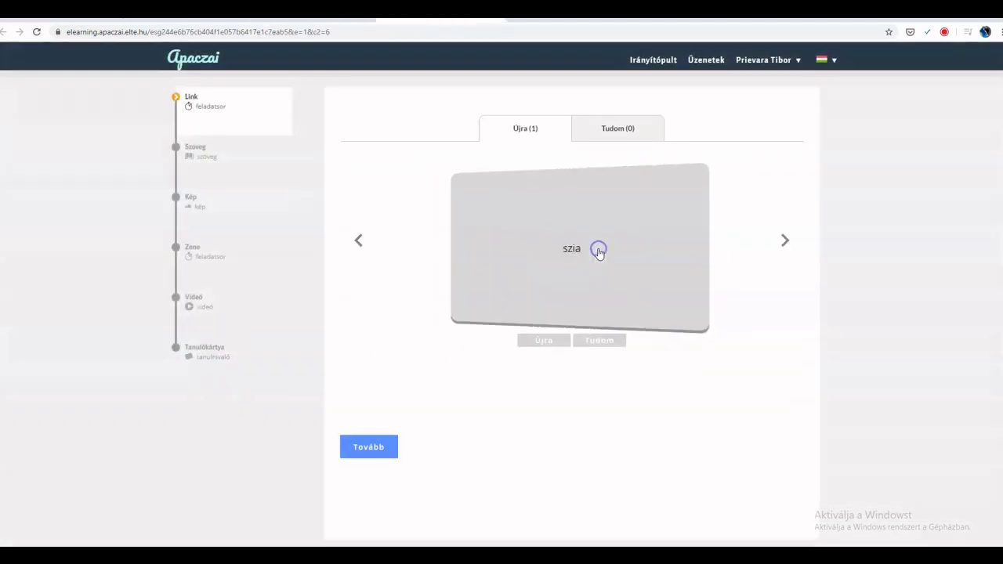
left_click(598, 251)
left_click(598, 251)
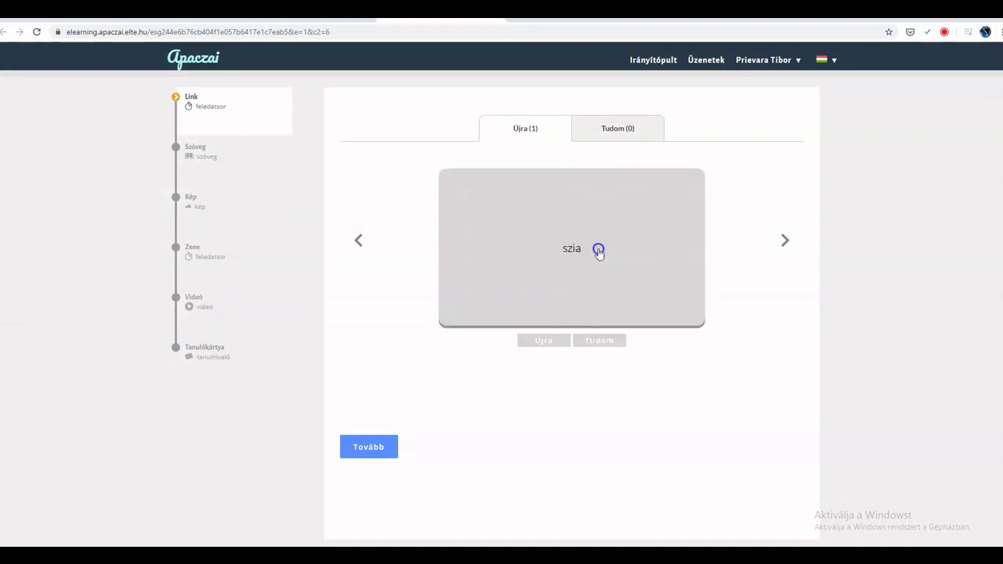
left_click(597, 252)
left_click(314, 11)
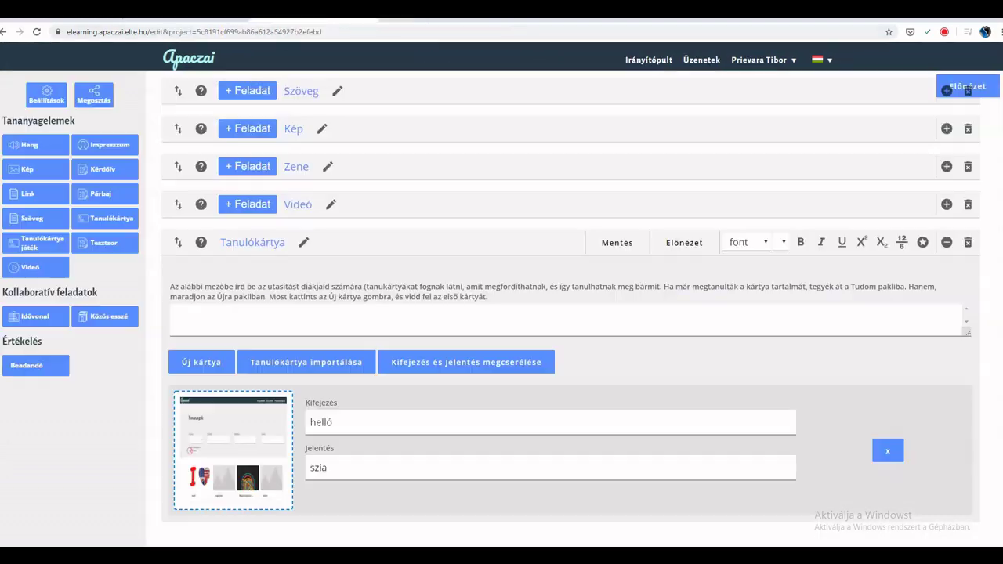
- Open the flashcard import and set the separator between word and explanation to egyéb with the character %
left_click(341, 365)
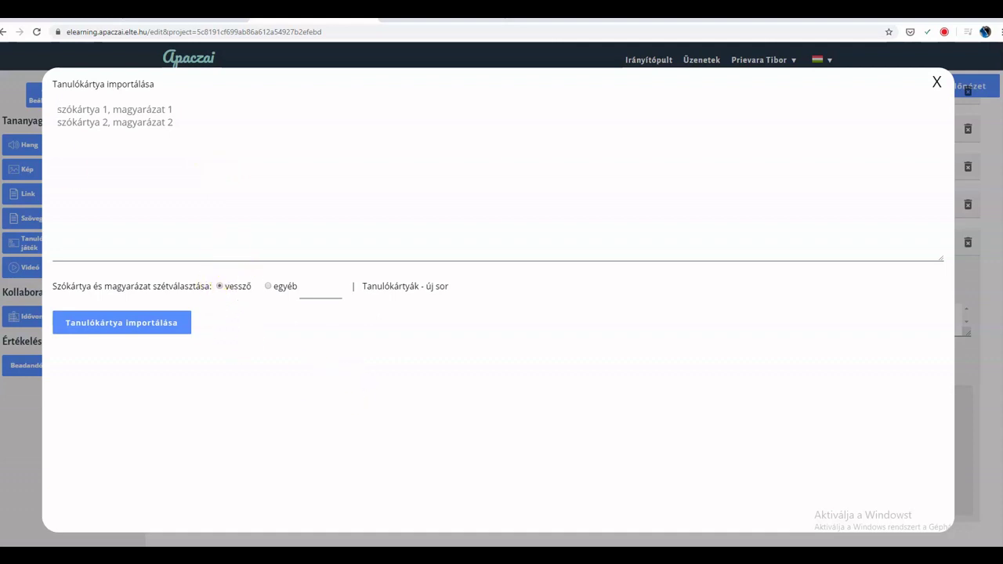
left_click(110, 108)
left_click(177, 113)
left_click(110, 112)
left_click(267, 286)
left_click(312, 287)
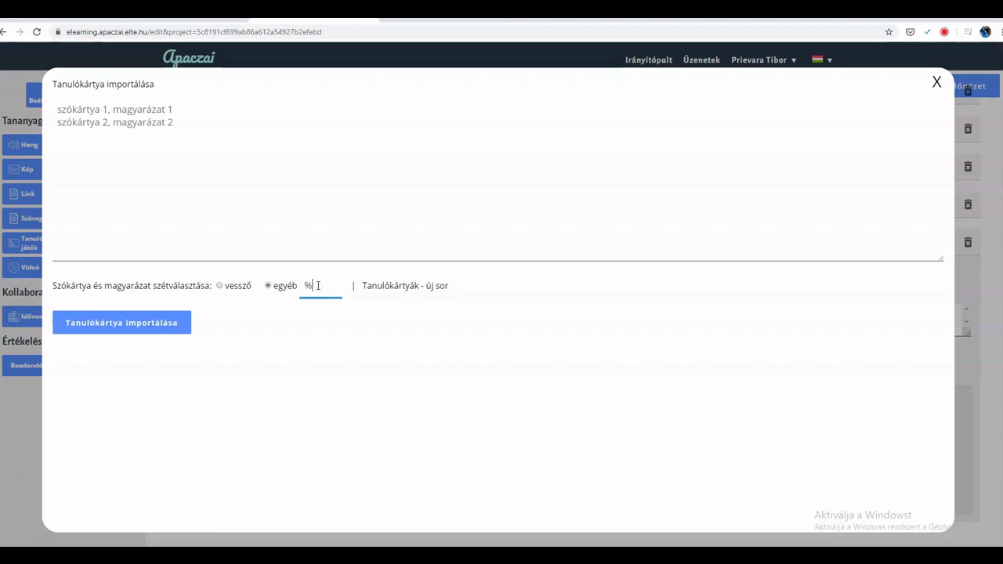
- Import a flashcard from the text "helló%szia" and close the import dialog
left_click(101, 114)
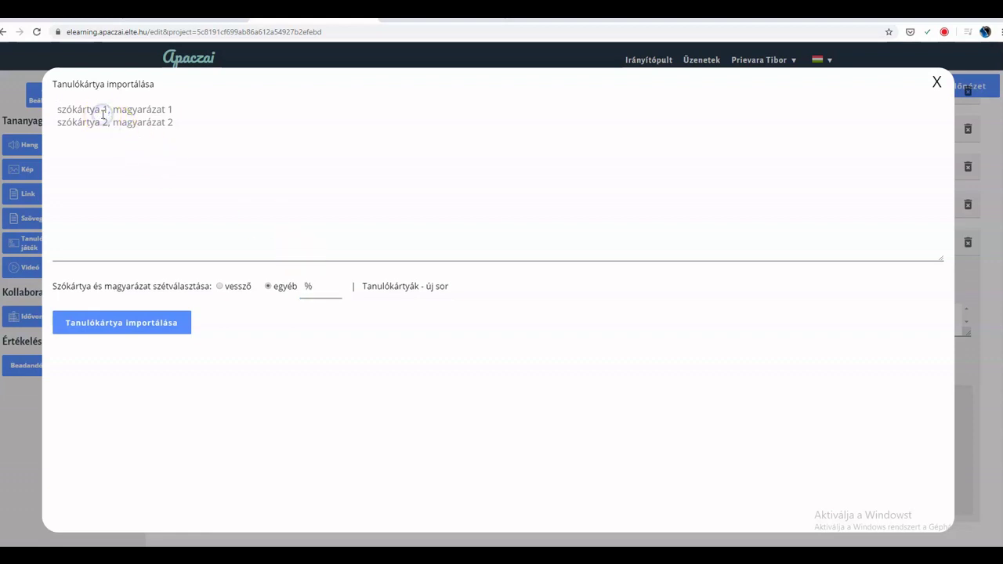
type("he")
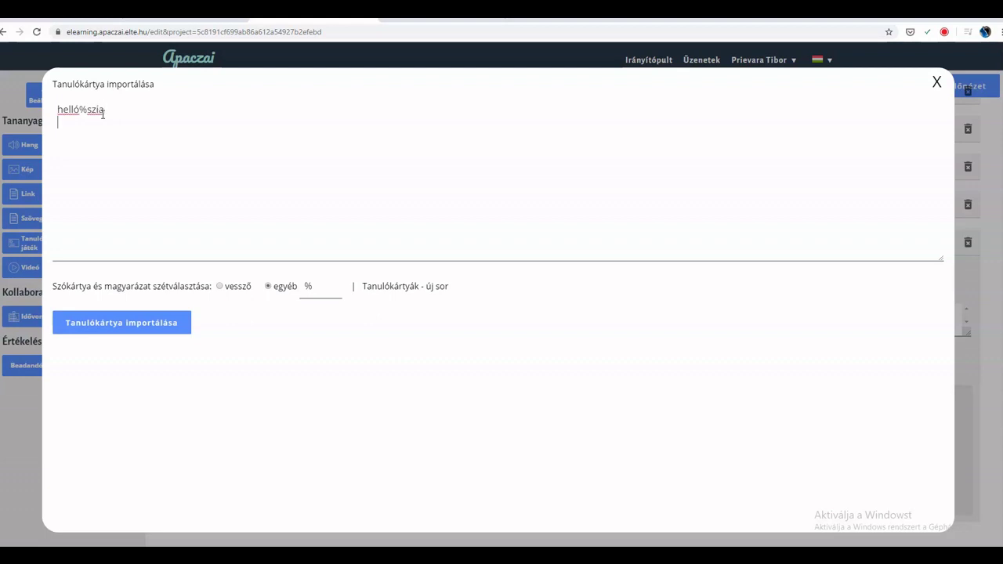
type("lló%szia")
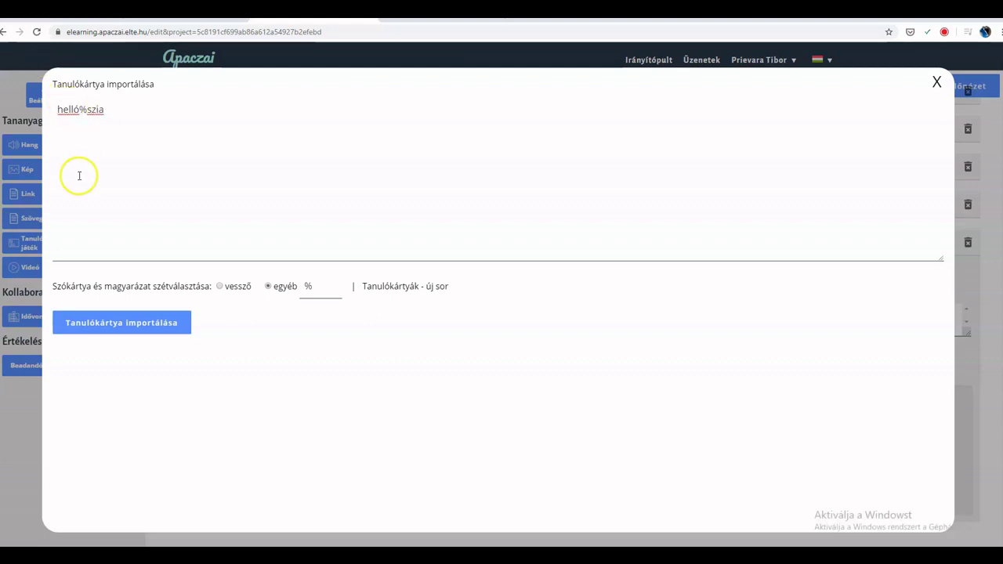
left_click(140, 320)
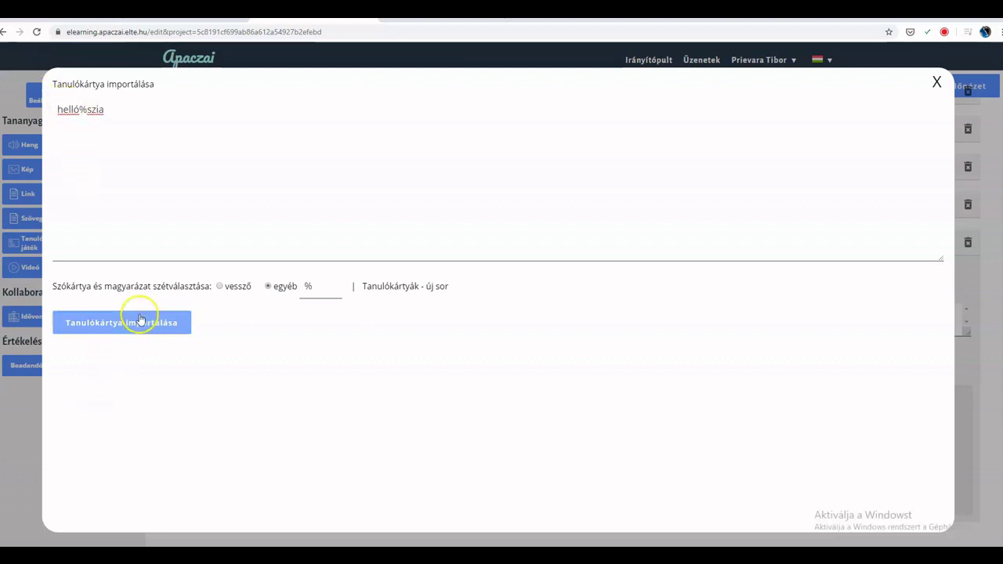
left_click(937, 82)
scroll(533, 287, "down", 1)
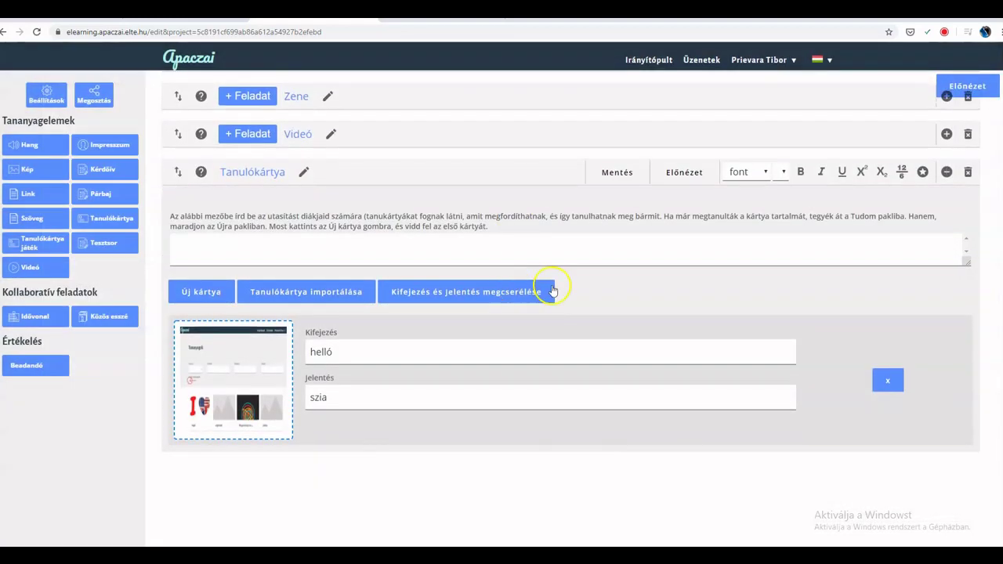
- Collapse the Tanulókártya element, add a Tanulókártya játék that includes the first helló card, and save it
left_click(947, 175)
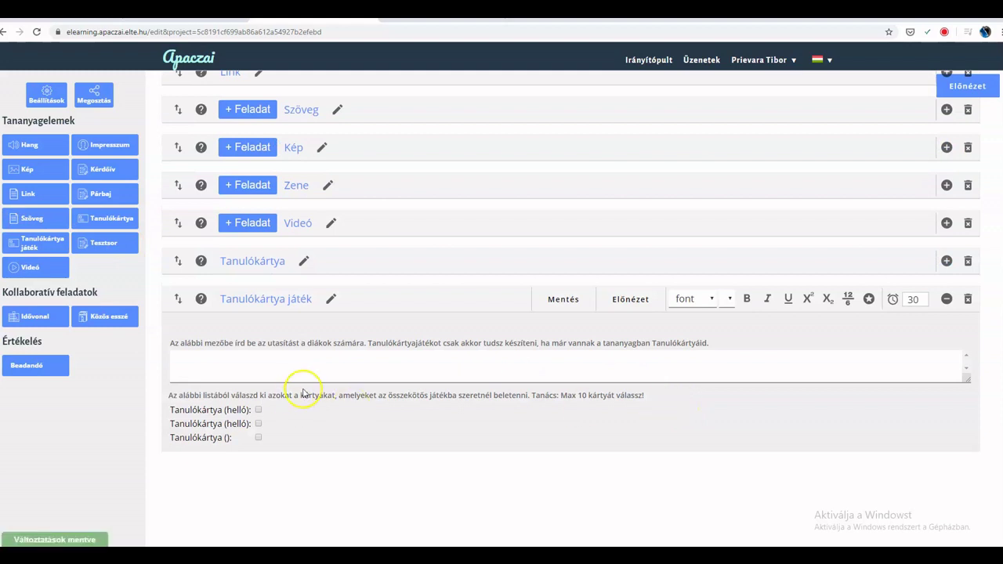
left_click(257, 409)
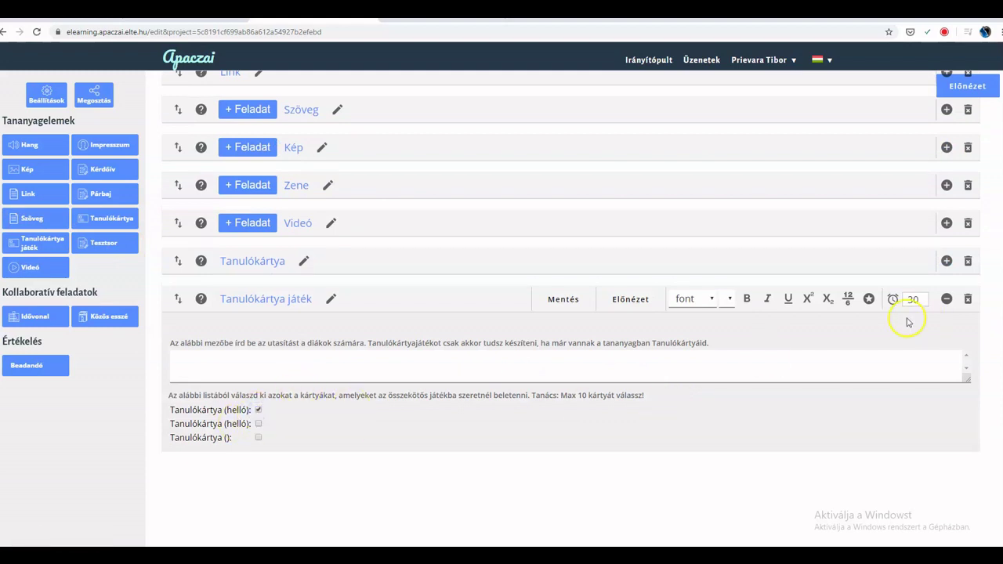
left_click(560, 299)
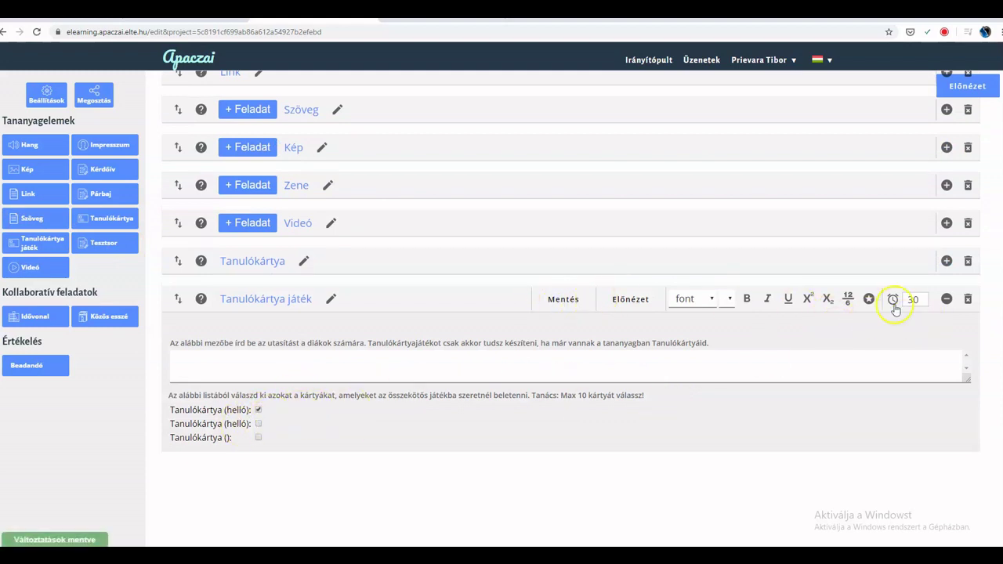
- Preview the Tanulókártya játék and match the szia tile with the helló tile
left_click(633, 301)
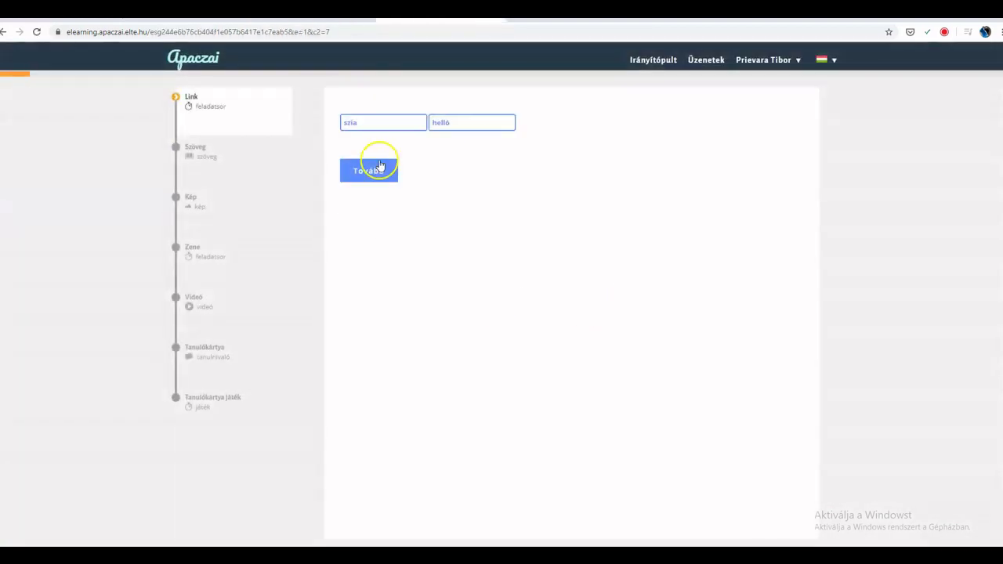
left_click_drag(383, 128, 460, 129)
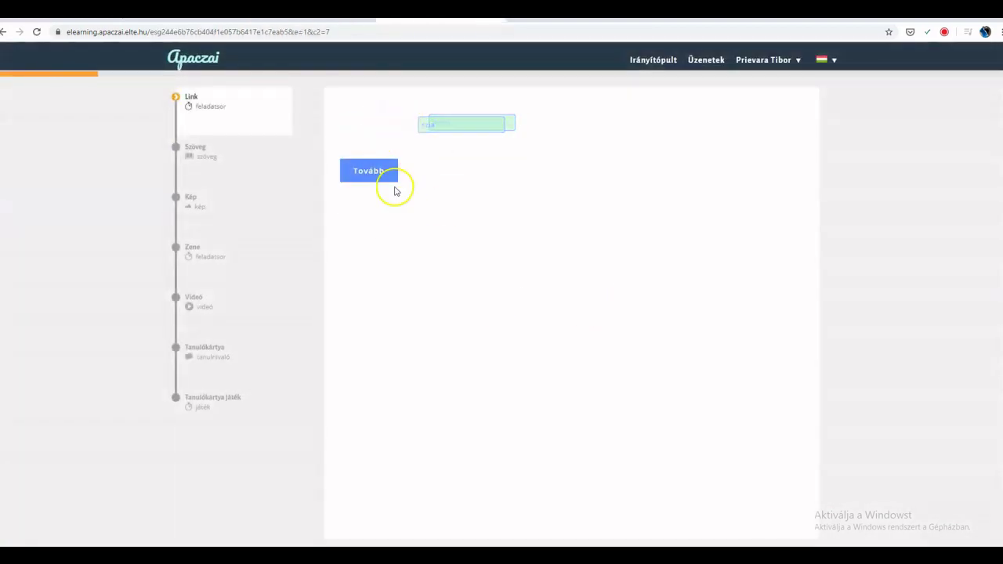
left_click(381, 176)
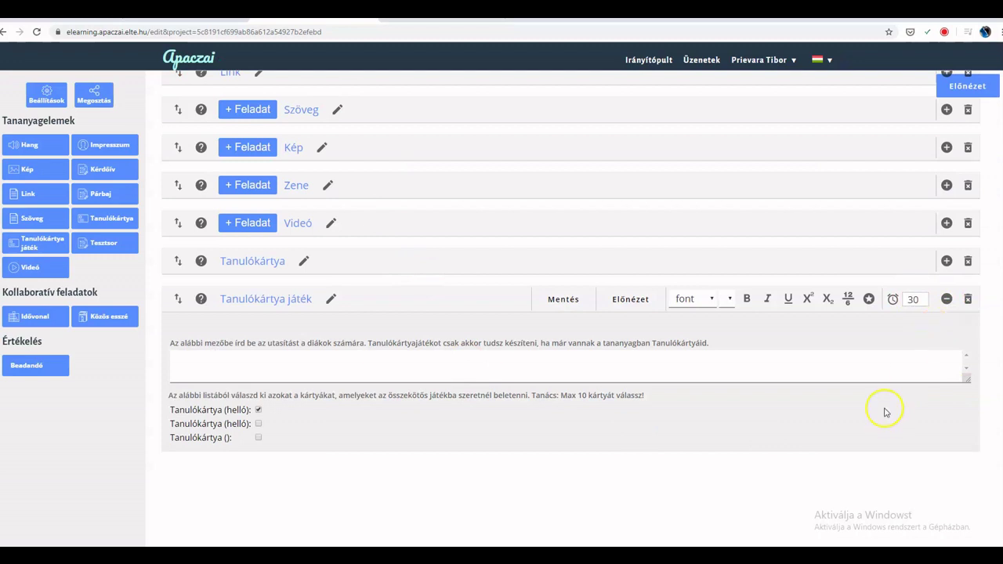
- Check the timer bar in the game's preview, then set the Tanulókártya játék's time limit to 0 and collapse and reopen the element
scroll(885, 412, "up", 1)
scroll(884, 403, "down", 1)
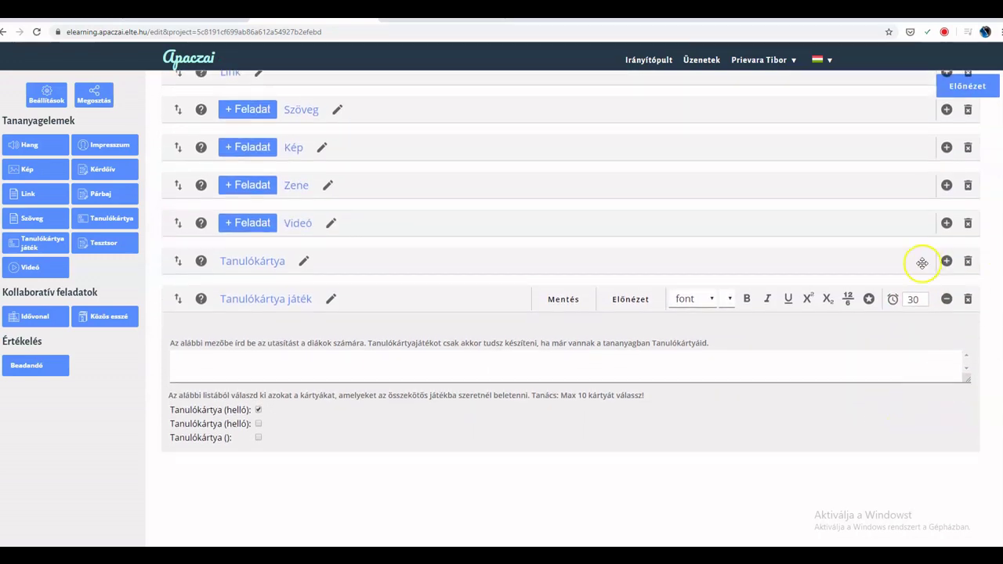
double_click(912, 299)
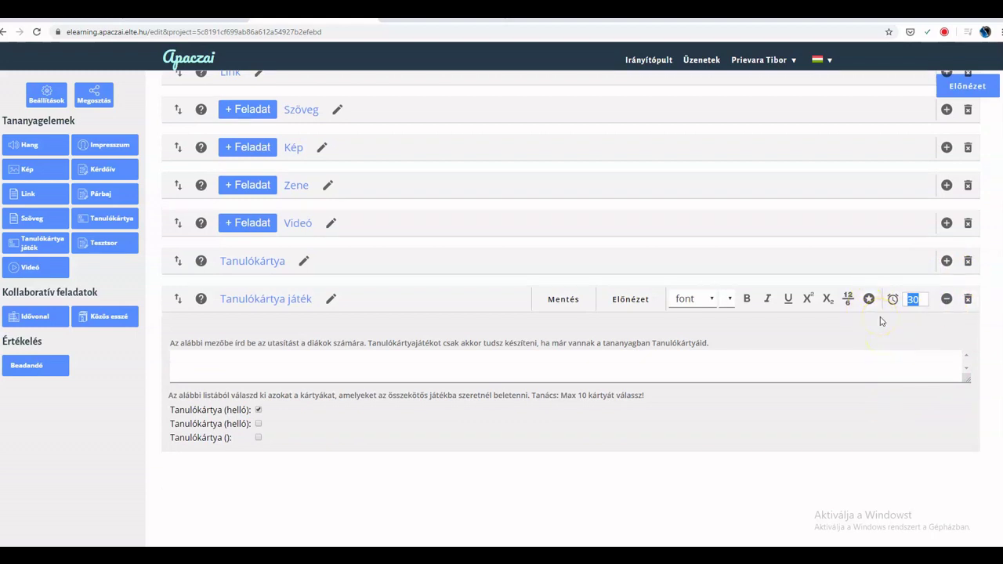
left_click(453, 25)
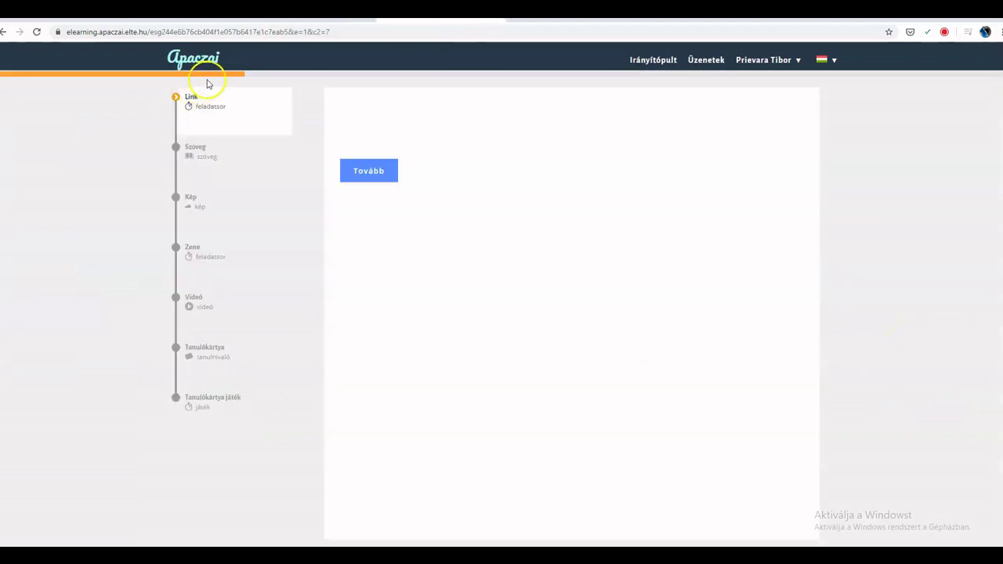
key("ctrl+shift+Tab")
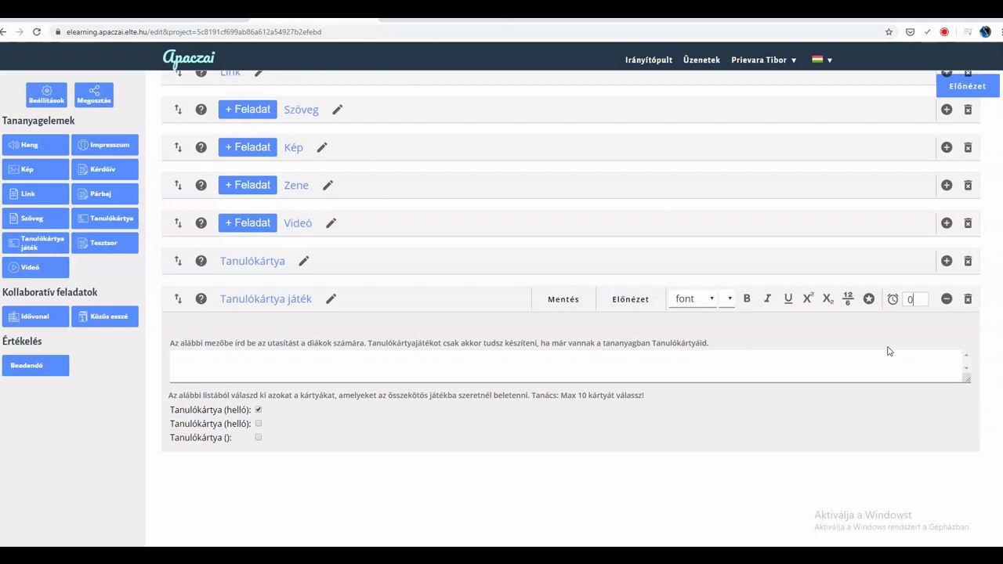
left_click(946, 299)
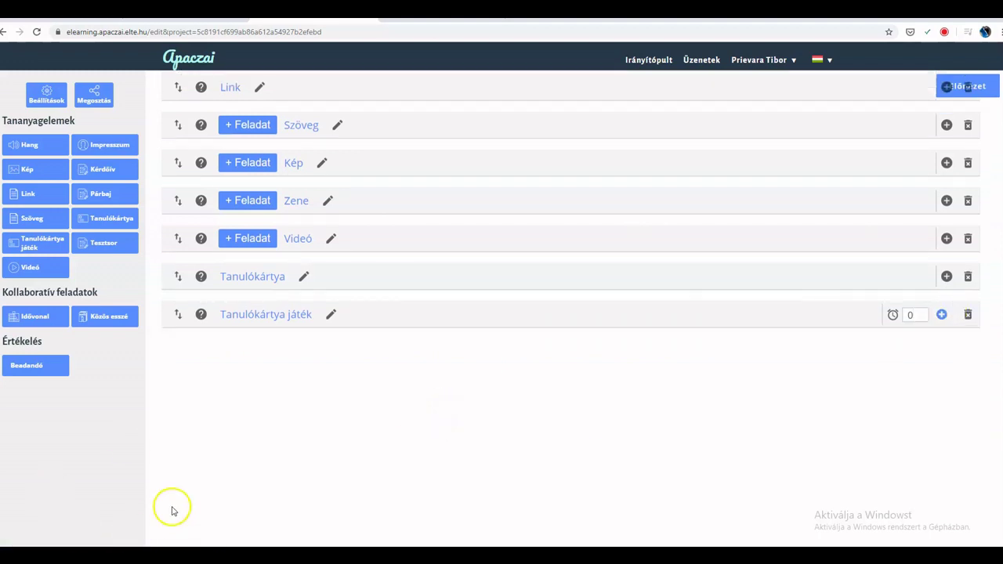
left_click(941, 314)
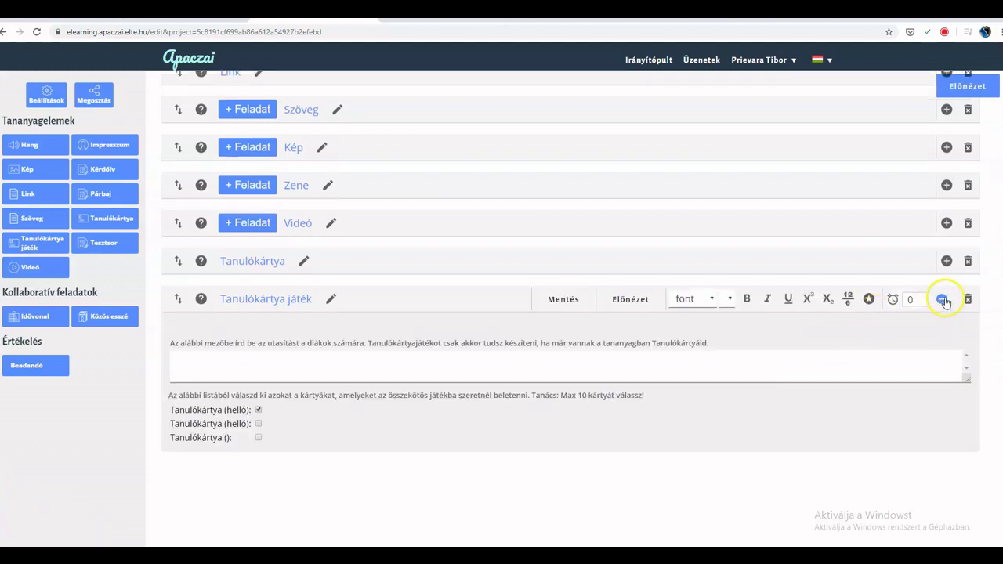
- Collapse the Tanulókártya játék element, add a Tesztsor element below it and open its task types
left_click(942, 299)
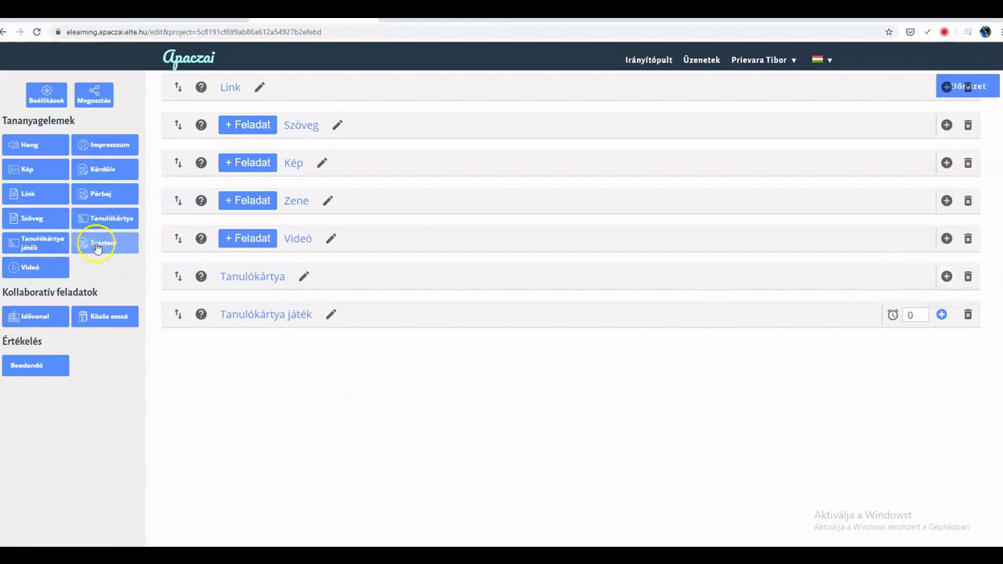
left_click_drag(94, 246, 376, 421)
left_click(246, 352)
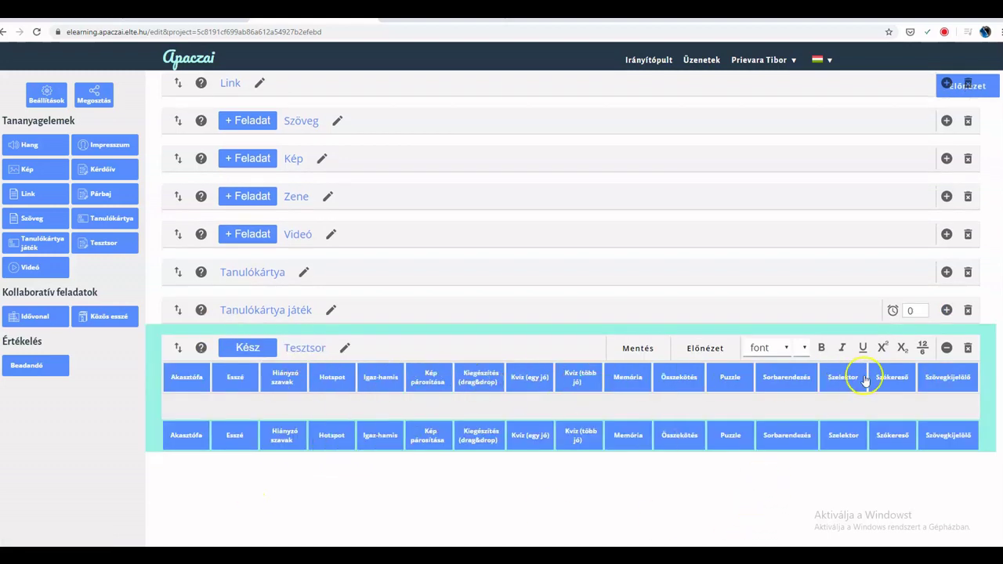
left_click(684, 507)
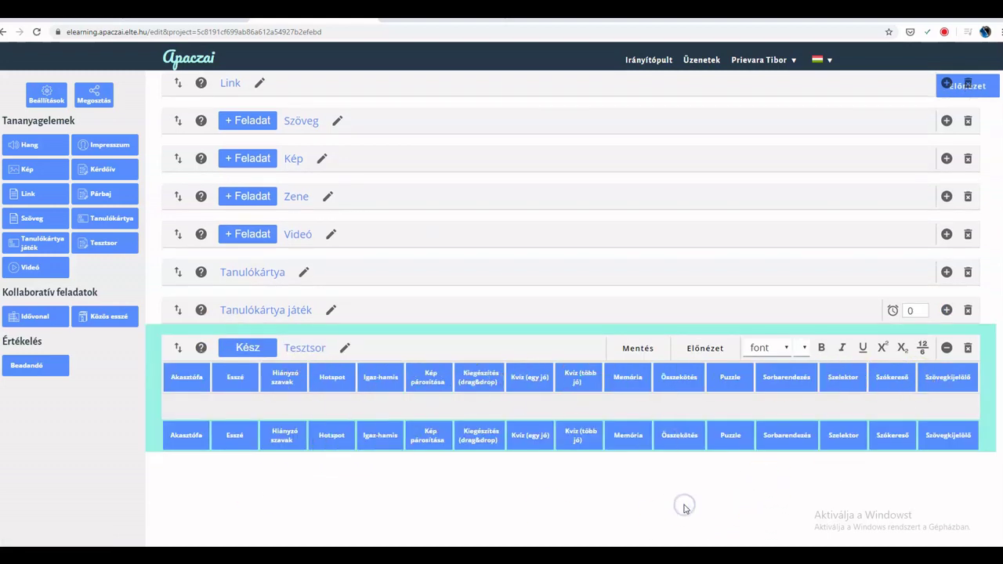
- Add an Akasztófa task to the Tesztsor, worth 4 points and with a time limit of 55
left_click(186, 378)
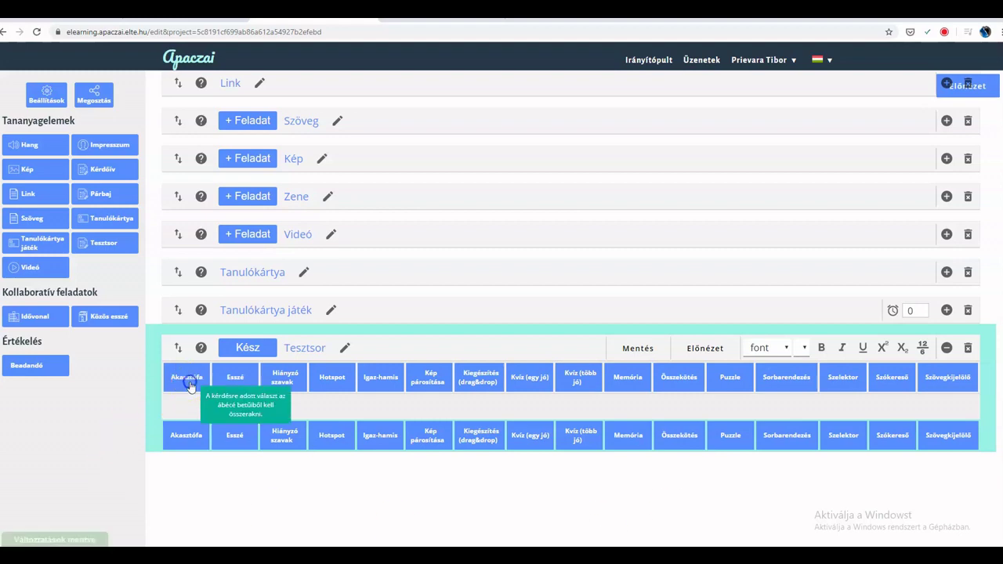
scroll(343, 475, "down", 2)
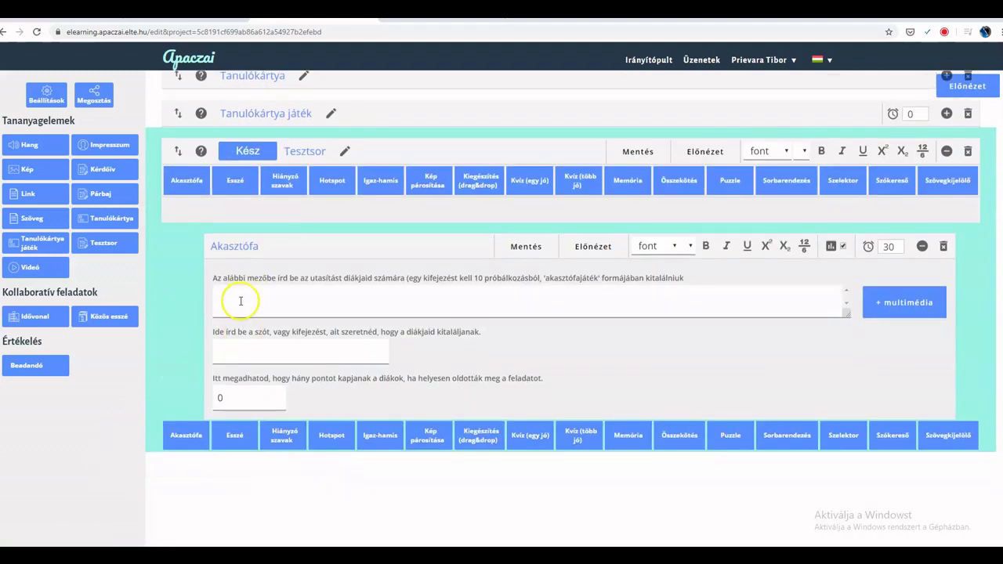
left_click(240, 301)
left_click(229, 348)
left_click(231, 396)
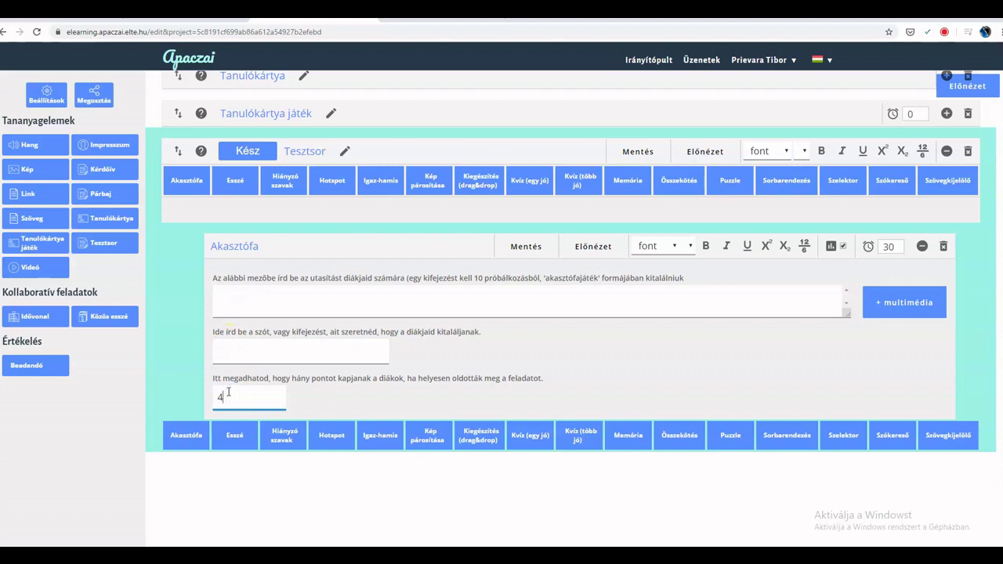
double_click(888, 247)
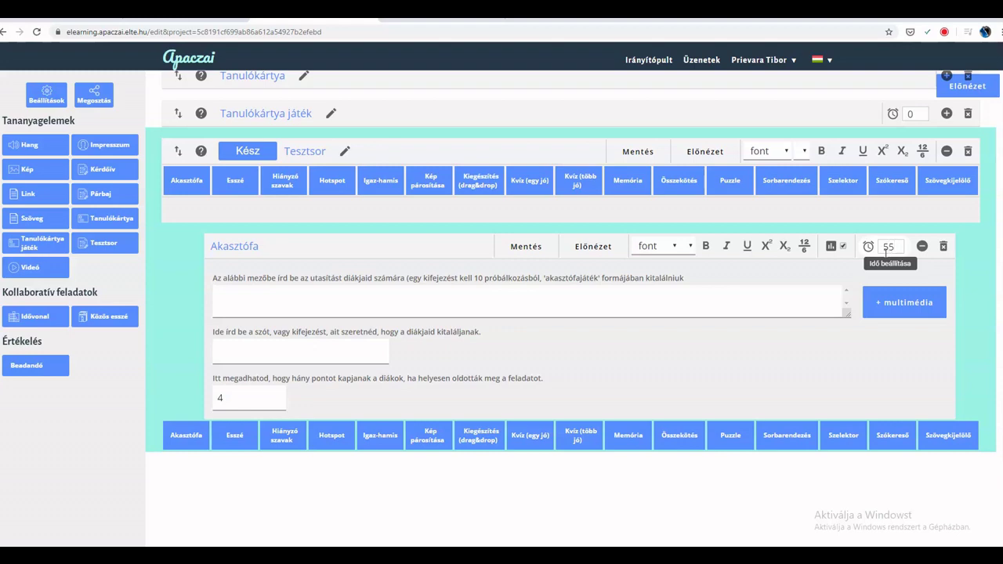
left_click(843, 247)
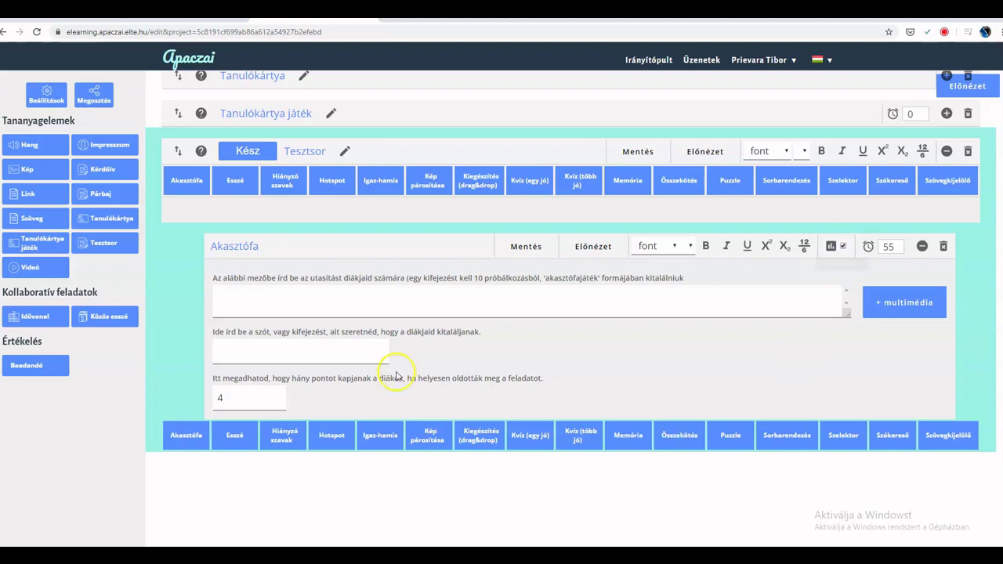
- Enter "Legjobb csapat?" as the Akasztófa instruction and "Arsenal" as the word to guess, and save the task
left_click(420, 305)
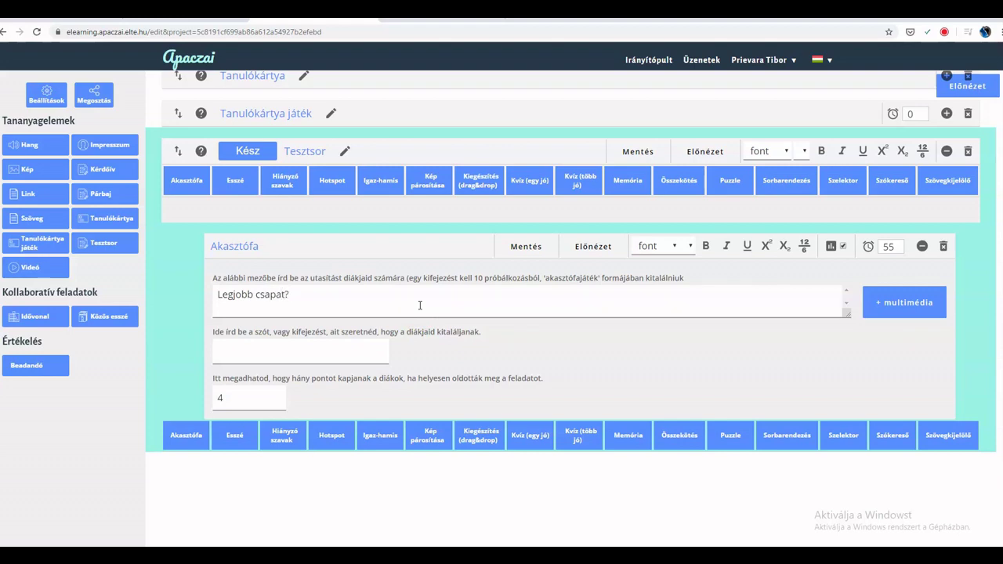
key("Tab")
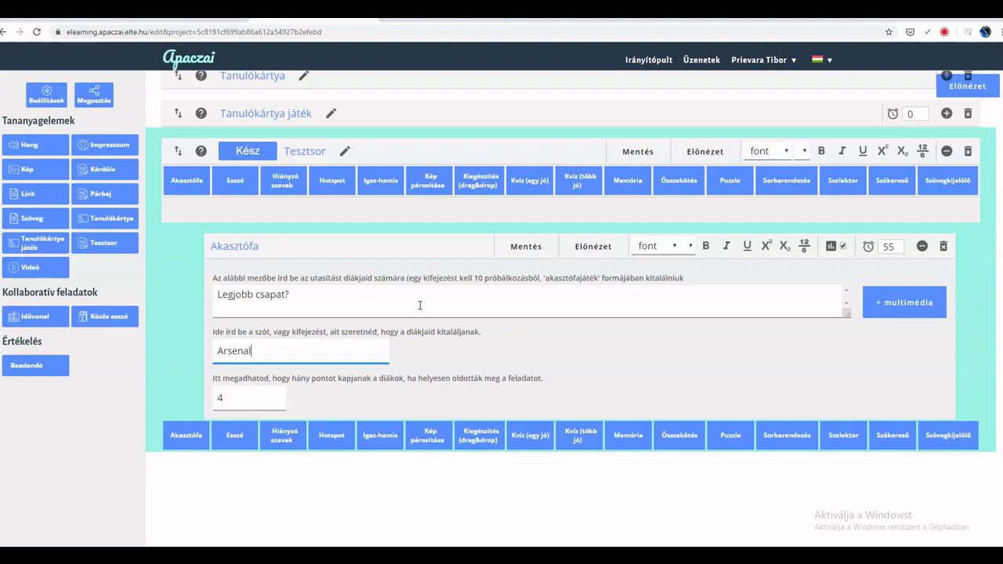
left_click(529, 249)
- Preview the Akasztófa task, guess the letters a and e, continue past the correct answer and return to the editor
left_click(597, 251)
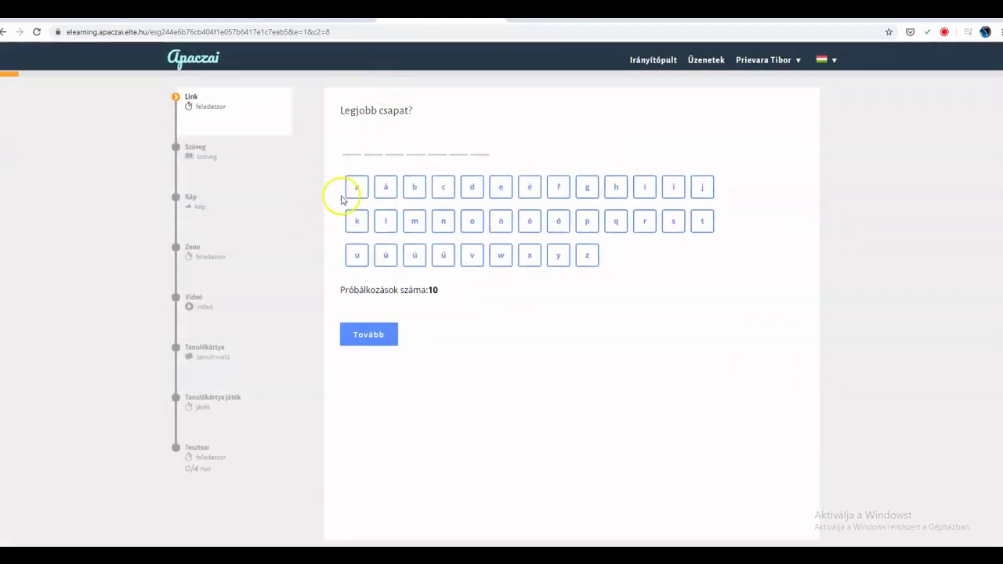
left_click(355, 188)
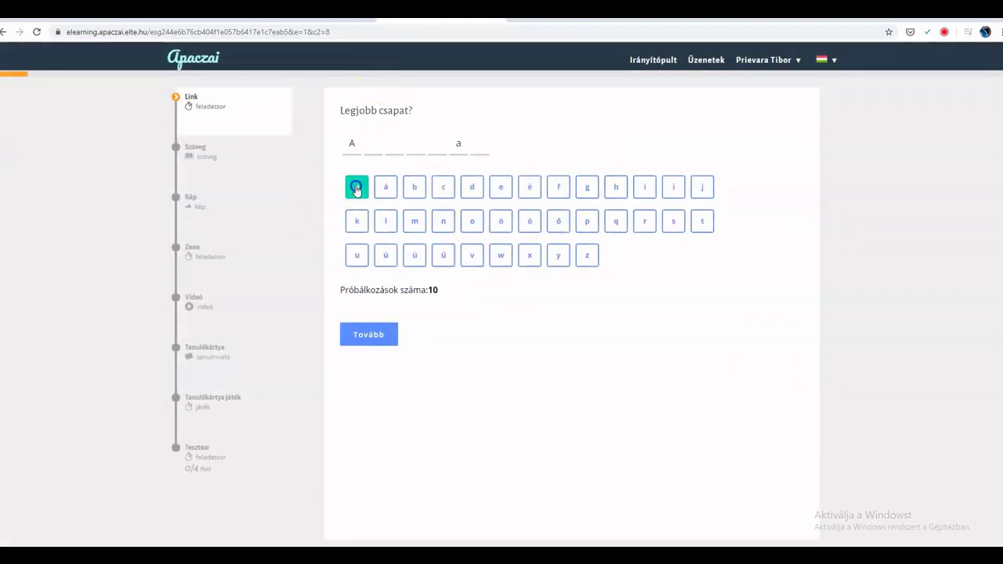
left_click(502, 188)
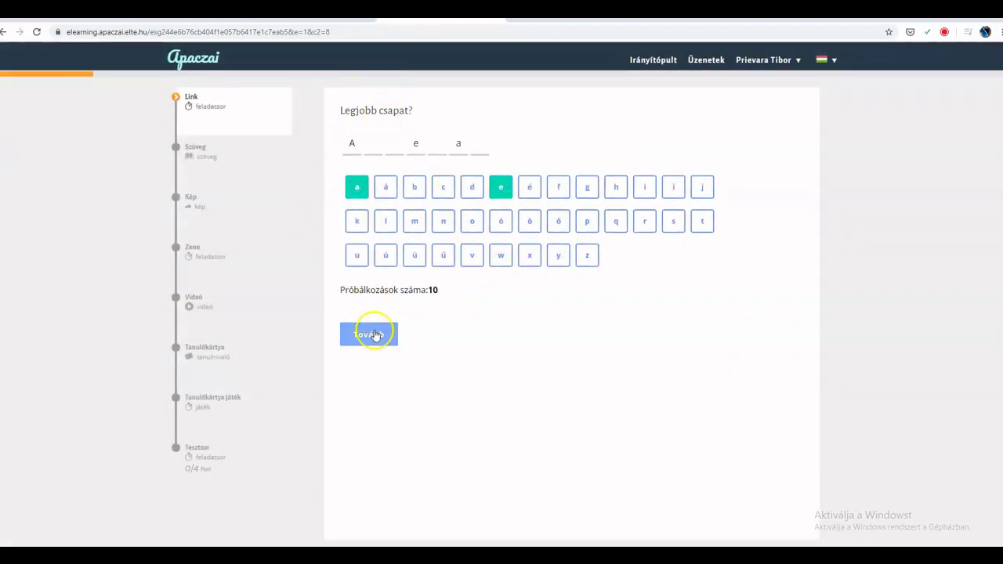
left_click(366, 335)
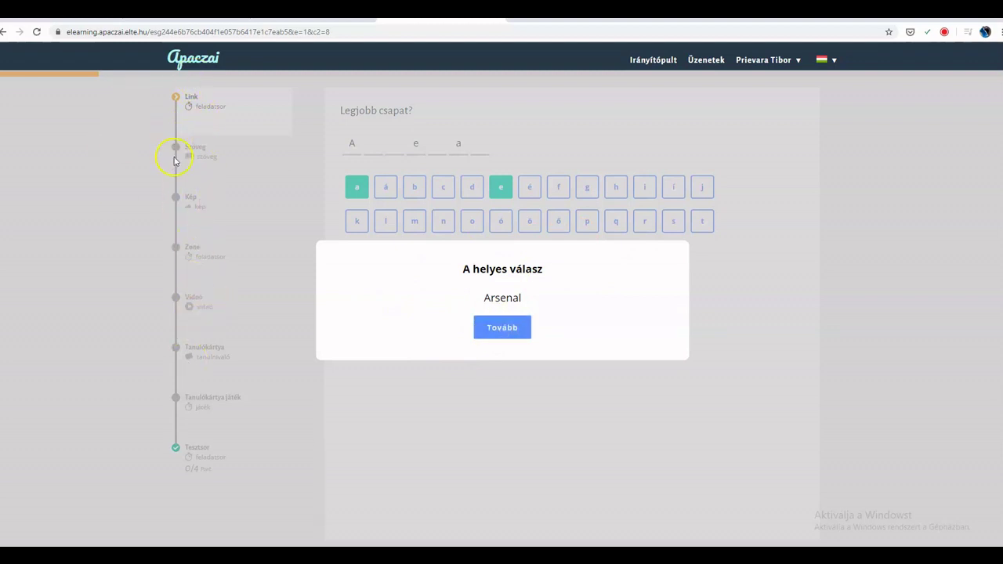
left_click(486, 326)
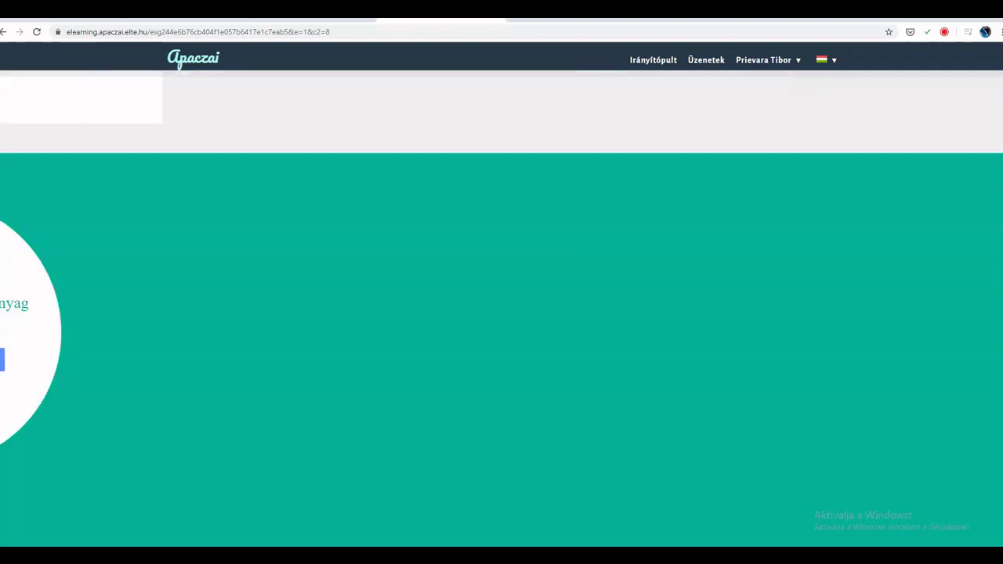
left_click(462, 327)
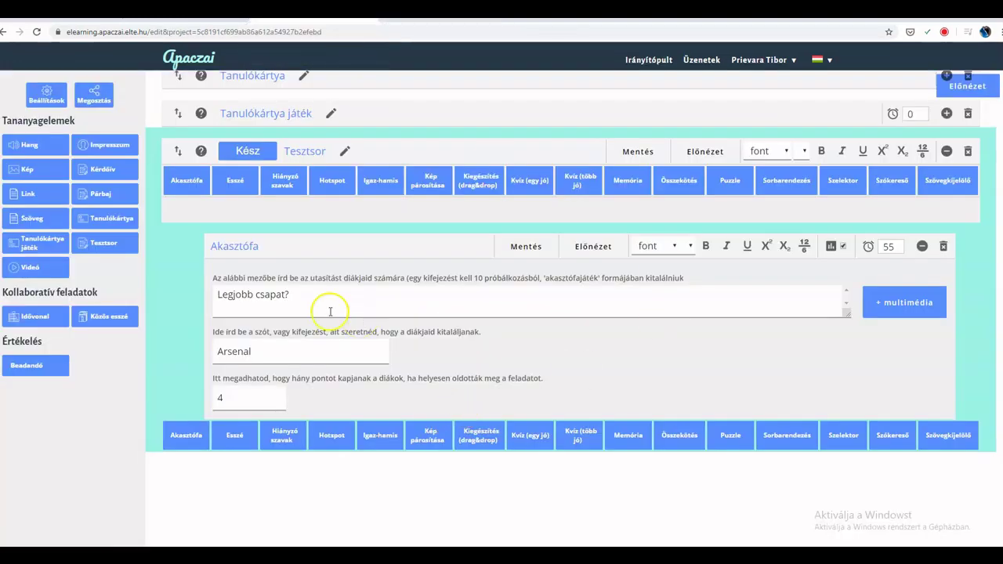
- Add a Hiányzó szavak task with a line of filler text, mark "nvjydké" as the missing word, and save it
left_click(284, 180)
scroll(423, 368, "down", 4)
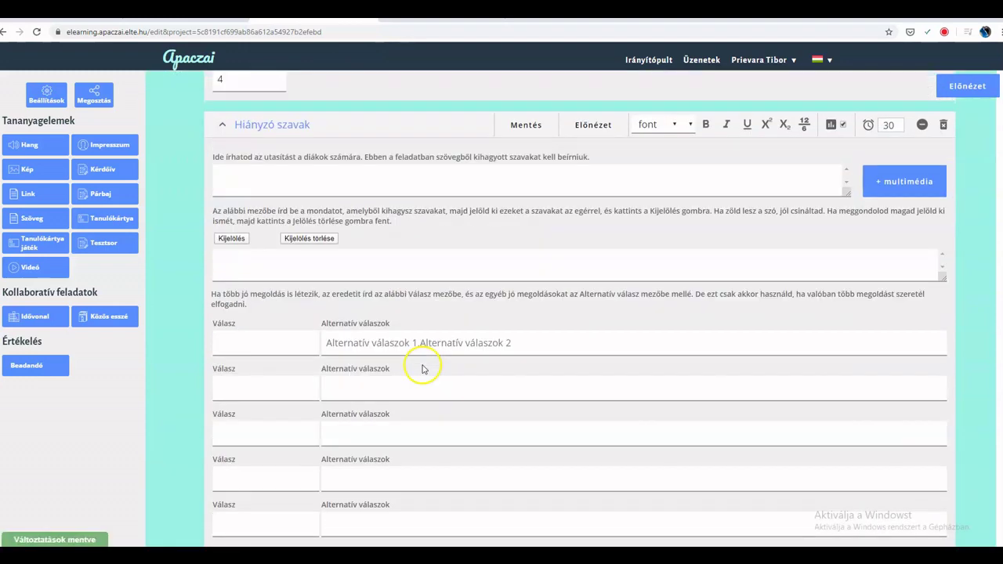
left_click(270, 261)
type("u irnei vnidfinvid snvjydf nvjdfy nvjydké nvyknyvjk")
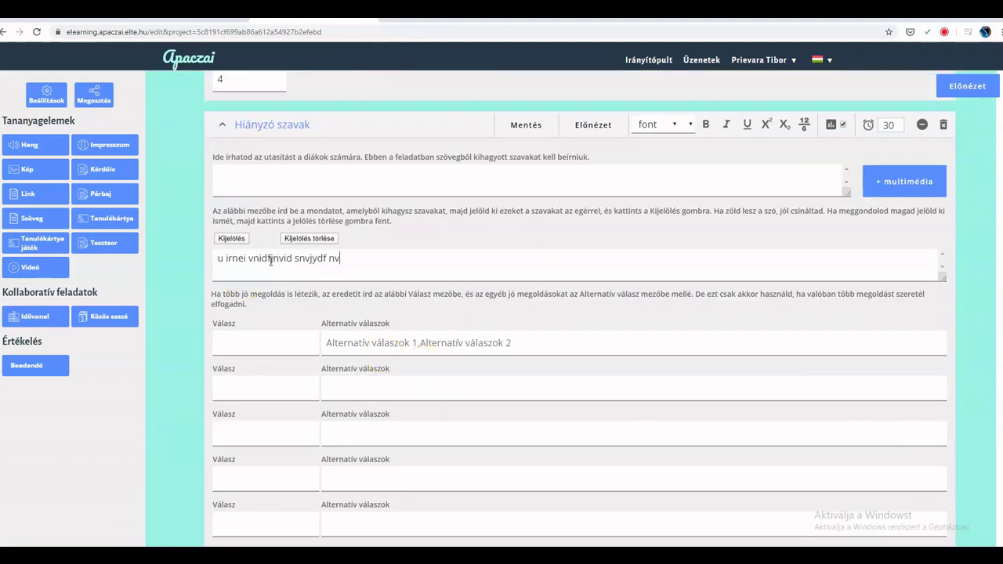
double_click(375, 259)
left_click(238, 240)
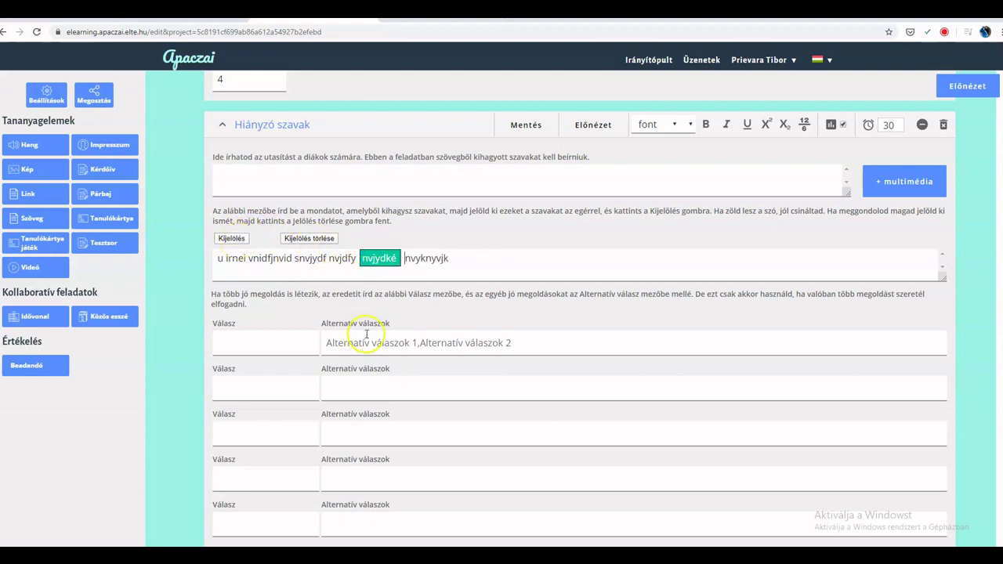
left_click(523, 124)
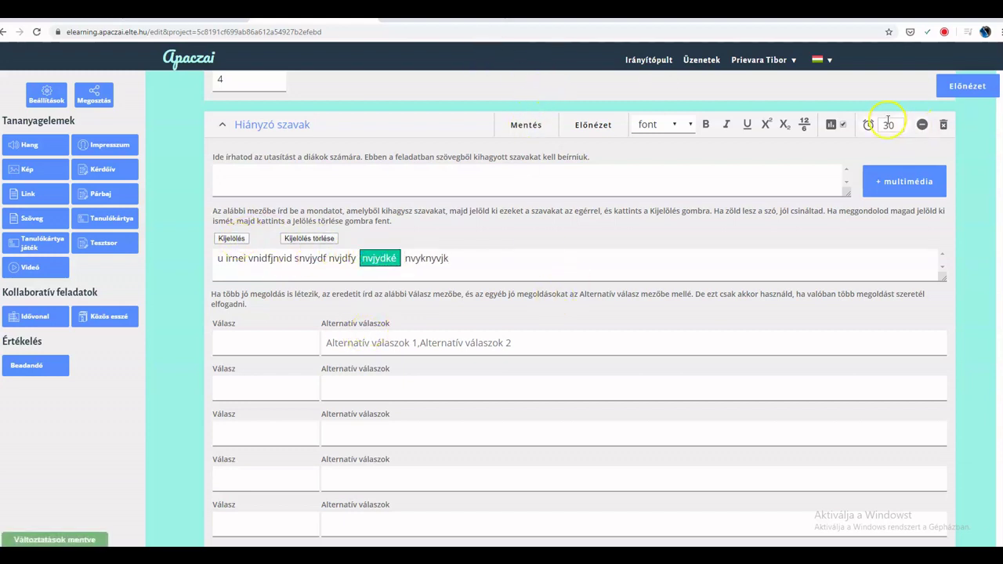
- Set the Hiányzó szavak task to 5 points and time limit 0, save it, and collapse it and the Akasztófa task
scroll(752, 329, "down", 3)
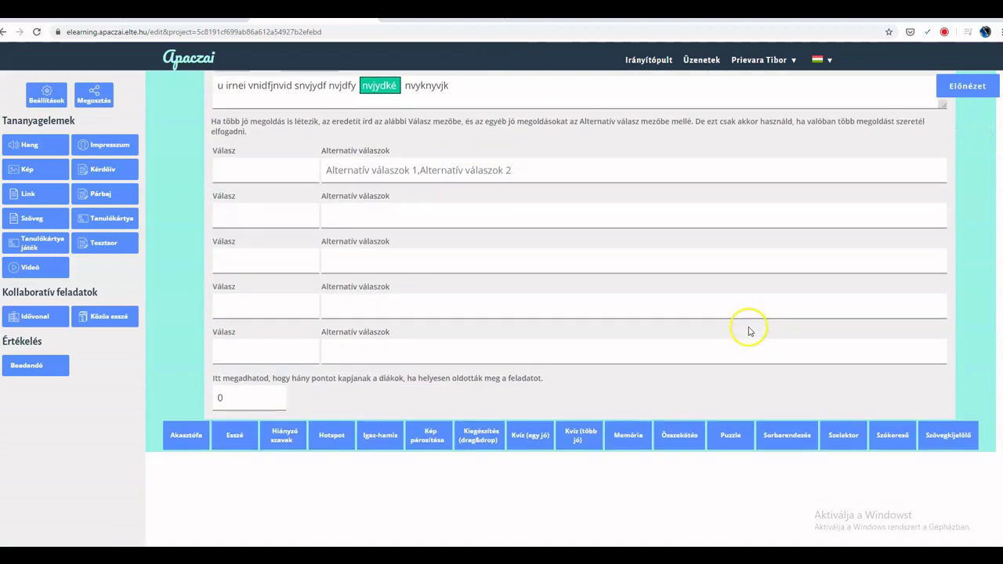
double_click(266, 399)
type("5")
scroll(391, 338, "up", 7)
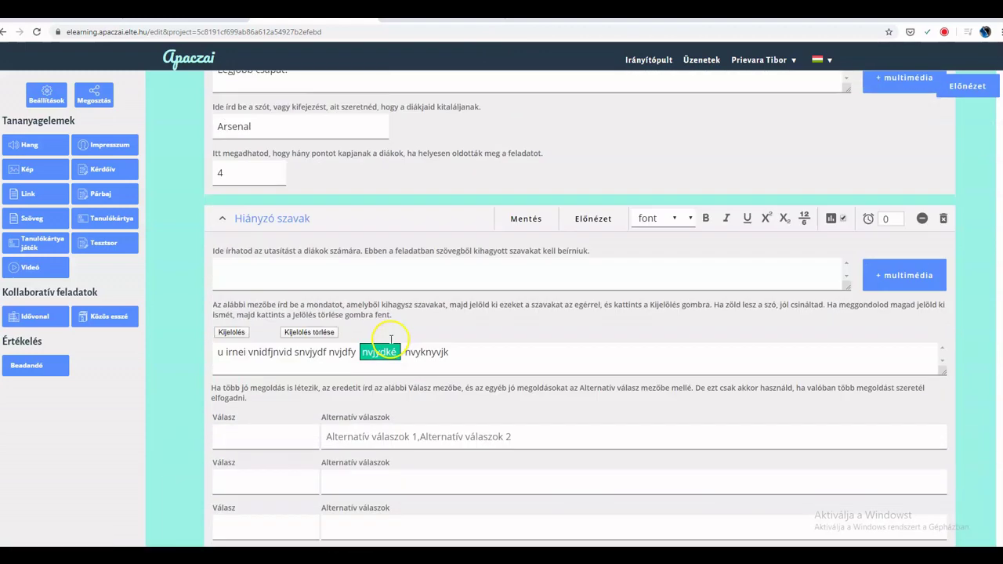
left_click(527, 432)
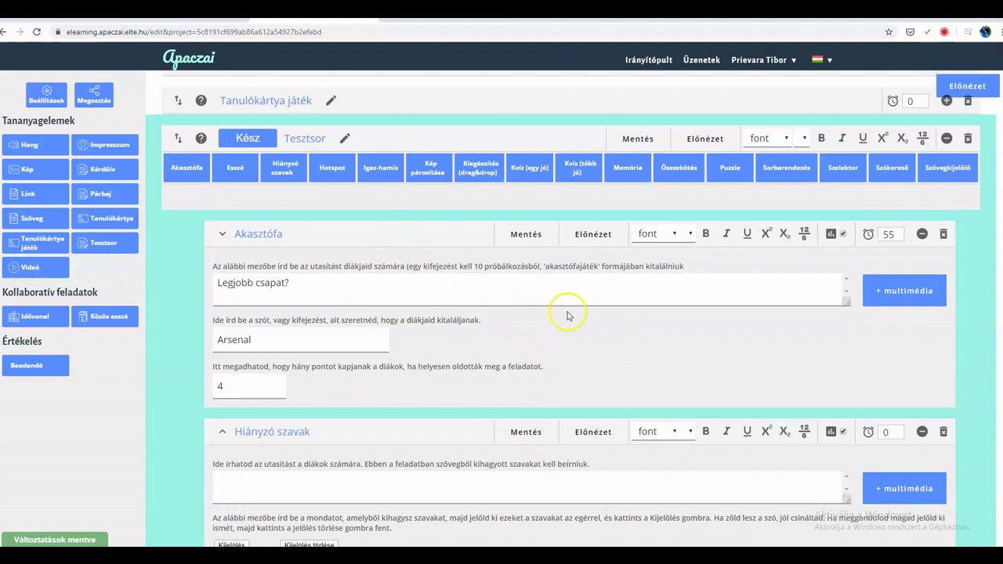
left_click(923, 233)
left_click(922, 271)
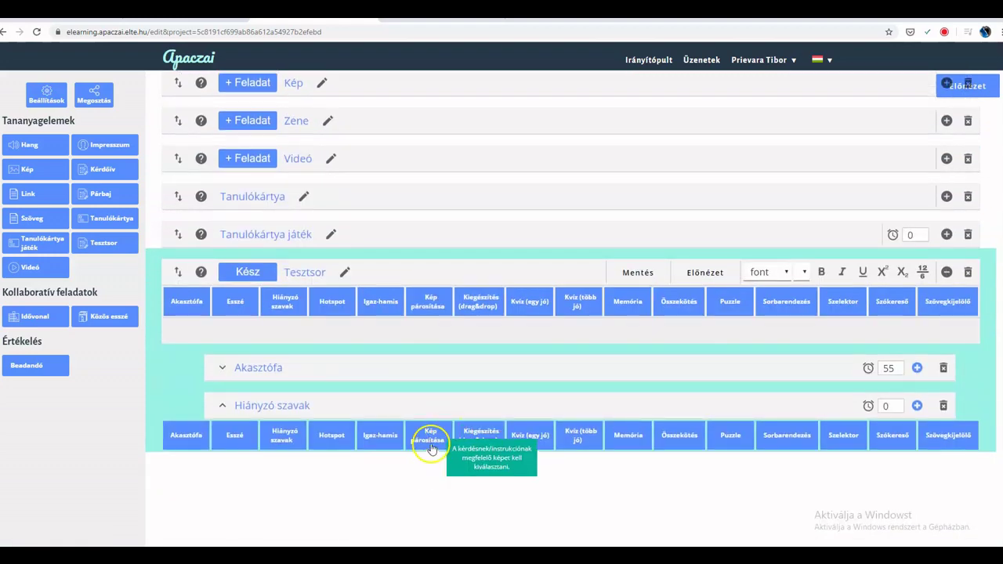
- Add and save a Kép párosítása task, add a Memória task and look over its pair fields, and collapse both
left_click(430, 437)
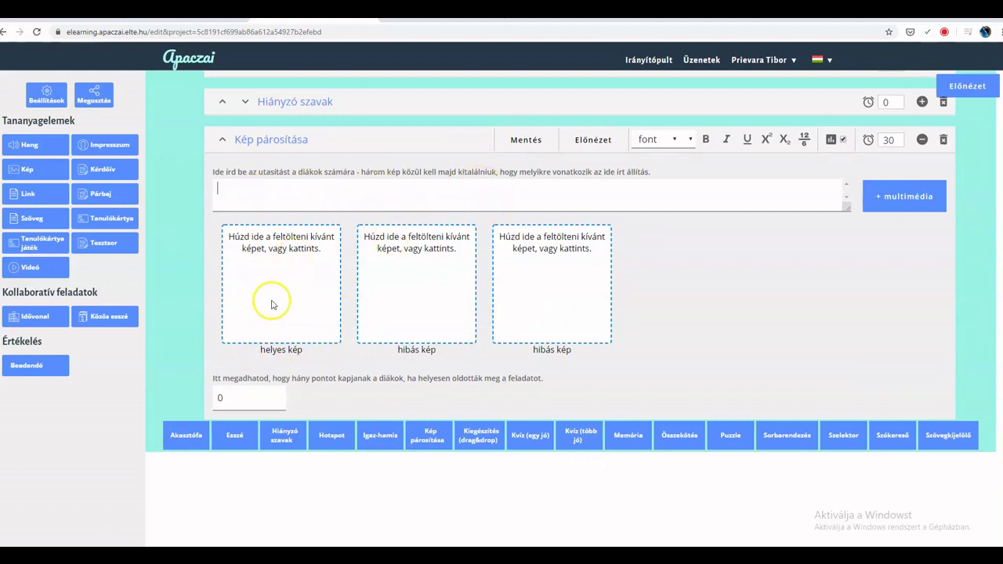
left_click(526, 142)
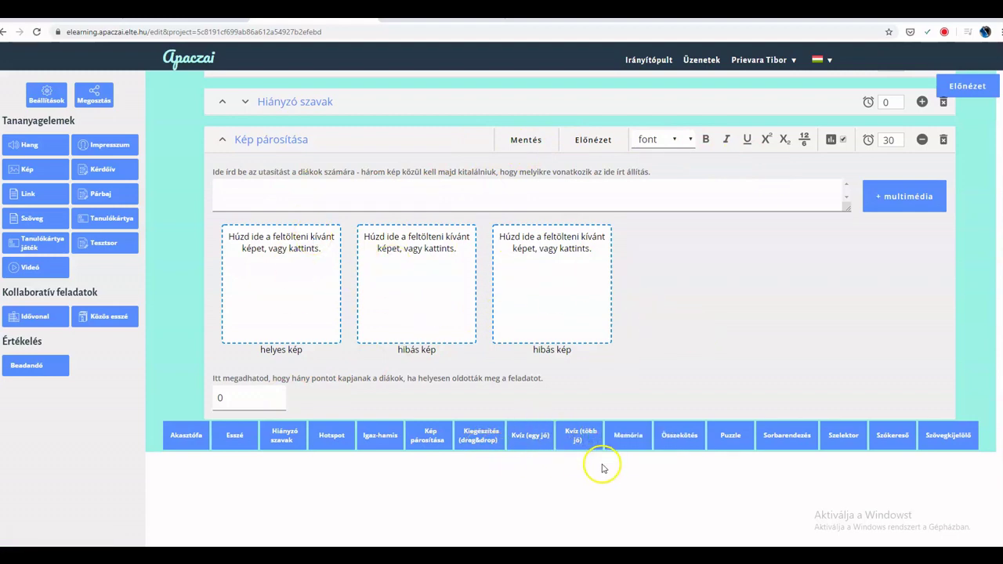
left_click(636, 439)
scroll(359, 330, "down", 3)
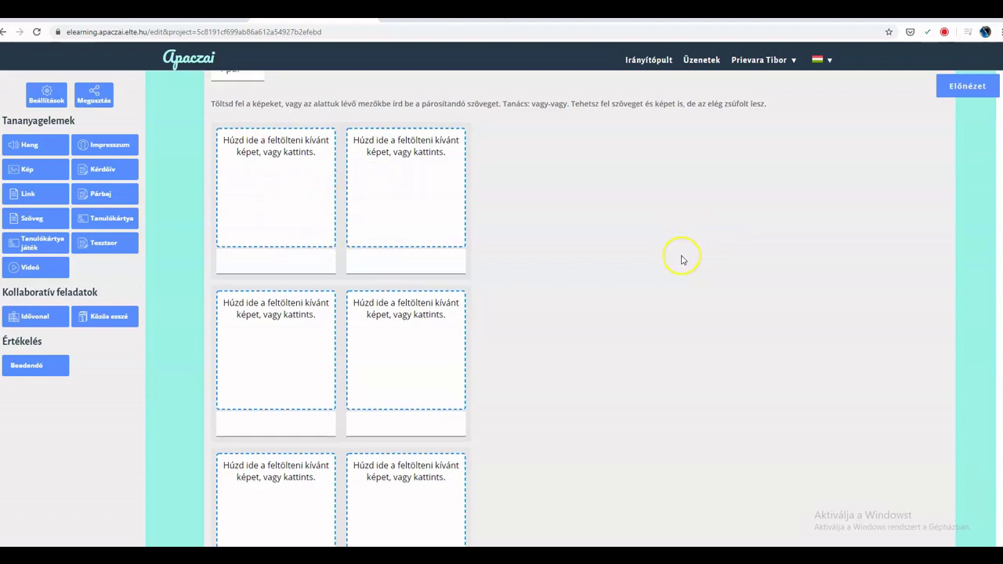
scroll(682, 258, "up", 3)
scroll(555, 394, "down", 3)
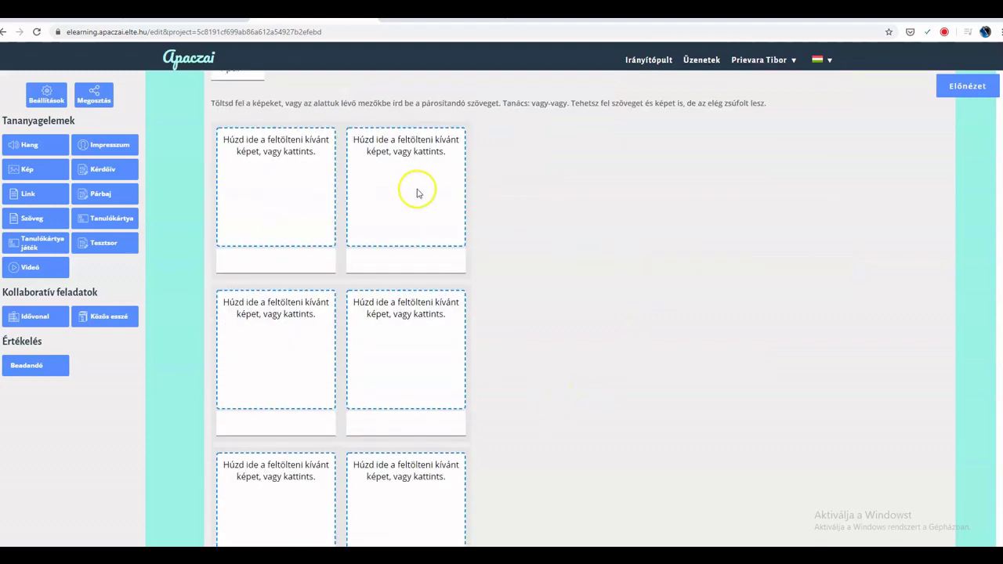
scroll(685, 246, "up", 3)
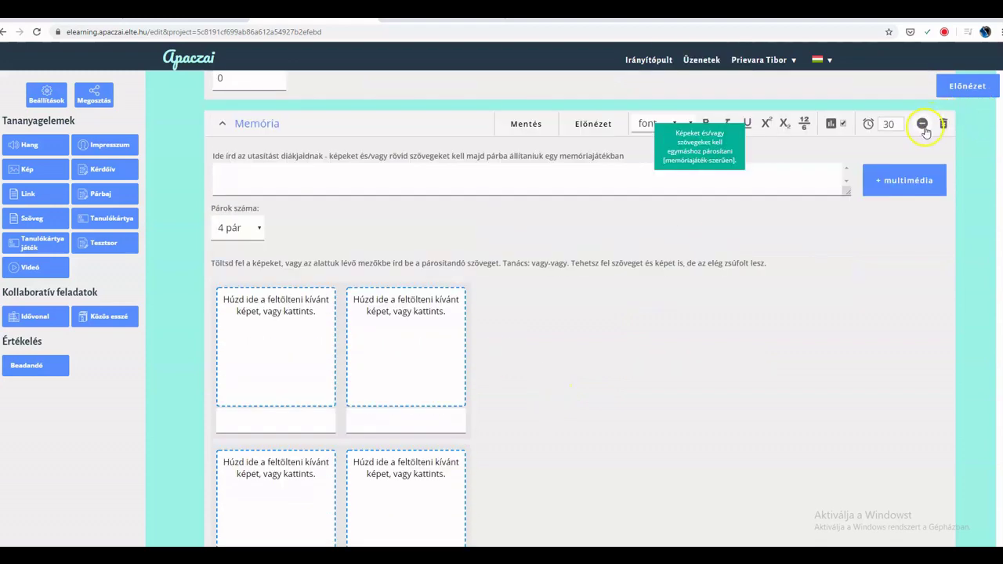
left_click(922, 124)
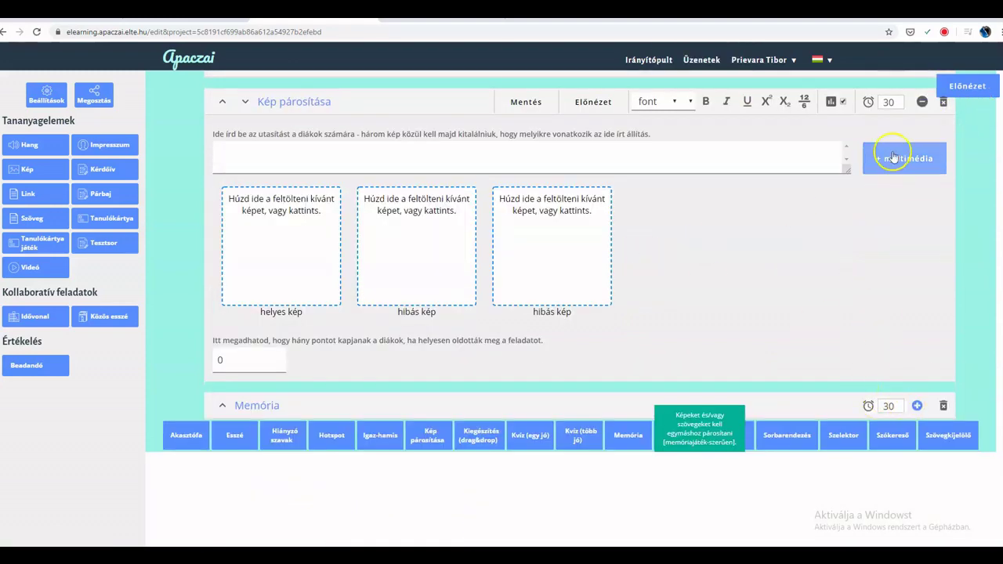
left_click(922, 102)
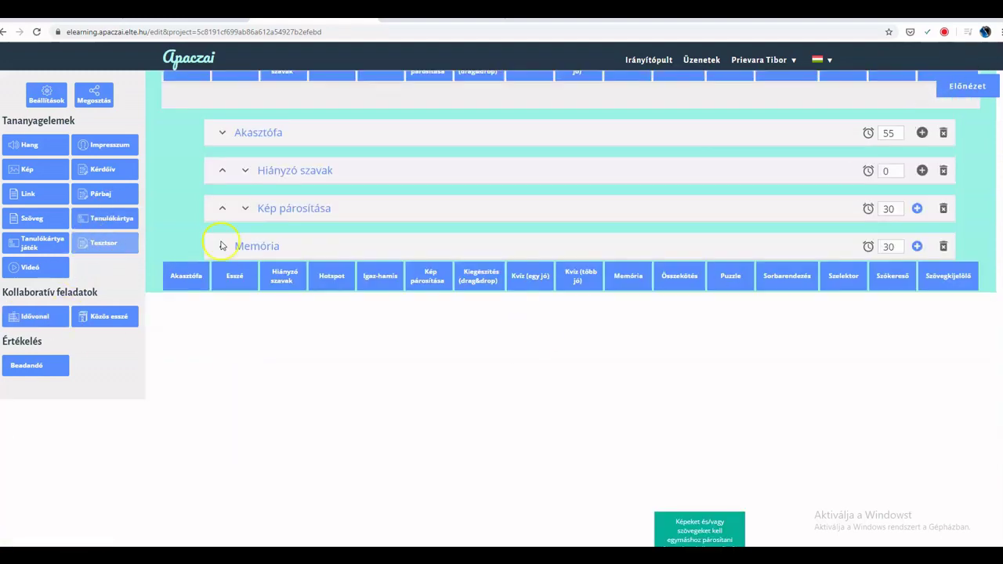
- Collapse the Tesztsor element and finish adding tasks to it
scroll(416, 324, "up", 2)
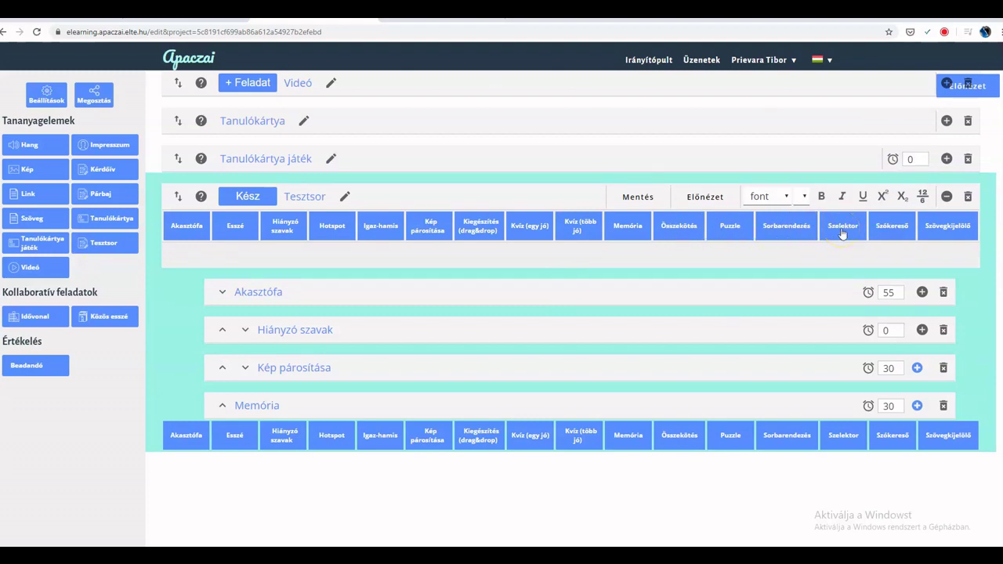
left_click(843, 235)
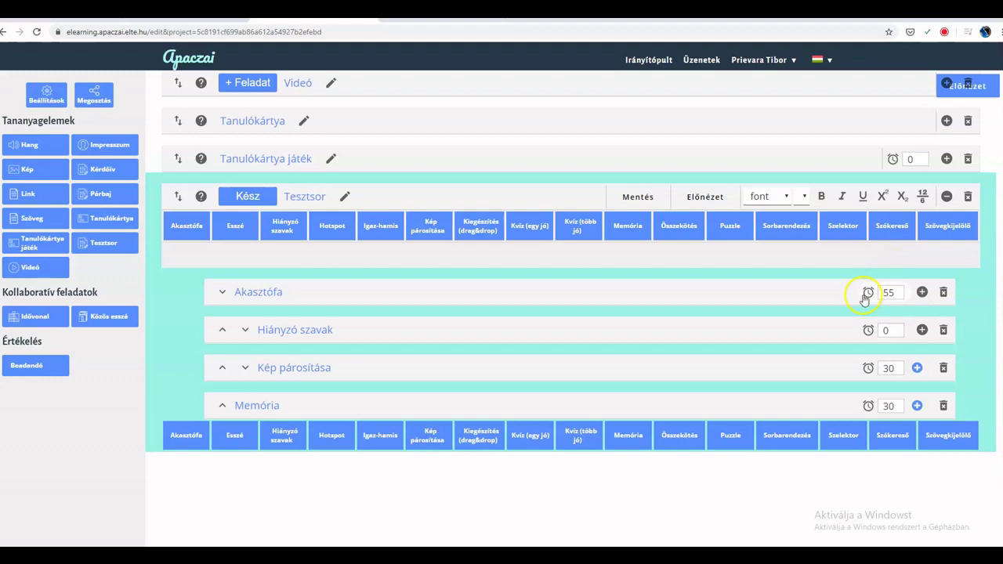
left_click(948, 197)
left_click(259, 219)
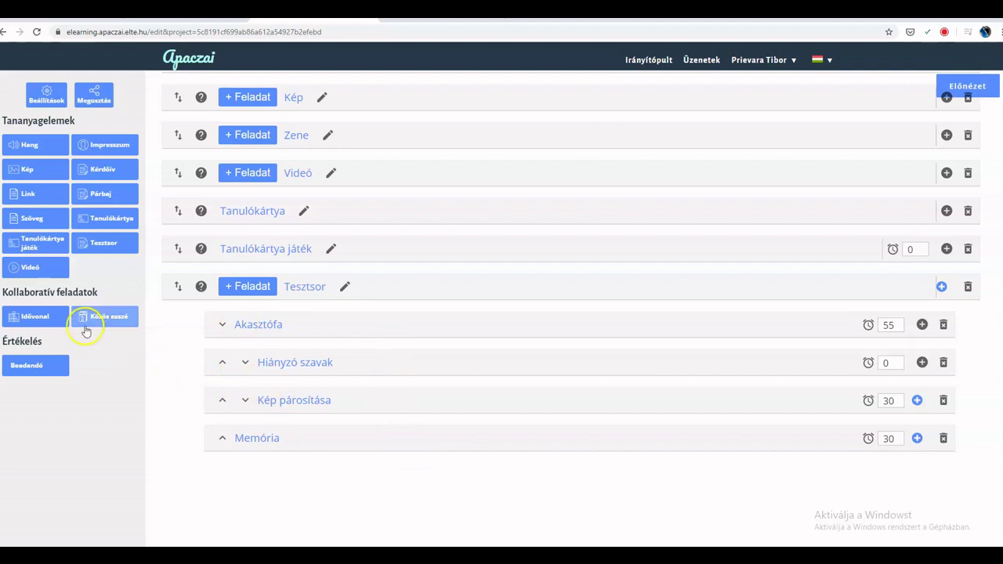
left_click(31, 318)
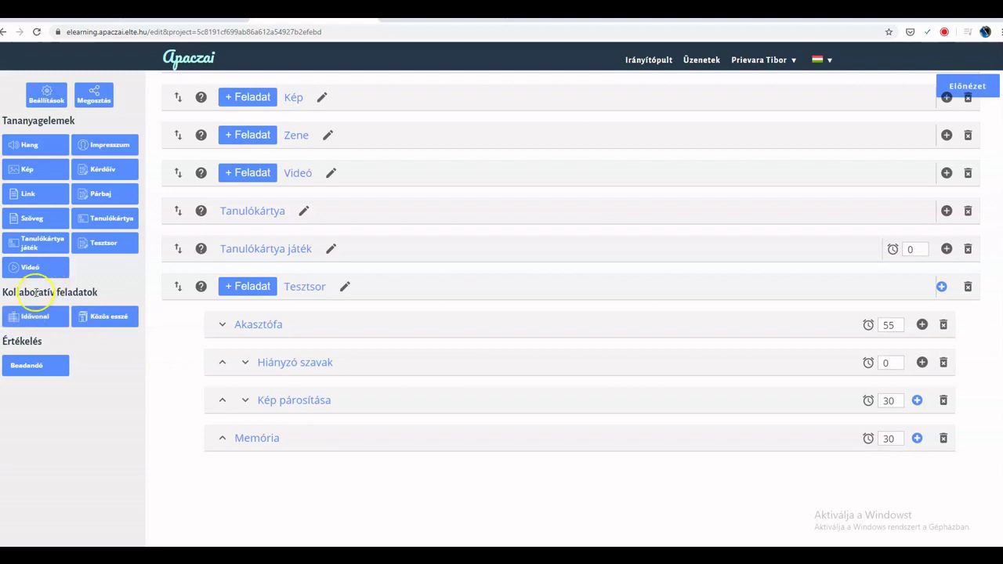
triple_click(34, 293)
left_click(35, 292)
scroll(366, 351, "up", 1)
scroll(366, 352, "up", 1)
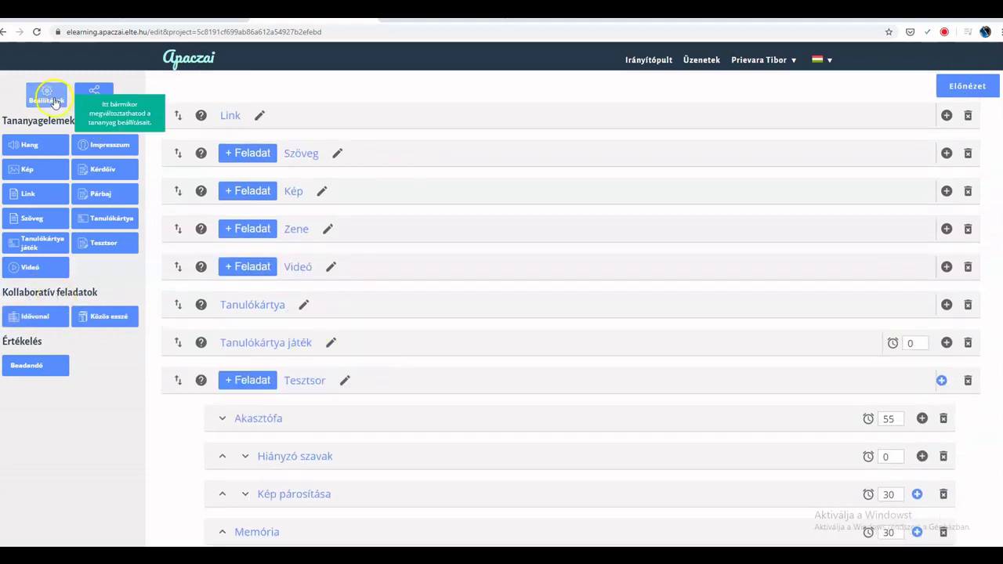
triple_click(33, 293)
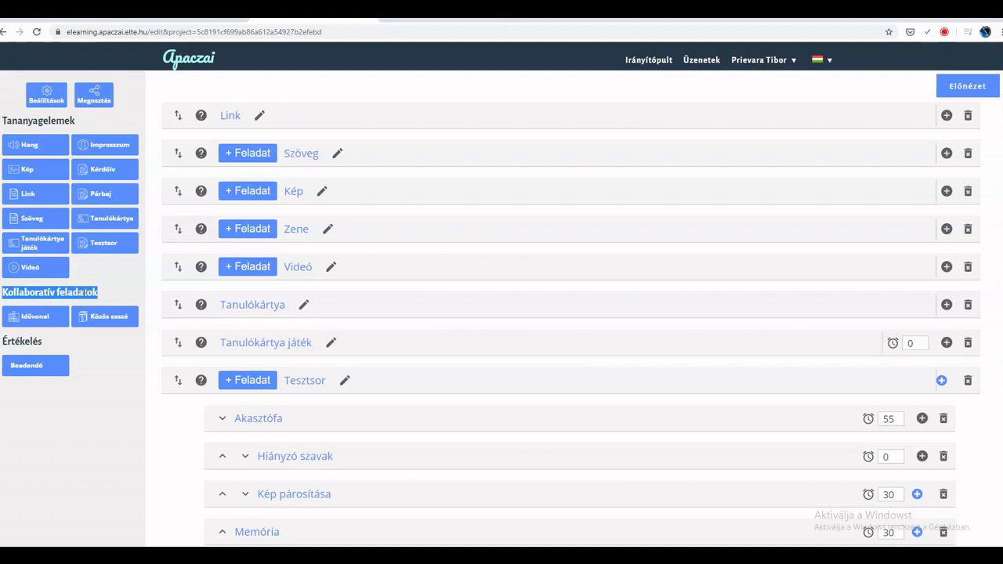
- Look over the learning material's settings and close them without changing anything
left_click(50, 425)
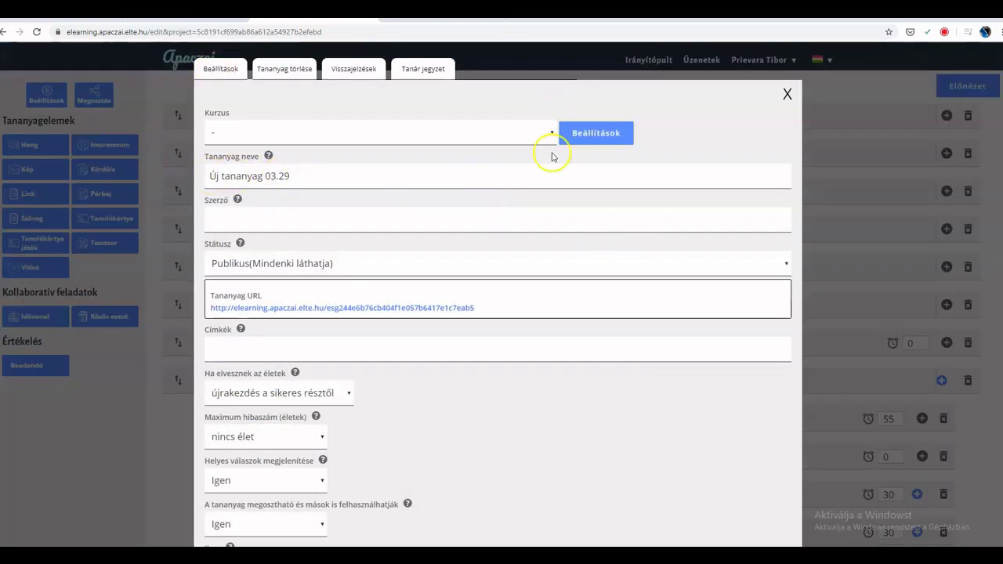
scroll(531, 280, "down", 6)
scroll(521, 298, "up", 4)
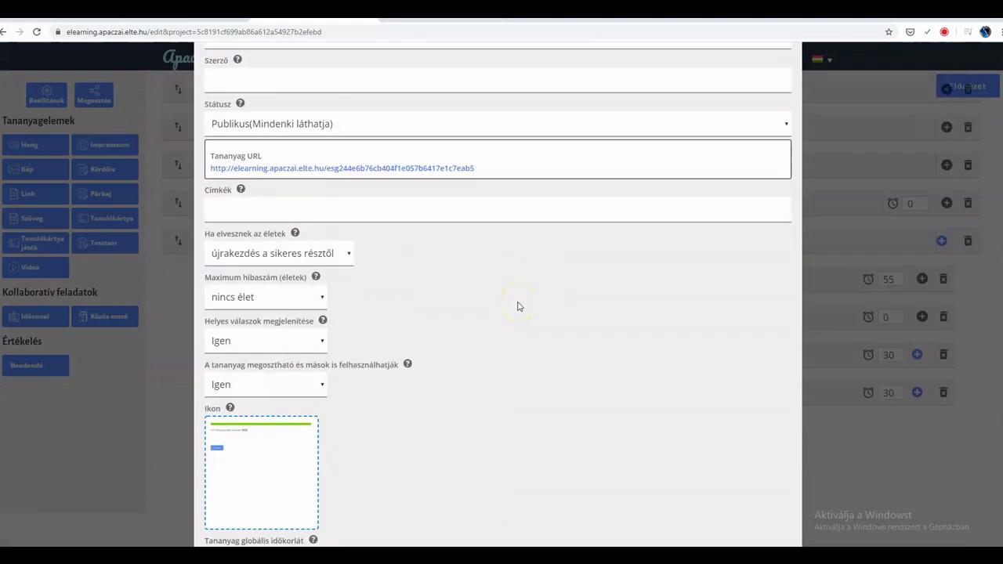
key("Escape")
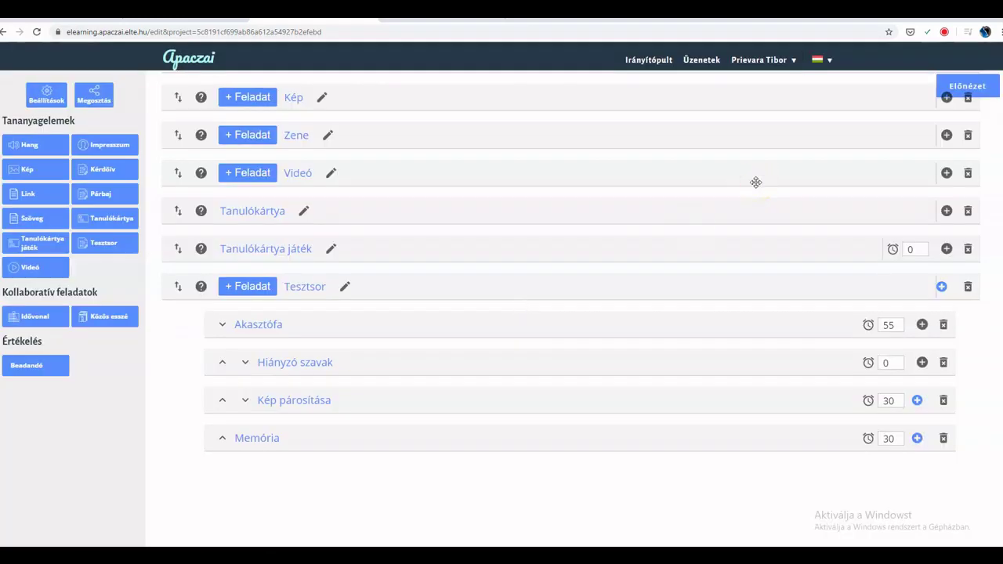
- Assign the learning material "Új tananyag 03.29" to the group nevet from the dashboard
left_click(643, 61)
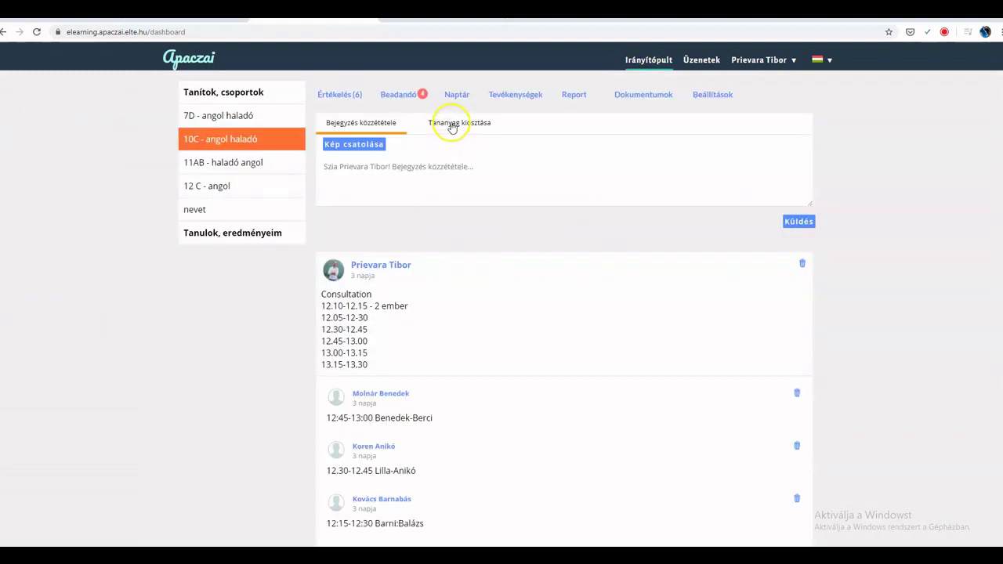
left_click(217, 209)
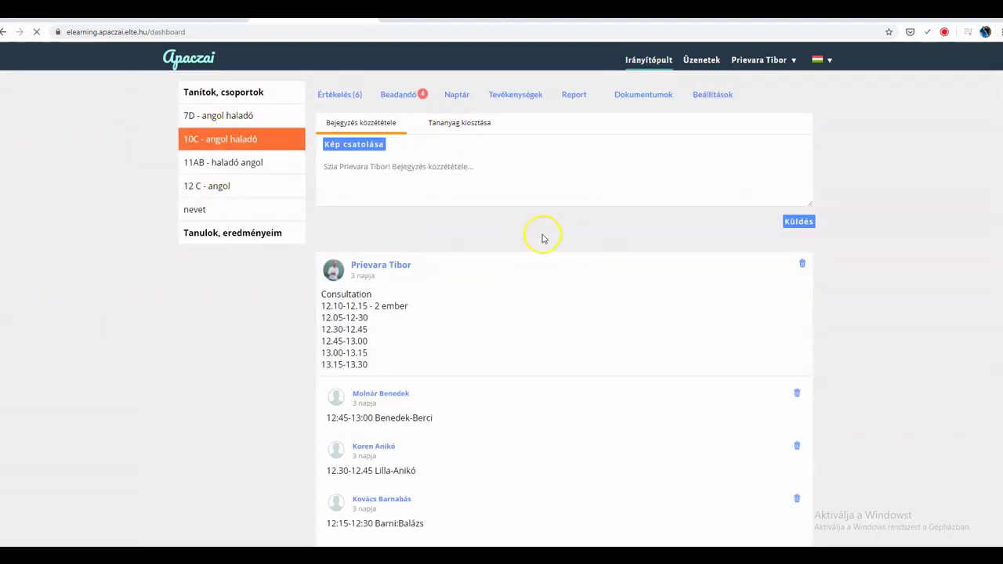
left_click(442, 125)
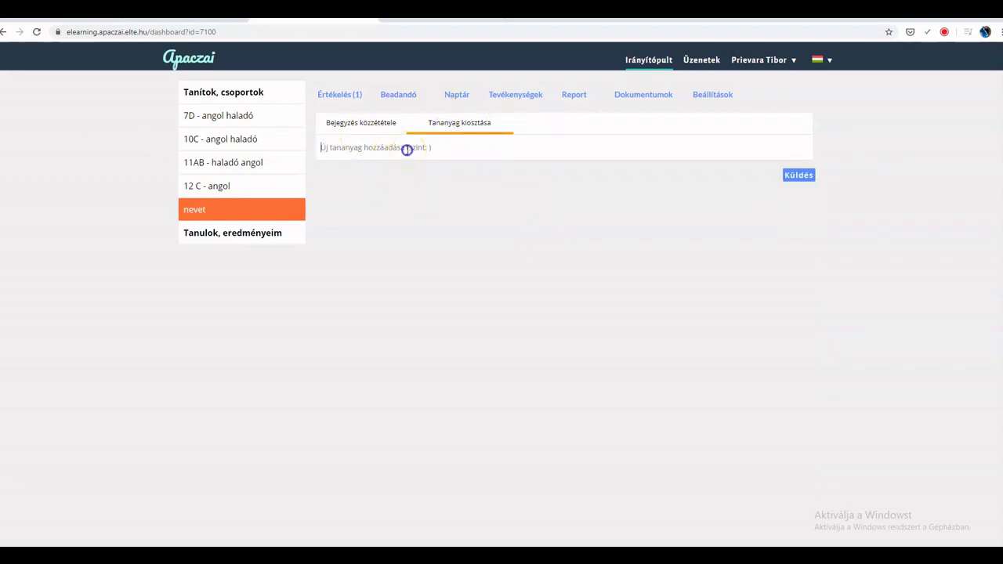
type("Ú")
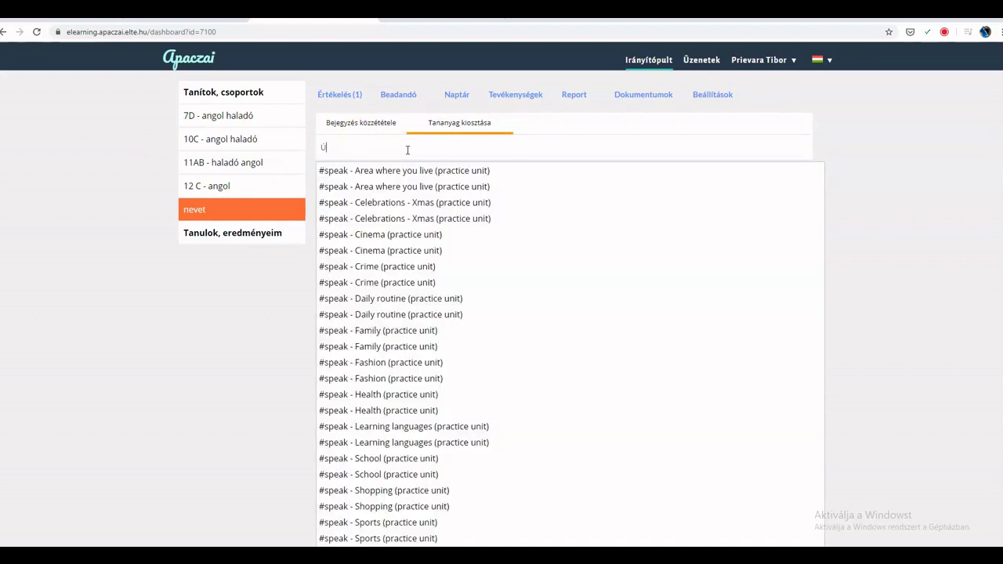
type("j")
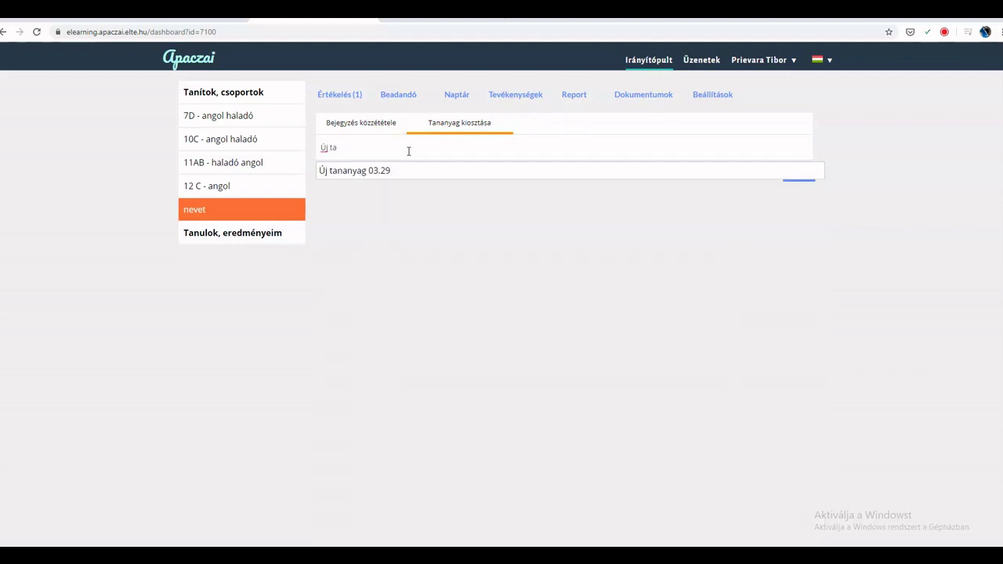
type(" ta")
left_click(407, 169)
left_click(799, 174)
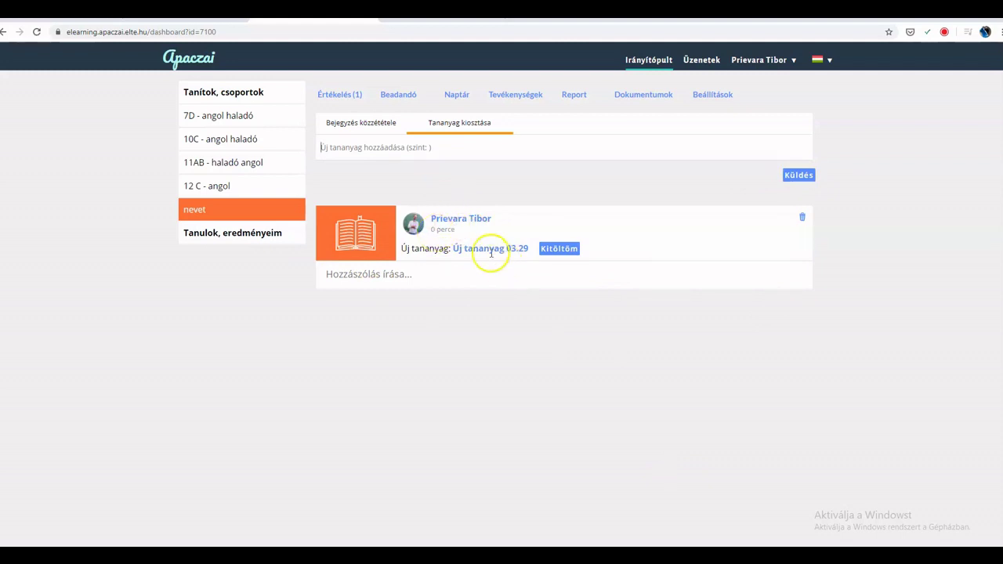
- Open the assigned material for completion, step through its Szöveg, Kép, Zene and Videó elements, and return to the group's dashboard
left_click(574, 249)
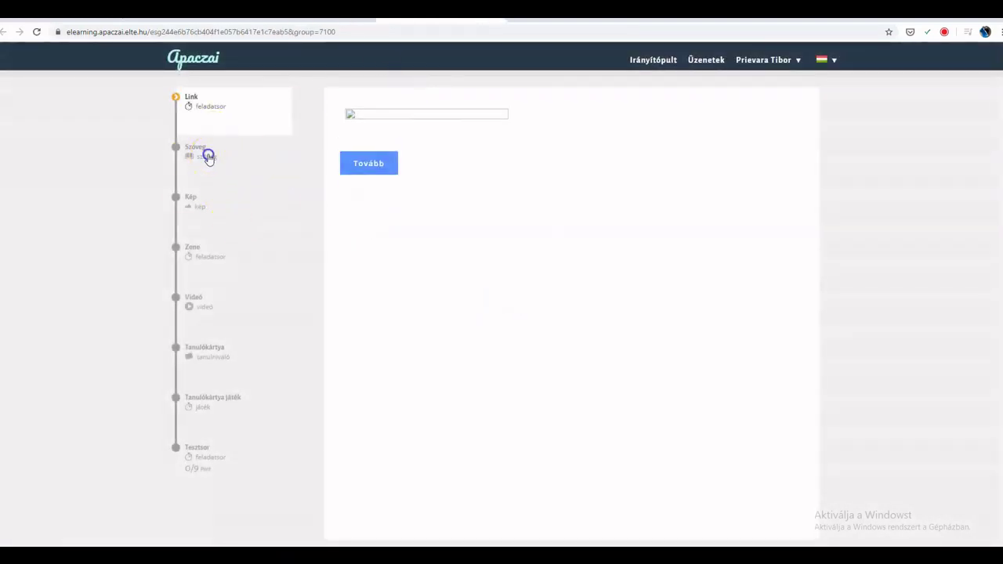
left_click(207, 154)
left_click(190, 198)
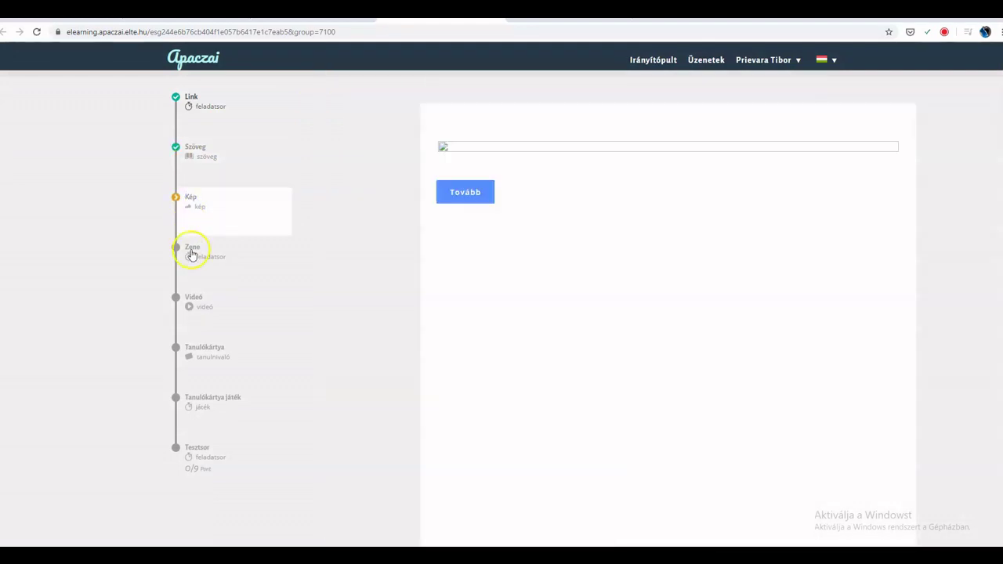
left_click(190, 253)
left_click(188, 296)
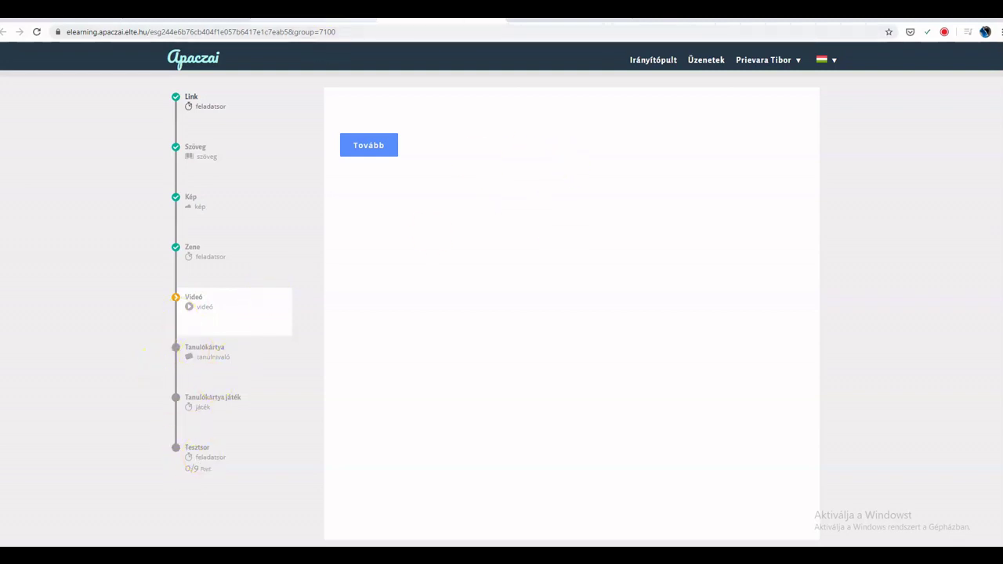
left_click(358, 19)
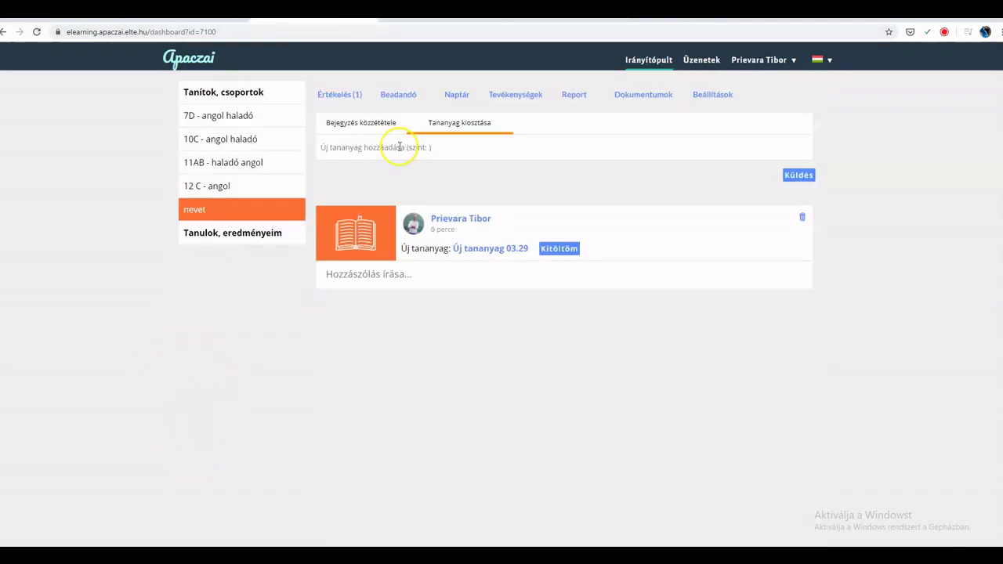
- Examine the Hashtag School Tanulócsoport group's evaluation on hashtag.school, including one student's detailed results, and close the details
left_click(346, 96)
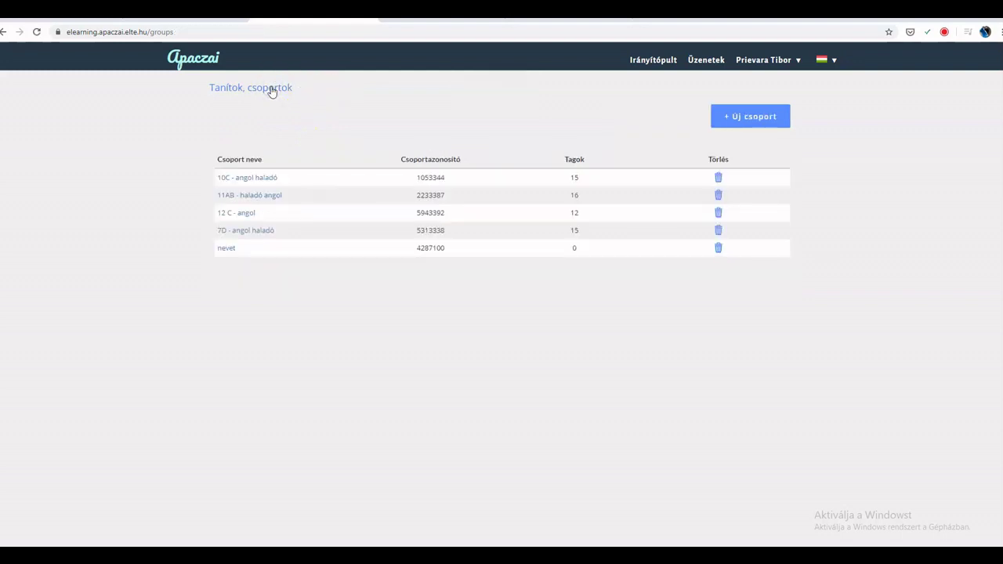
left_click(238, 219)
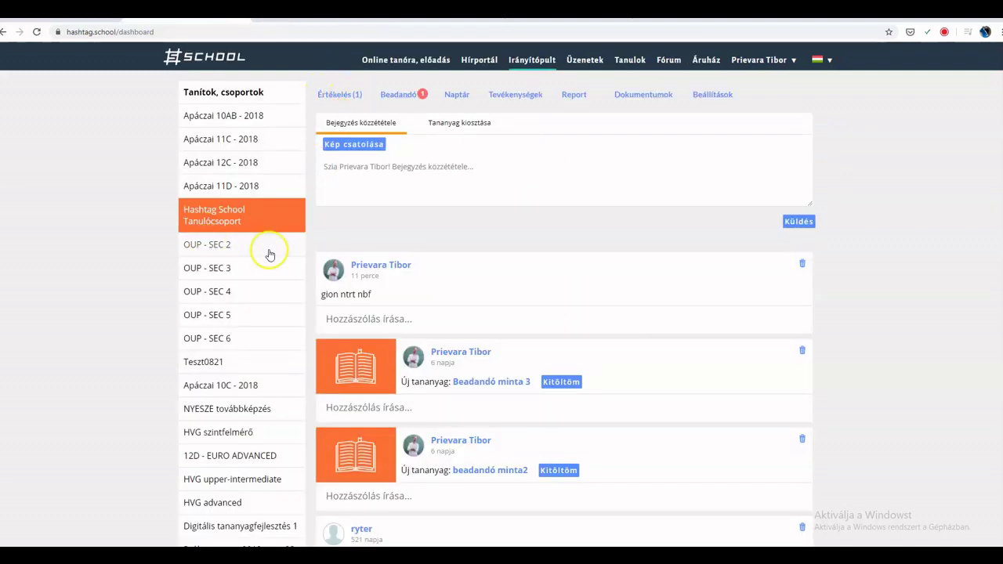
left_click(339, 95)
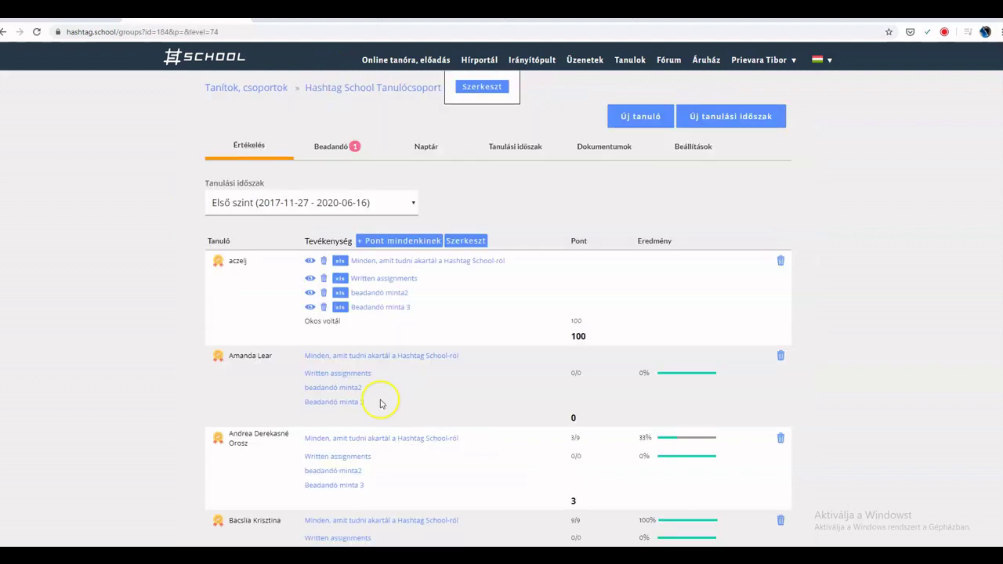
scroll(377, 399, "down", 2)
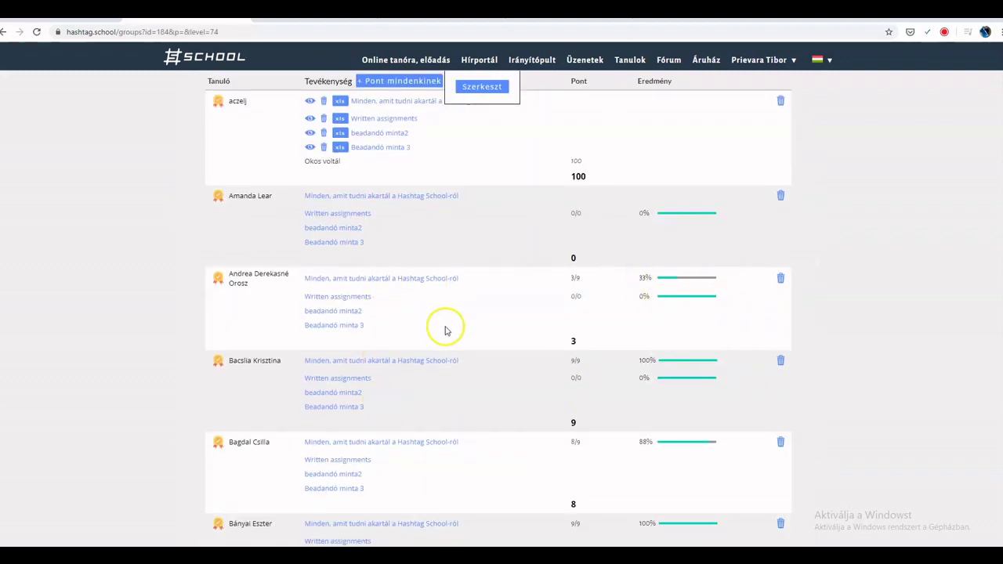
scroll(473, 362, "up", 2)
scroll(474, 361, "down", 4)
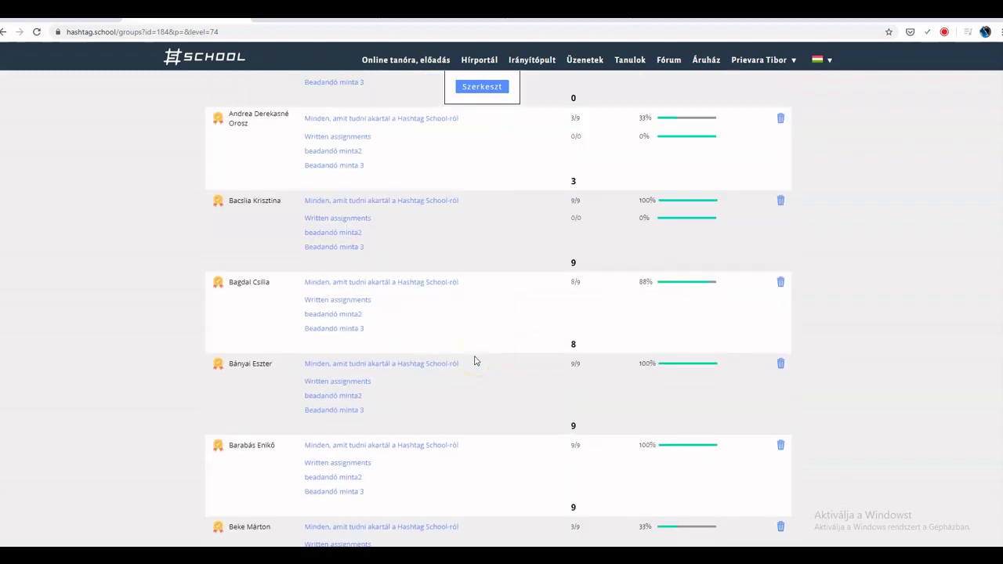
scroll(474, 360, "up", 3)
left_click(341, 335)
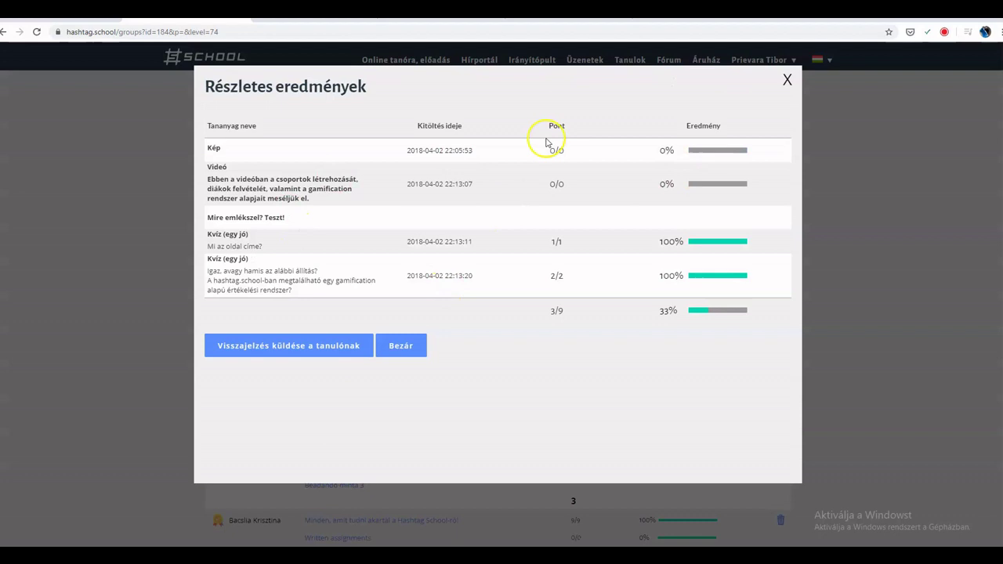
left_click(787, 80)
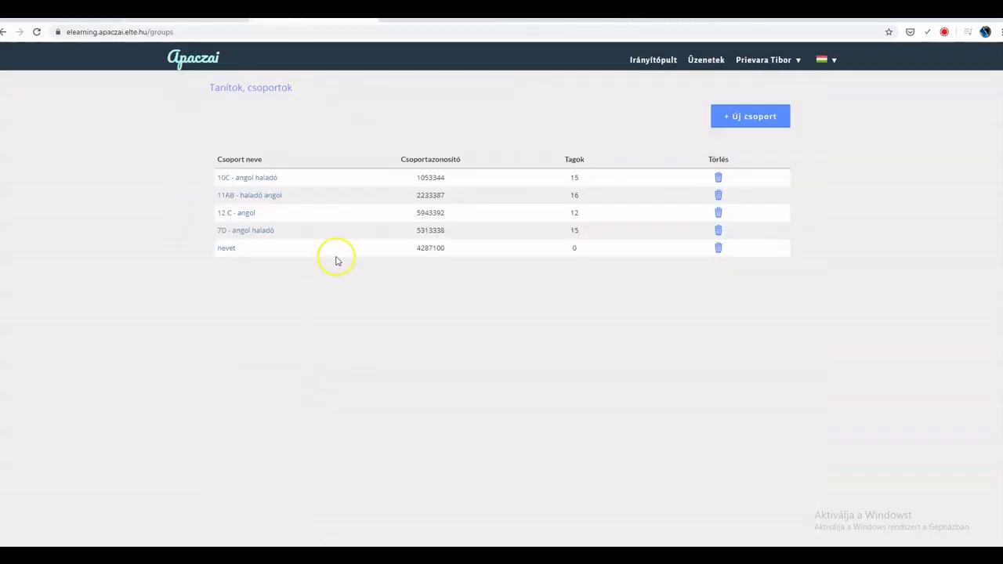
- View the nevet group's evaluation page on the Apaczai site and go back to the dashboard
left_click(227, 249)
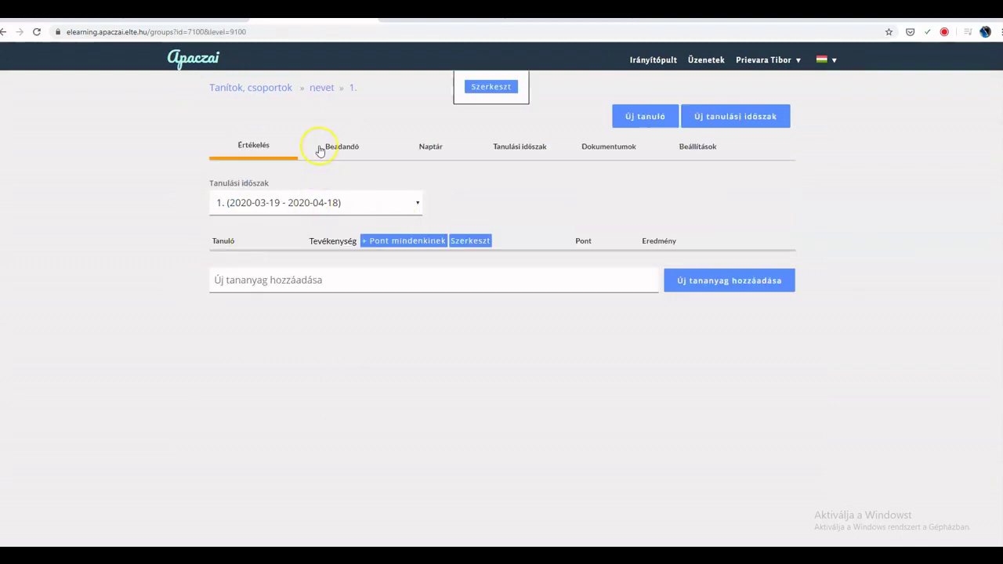
left_click(662, 63)
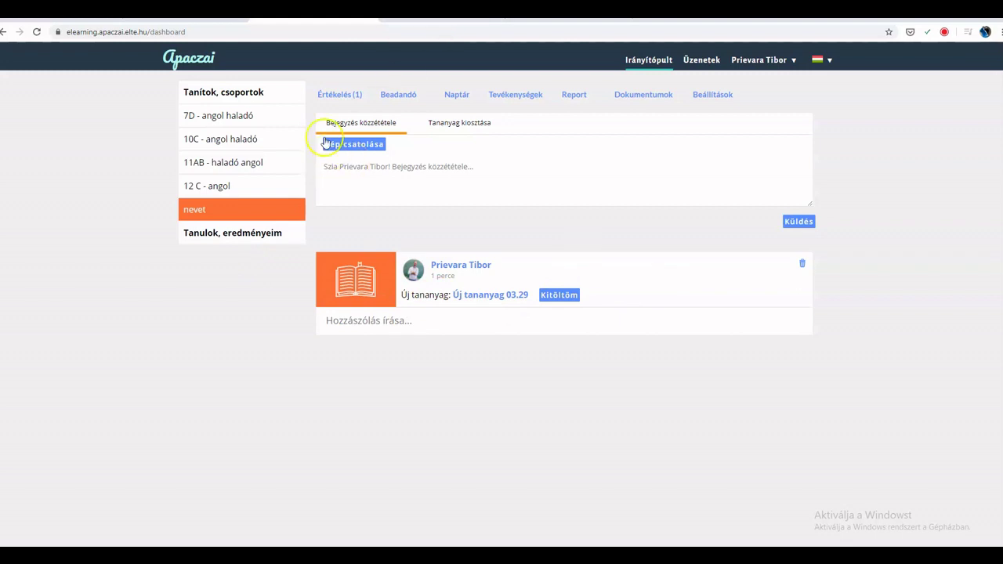
left_click(336, 20)
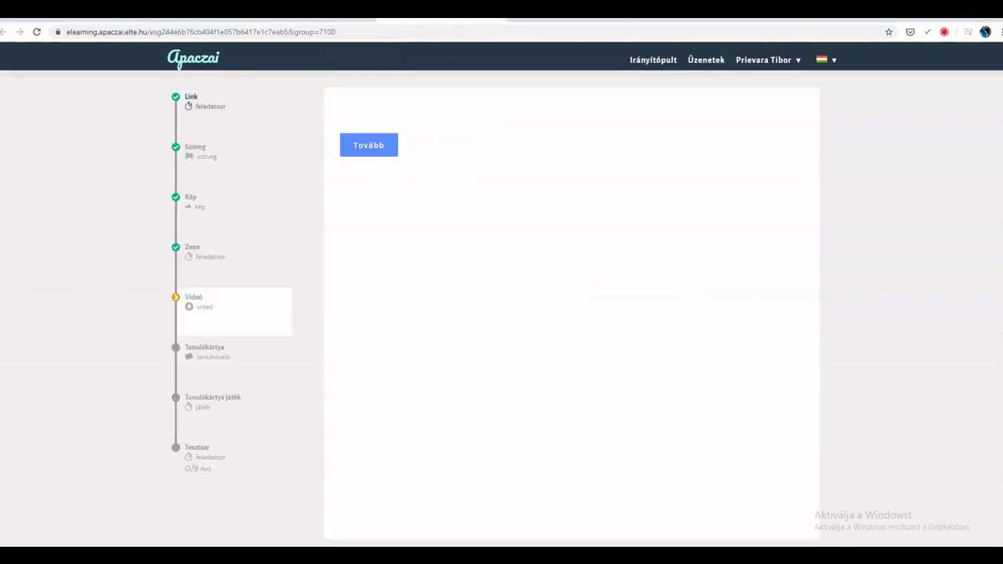
left_click(539, 21)
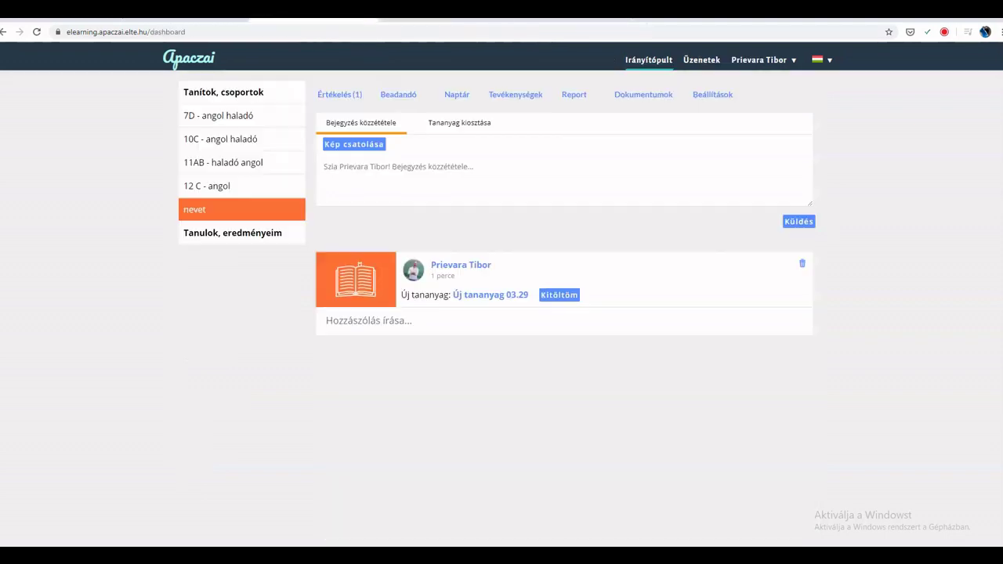
- Create a new learning material named "Beadandó 22" with the default settings
left_click(761, 59)
left_click(748, 141)
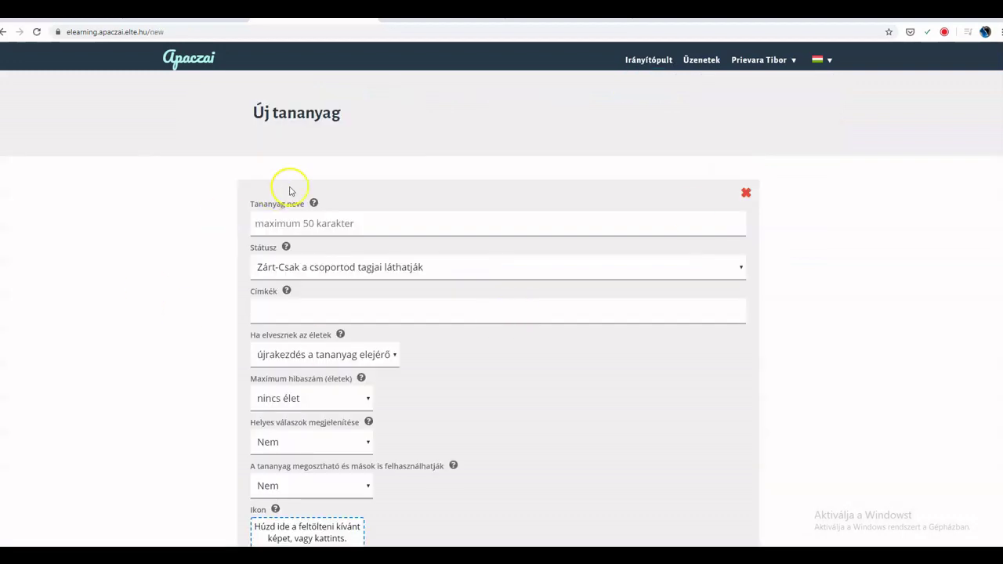
left_click(304, 222)
type("Beada")
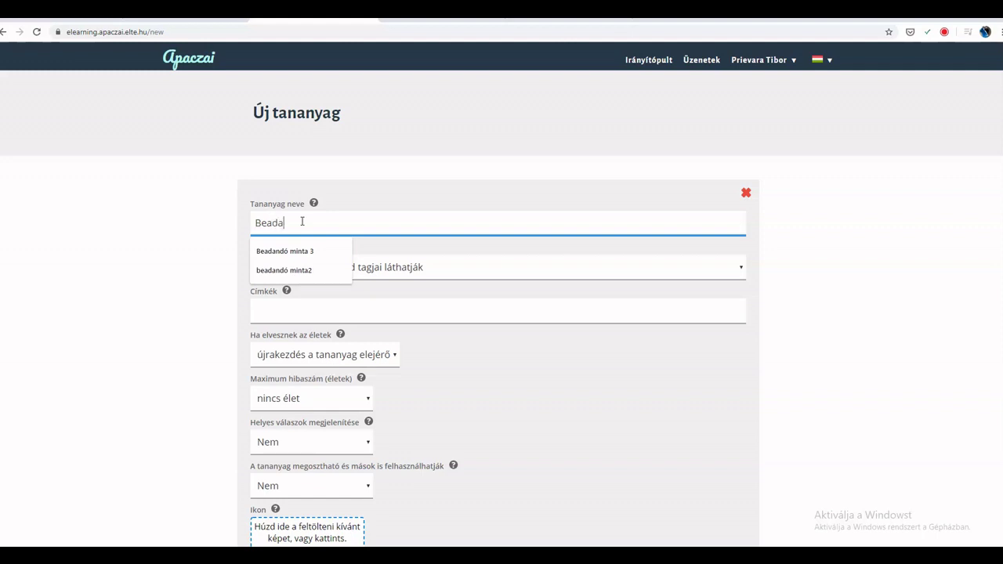
type("ndó 22")
scroll(374, 251, "down", 3)
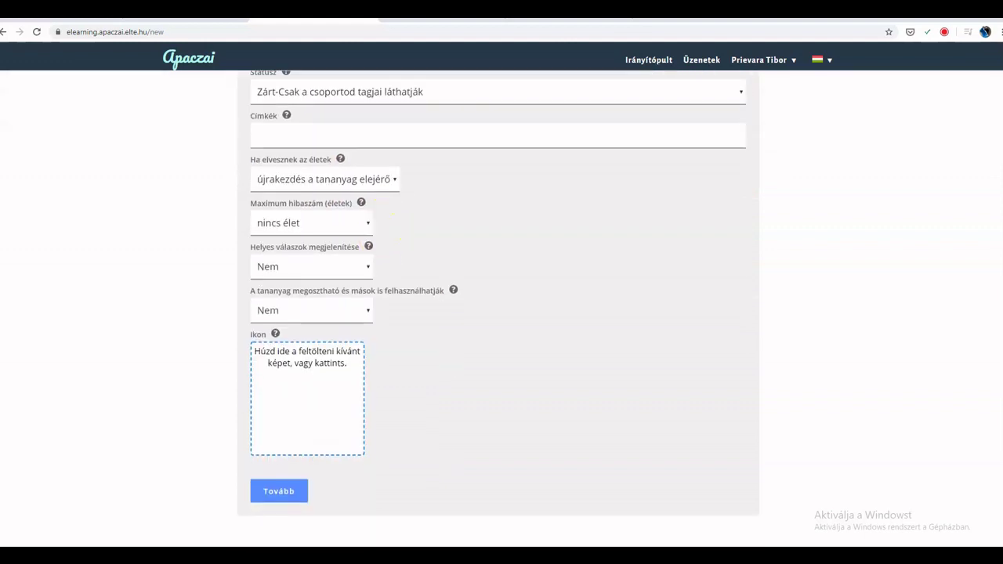
left_click(268, 489)
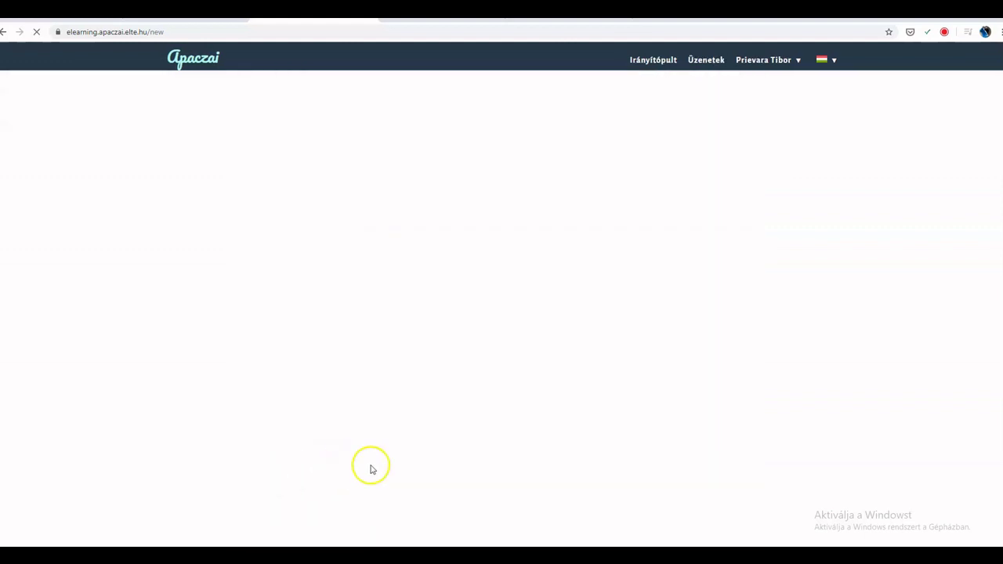
- Add a Beadandó element to the material with the instruction "Írd le!"
left_click(45, 367)
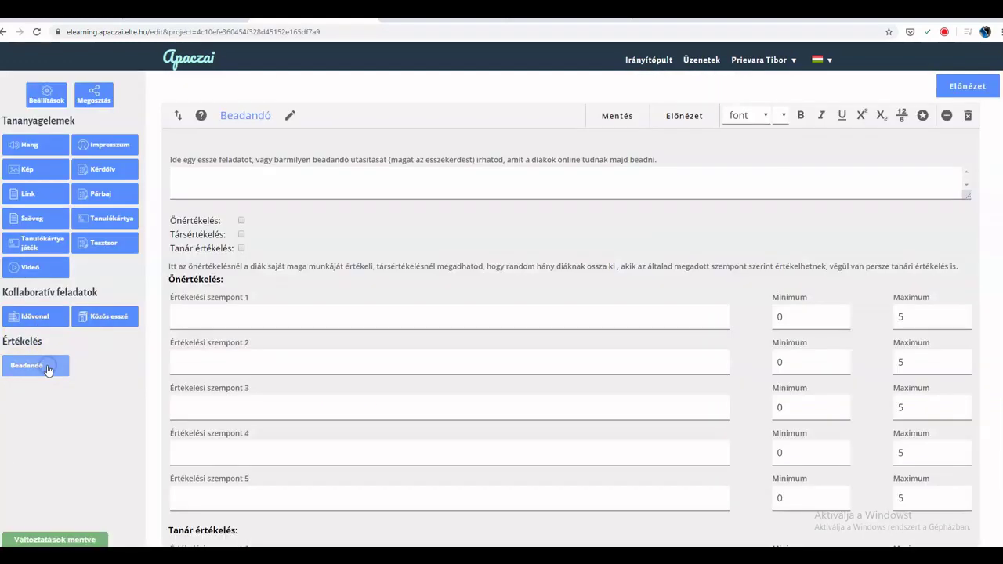
left_click(329, 171)
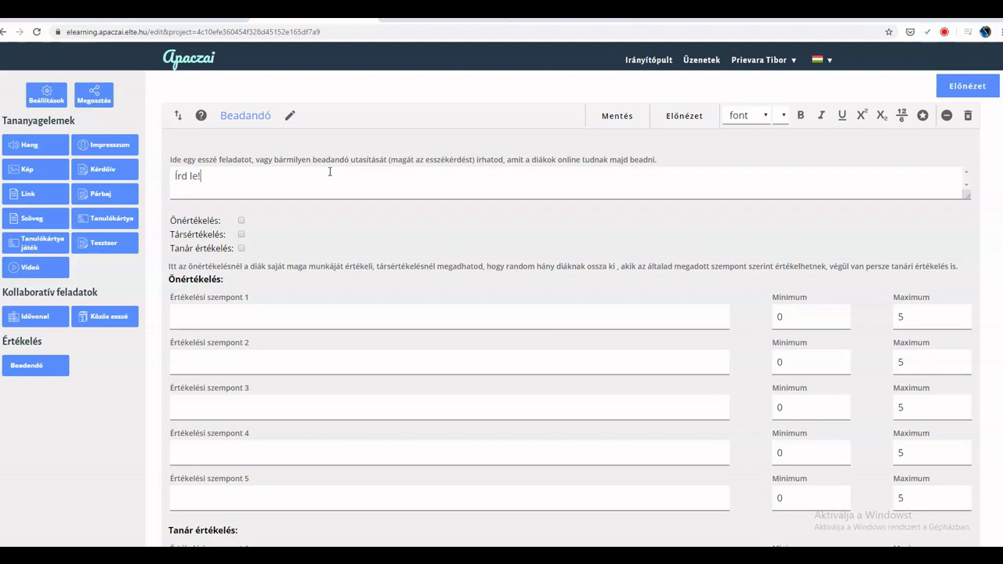
left_click(168, 101)
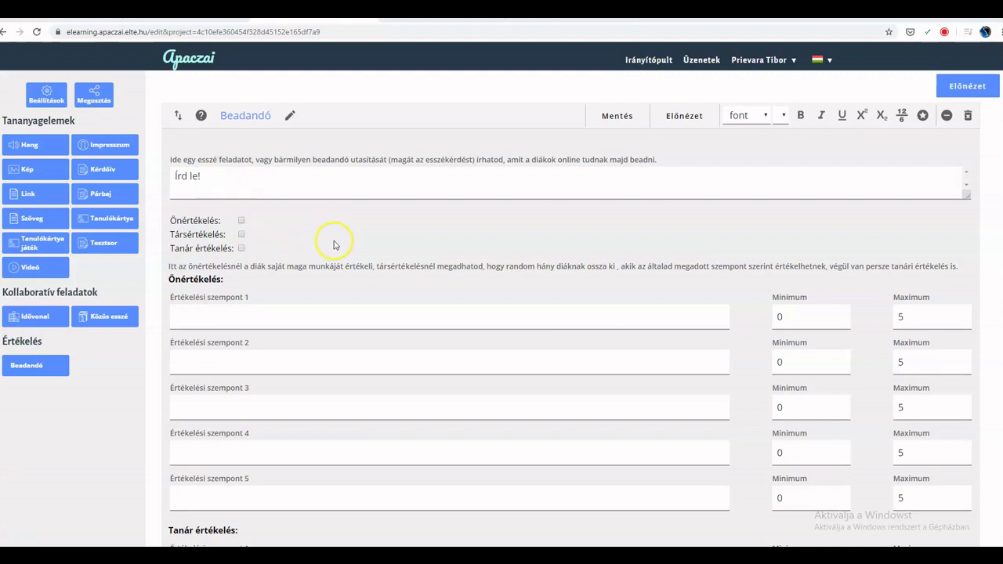
- Enable Tanár értékelés for the assignment and look over the evaluation criteria down to the Társértékelés section
left_click(243, 253)
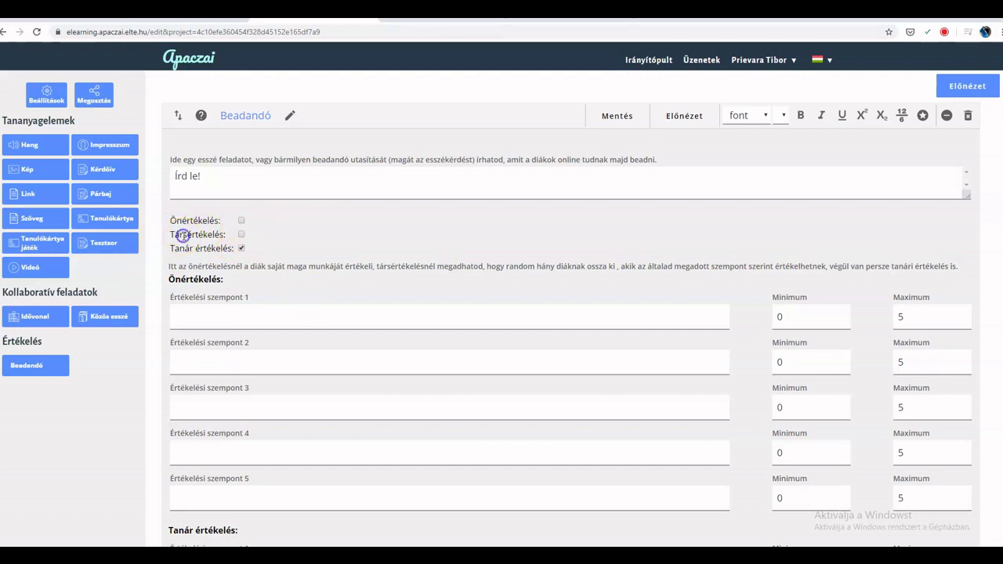
left_click(182, 234)
scroll(203, 247, "down", 3)
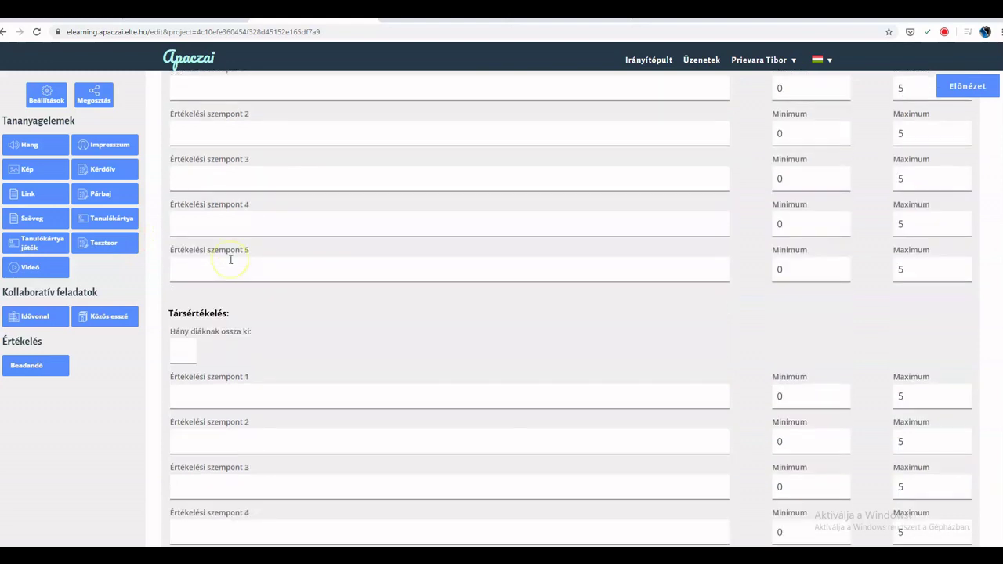
- Name the first Tanár értékelés criterion "1. szempont" and set its maximum to 100 points
scroll(228, 267, "down", 2)
left_click(192, 248)
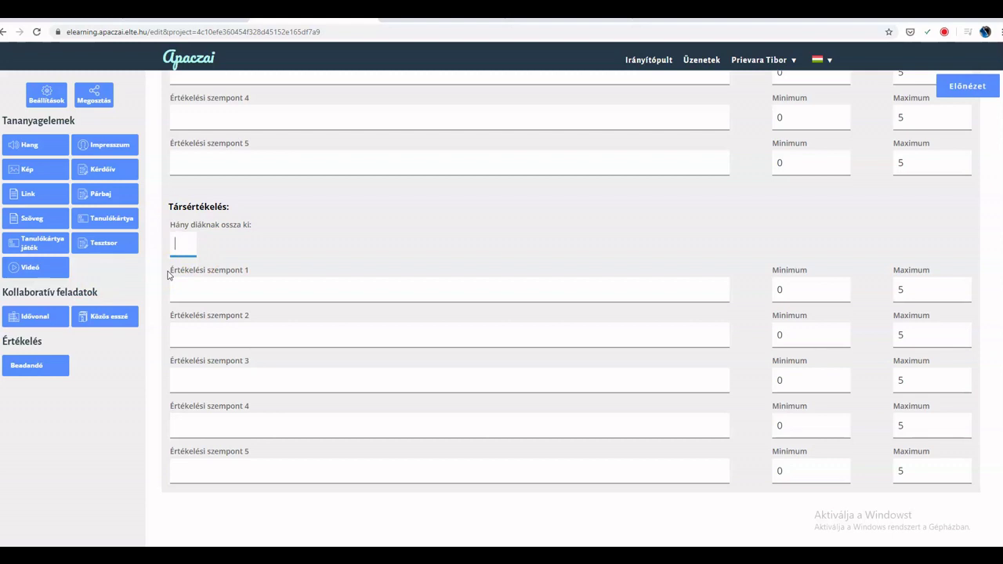
scroll(467, 217, "up", 5)
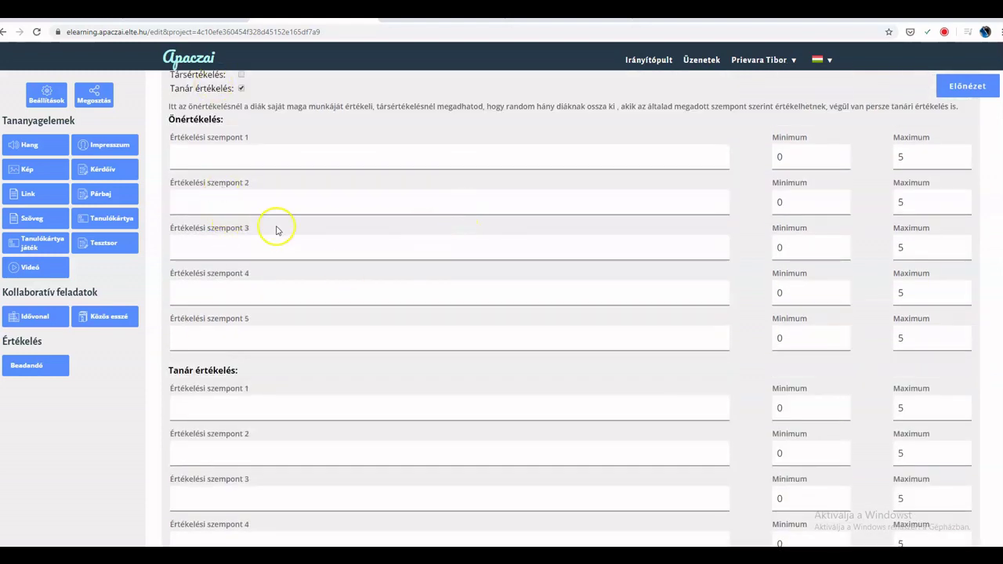
scroll(276, 235, "down", 1)
left_click(173, 362)
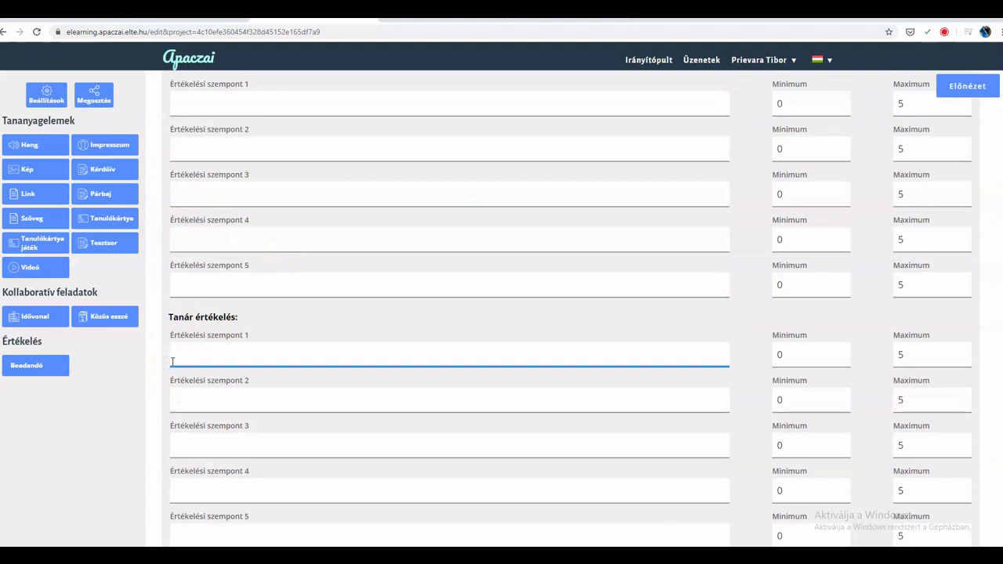
type("1. szempont")
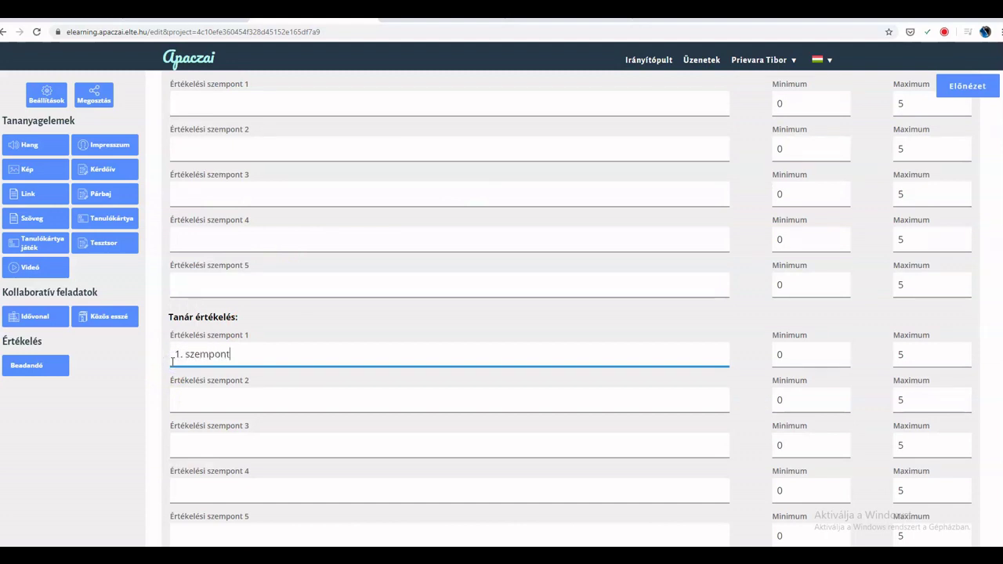
key("Tab")
key("Tab")
type("100")
key("Tab")
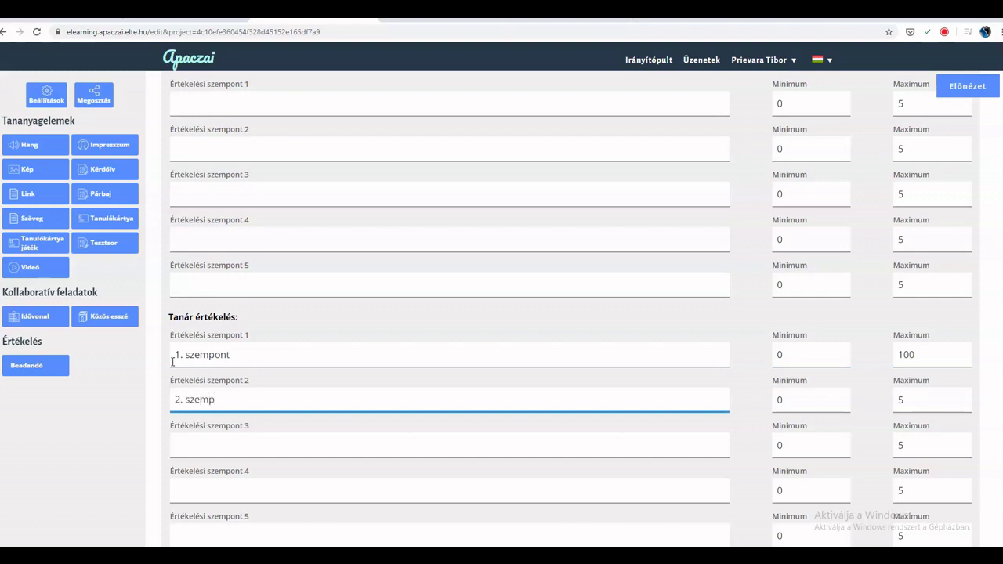
- Name the second Tanár értékelés criterion "2. szempont" with a maximum of 100 and save the Beadandó element
key("Tab")
key("Tab")
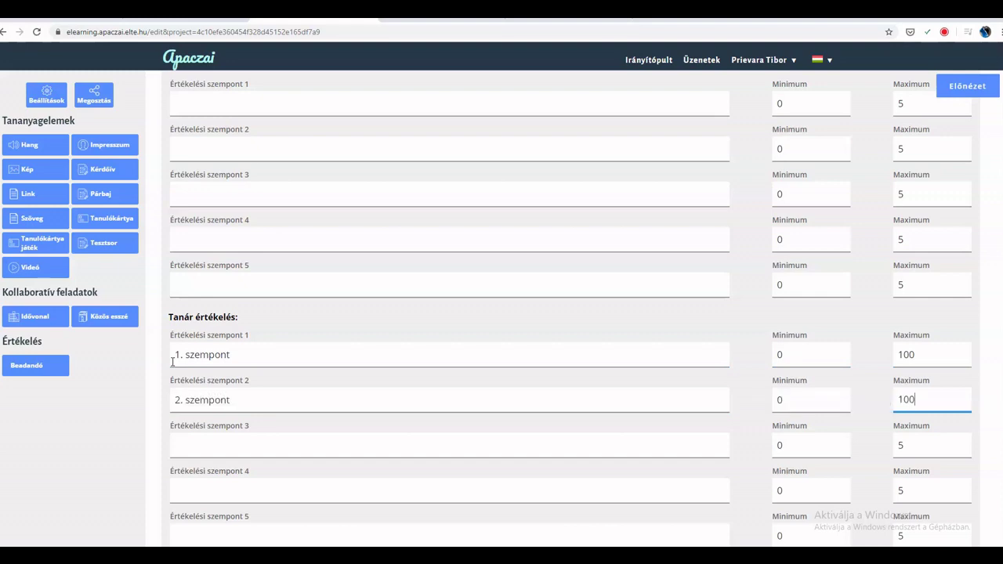
type("100")
scroll(446, 397, "down", 5)
scroll(459, 398, "up", 7)
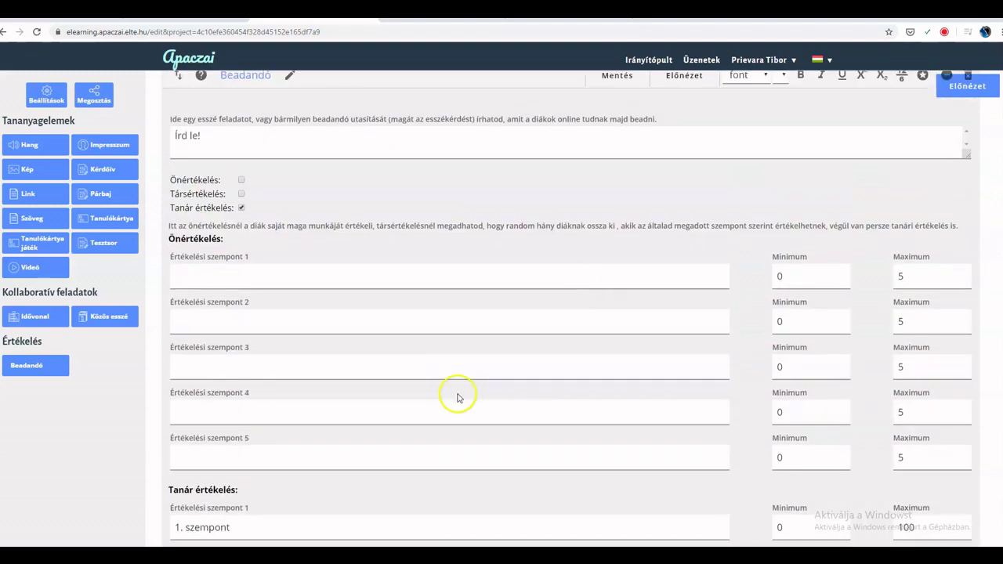
scroll(536, 332, "up", 1)
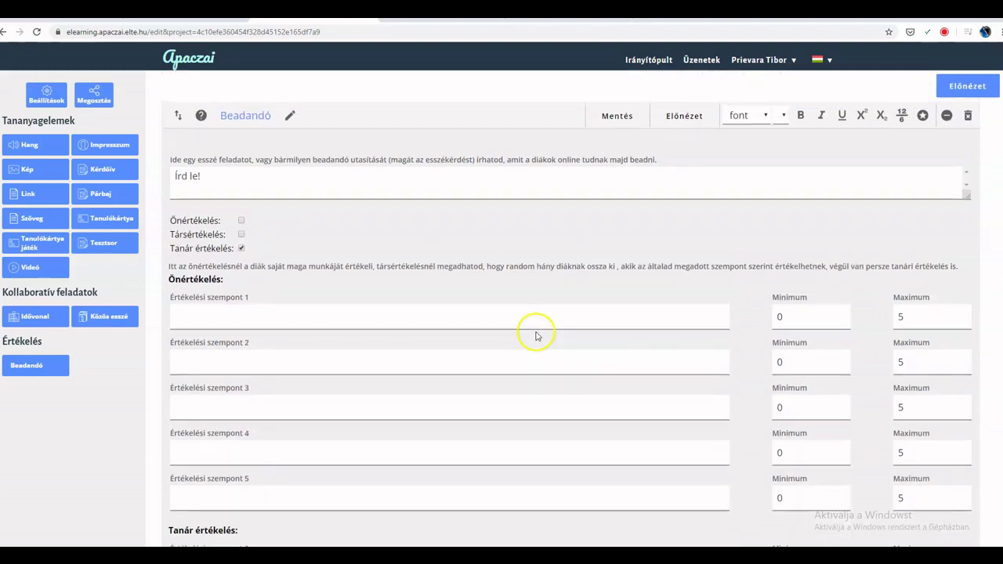
left_click(612, 115)
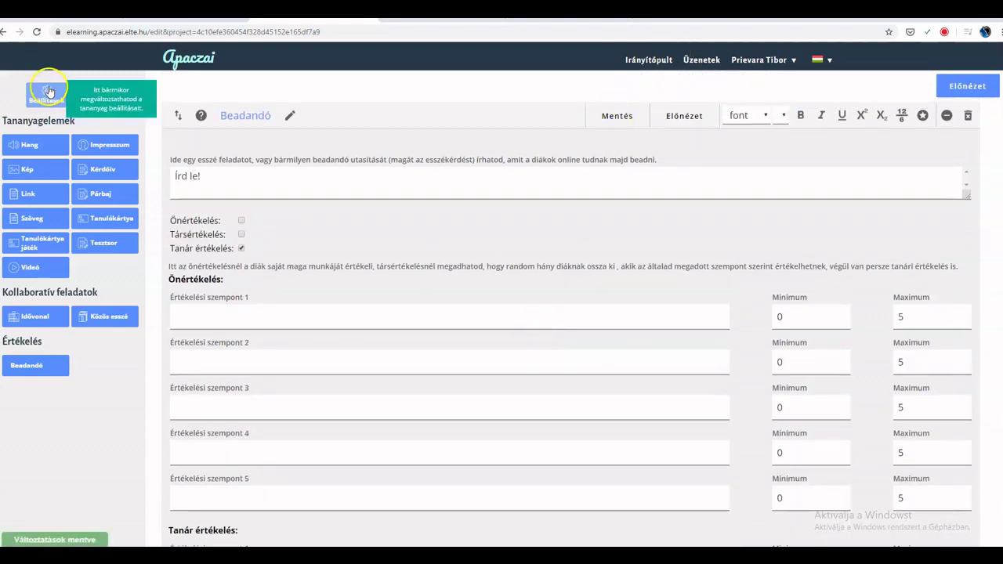
- Check the material's name in its settings and save the Beadandó element again
left_click(48, 92)
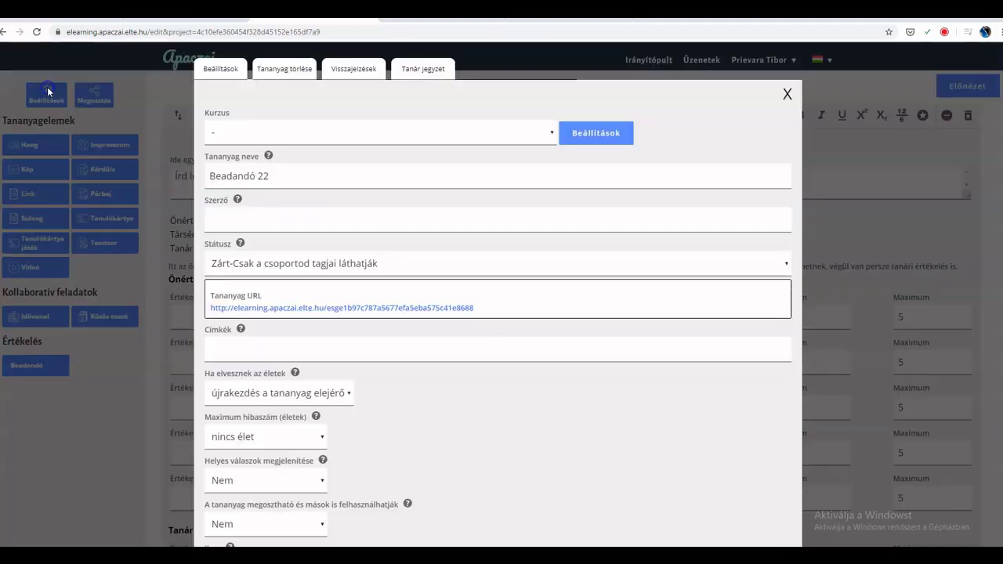
double_click(249, 177)
key("Escape")
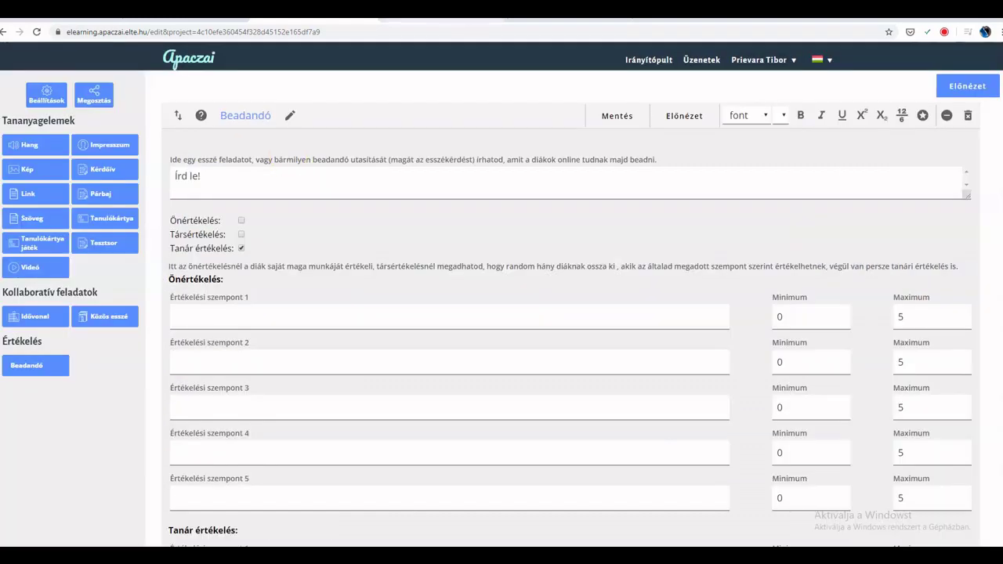
left_click(631, 118)
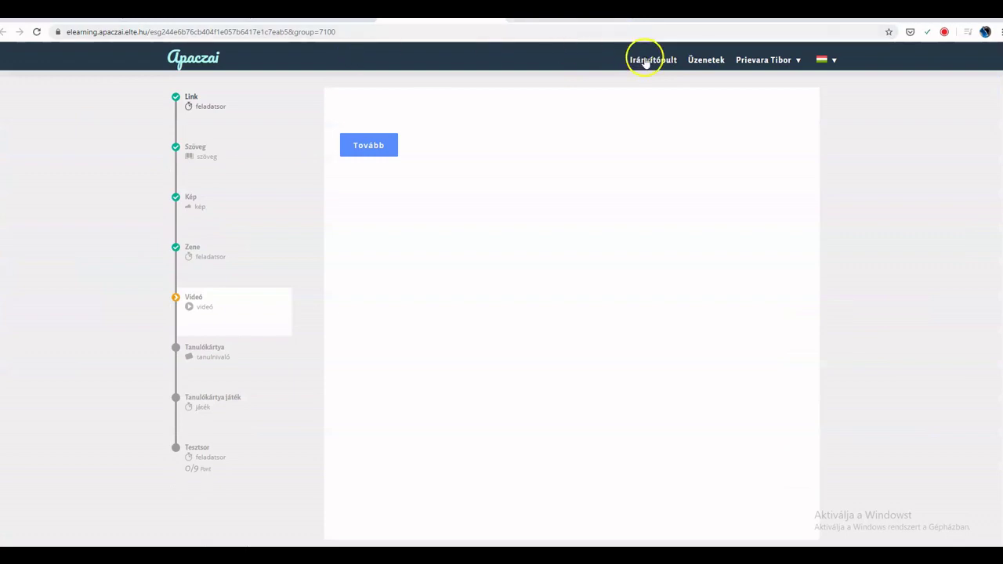
- Assign the learning material "Beadandó 22" to the nevet group from the Apaczai dashboard
left_click(644, 61)
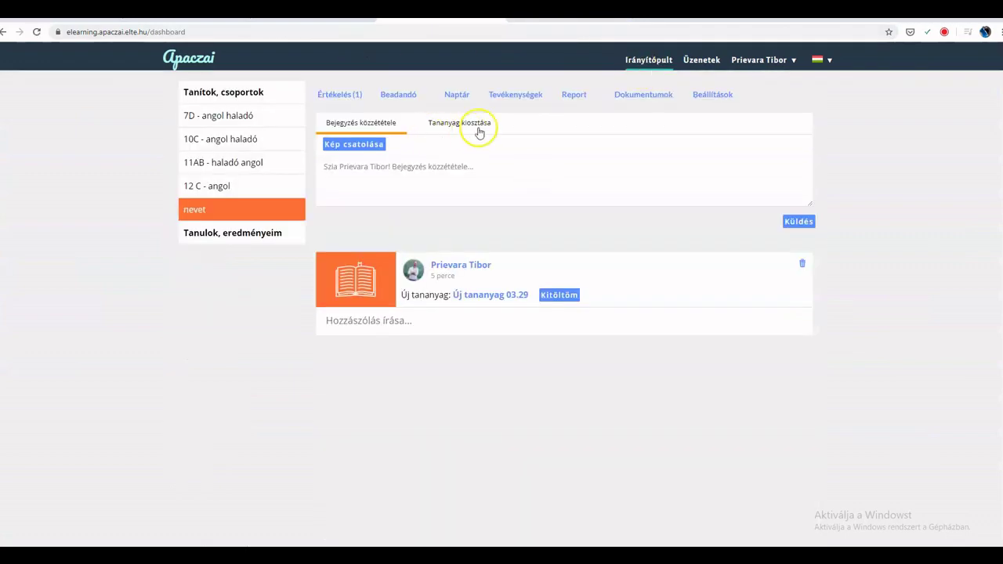
left_click(480, 132)
left_click(445, 141)
type("be")
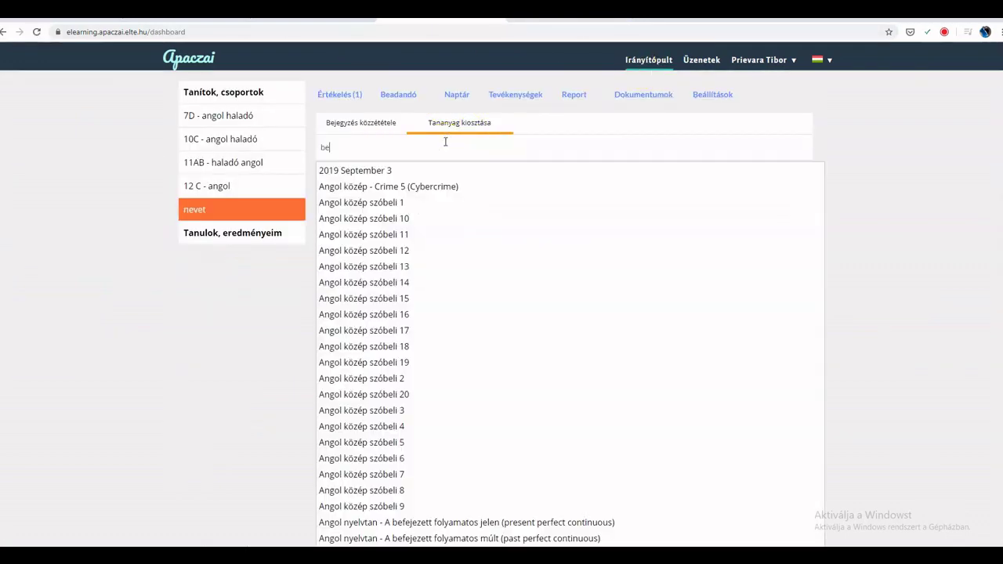
type("a")
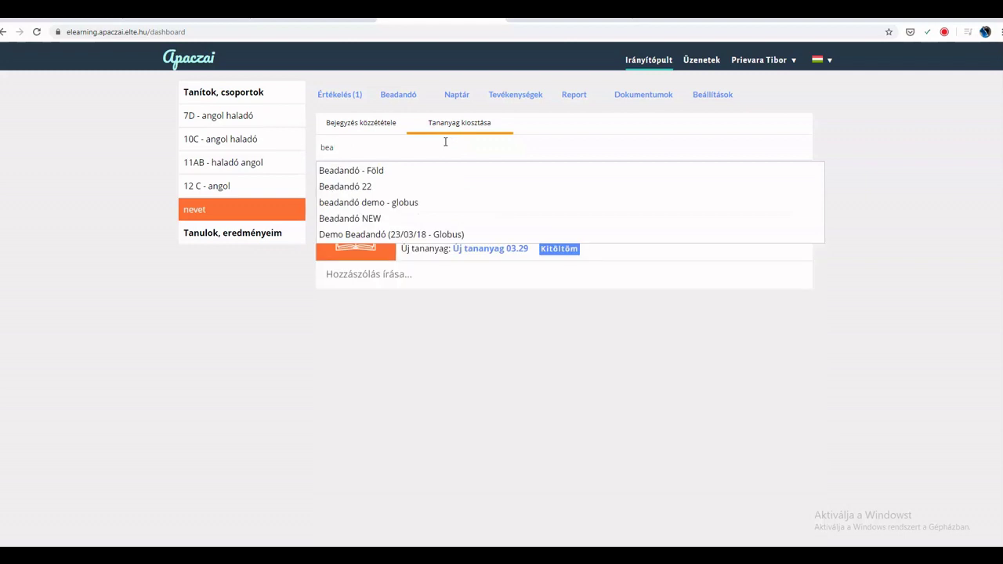
left_click(427, 188)
left_click(790, 183)
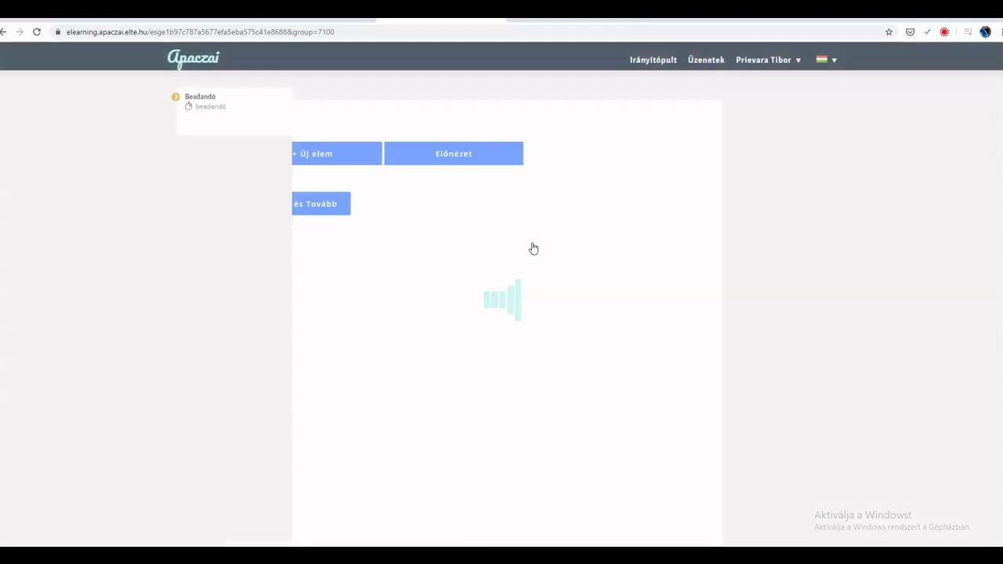
- Add a szöveg element with the content "v turn birtbrtsnbsjtbnsfj" to the Beadandó 22 submission
left_click(422, 140)
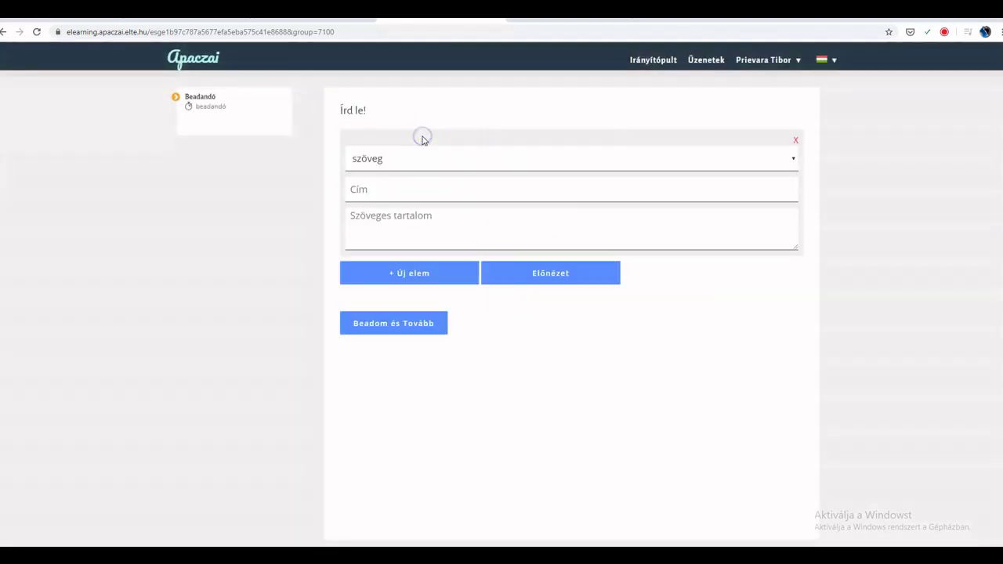
left_click(425, 157)
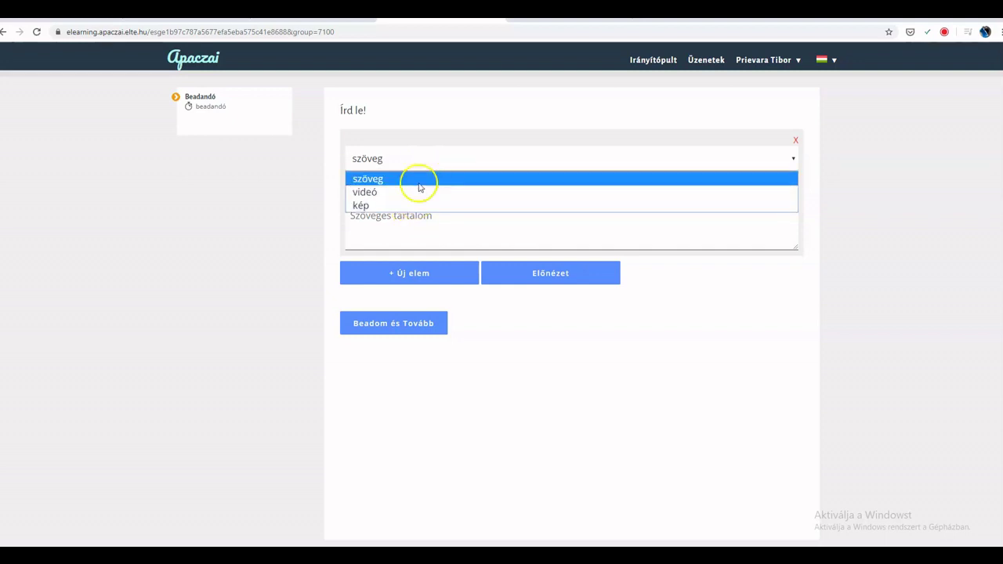
left_click(276, 205)
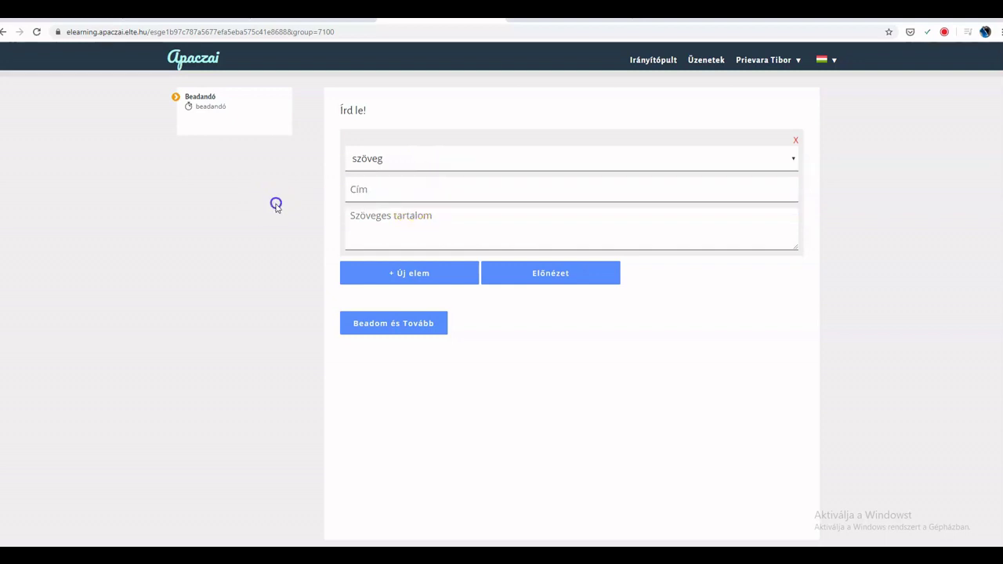
left_click(395, 232)
type("v turn birtbrtsnbsjtbnsfj")
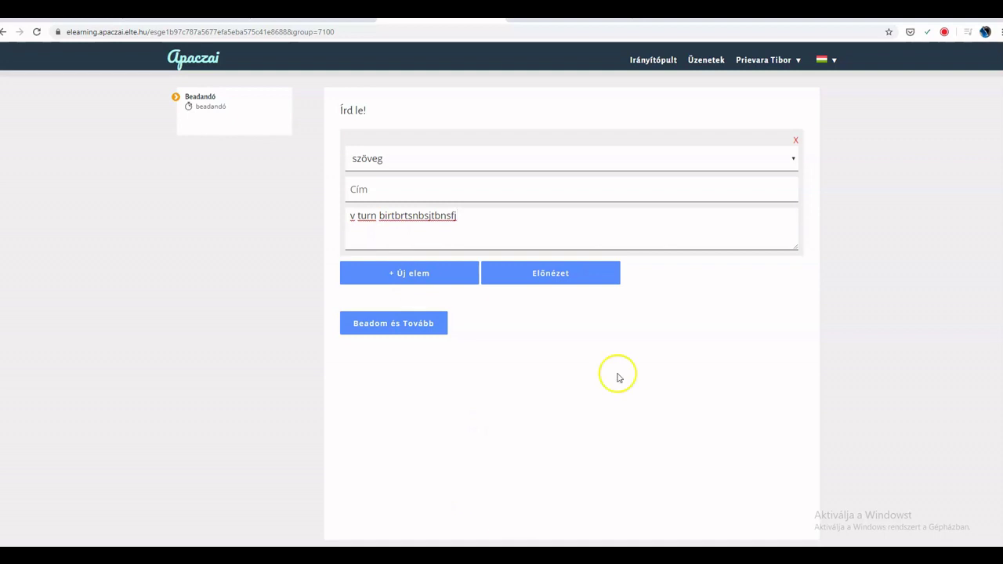
- Add a second szöveg element to the submission and look over its available content types
left_click(415, 274)
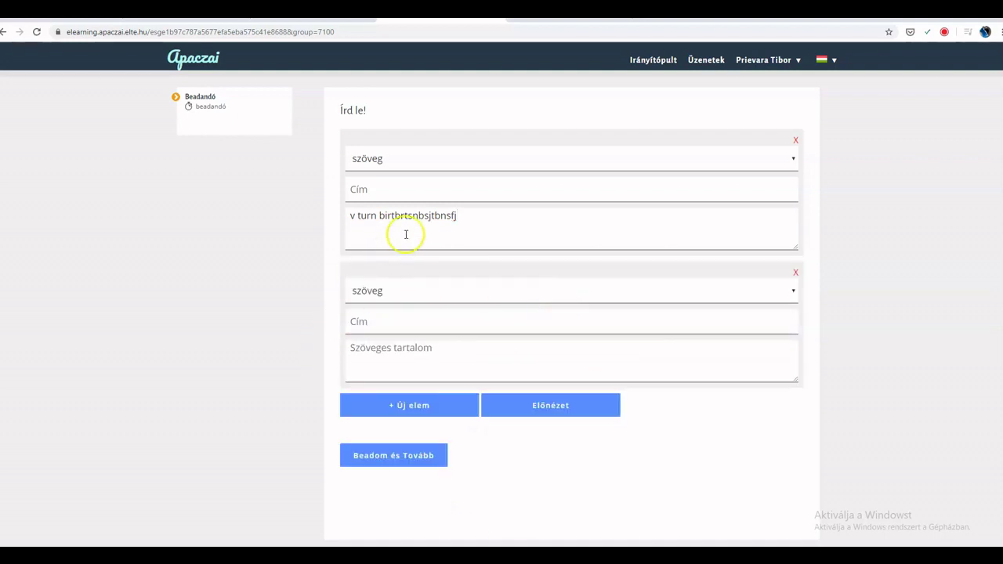
left_click(437, 295)
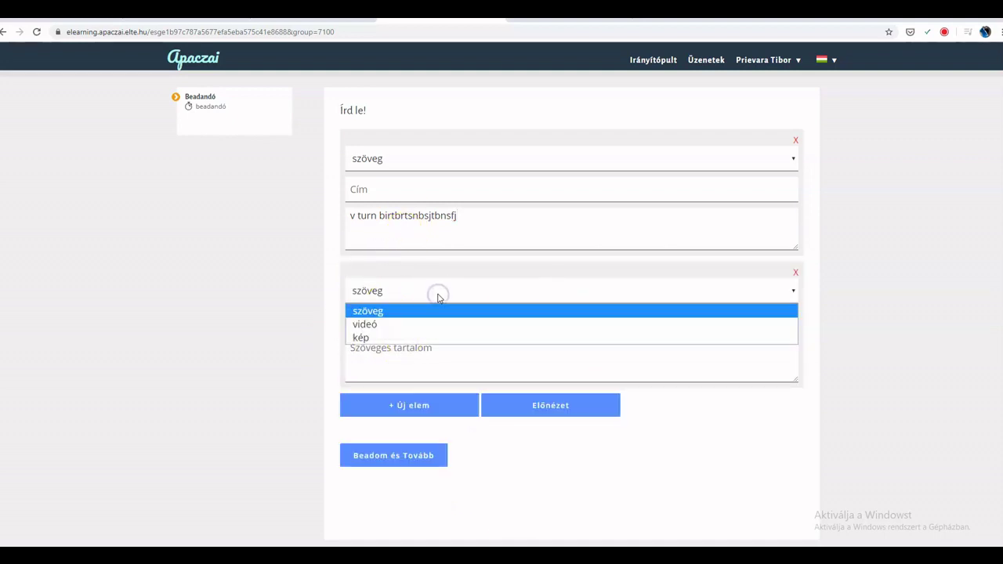
left_click(272, 301)
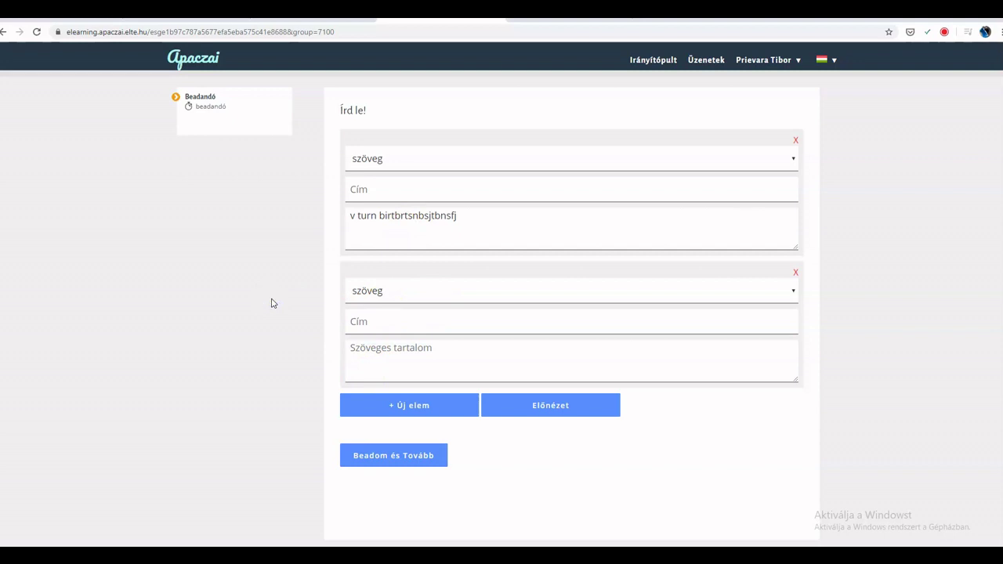
left_click(381, 456)
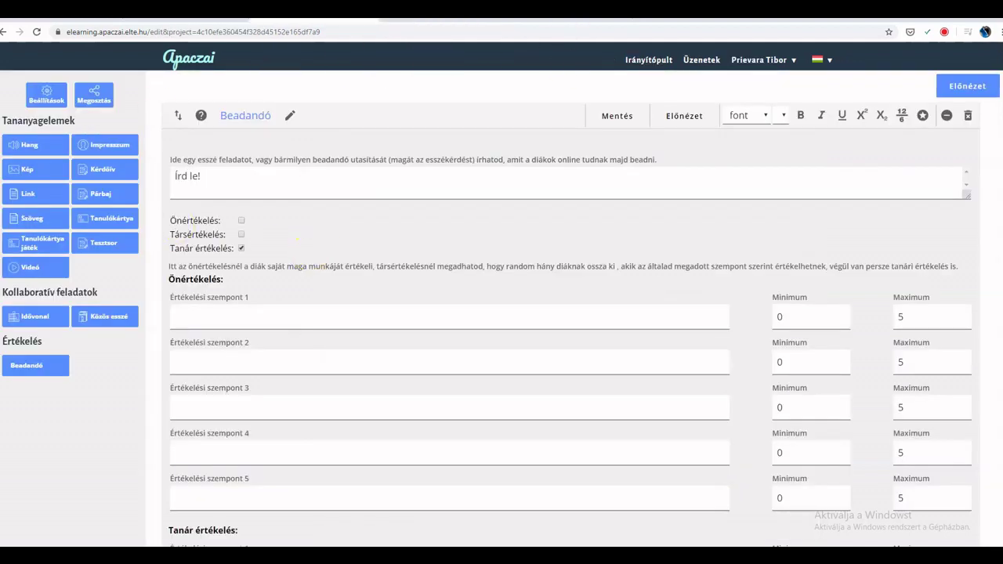
- Look at the Hashtag School Tanulócsoport group's submissions on hashtag.school and return to the Apaczai dashboard
left_click(491, 136)
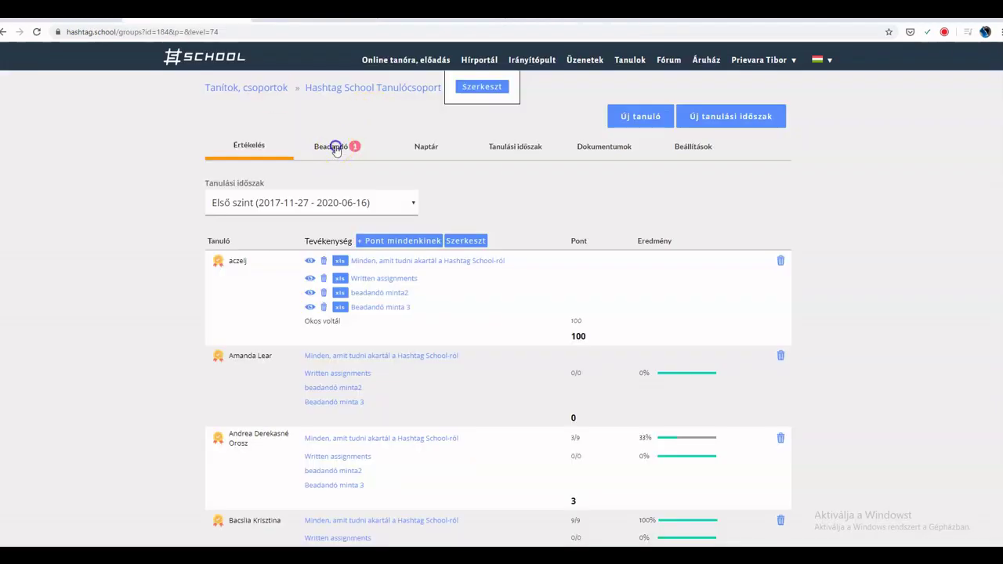
left_click(333, 147)
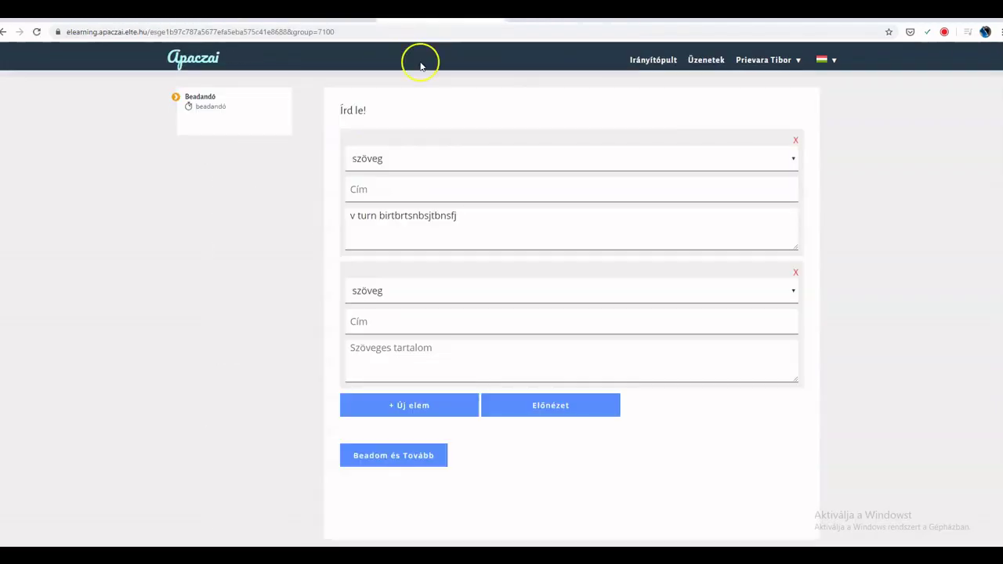
left_click(646, 61)
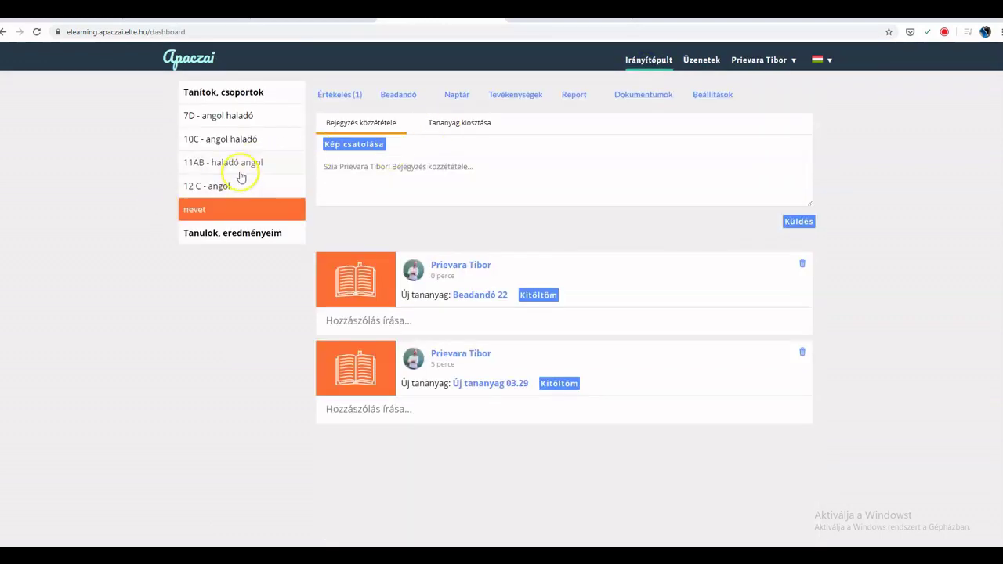
- Look through the feed of the 10C - angol haladó group and open its list of submissions
left_click(247, 135)
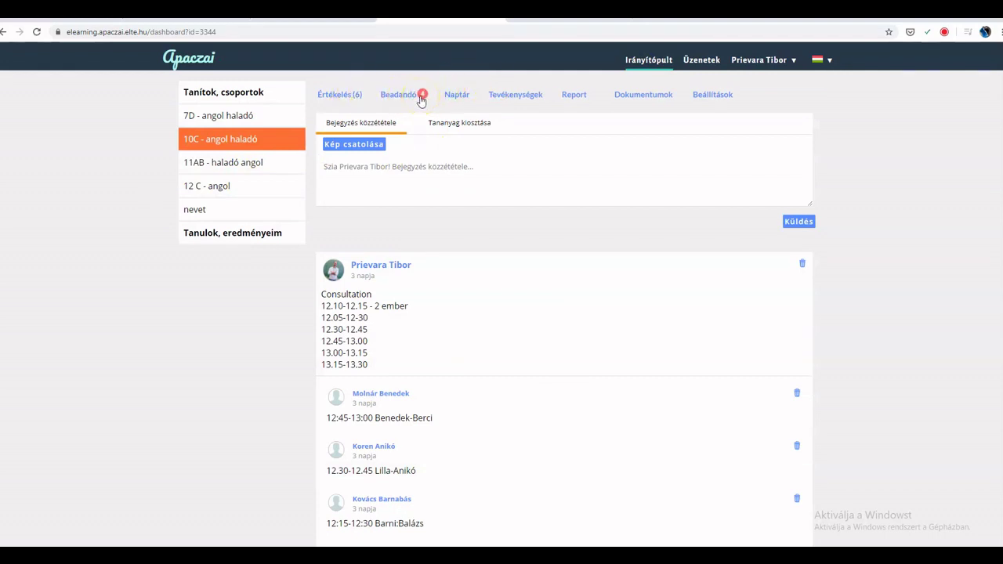
scroll(548, 365, "down", 4)
scroll(551, 365, "down", 2)
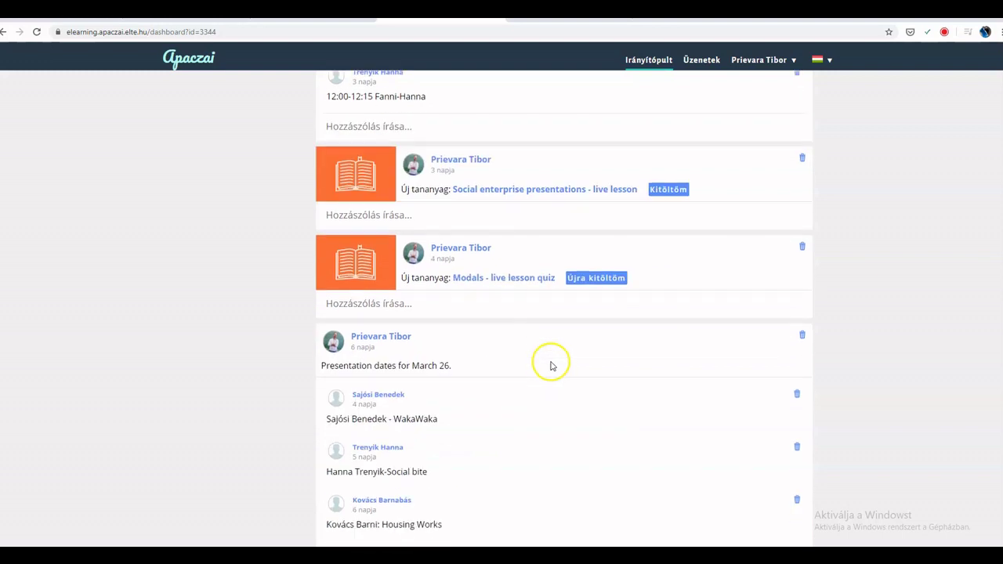
scroll(558, 274, "up", 5)
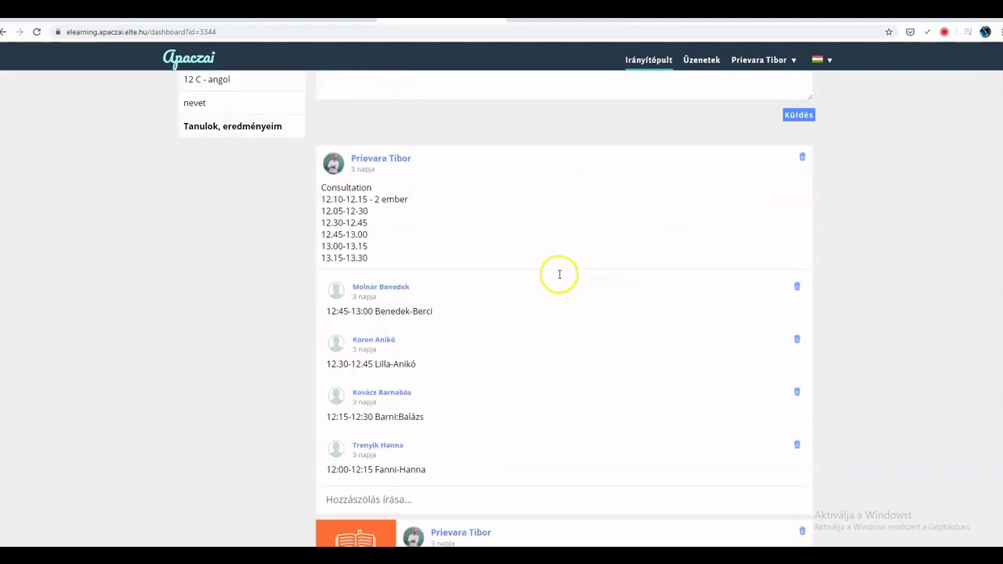
scroll(558, 274, "up", 2)
left_click(388, 94)
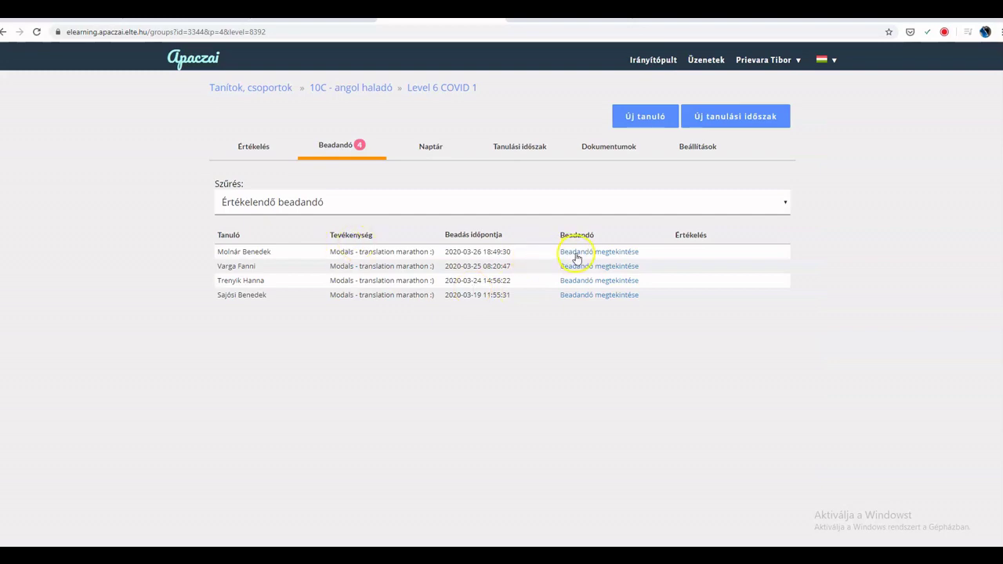
- Open the first listed student's "Modals - translation marathon :)" submission and read through it down to the Értékelés section
left_click(576, 257)
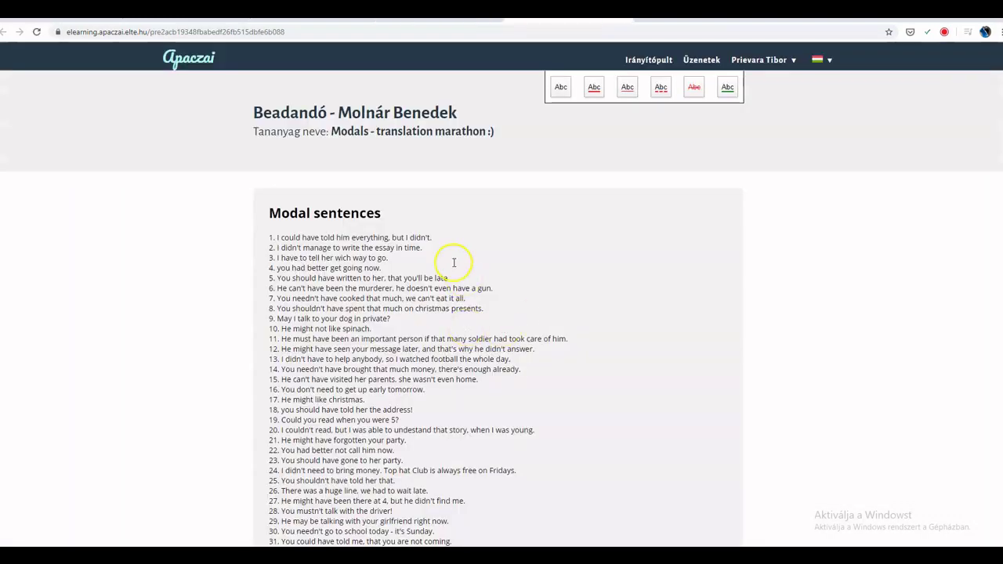
scroll(451, 262, "down", 5)
scroll(454, 263, "down", 2)
scroll(454, 262, "up", 7)
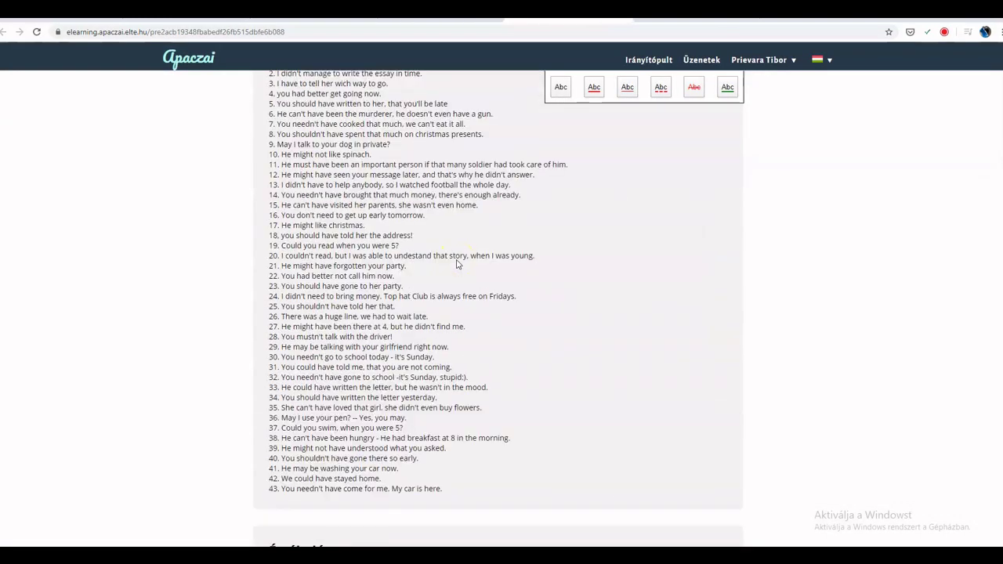
scroll(457, 260, "down", 4)
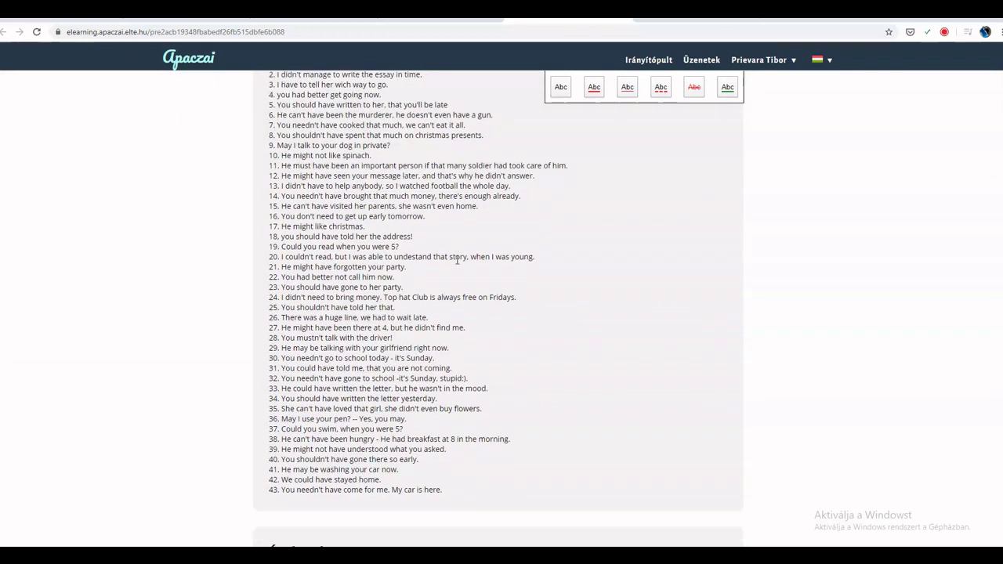
scroll(457, 260, "down", 3)
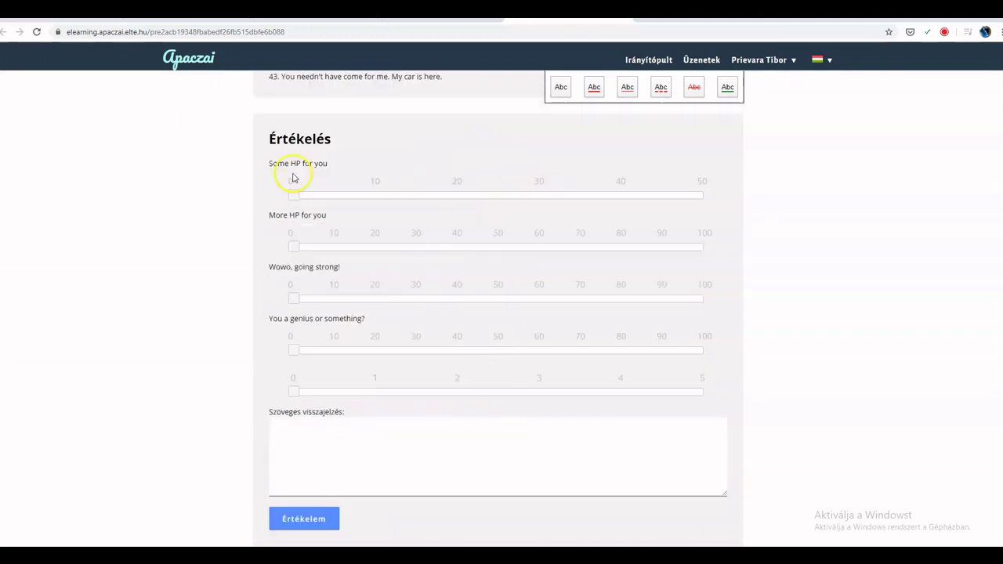
- Review the rating sliders and text feedback field in the Értékelés section alongside the student's submitted sentences
mouse_move(295, 195)
left_mouse_down()
mouse_move(376, 196)
mouse_move(295, 196)
left_mouse_up()
scroll(352, 394, "up", 8)
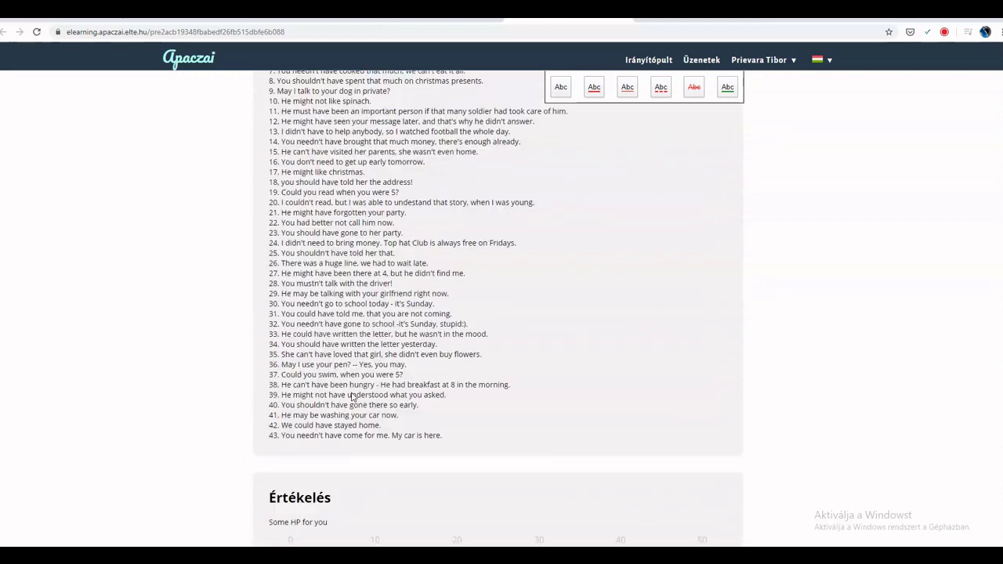
scroll(320, 294, "down", 8)
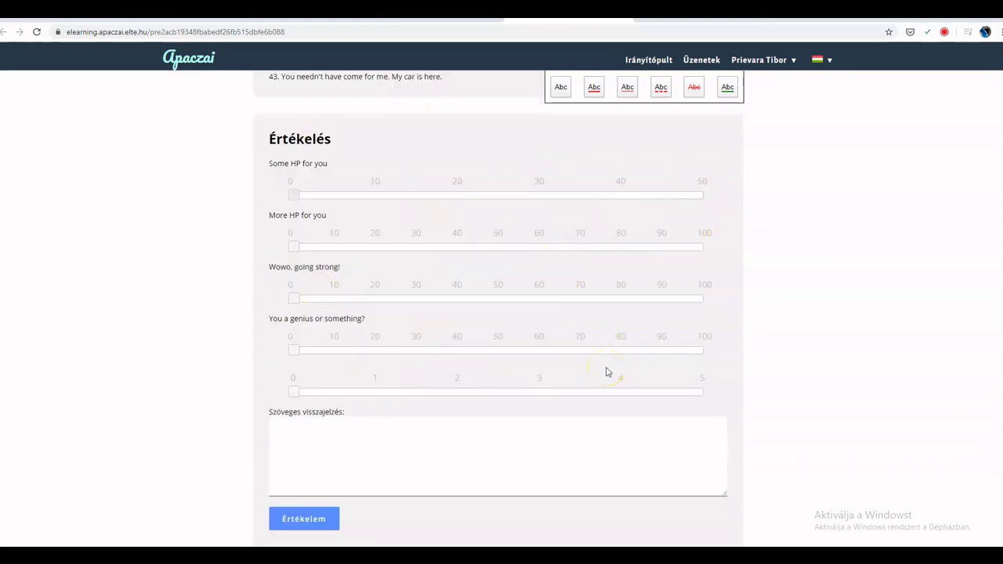
scroll(605, 372, "up", 8)
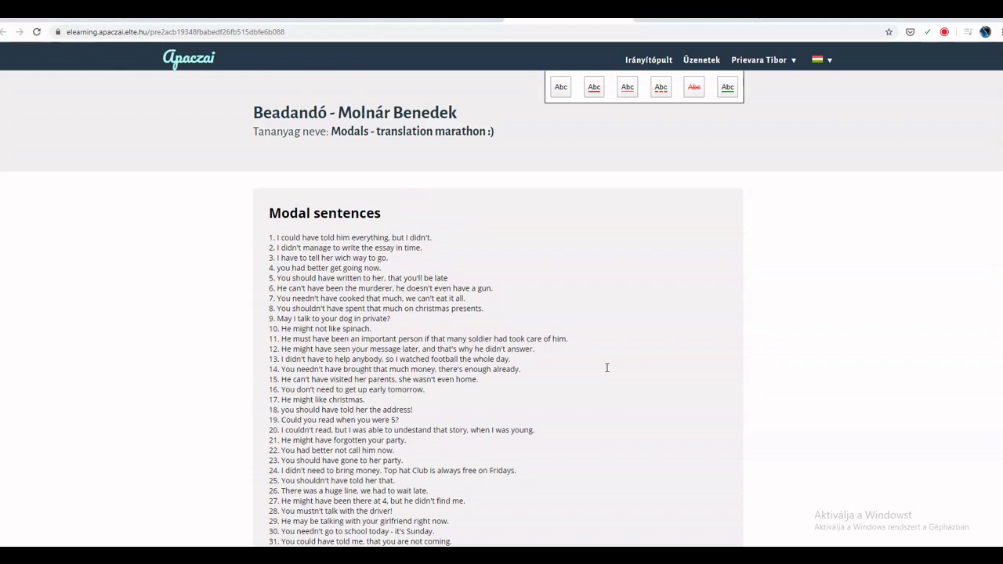
- Mark "watched" in sentence 13 with the thin red underline and save the comment "Sorry, just kidding!" on it
scroll(597, 372, "down", 2)
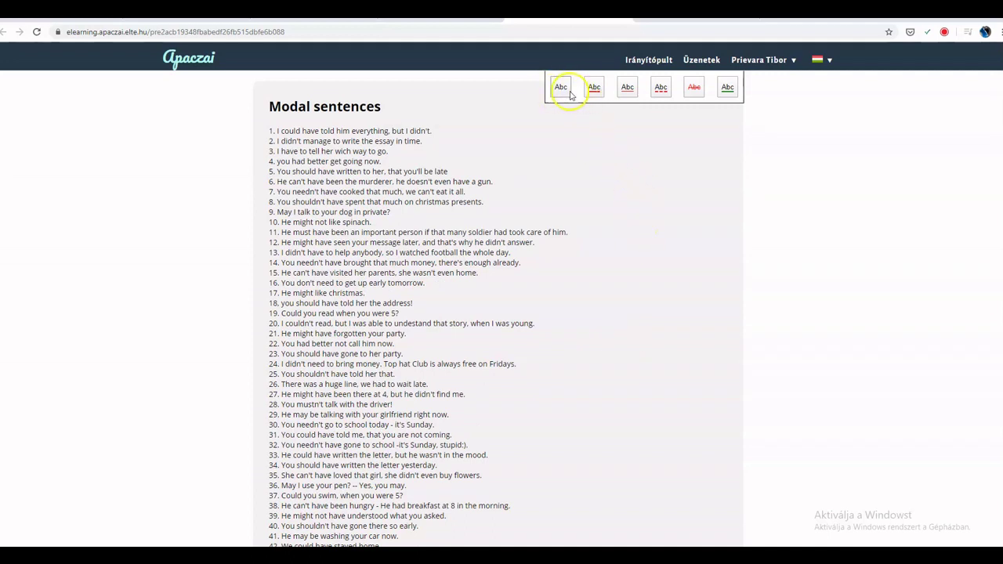
double_click(413, 252)
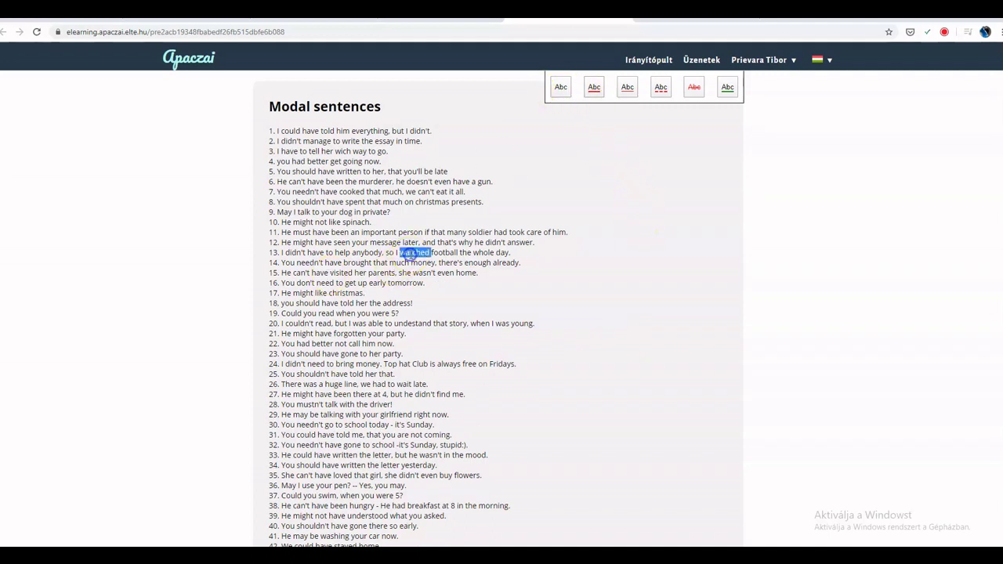
left_click(627, 87)
left_click(415, 253)
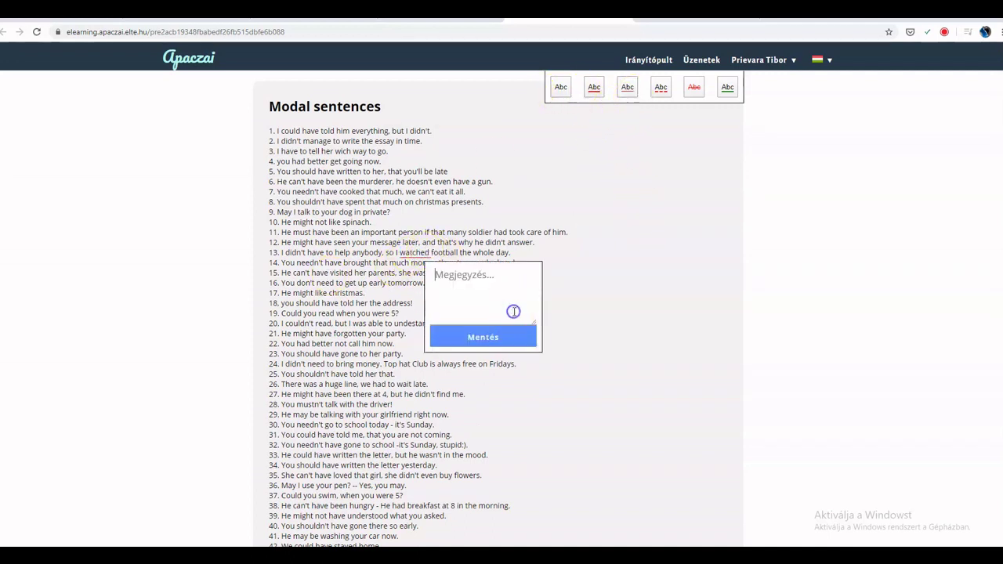
type("Sorry, jus")
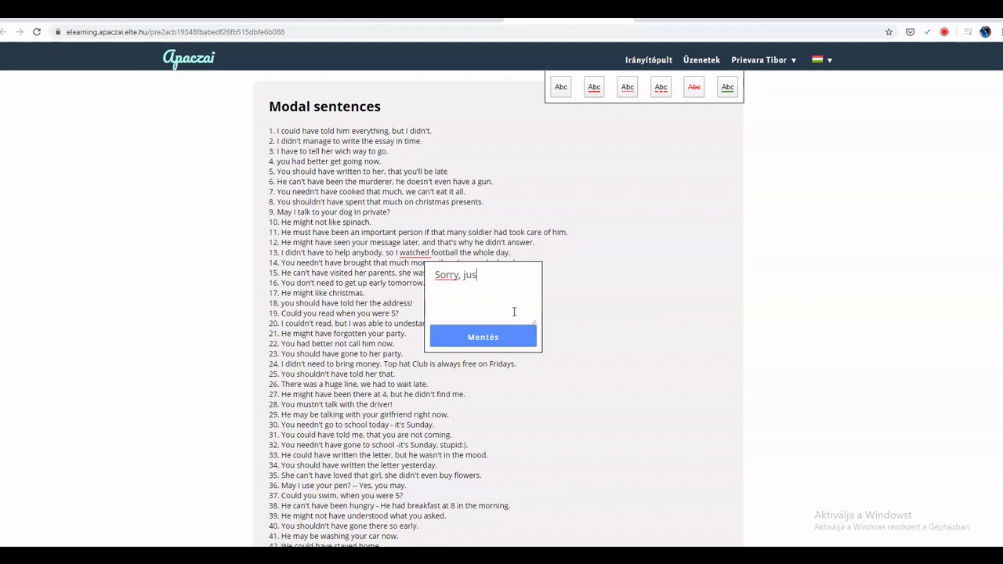
type("t kidding!")
left_click(505, 337)
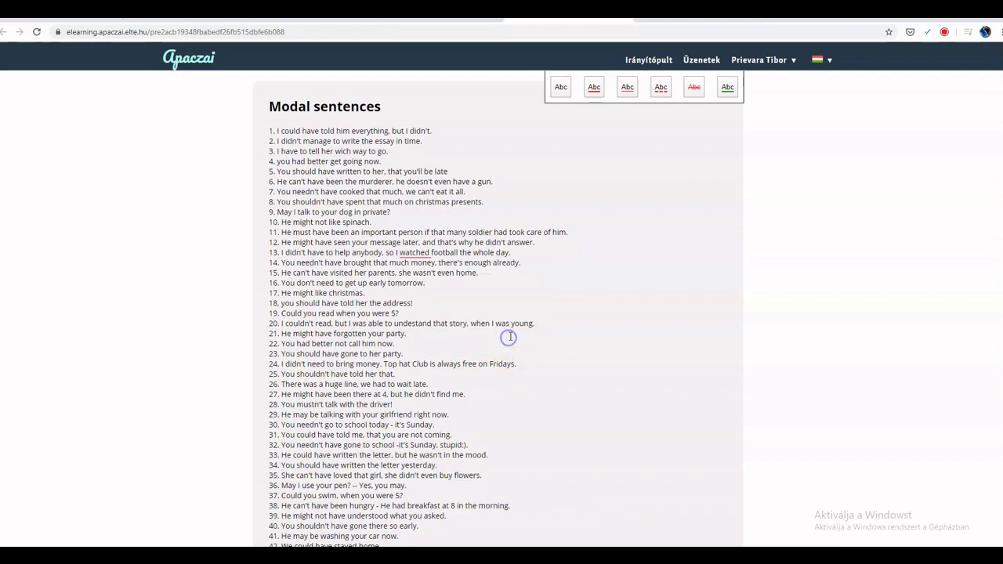
scroll(439, 324, "down", 3)
scroll(439, 325, "up", 3)
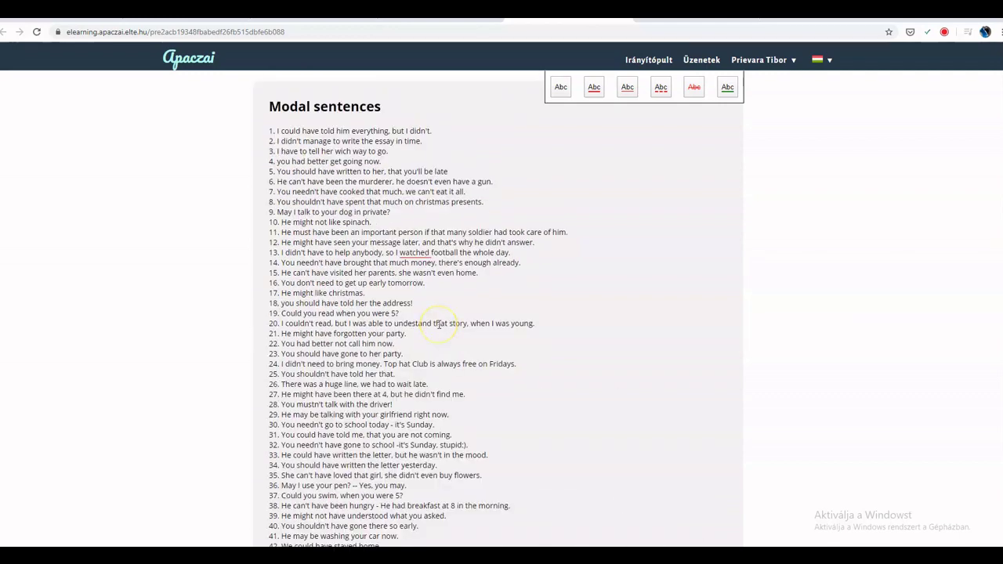